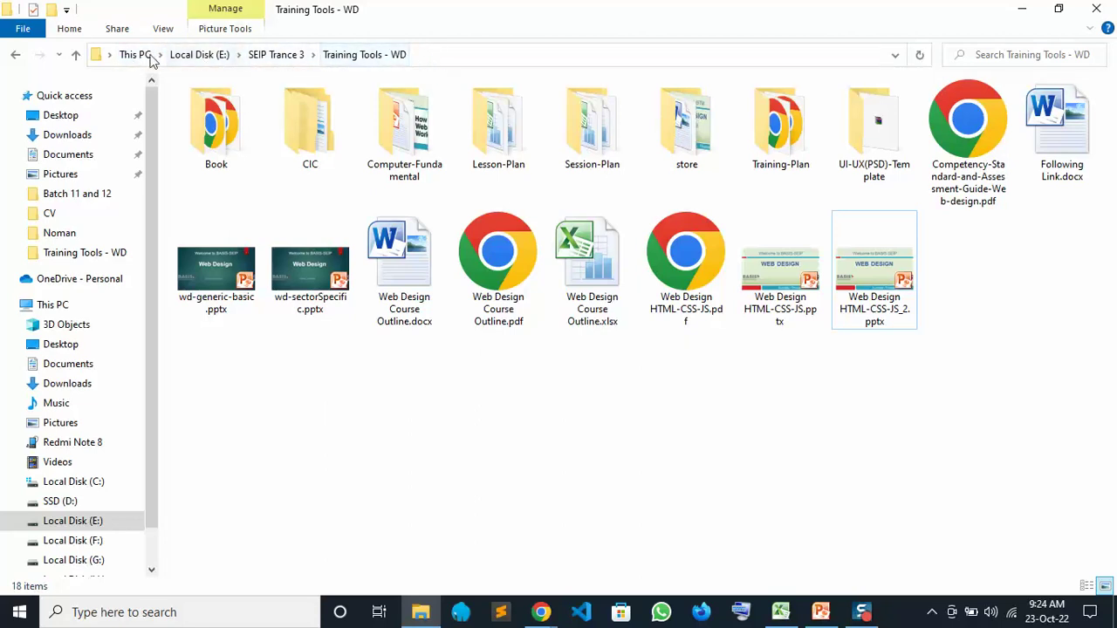
Step: View the Training Tools - WD folder's address as a full text path, and return to the breadcrumb display
{"action": "left_click", "coordinate": [459, 59]}
{"action": "left_click", "coordinate": [275, 54]}
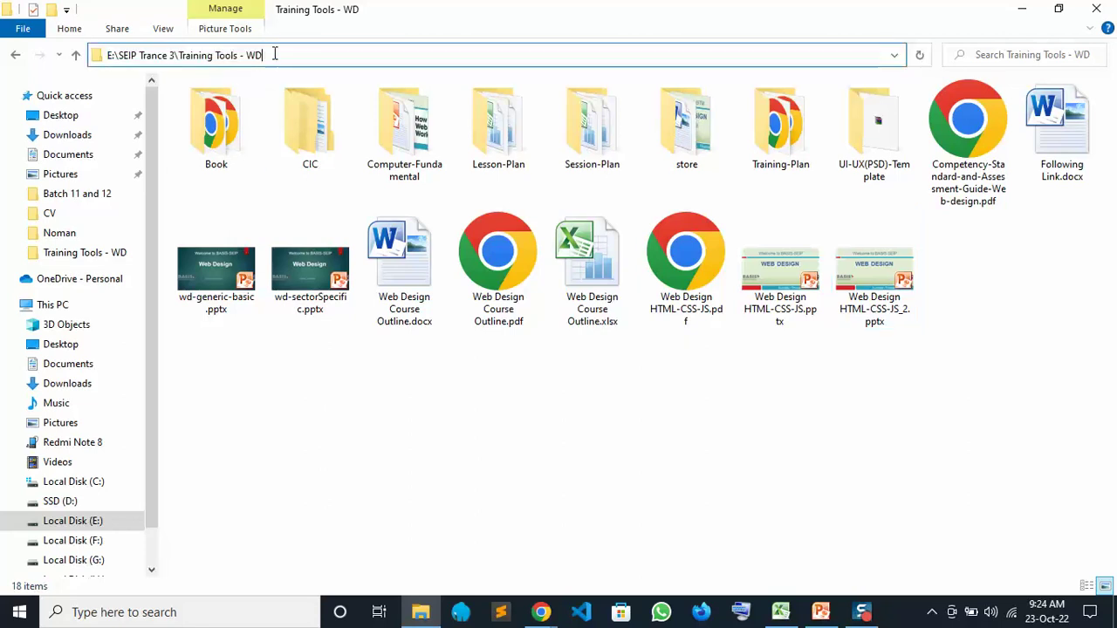
{"action": "key", "text": "Escape"}
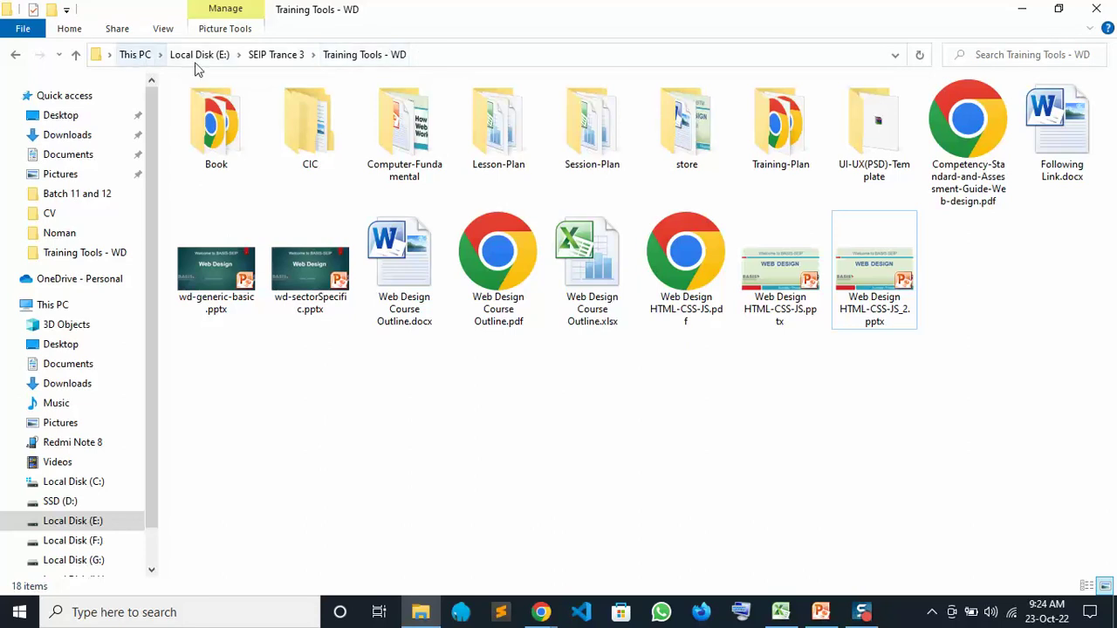
Step: Copy the full path of the current folder, E:\SEIP Trance 3\Training Tools - WD
{"action": "left_click", "coordinate": [437, 61]}
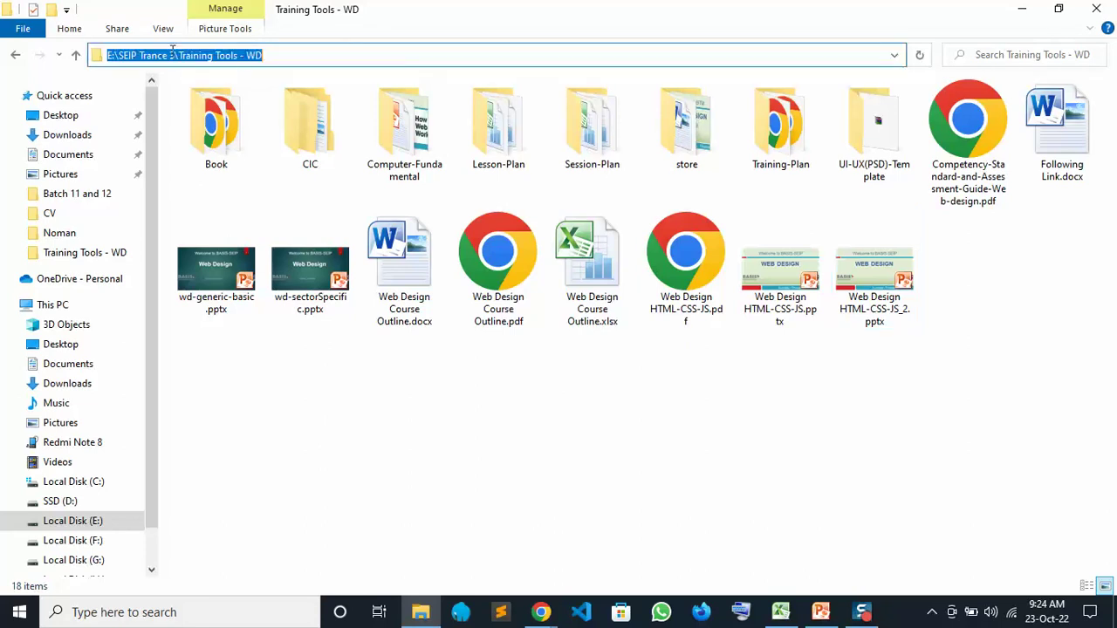
{"action": "left_click", "coordinate": [286, 55]}
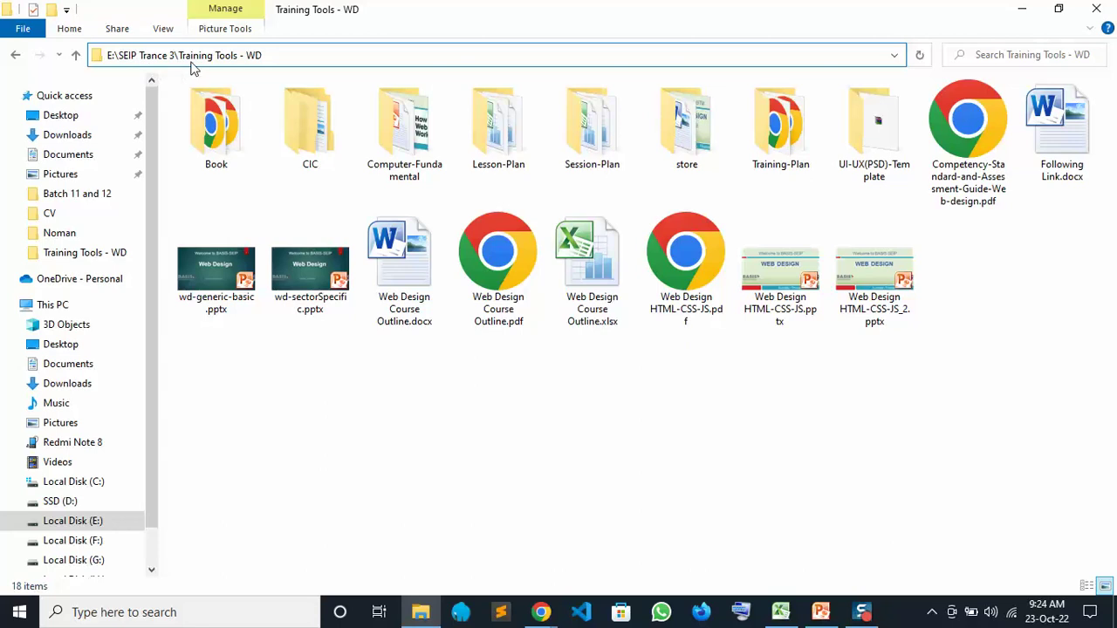
{"action": "left_click_drag", "start_coordinate": [291, 54], "coordinate": [59, 54]}
{"action": "key", "text": "ctrl+c"}
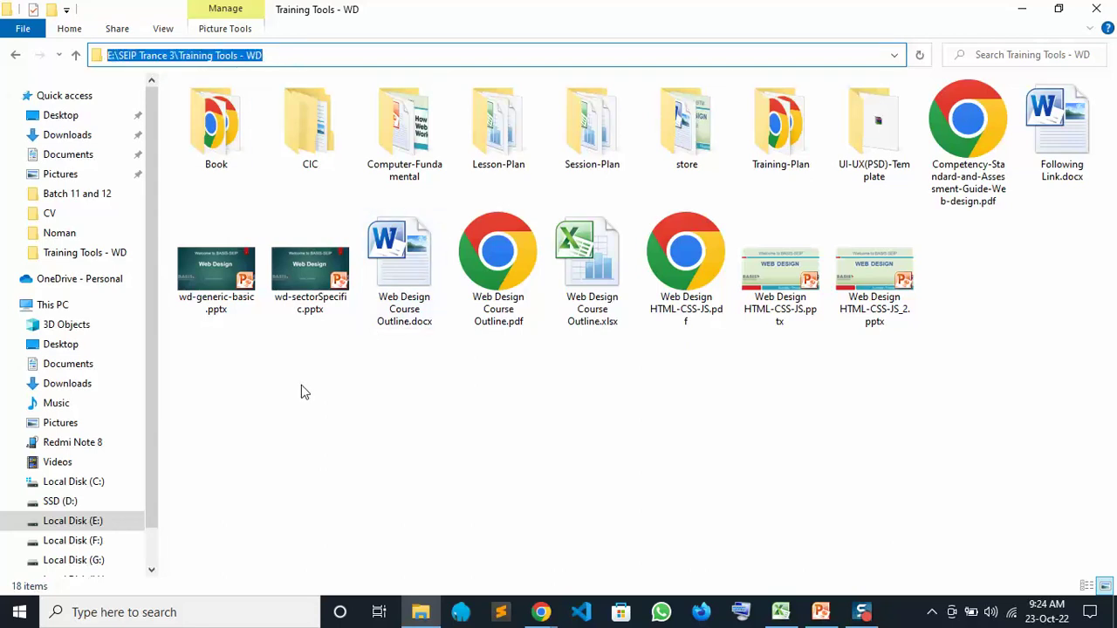
Step: Open Local Disk (F:) and go from there to the copied path E:\SEIP Trance 3\Training Tools - WD
{"action": "left_click", "coordinate": [94, 540]}
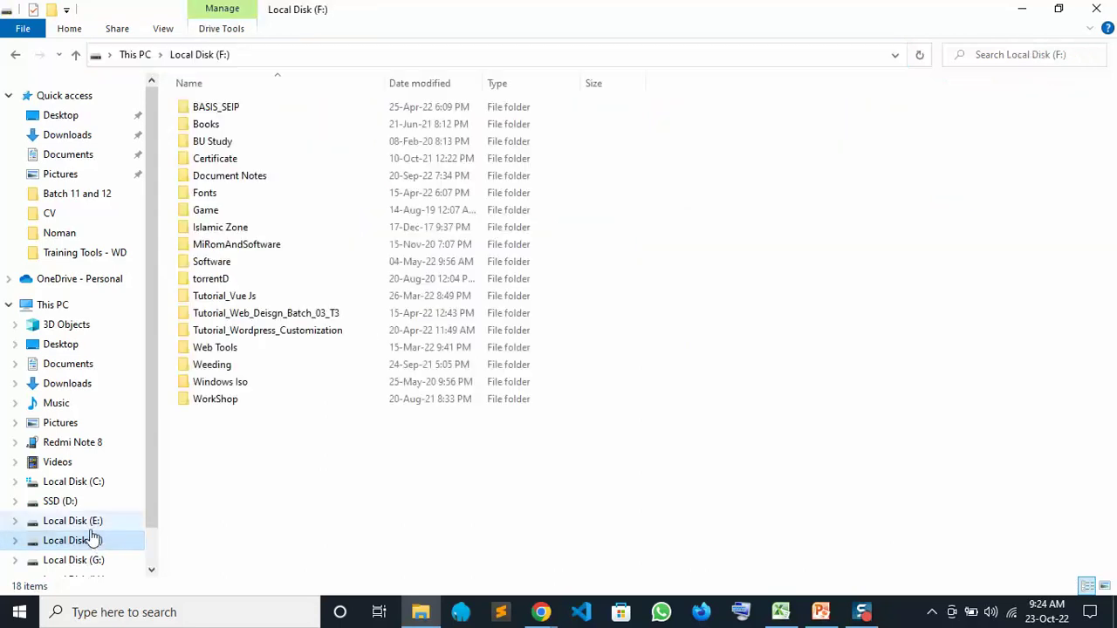
{"action": "left_click", "coordinate": [323, 57]}
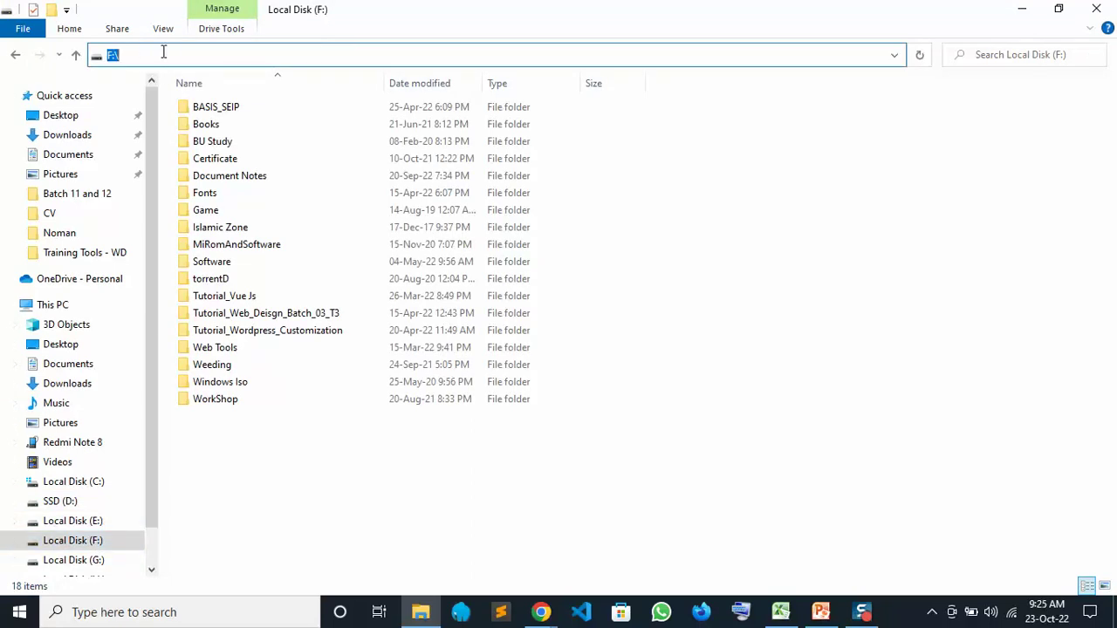
{"action": "key", "text": "ctrl+v"}
{"action": "key", "text": "Return"}
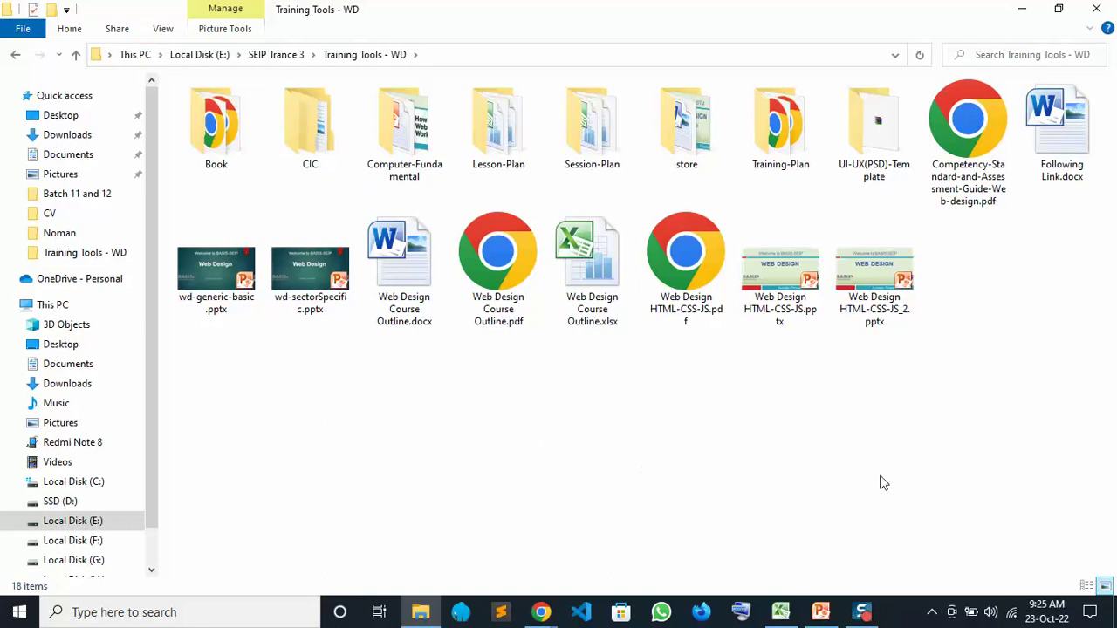
Step: Check the Google Meet call, and highlight the Absolute and Related Path/Link headings on the Link / Path slide in PowerPoint
{"action": "mouse_move", "coordinate": [818, 623]}
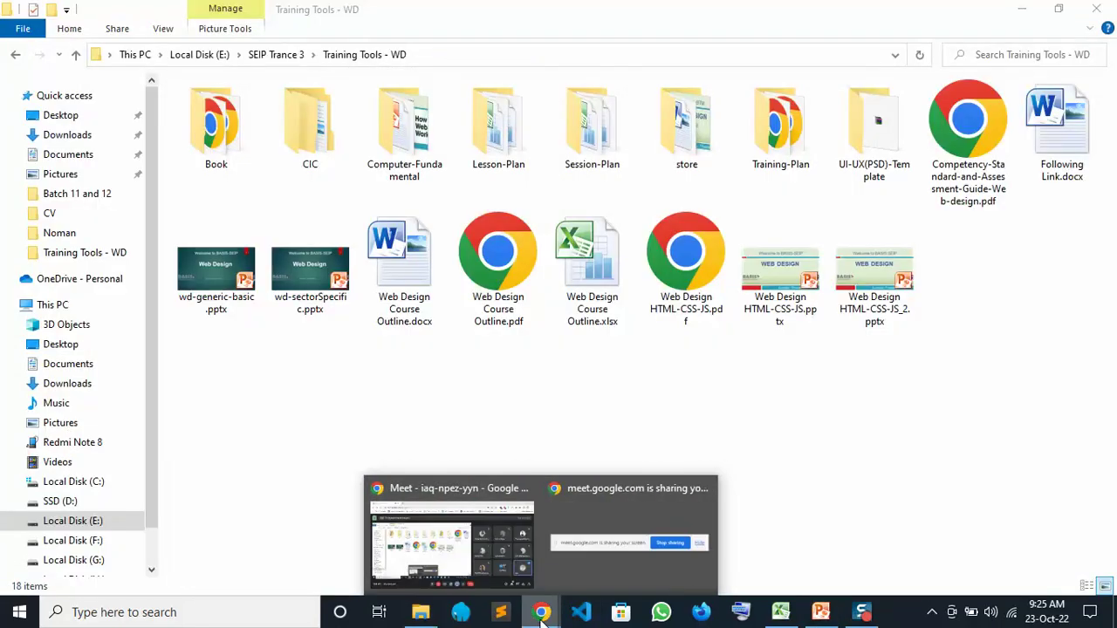
{"action": "left_click", "coordinate": [541, 615]}
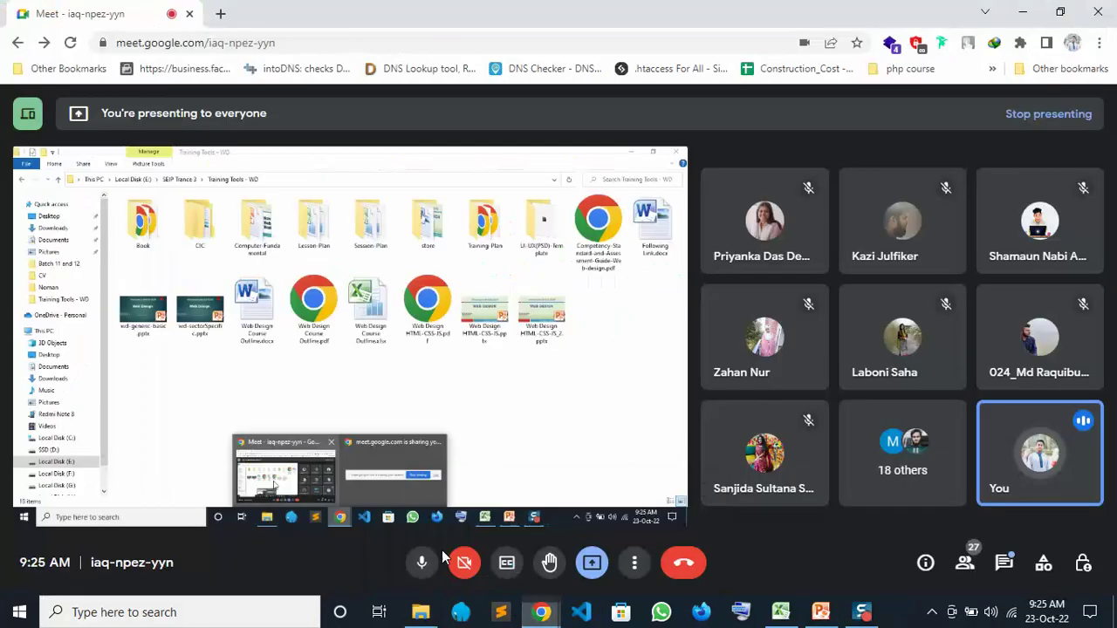
{"action": "left_click", "coordinate": [816, 616]}
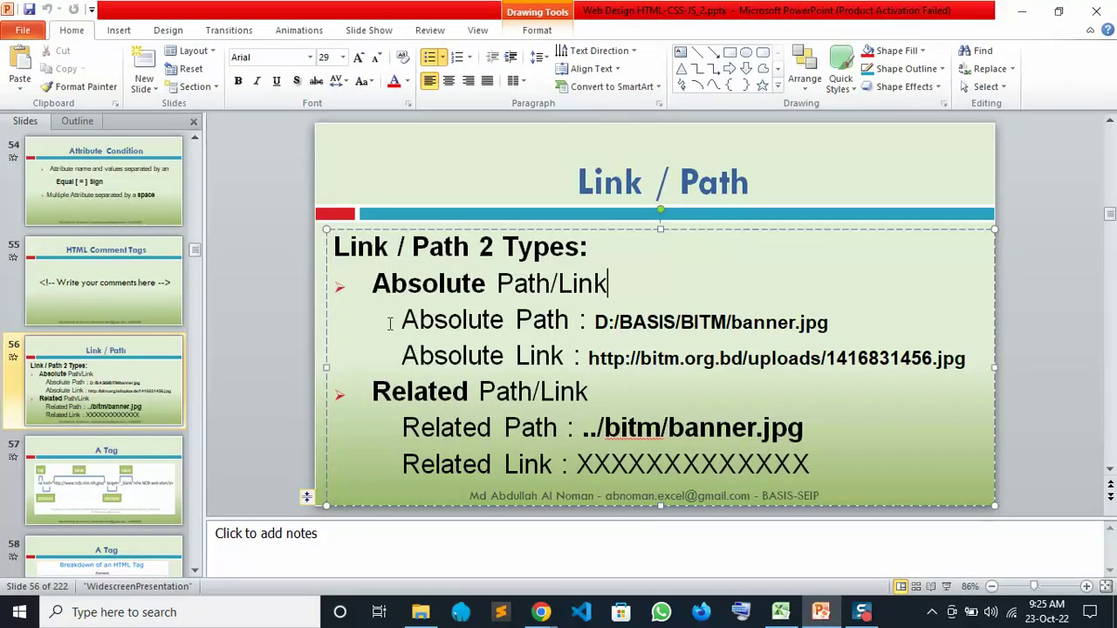
{"action": "left_click_drag", "start_coordinate": [377, 281], "coordinate": [613, 284]}
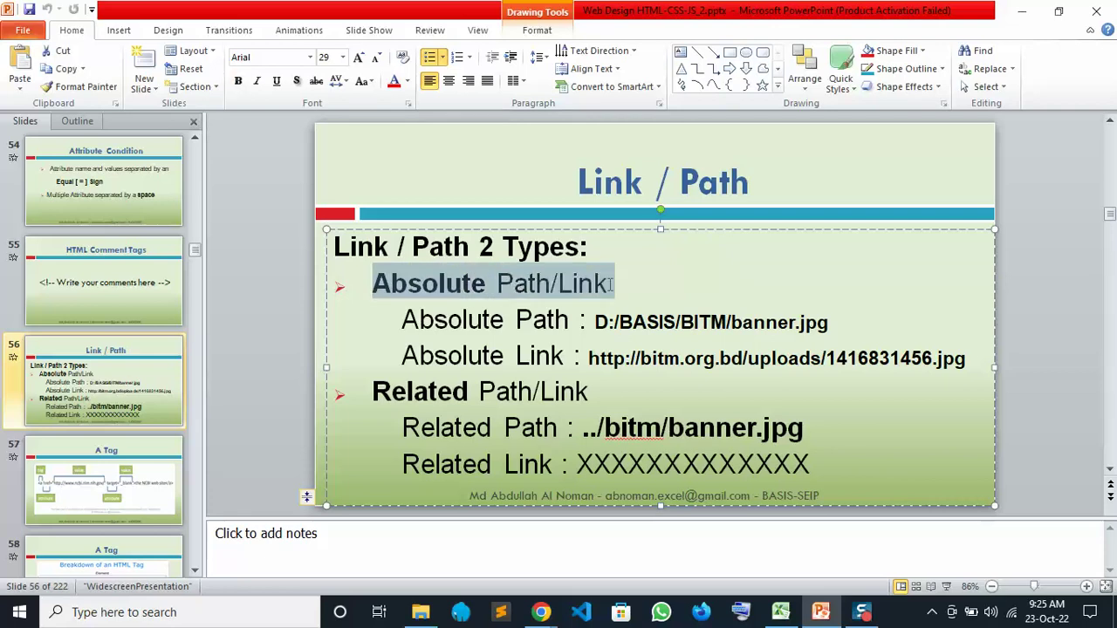
{"action": "left_click", "coordinate": [415, 393]}
{"action": "left_click_drag", "start_coordinate": [374, 393], "coordinate": [582, 395]}
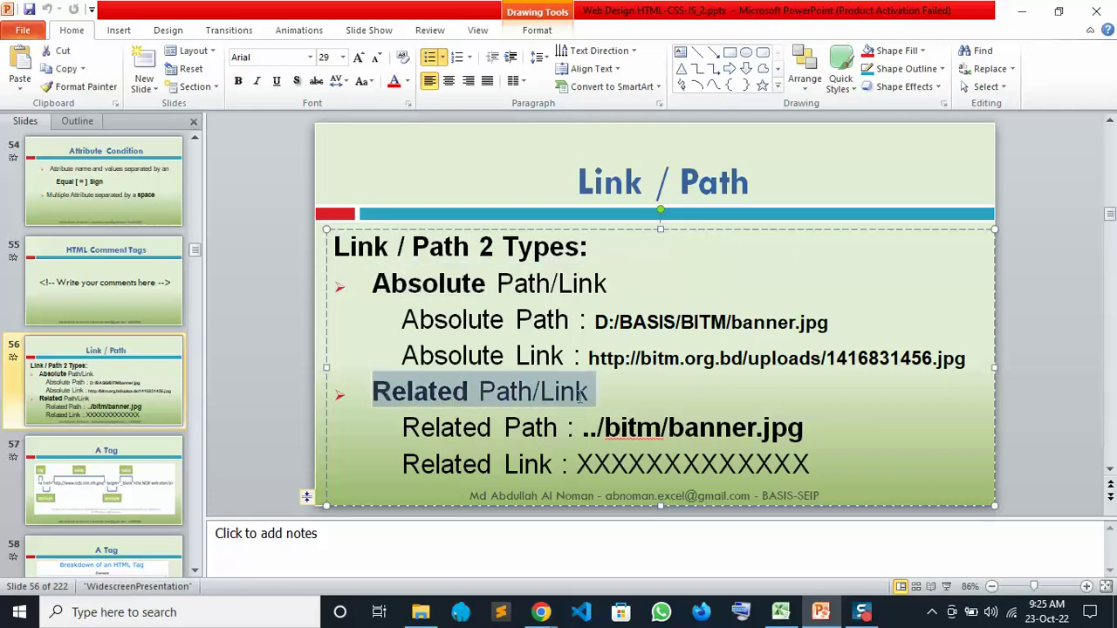
{"action": "left_click", "coordinate": [452, 395]}
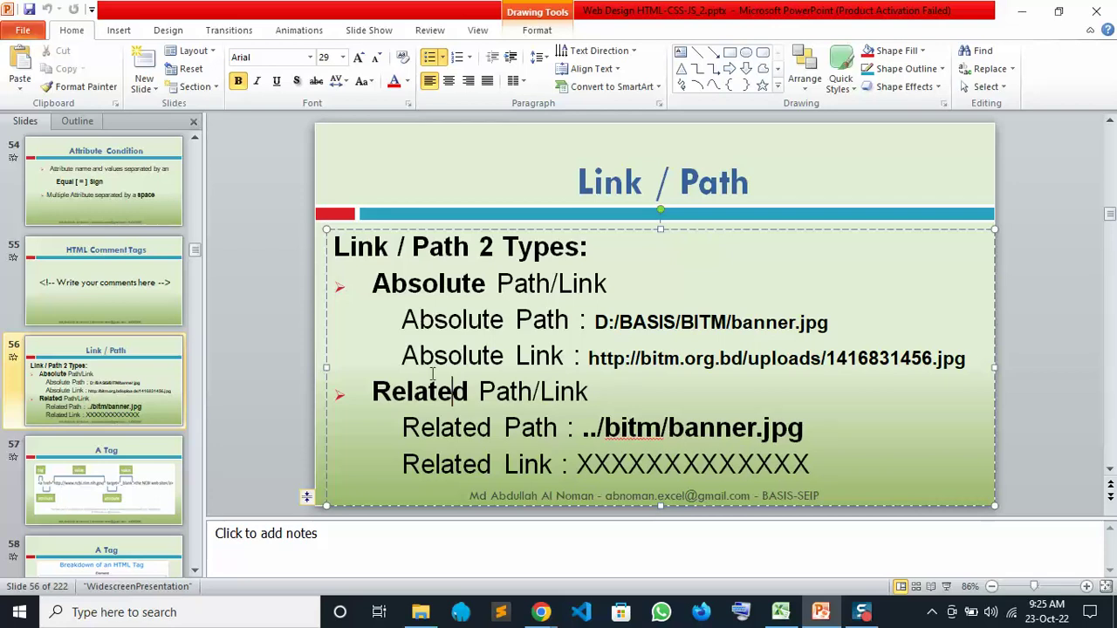
{"action": "left_click_drag", "start_coordinate": [381, 281], "coordinate": [472, 283]}
{"action": "left_click_drag", "start_coordinate": [381, 391], "coordinate": [471, 392]}
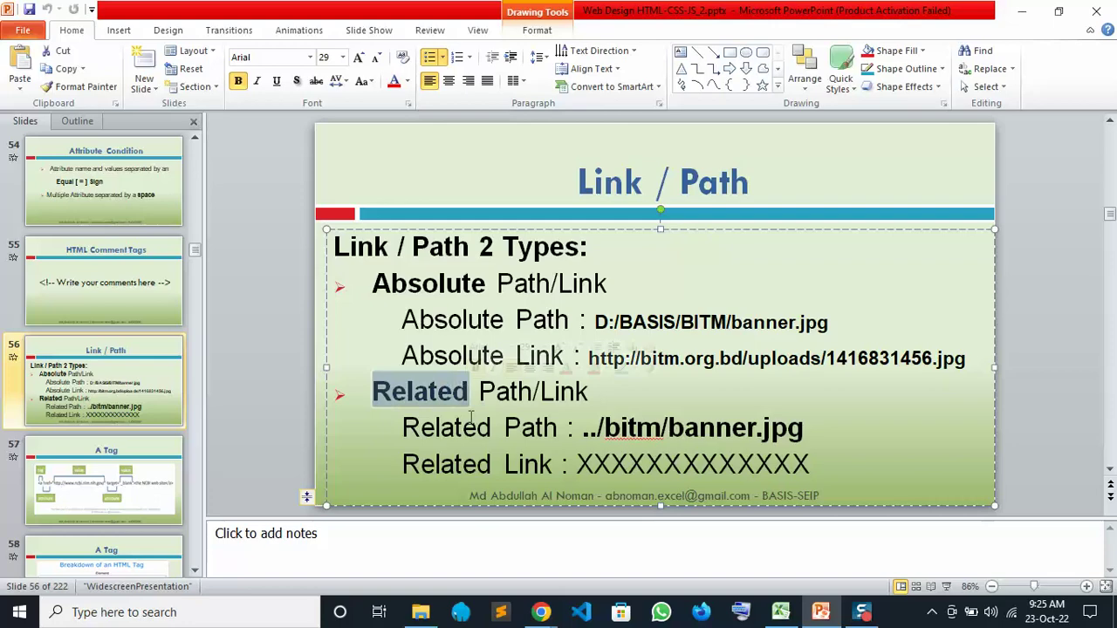
Step: Switch to Chrome and search Google in a new tab for "absolute path vs relative path w3schools"
{"action": "mouse_move", "coordinate": [540, 612]}
{"action": "left_click", "coordinate": [462, 561]}
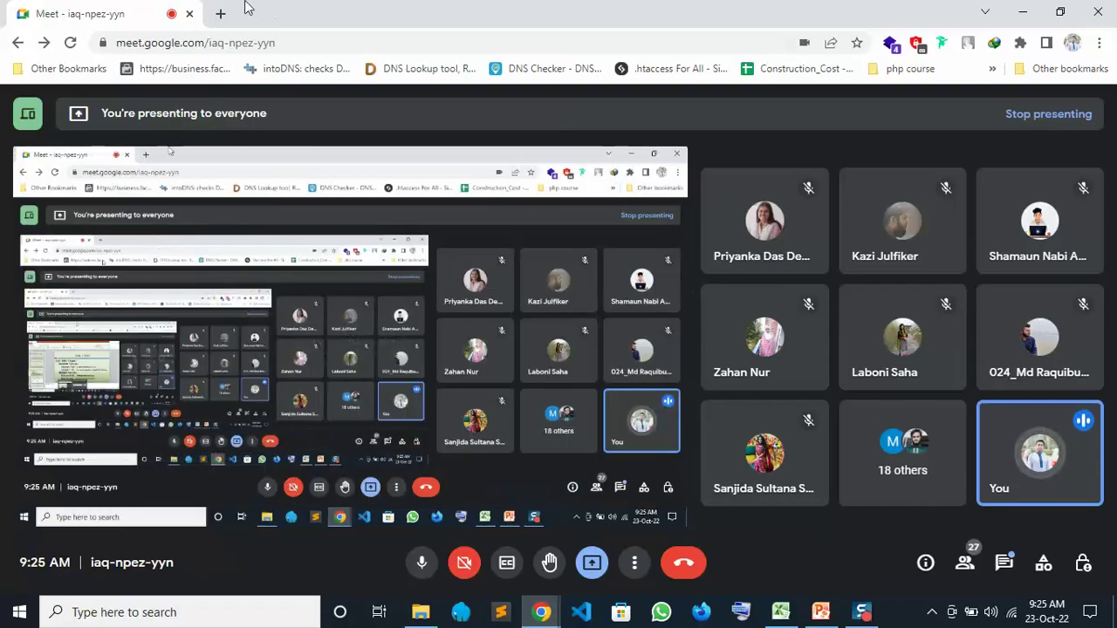
{"action": "left_click", "coordinate": [220, 14]}
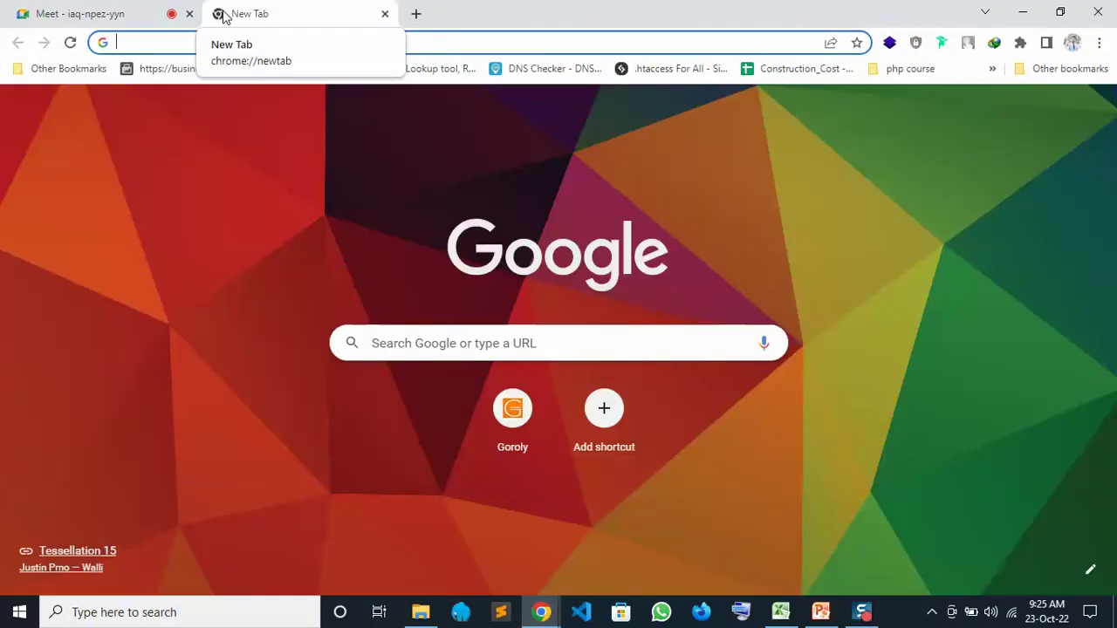
{"action": "type", "text": "absoulate"}
{"action": "key", "text": "Down"}
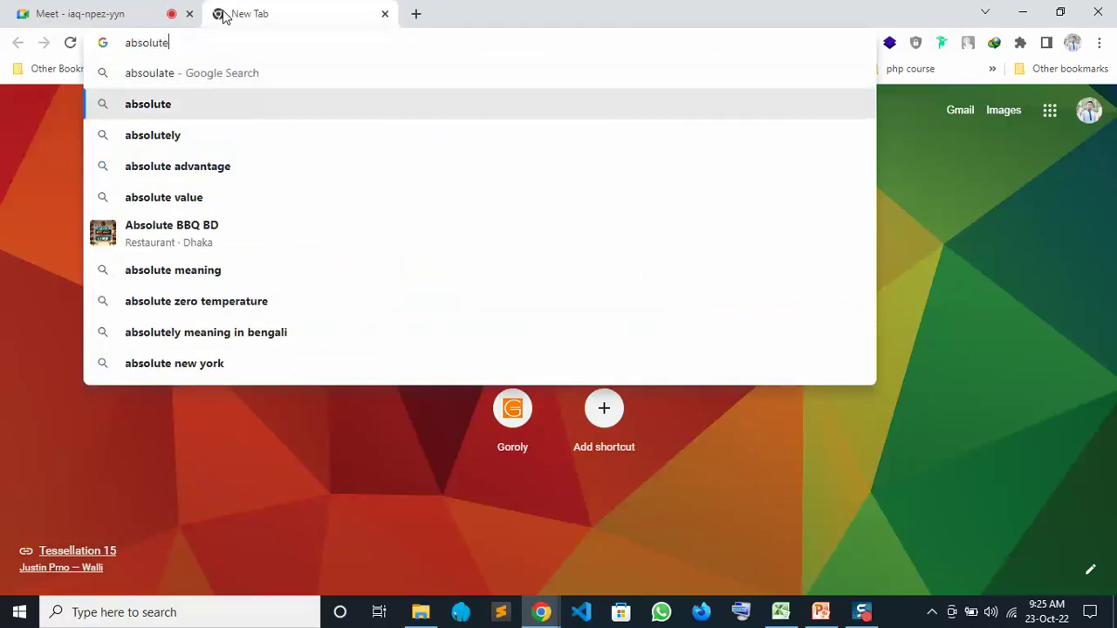
{"action": "type", "text": "path"}
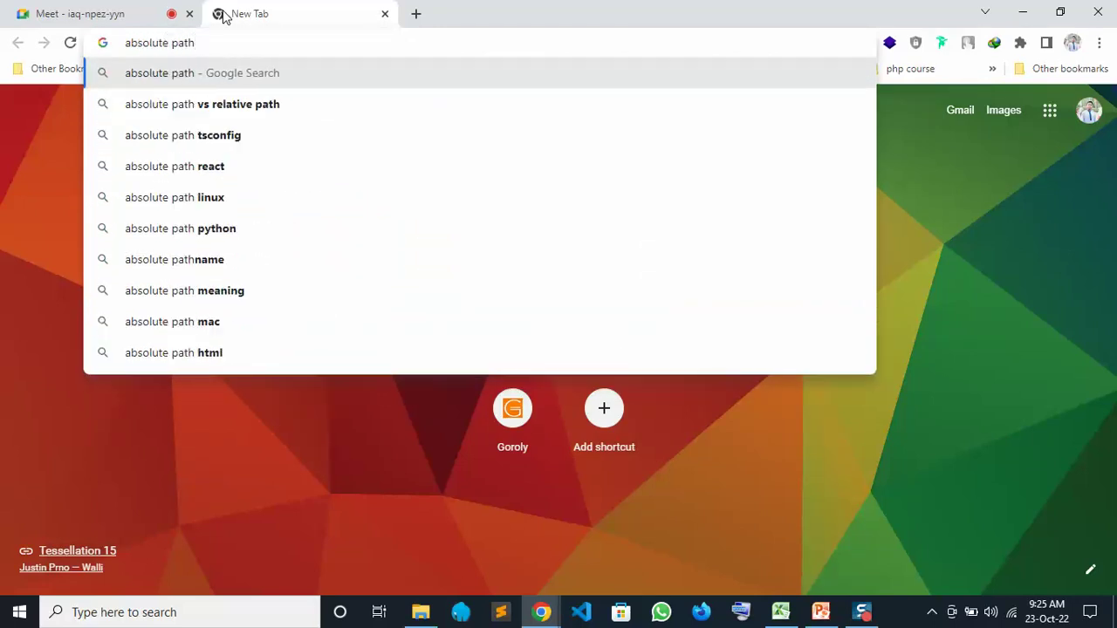
{"action": "key", "text": "Down"}
{"action": "type", "text": "w3"}
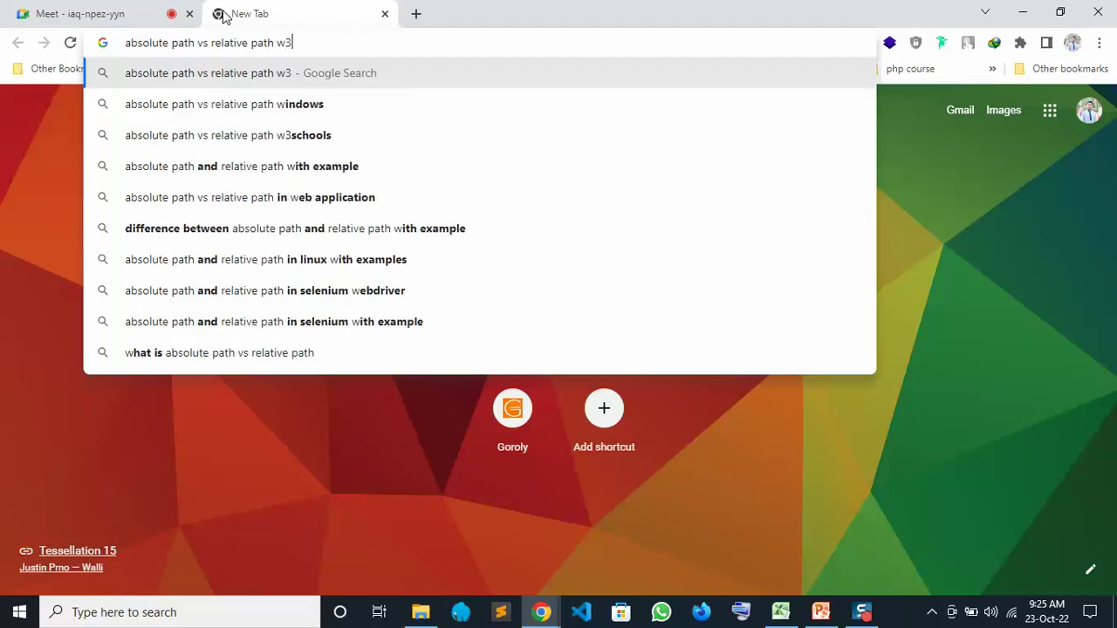
{"action": "key", "text": "Down"}
{"action": "key", "text": "Return"}
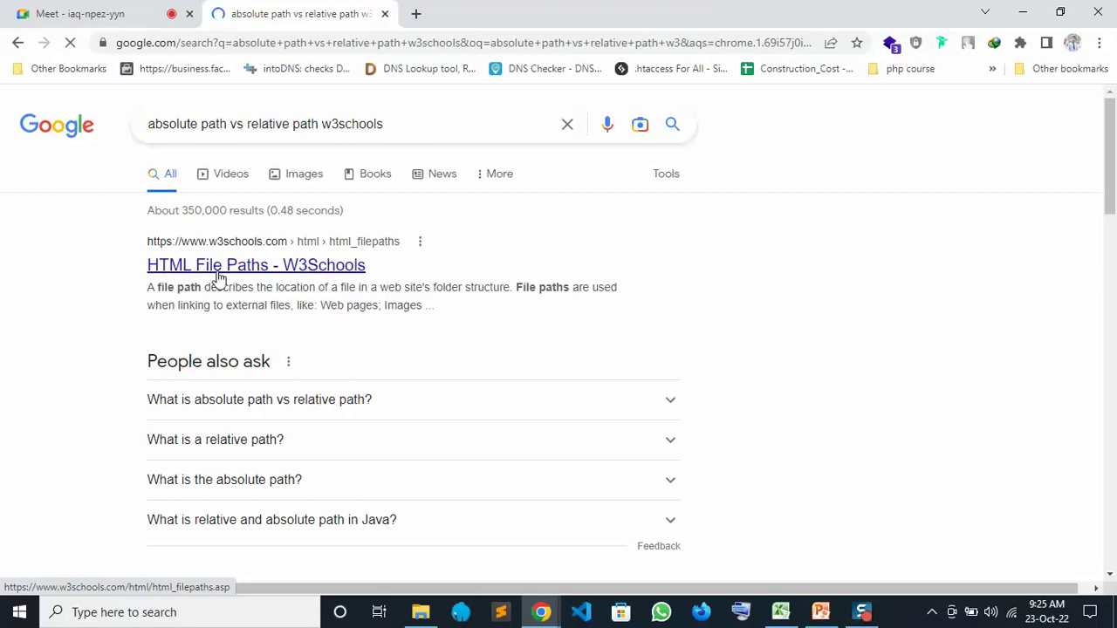
Step: Check the Link / Path slide in PowerPoint and the Google Meet call, and return to the W3Schools HTML File Paths page
{"action": "left_click", "coordinate": [815, 614]}
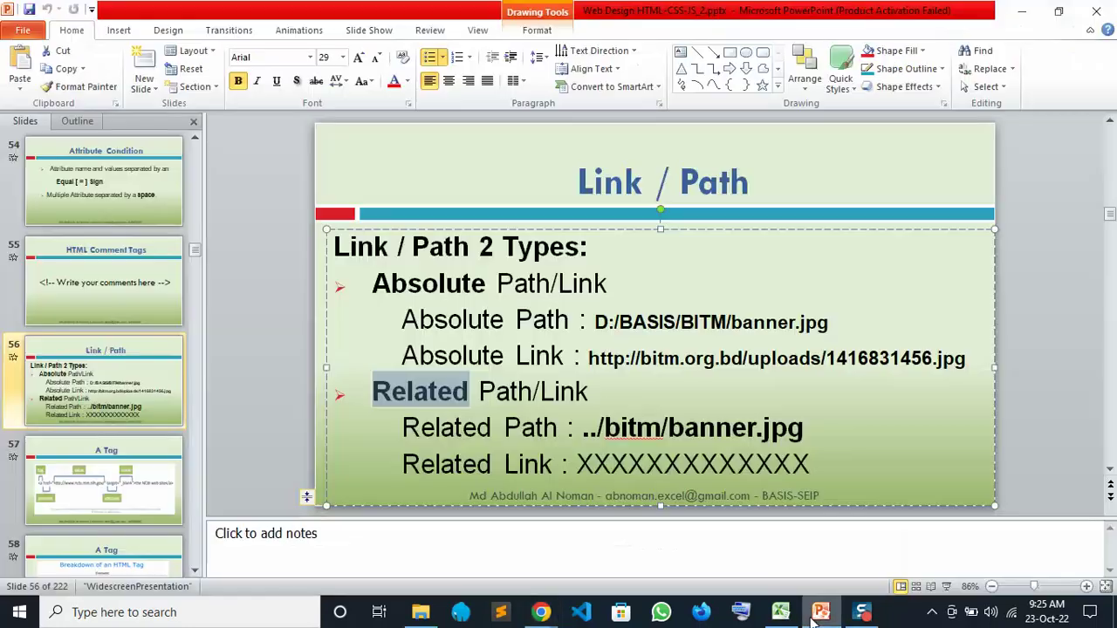
{"action": "left_click", "coordinate": [816, 614]}
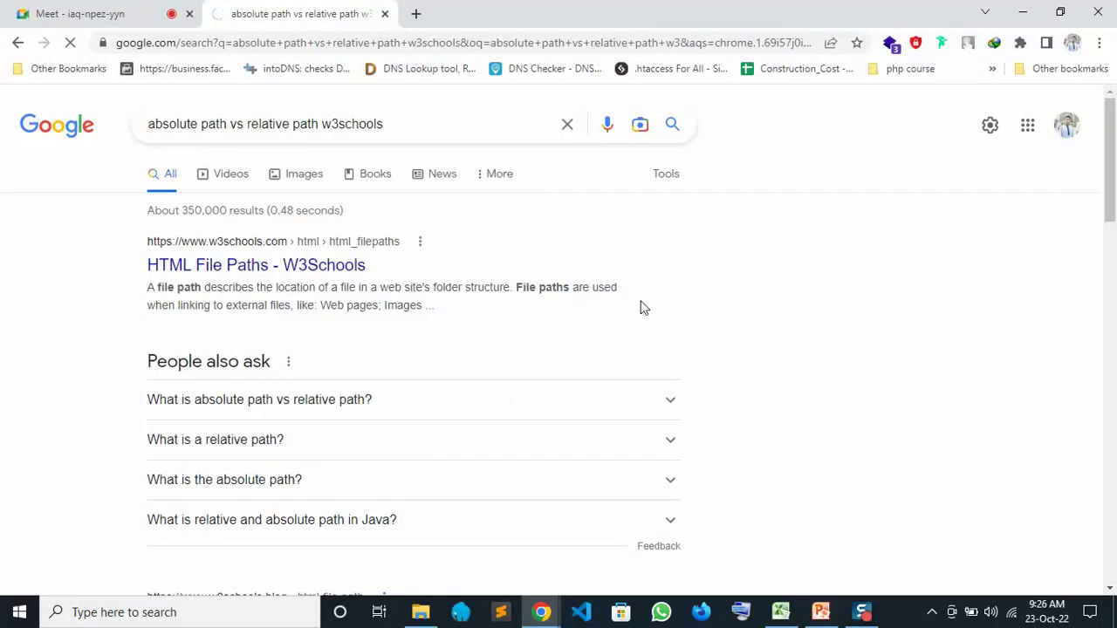
{"action": "left_click", "coordinate": [89, 11]}
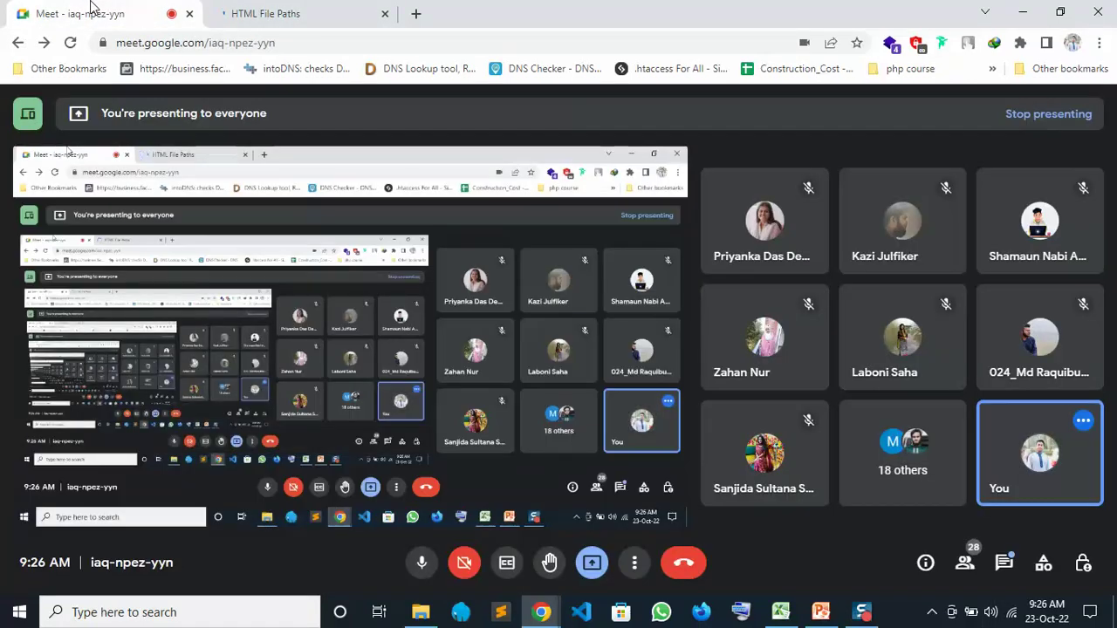
{"action": "left_click", "coordinate": [277, 12]}
Step: Read the File Path Examples table on the W3Schools page, highlighting the picture.jpg and images/picture.jpg paths
{"action": "scroll", "coordinate": [538, 320], "scroll_direction": "down", "scroll_amount": 2}
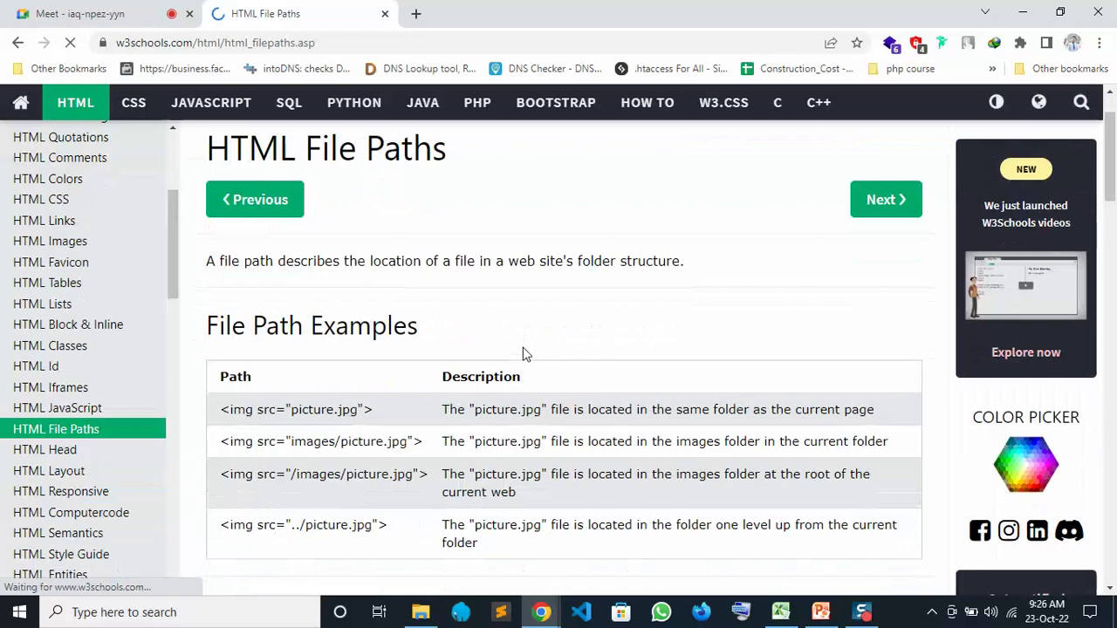
{"action": "scroll", "coordinate": [480, 349], "scroll_direction": "down", "scroll_amount": 1}
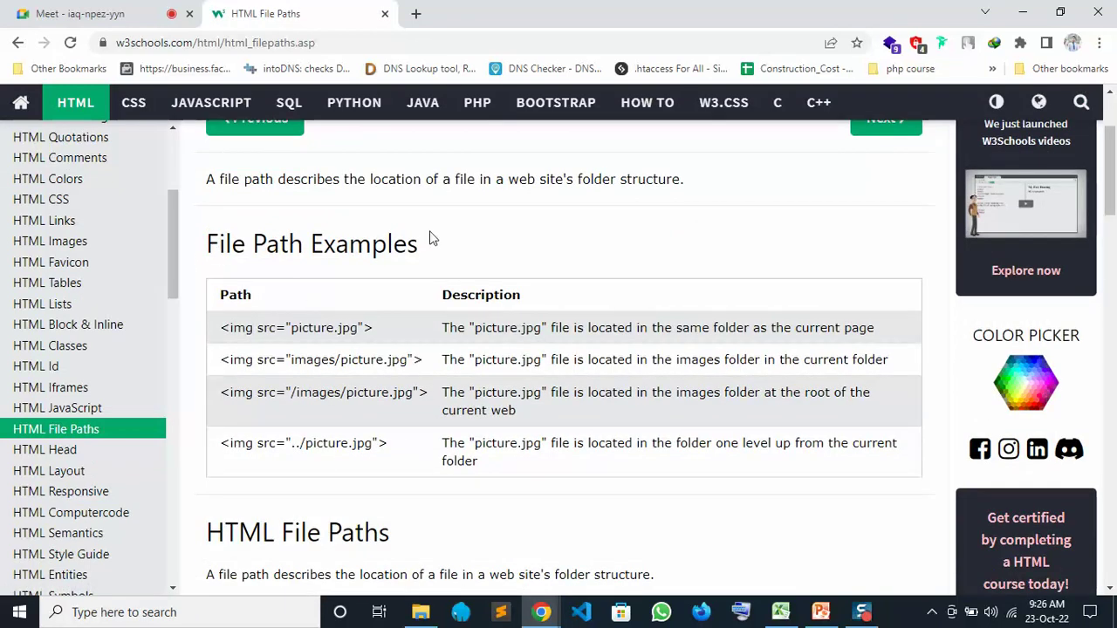
{"action": "scroll", "coordinate": [431, 237], "scroll_direction": "down", "scroll_amount": 1}
{"action": "left_click_drag", "start_coordinate": [287, 245], "coordinate": [342, 246]}
{"action": "left_click_drag", "start_coordinate": [291, 276], "coordinate": [408, 278]}
{"action": "left_click", "coordinate": [336, 278]}
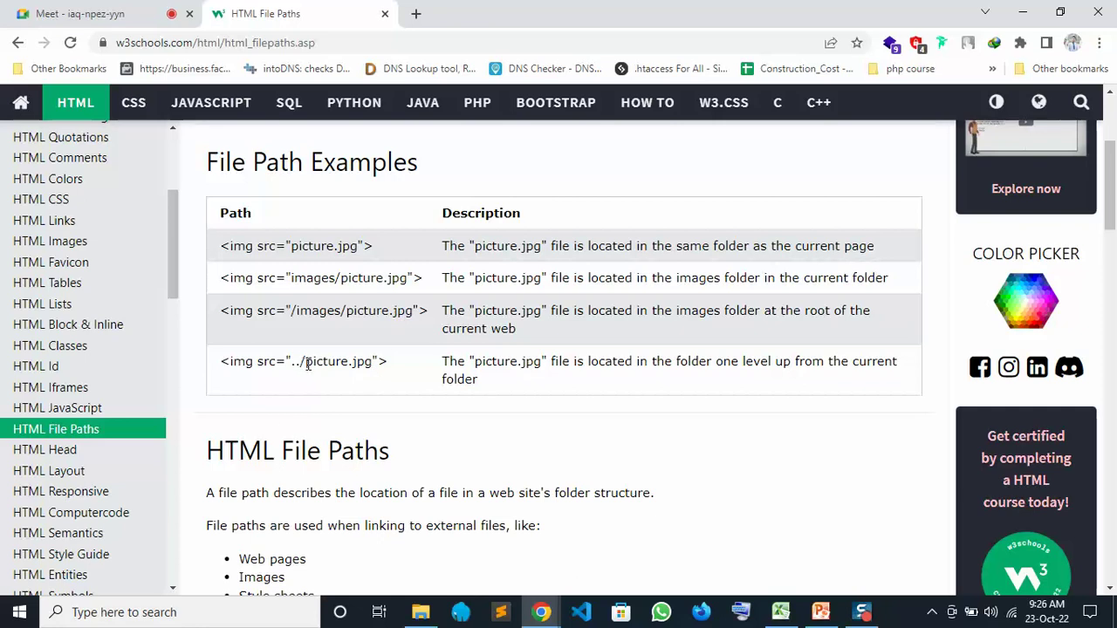
{"action": "scroll", "coordinate": [374, 360], "scroll_direction": "down", "scroll_amount": 2}
{"action": "scroll", "coordinate": [366, 356], "scroll_direction": "up", "scroll_amount": 2}
Step: Switch to the Google Meet call and admit the participant waiting to join
{"action": "key", "text": "ctrl+1"}
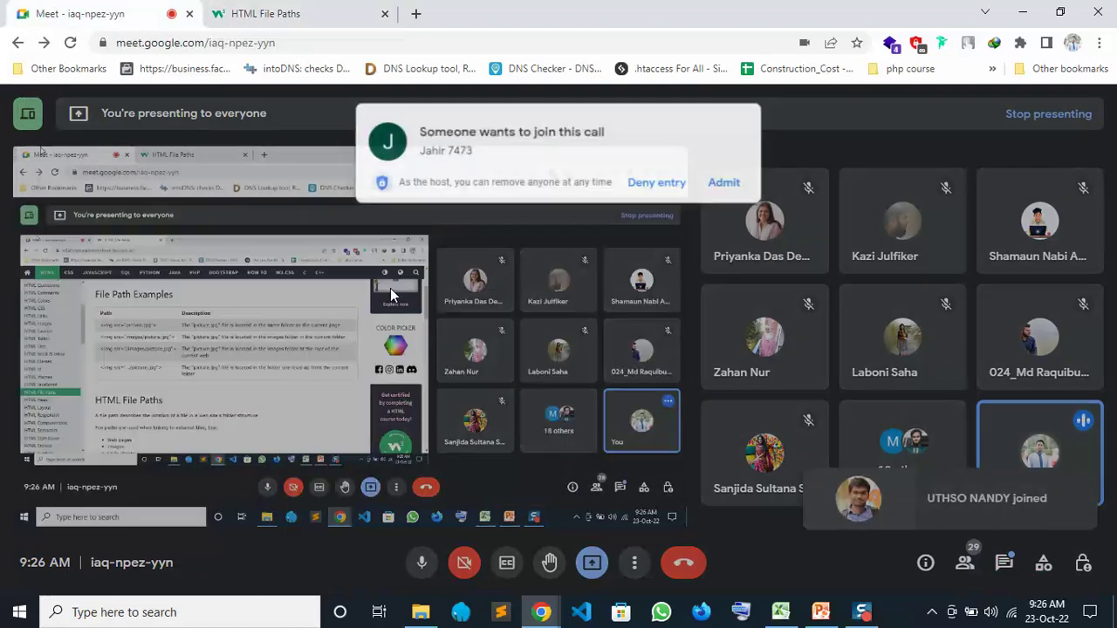
{"action": "left_click", "coordinate": [727, 179]}
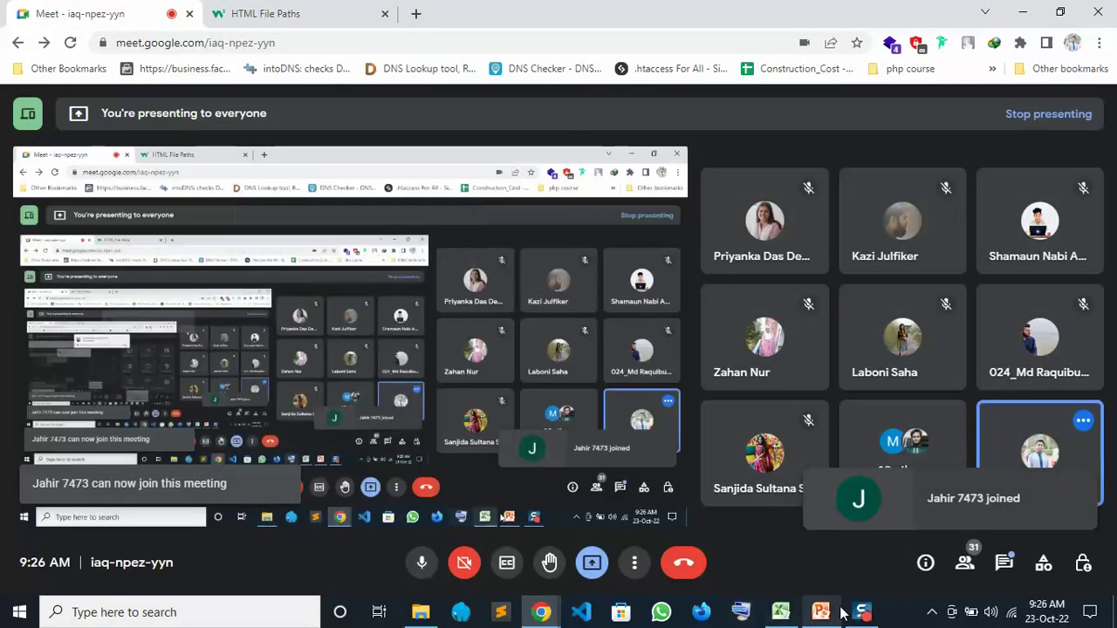
Step: Revisit the Link / Path slide in PowerPoint, and highlight the picture.jpg path in the W3Schools File Path Examples table
{"action": "left_click", "coordinate": [822, 612]}
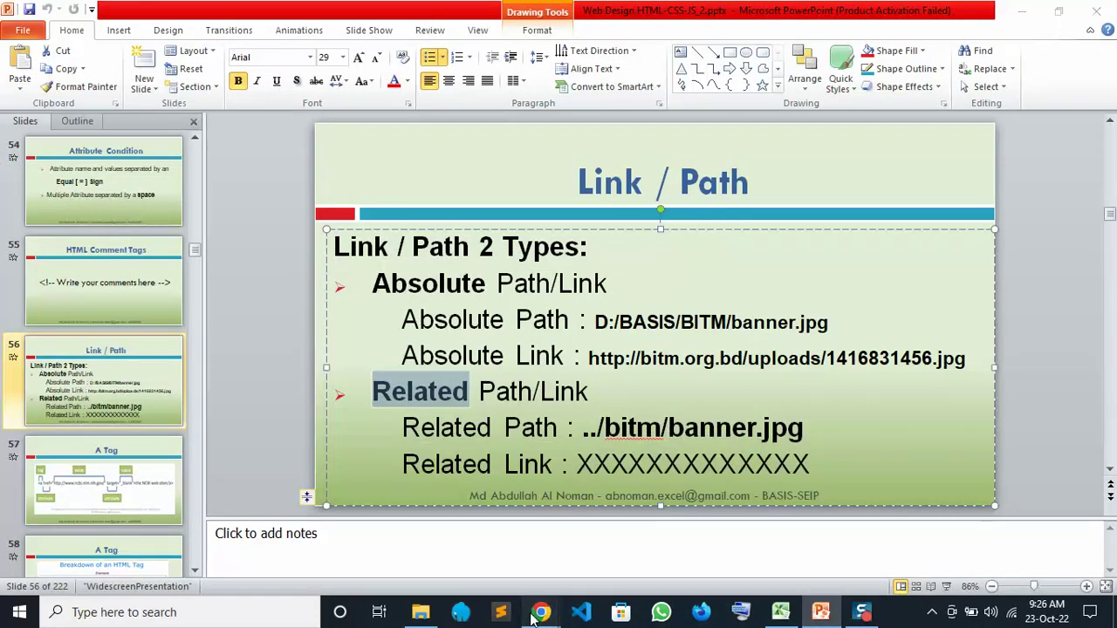
{"action": "mouse_move", "coordinate": [541, 612]}
{"action": "left_click", "coordinate": [462, 572]}
{"action": "left_click", "coordinate": [280, 13]}
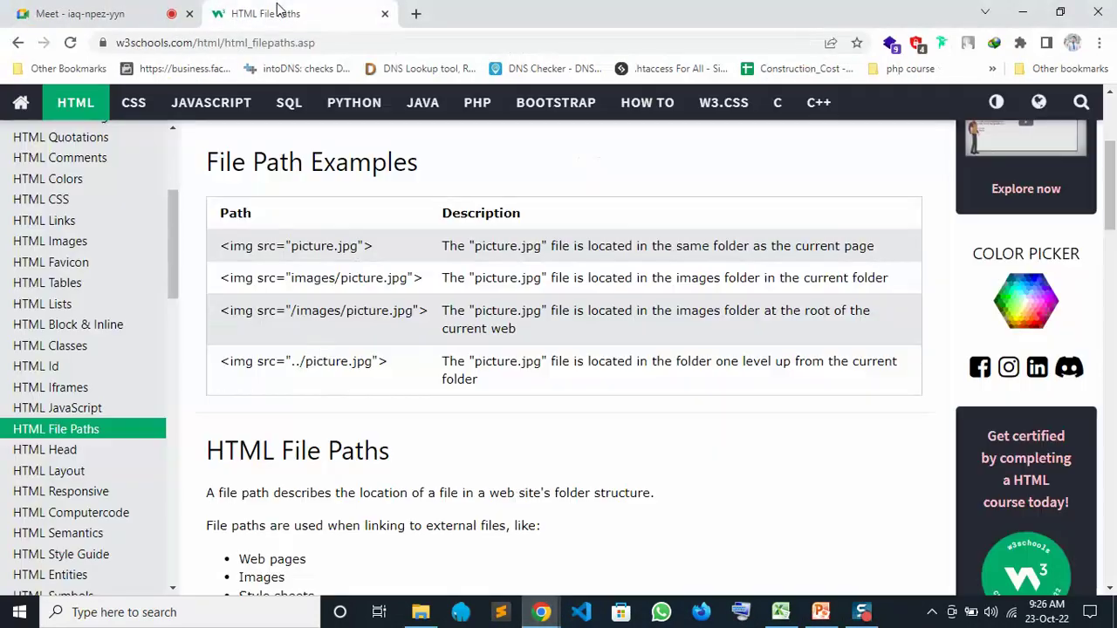
{"action": "left_click_drag", "start_coordinate": [289, 246], "coordinate": [349, 247]}
{"action": "left_click", "coordinate": [321, 279]}
Step: View the Training Tools - WD folder's full path in File Explorer, and return to the W3Schools HTML File Paths page
{"action": "left_click", "coordinate": [421, 612]}
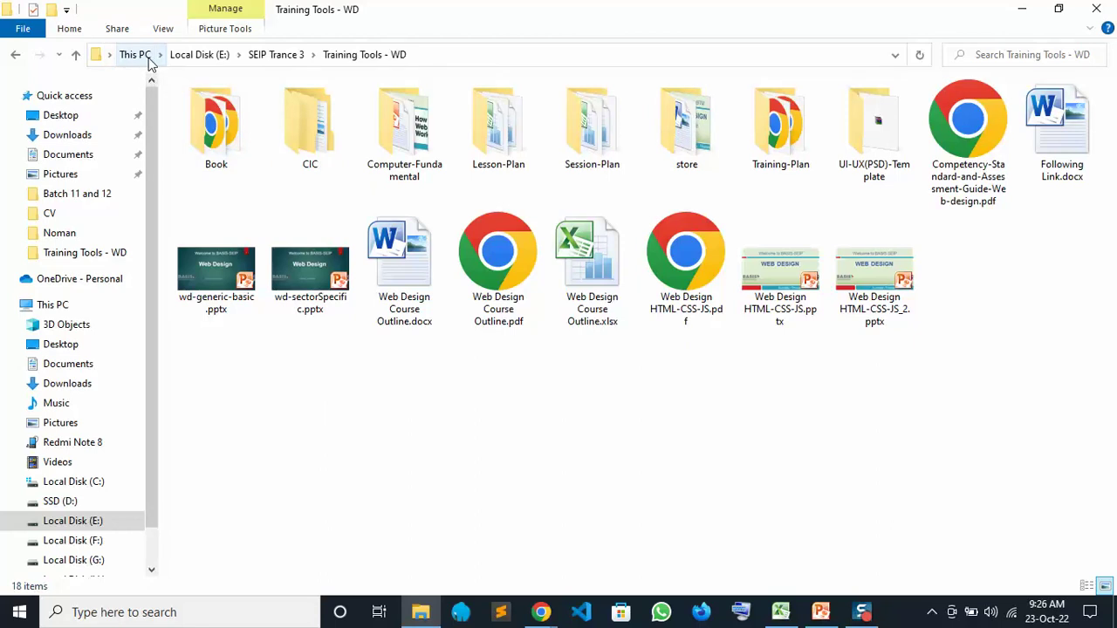
{"action": "left_click", "coordinate": [429, 57]}
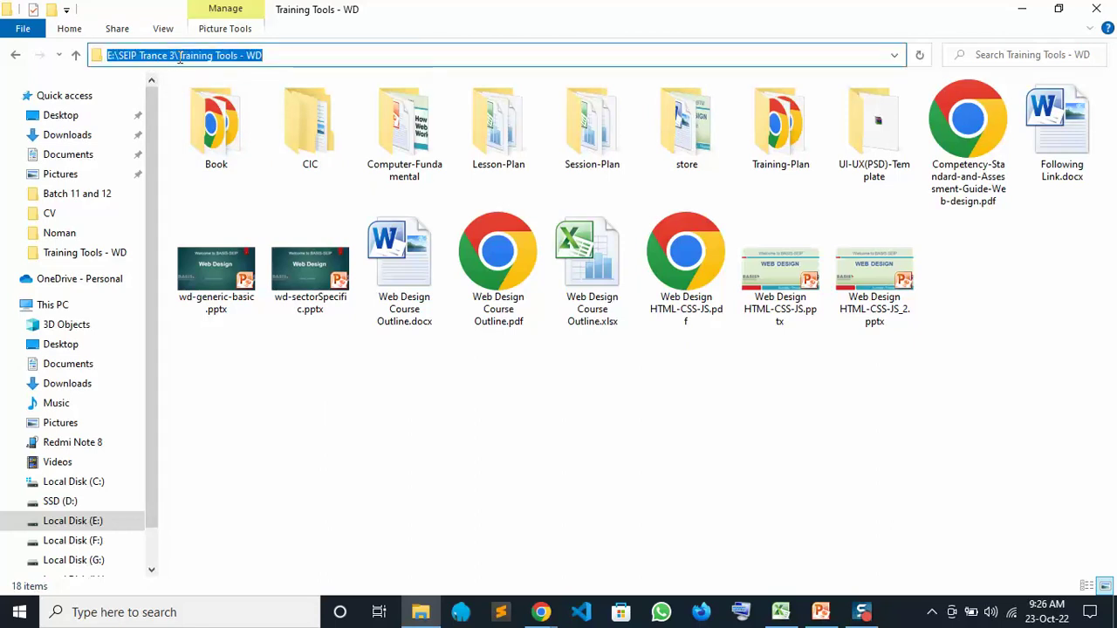
{"action": "left_click", "coordinate": [271, 364]}
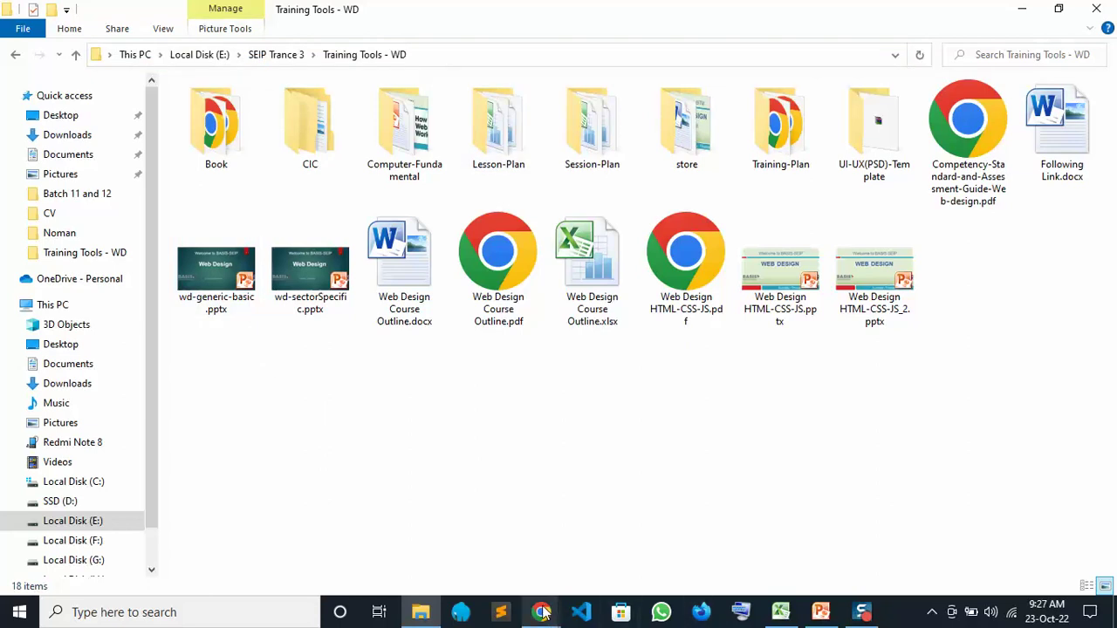
{"action": "mouse_move", "coordinate": [542, 613]}
{"action": "left_click", "coordinate": [440, 541]}
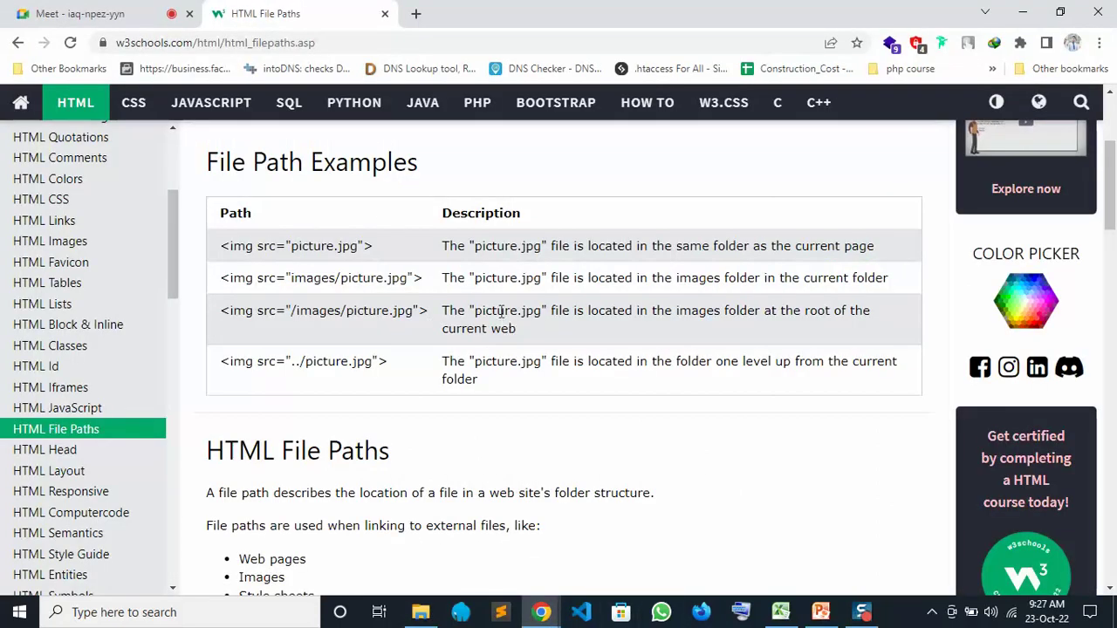
Step: Highlight the file path definition under HTML File Paths, then show the Training Tools - WD folder's full path in File Explorer and return to the W3Schools page
{"action": "scroll", "coordinate": [541, 411], "scroll_direction": "down", "scroll_amount": 2}
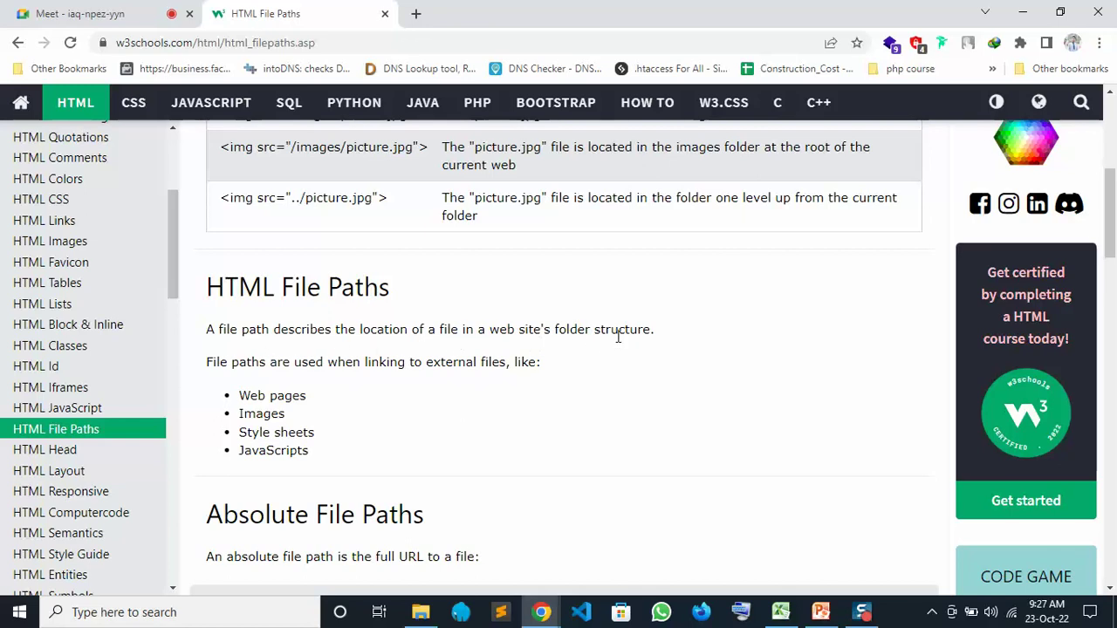
{"action": "left_click_drag", "start_coordinate": [660, 335], "coordinate": [331, 334]}
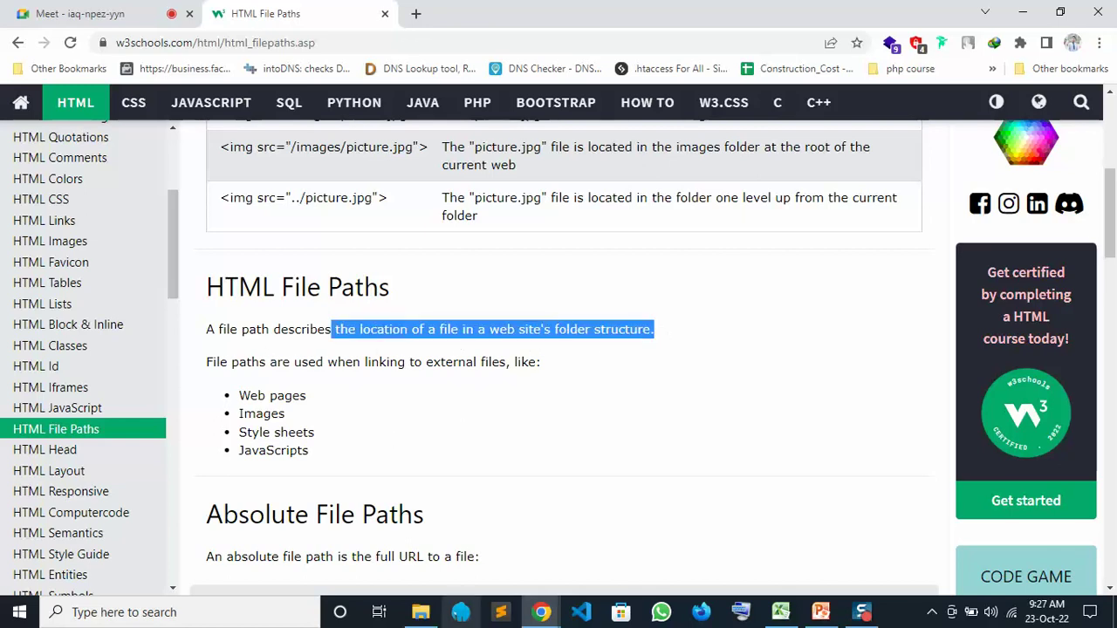
{"action": "left_click", "coordinate": [421, 611]}
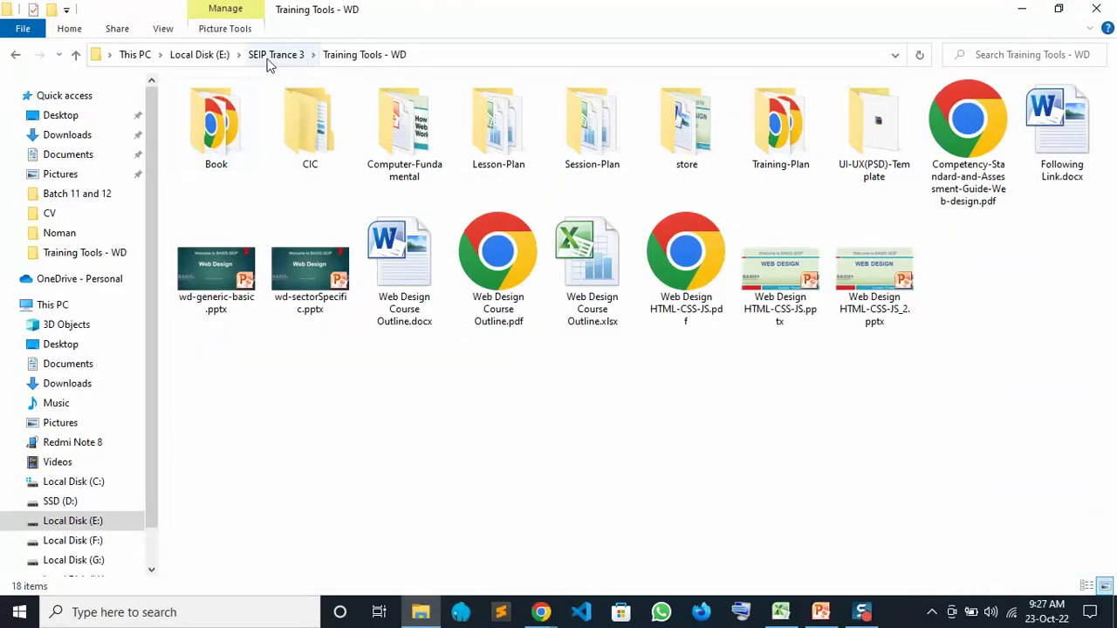
{"action": "left_click", "coordinate": [452, 56]}
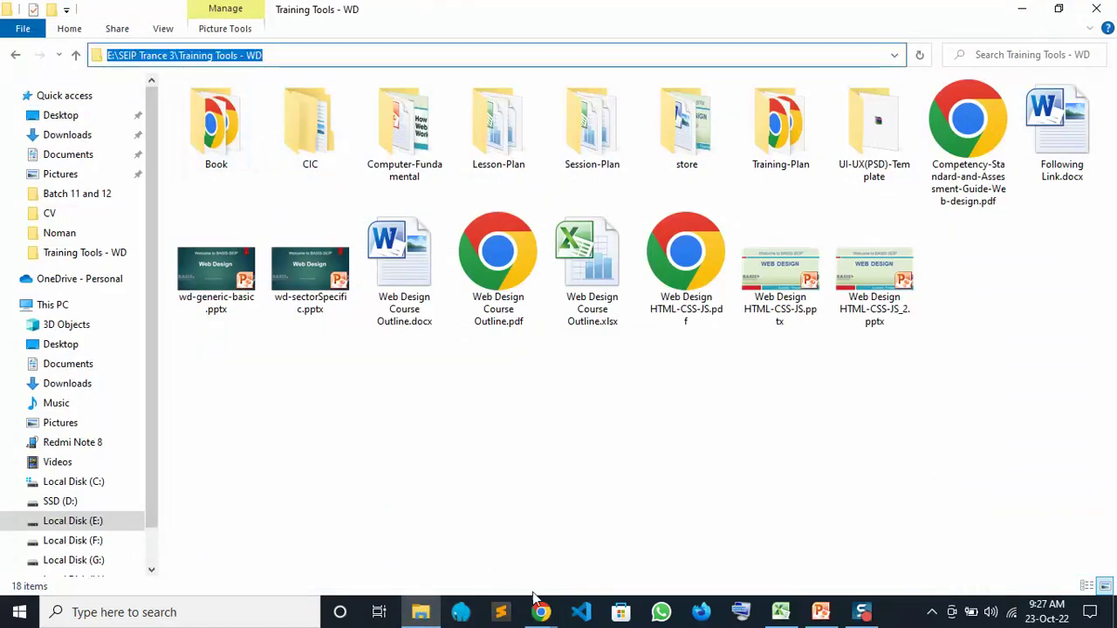
{"action": "mouse_move", "coordinate": [541, 611]}
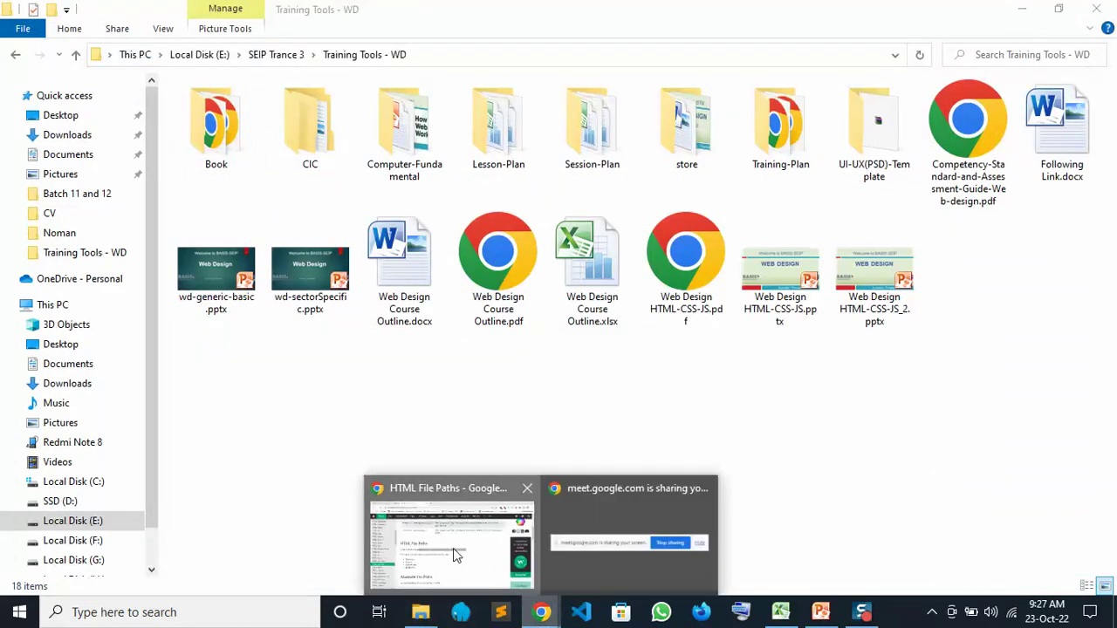
{"action": "left_click", "coordinate": [451, 550]}
Step: Highlight the list of external file types from Web pages to JavaScripts, and the words File Paths in the section heading
{"action": "left_click", "coordinate": [370, 367]}
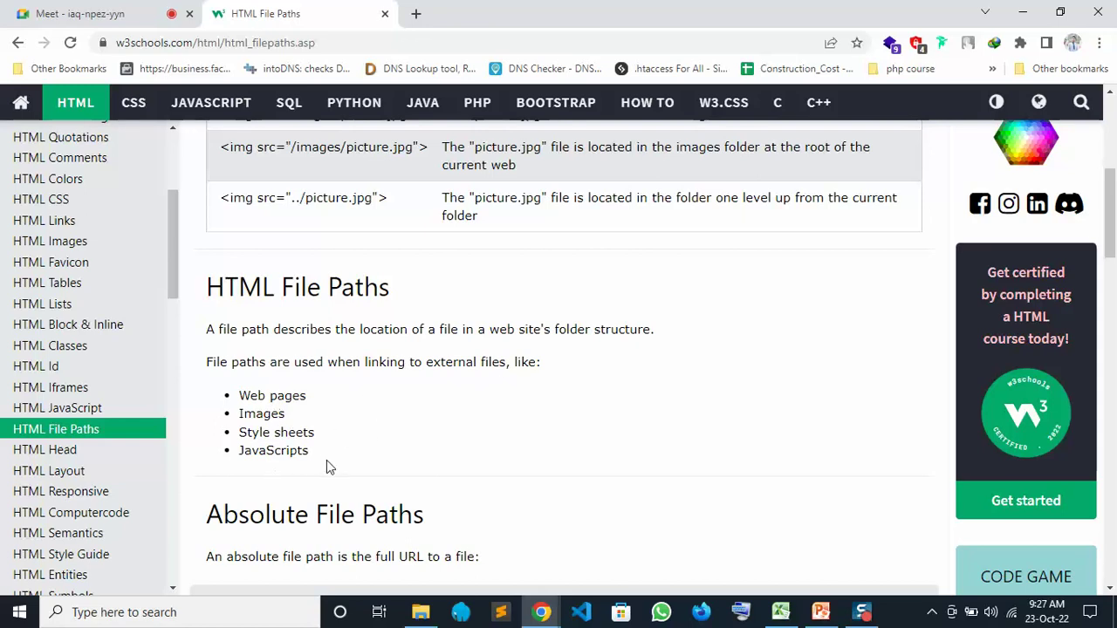
{"action": "left_click_drag", "start_coordinate": [322, 462], "coordinate": [229, 404]}
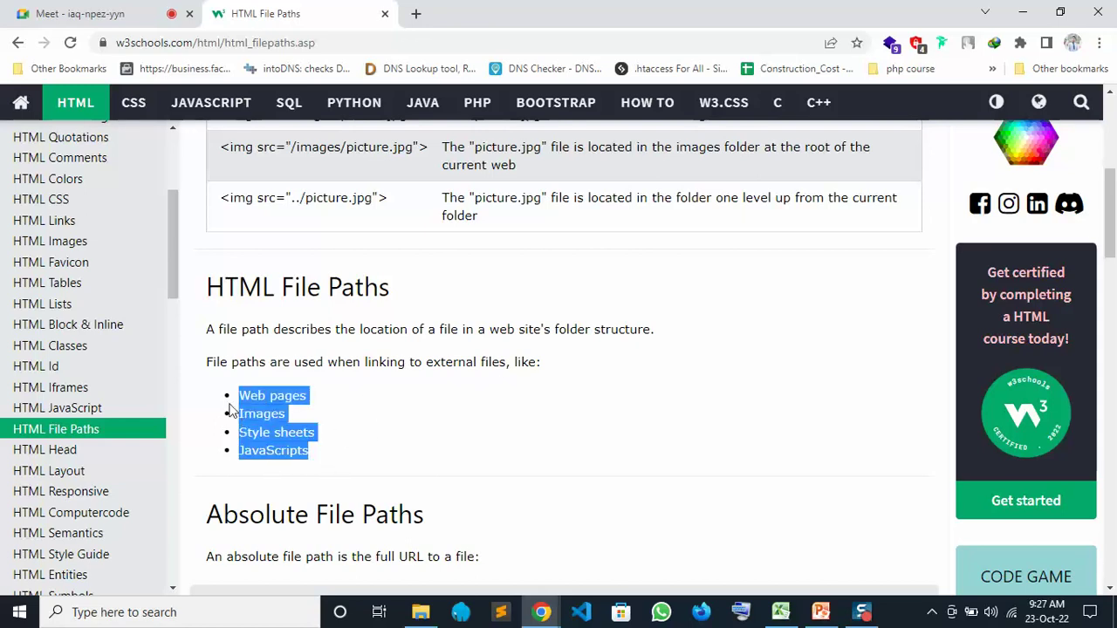
{"action": "left_click", "coordinate": [326, 415]}
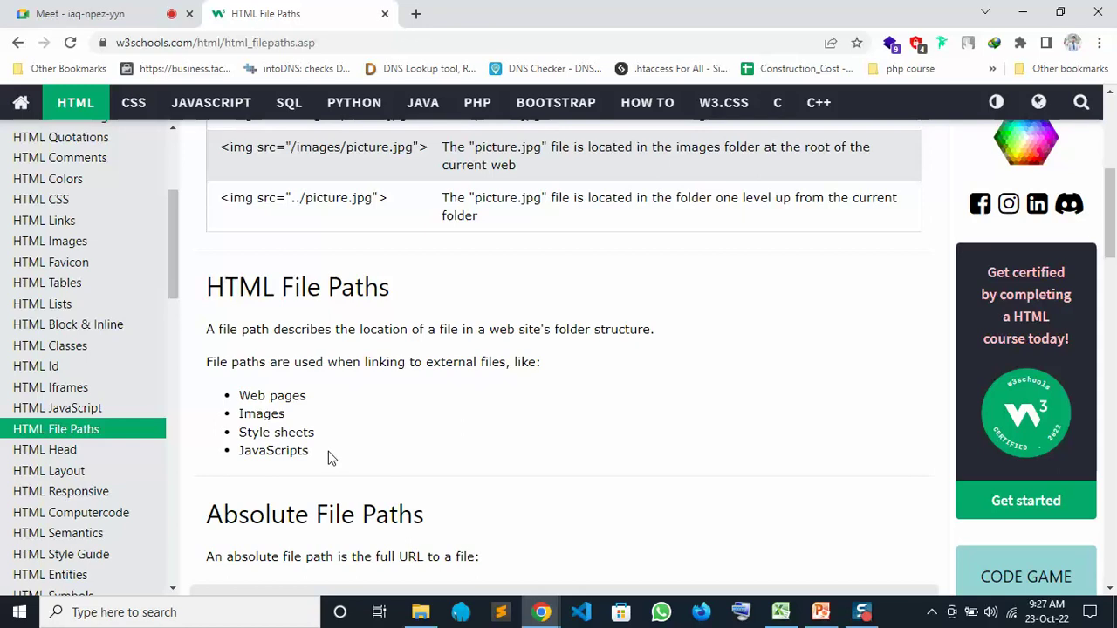
{"action": "left_click_drag", "start_coordinate": [281, 288], "coordinate": [440, 294]}
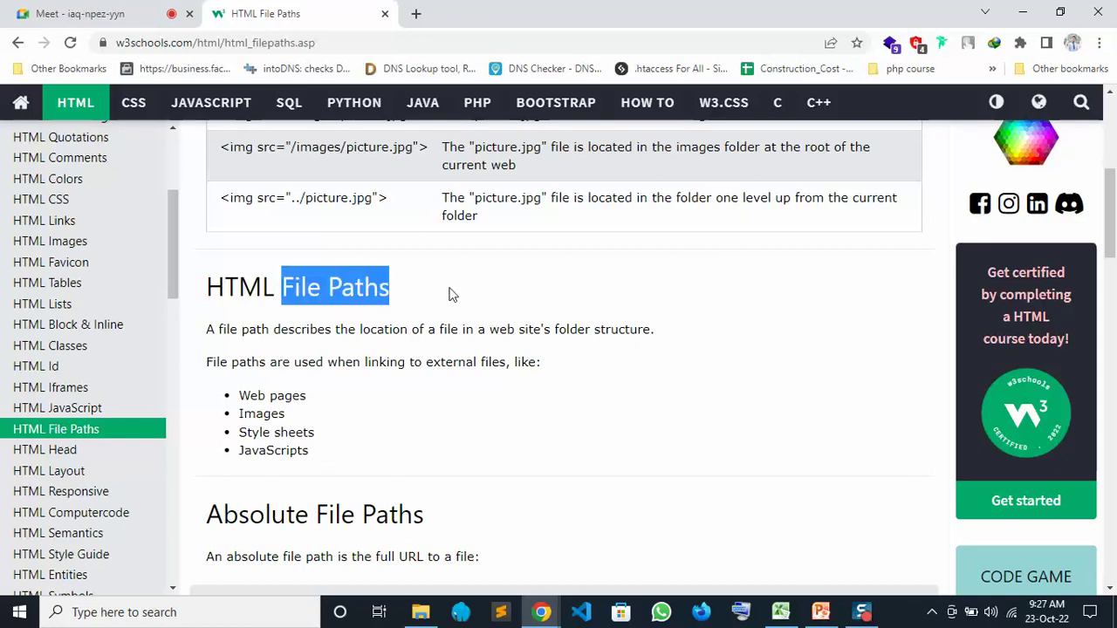
{"action": "scroll", "coordinate": [423, 407], "scroll_direction": "down", "scroll_amount": 3}
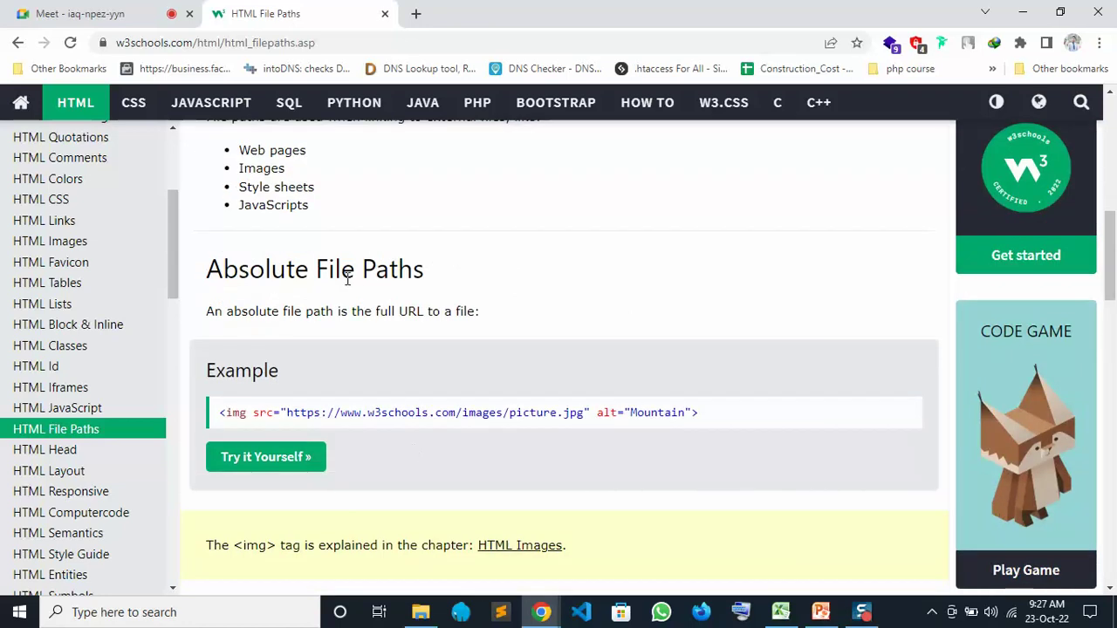
{"action": "scroll", "coordinate": [354, 381], "scroll_direction": "down", "scroll_amount": 3}
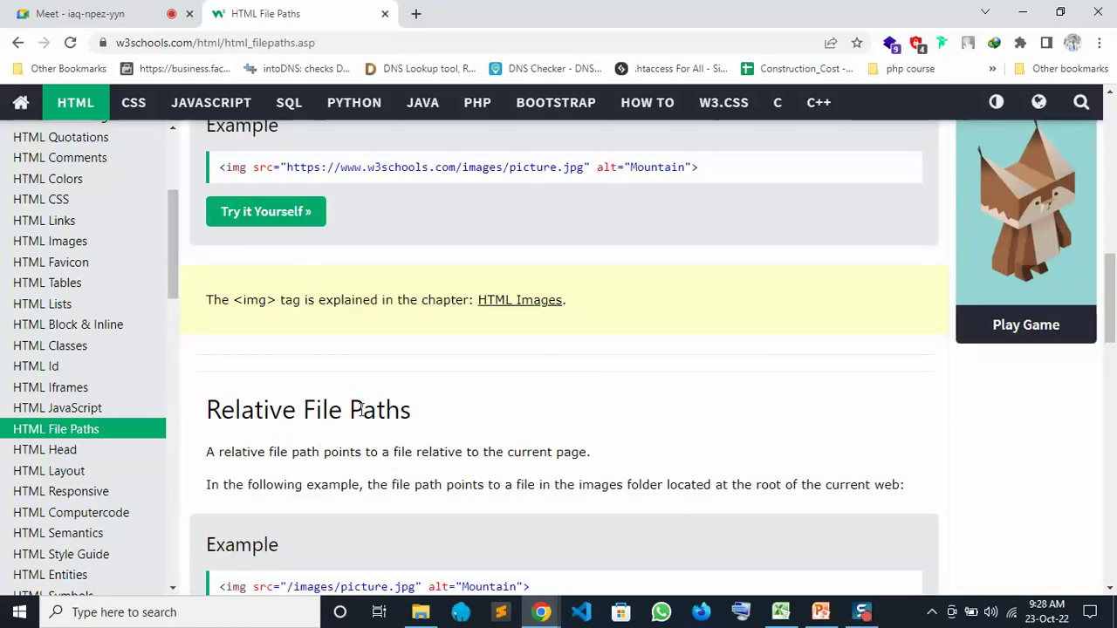
{"action": "scroll", "coordinate": [360, 410], "scroll_direction": "down", "scroll_amount": 1}
{"action": "scroll", "coordinate": [361, 410], "scroll_direction": "up", "scroll_amount": 5}
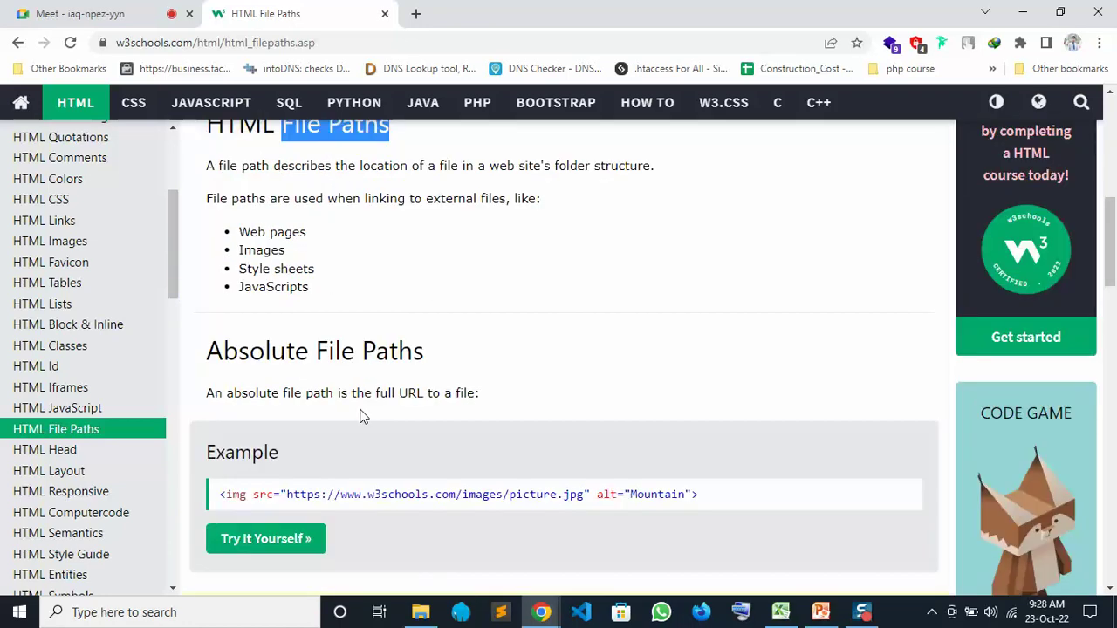
{"action": "left_click", "coordinate": [405, 403]}
{"action": "scroll", "coordinate": [407, 407], "scroll_direction": "down", "scroll_amount": 2}
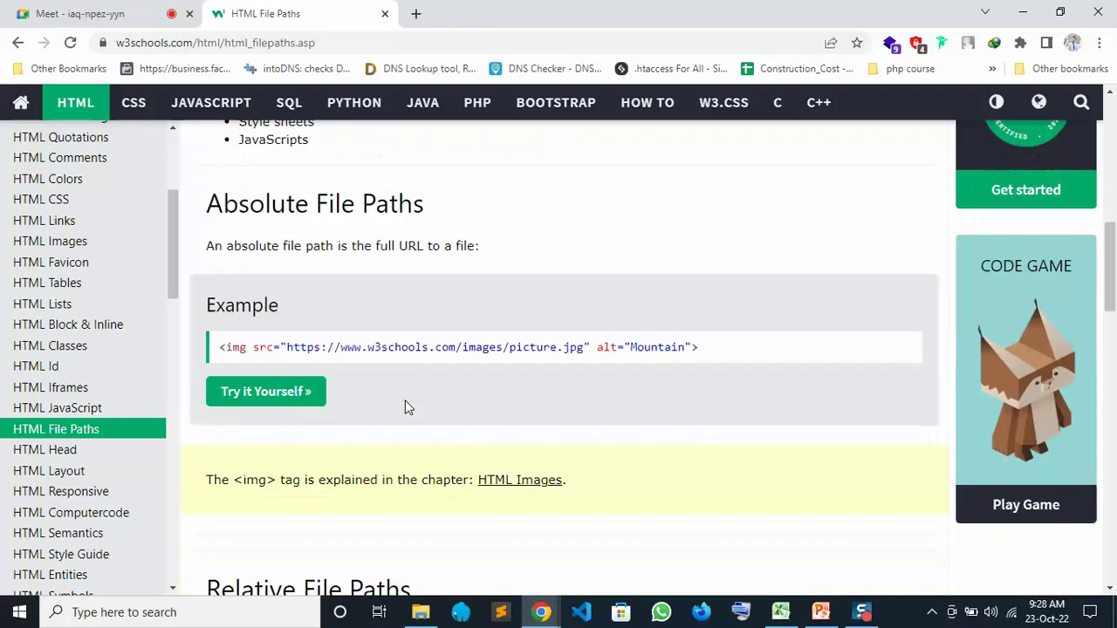
{"action": "left_click_drag", "start_coordinate": [286, 330], "coordinate": [558, 337]}
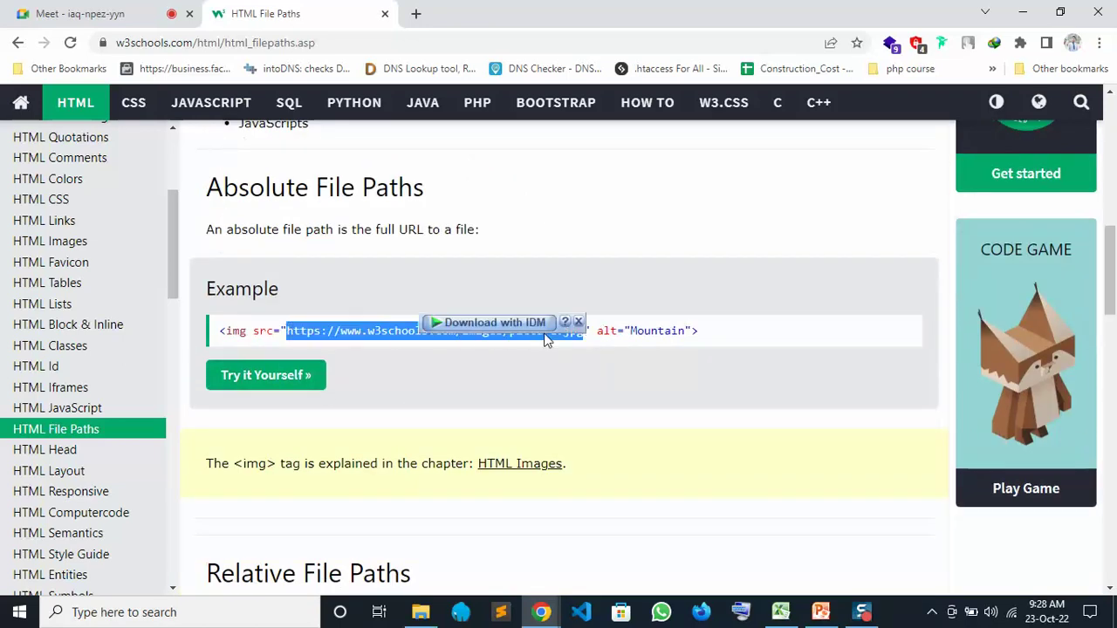
{"action": "left_click", "coordinate": [550, 384]}
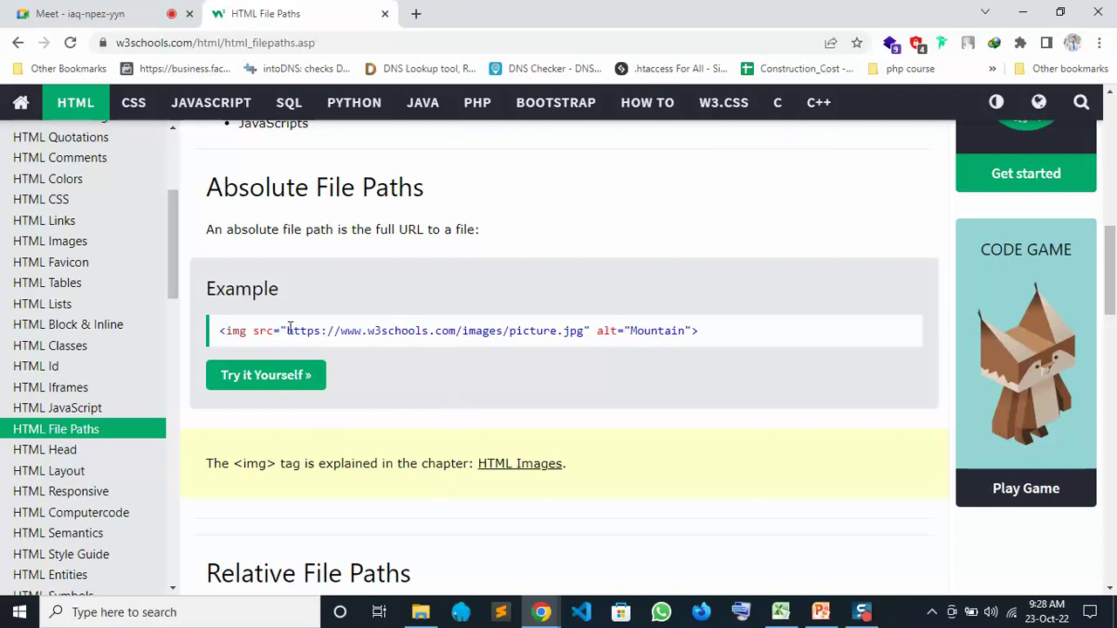
{"action": "left_click_drag", "start_coordinate": [288, 328], "coordinate": [587, 329]}
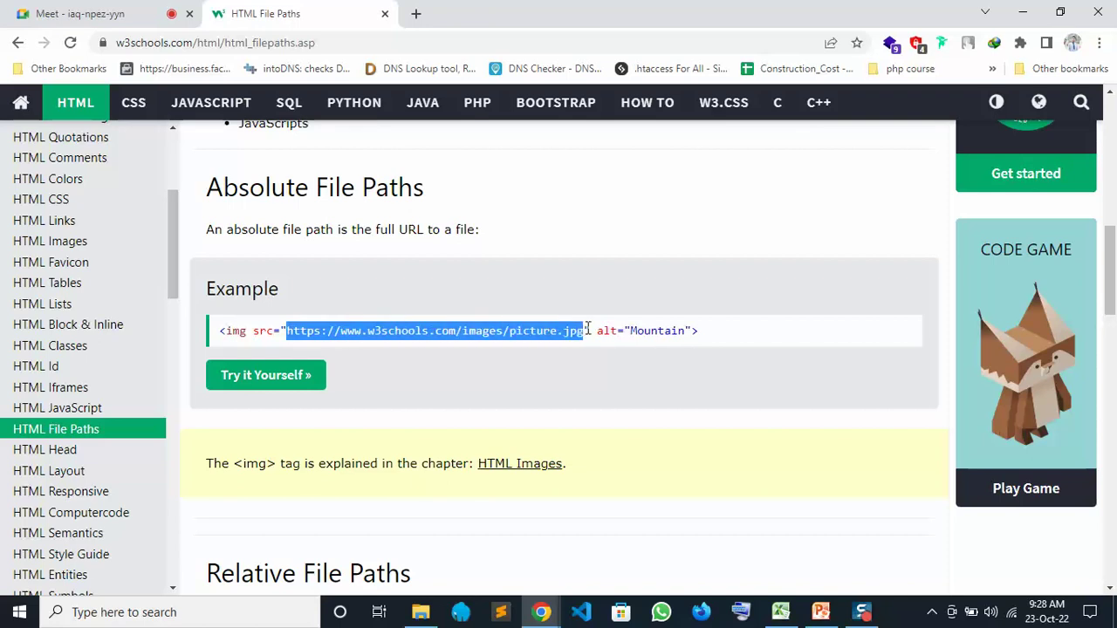
{"action": "left_click", "coordinate": [524, 362]}
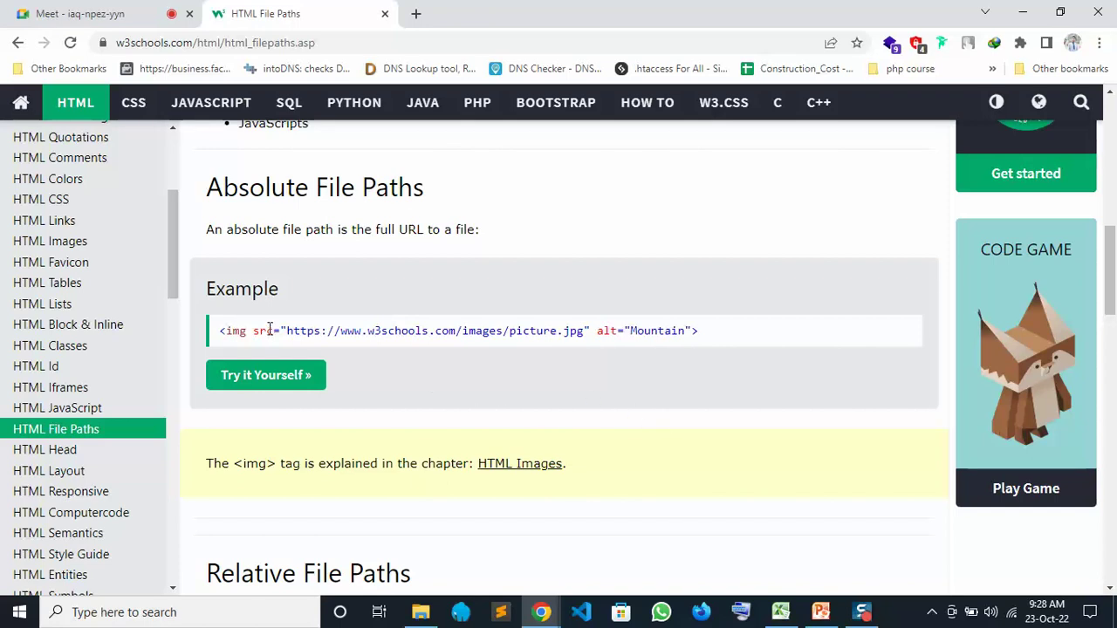
{"action": "left_click_drag", "start_coordinate": [288, 332], "coordinate": [563, 338]}
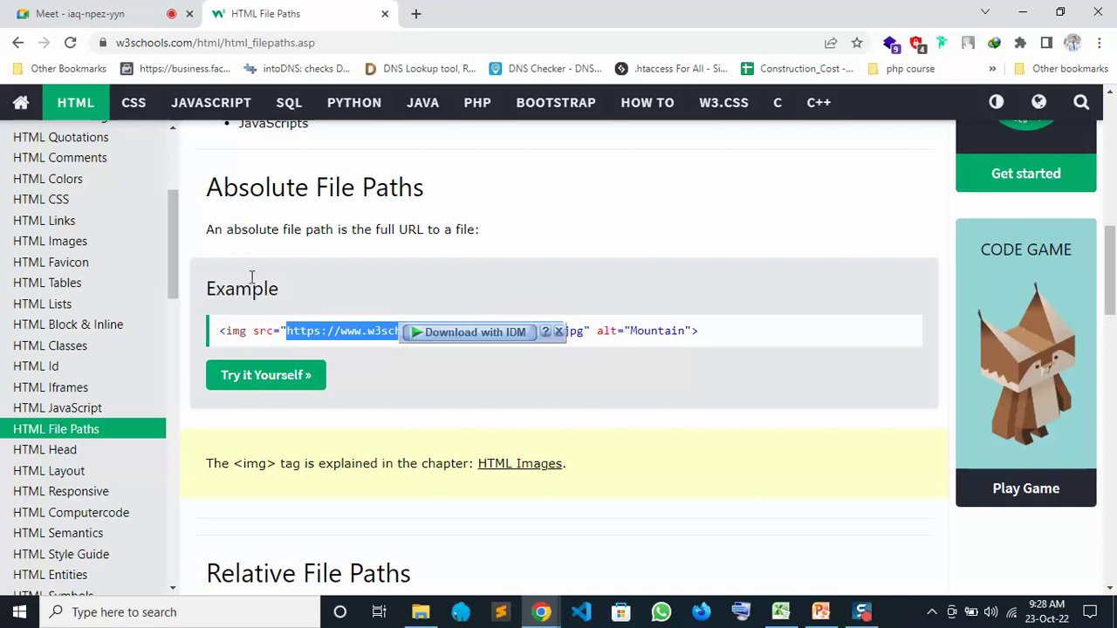
Step: Highlight the path /images/picture.jpg in the first Relative File Paths example
{"action": "scroll", "coordinate": [635, 437], "scroll_direction": "down", "scroll_amount": 3}
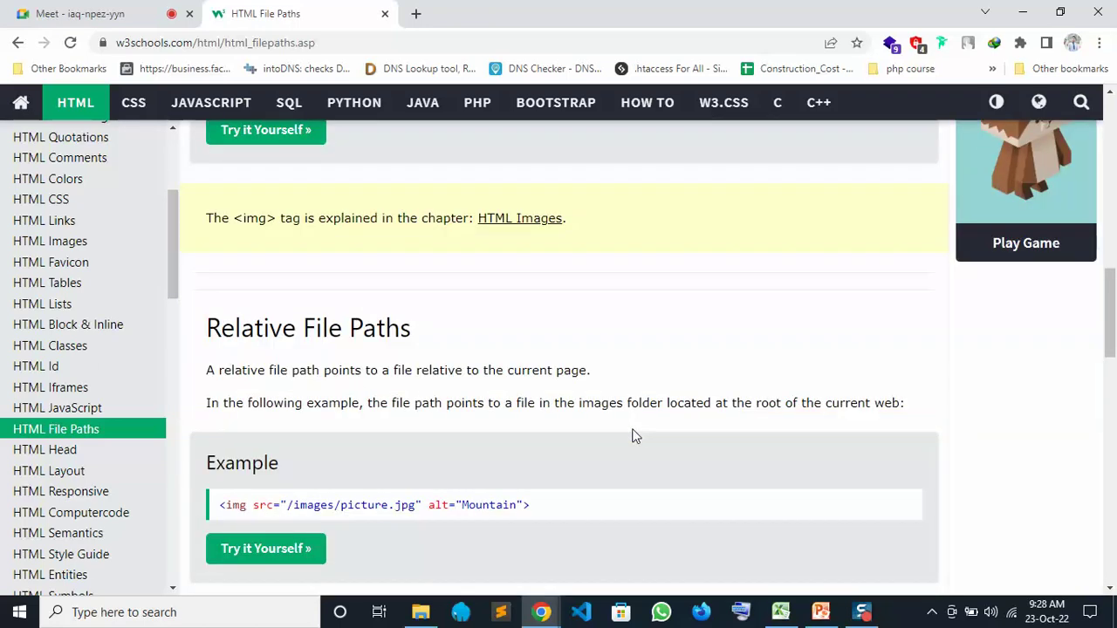
{"action": "scroll", "coordinate": [635, 435], "scroll_direction": "down", "scroll_amount": 1}
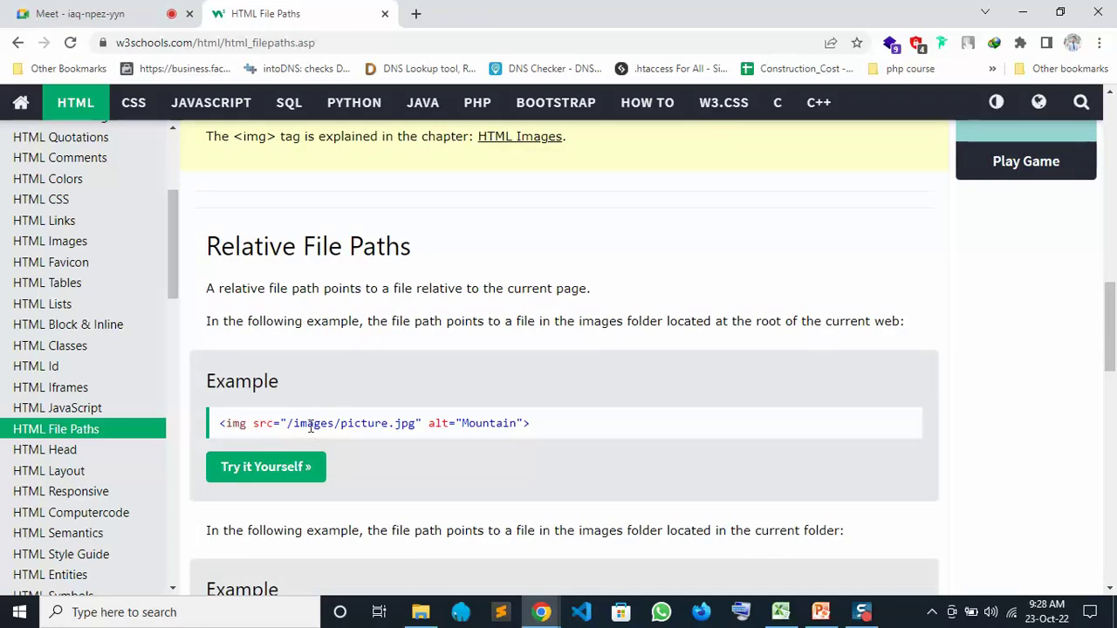
{"action": "left_click_drag", "start_coordinate": [419, 425], "coordinate": [287, 425]}
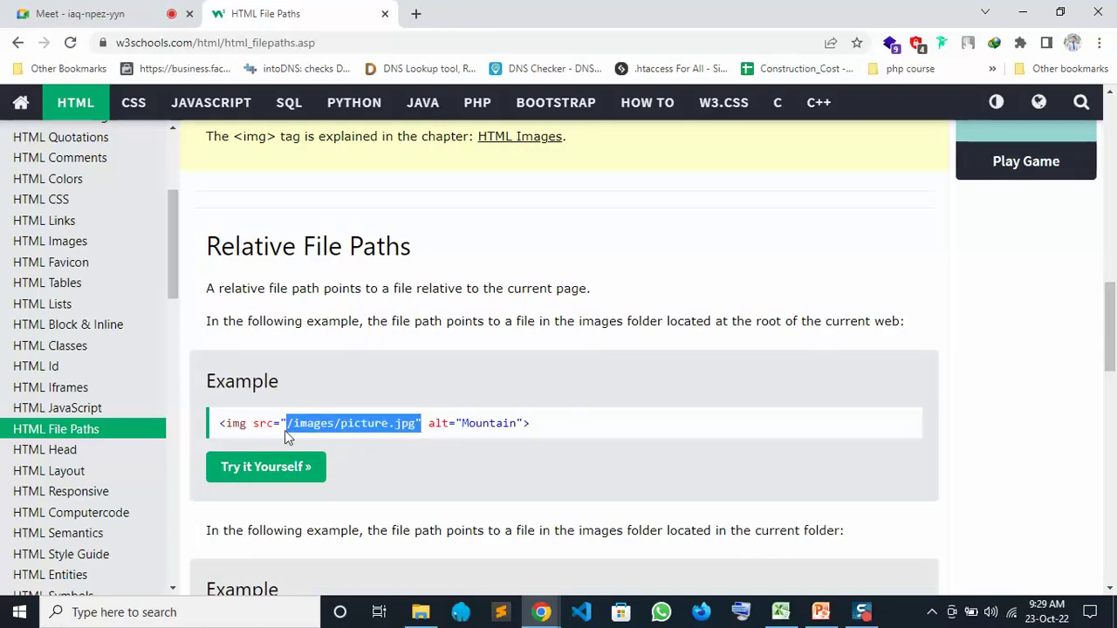
{"action": "left_click", "coordinate": [288, 425]}
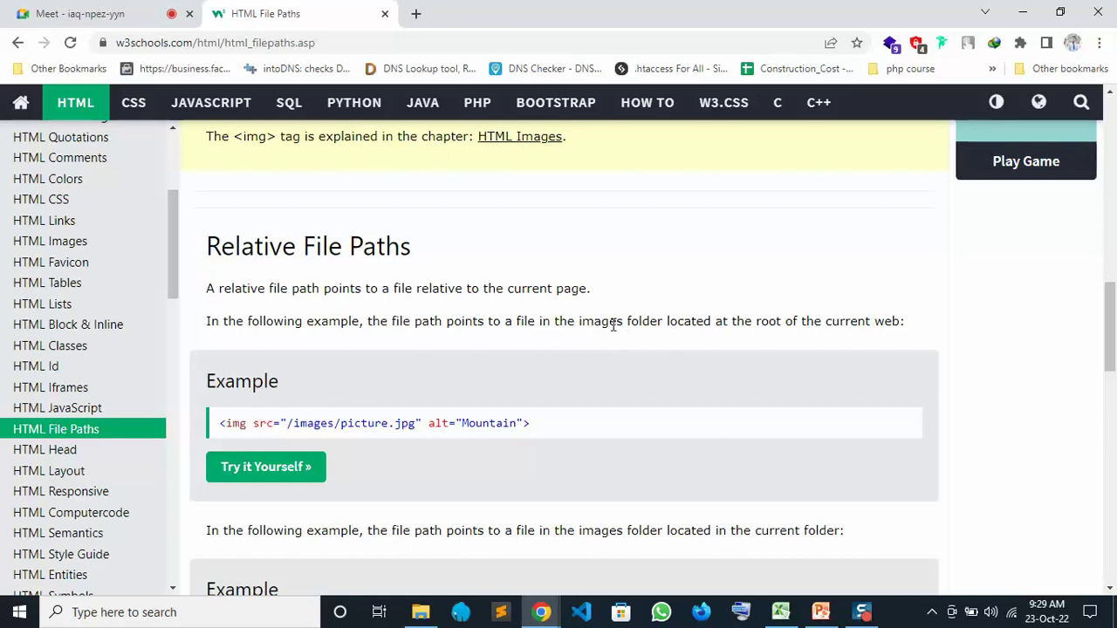
Step: Read through the remaining relative file path examples and the Best Practice section
{"action": "scroll", "coordinate": [541, 485], "scroll_direction": "down", "scroll_amount": 3}
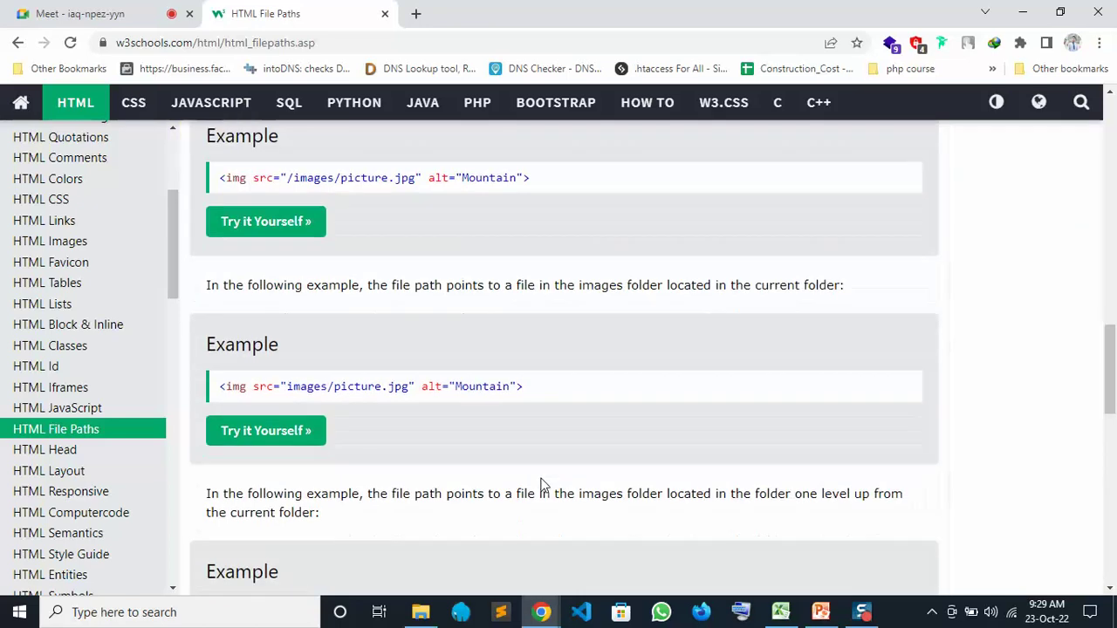
{"action": "scroll", "coordinate": [353, 397], "scroll_direction": "down", "scroll_amount": 3}
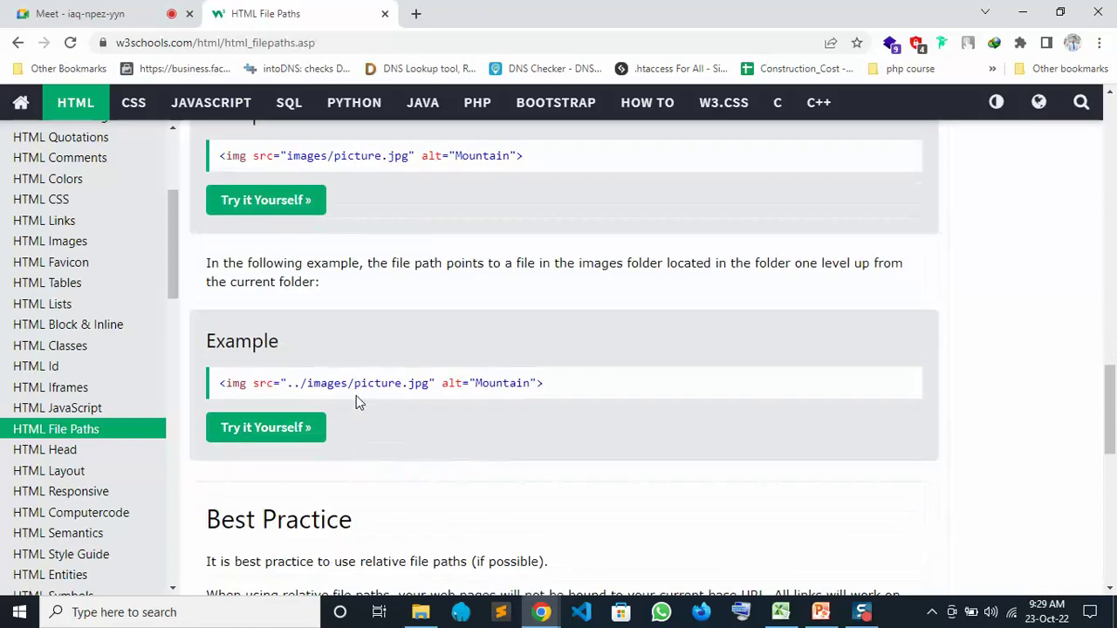
{"action": "scroll", "coordinate": [401, 397], "scroll_direction": "down", "scroll_amount": 4}
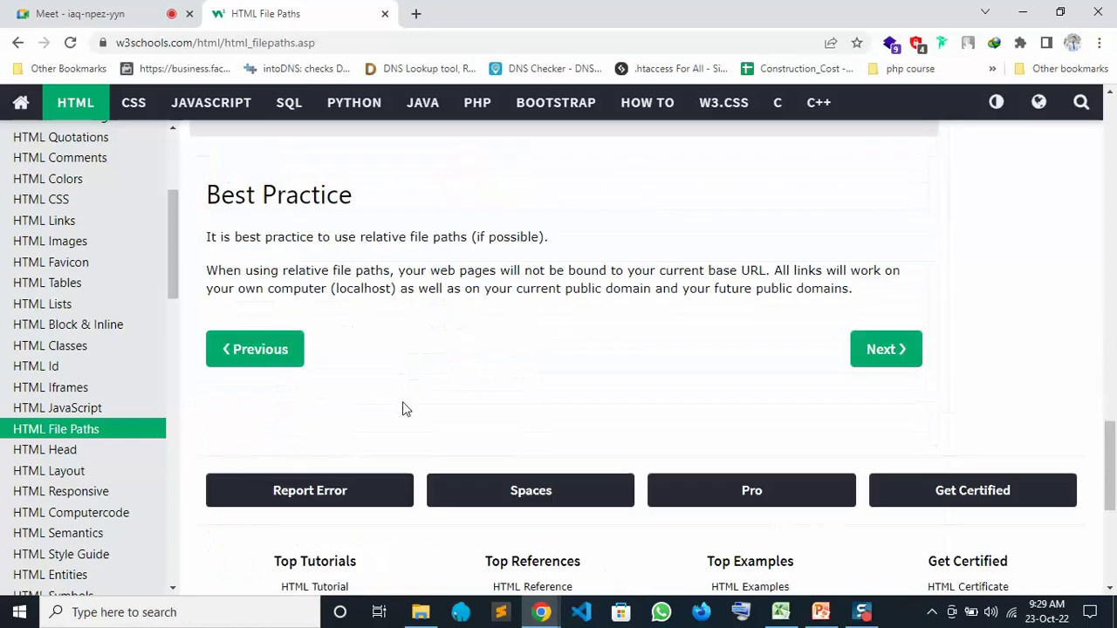
Step: Go back to the Absolute File Paths section and highlight the full image URL in its example again
{"action": "scroll", "coordinate": [424, 361], "scroll_direction": "up", "scroll_amount": 8}
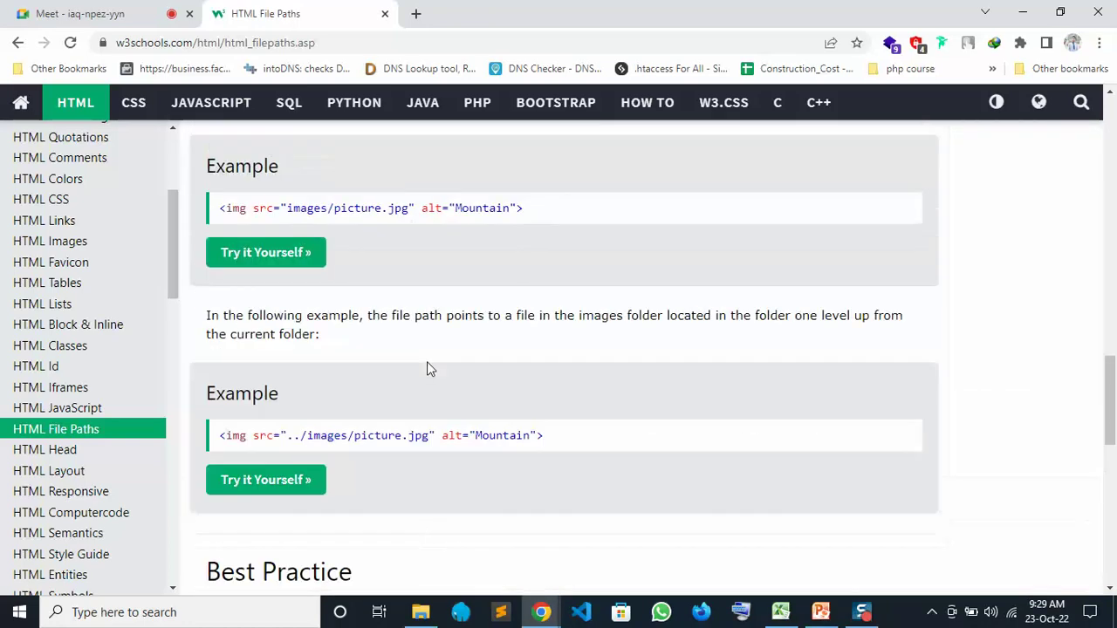
{"action": "scroll", "coordinate": [427, 365], "scroll_direction": "up", "scroll_amount": 9}
{"action": "scroll", "coordinate": [324, 392], "scroll_direction": "down", "scroll_amount": 3}
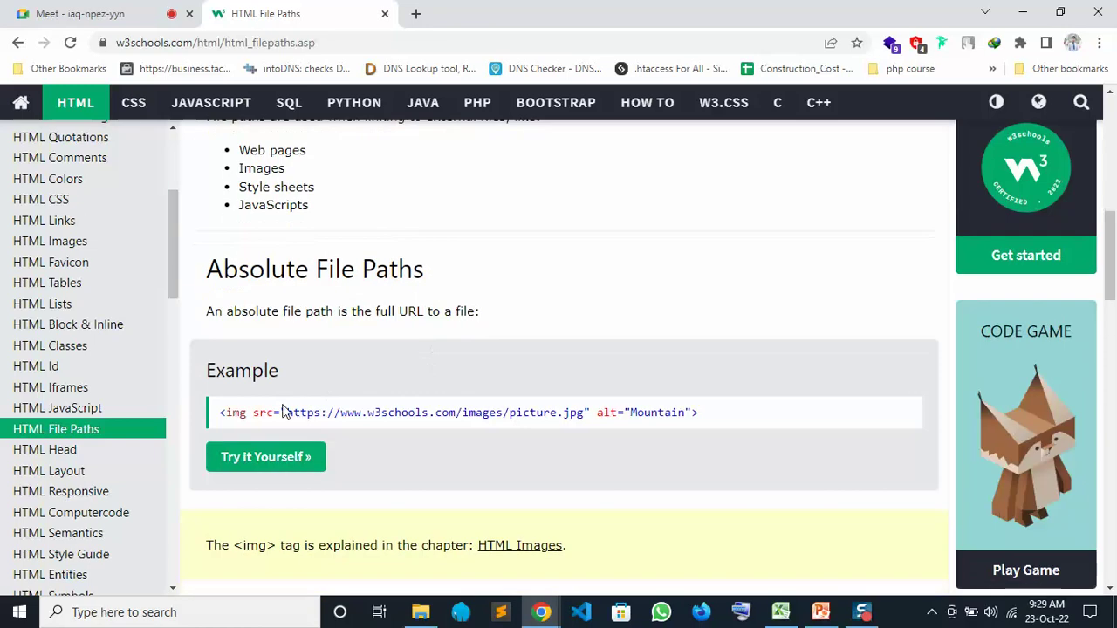
{"action": "left_click_drag", "start_coordinate": [288, 412], "coordinate": [583, 430]}
{"action": "left_click", "coordinate": [855, 551]}
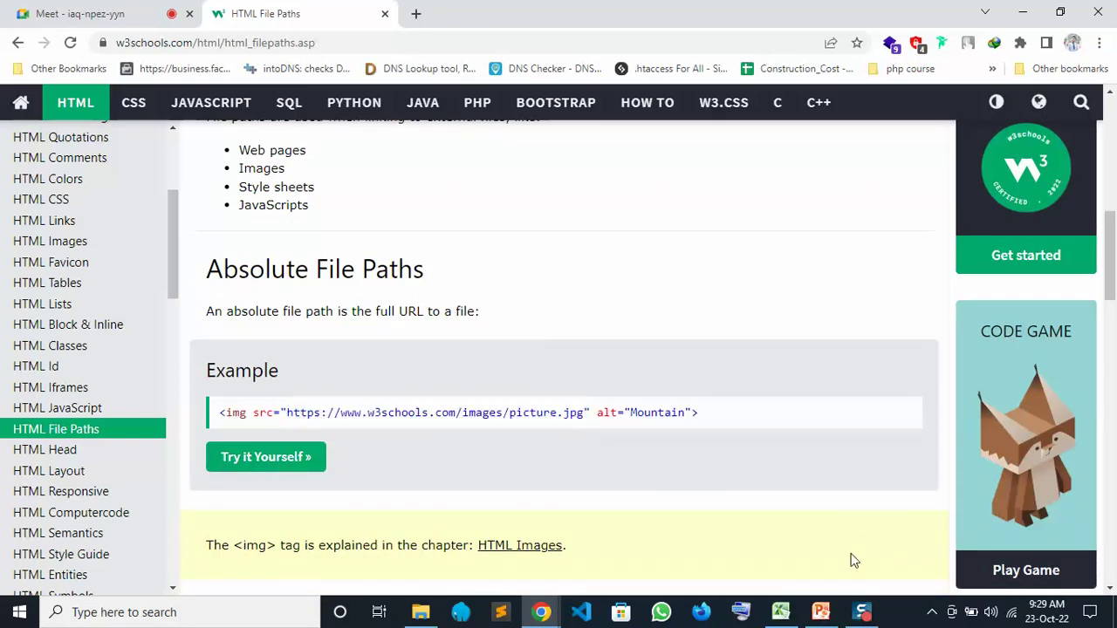
Step: Switch to the Link / Path slide in PowerPoint and point out the parts of the absolute path D:/BASIS/BITM/banner.jpg
{"action": "left_click", "coordinate": [807, 616]}
{"action": "left_click", "coordinate": [573, 464]}
{"action": "left_click", "coordinate": [453, 428]}
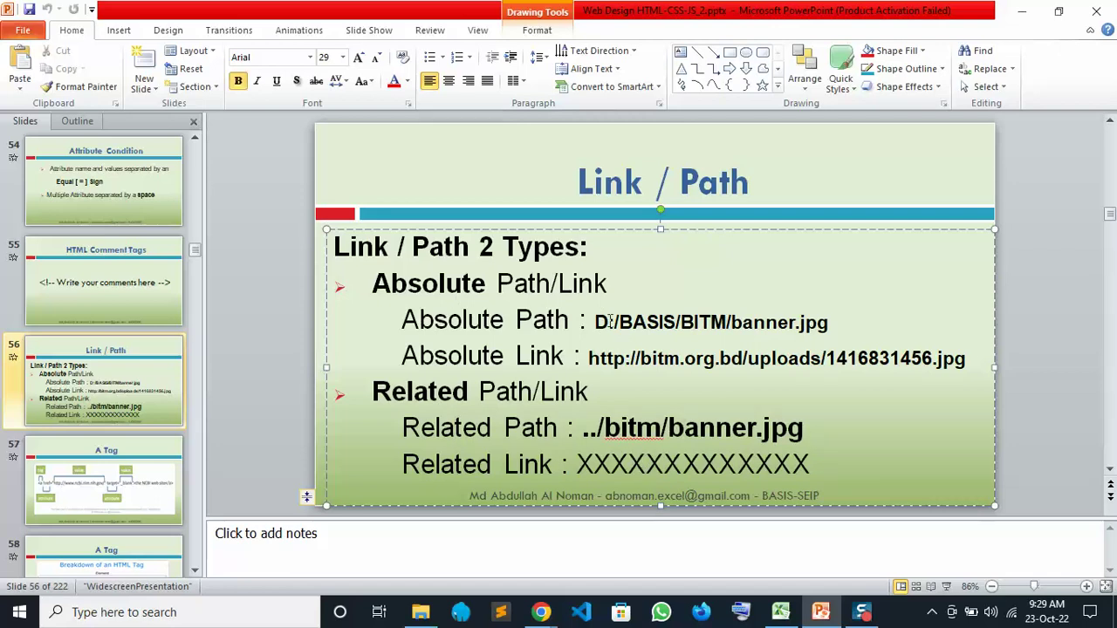
{"action": "left_click_drag", "start_coordinate": [594, 322], "coordinate": [827, 323]}
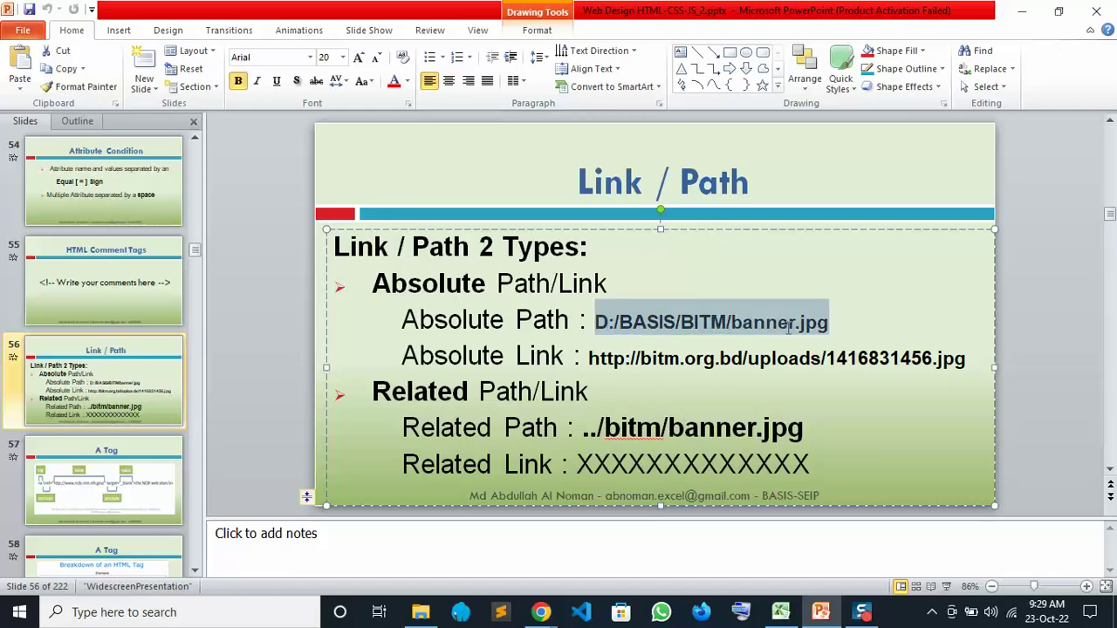
{"action": "left_click", "coordinate": [630, 358]}
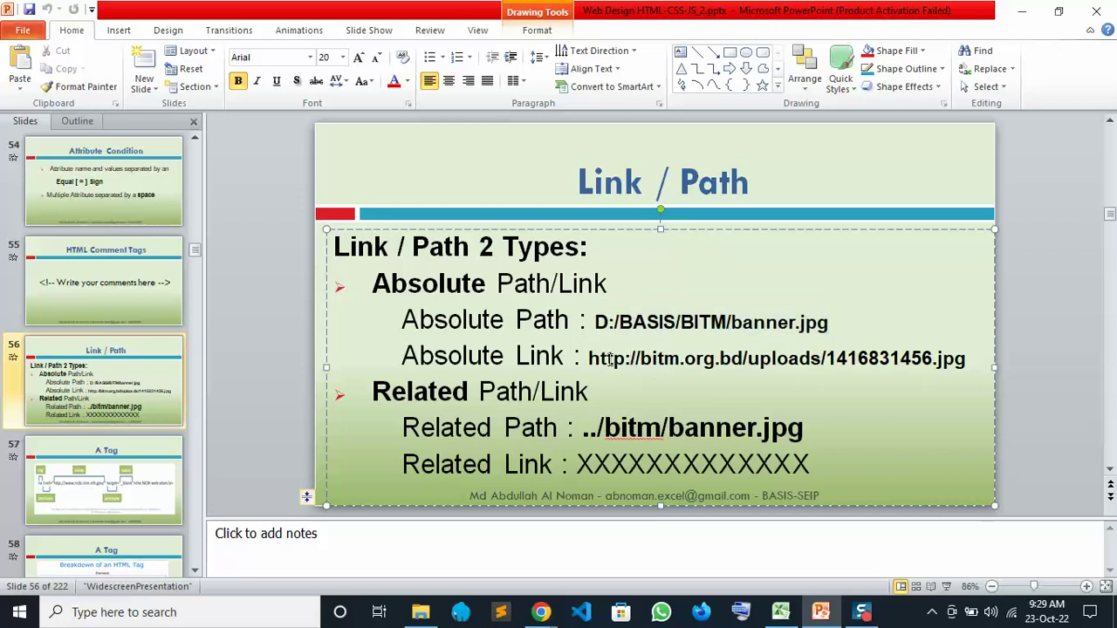
{"action": "left_click", "coordinate": [608, 322]}
{"action": "left_click", "coordinate": [647, 322]}
{"action": "left_click", "coordinate": [710, 322]}
Step: Highlight the Absolute Link URL on the slide, and place the cursor in the related path ../bitm/banner.jpg
{"action": "left_click_drag", "start_coordinate": [590, 358], "coordinate": [756, 354]}
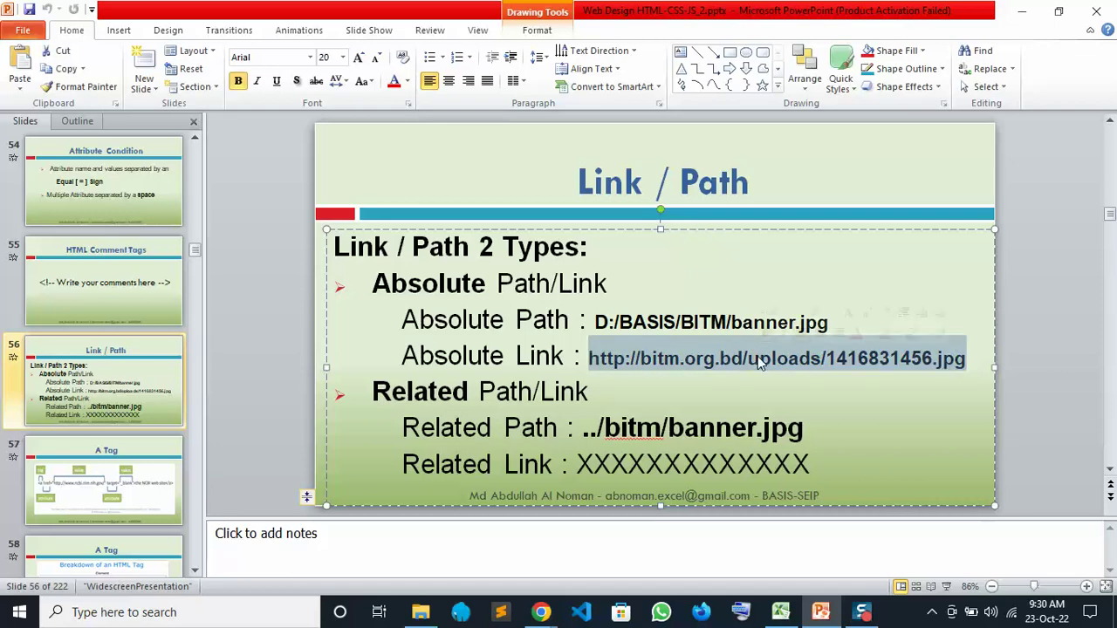
{"action": "left_click", "coordinate": [717, 358]}
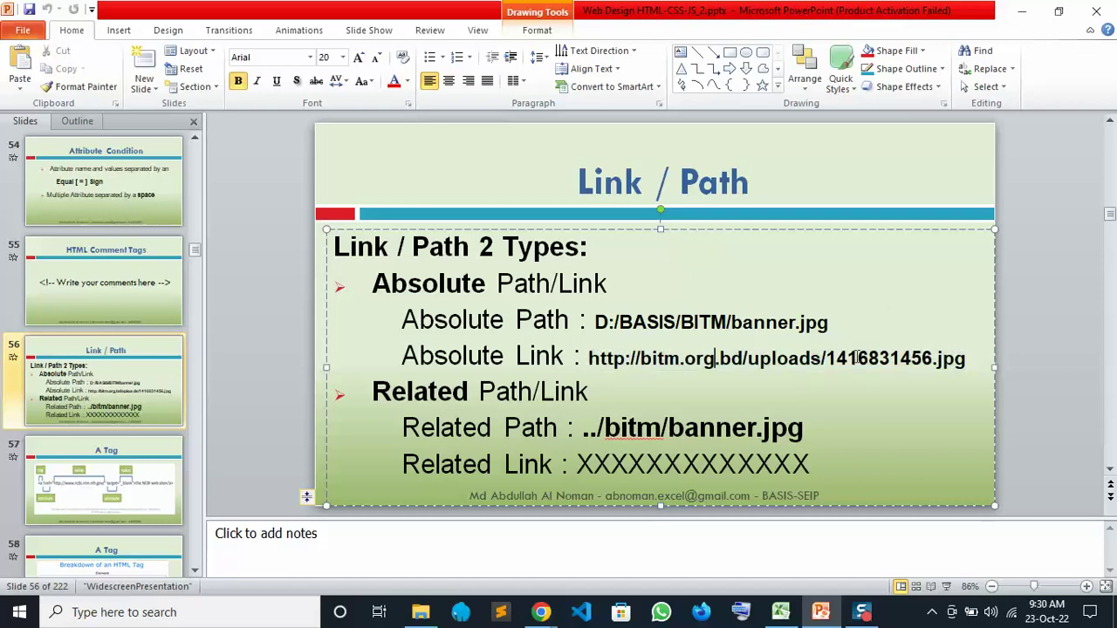
{"action": "double_click", "coordinate": [959, 362]}
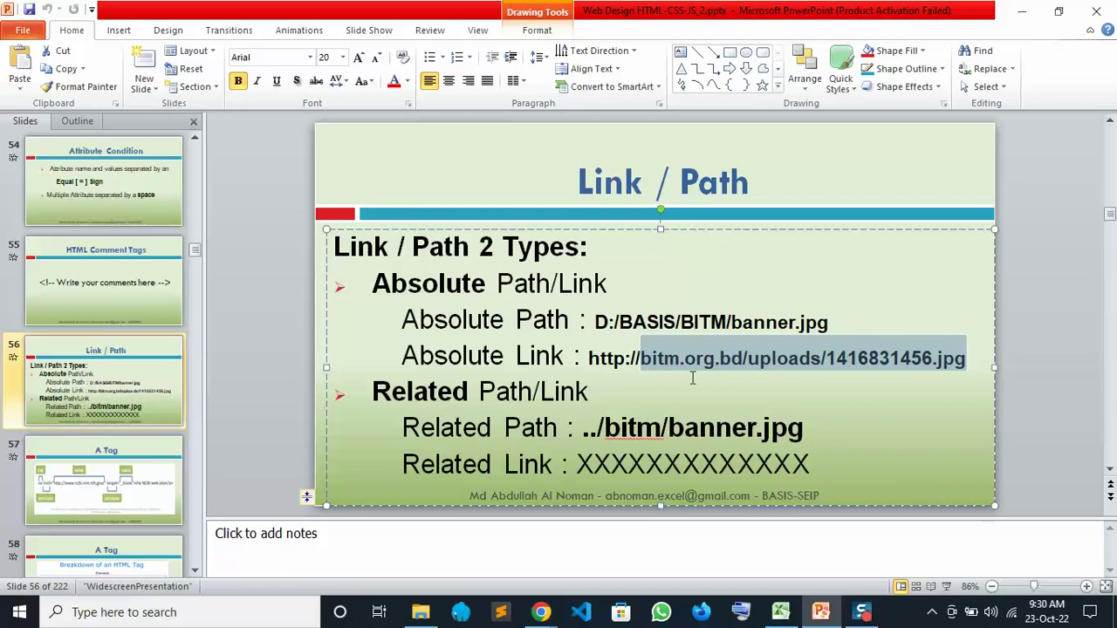
{"action": "left_click", "coordinate": [661, 427]}
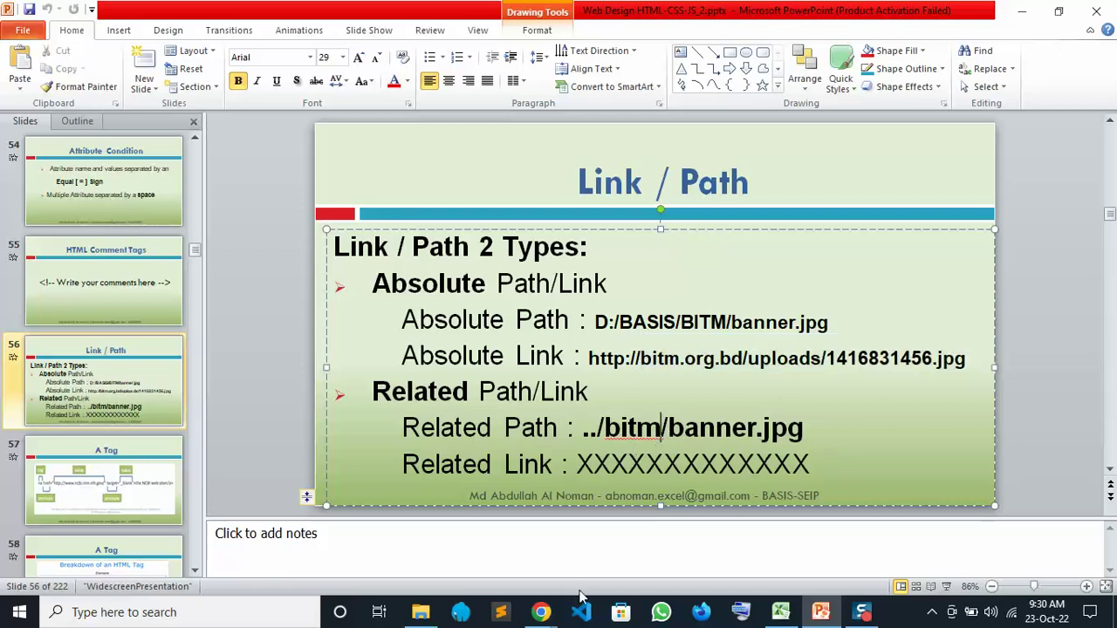
Step: Switch to the Google Meet call in Chrome and admit the participant waiting to join
{"action": "mouse_move", "coordinate": [541, 611]}
{"action": "left_click", "coordinate": [491, 515]}
{"action": "left_click", "coordinate": [61, 10]}
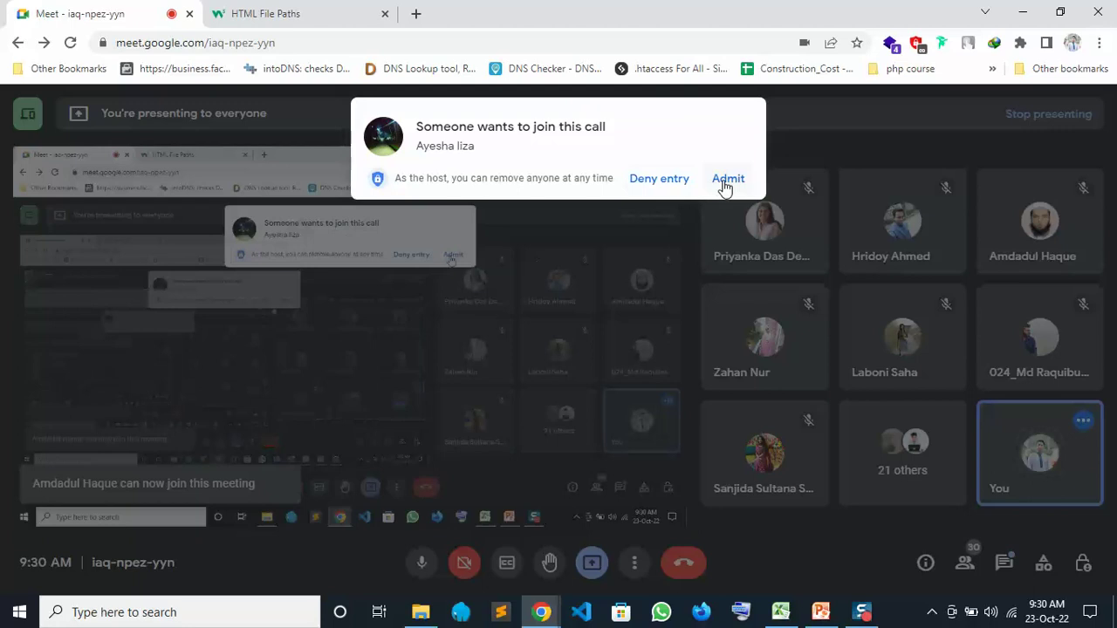
{"action": "left_click", "coordinate": [723, 182]}
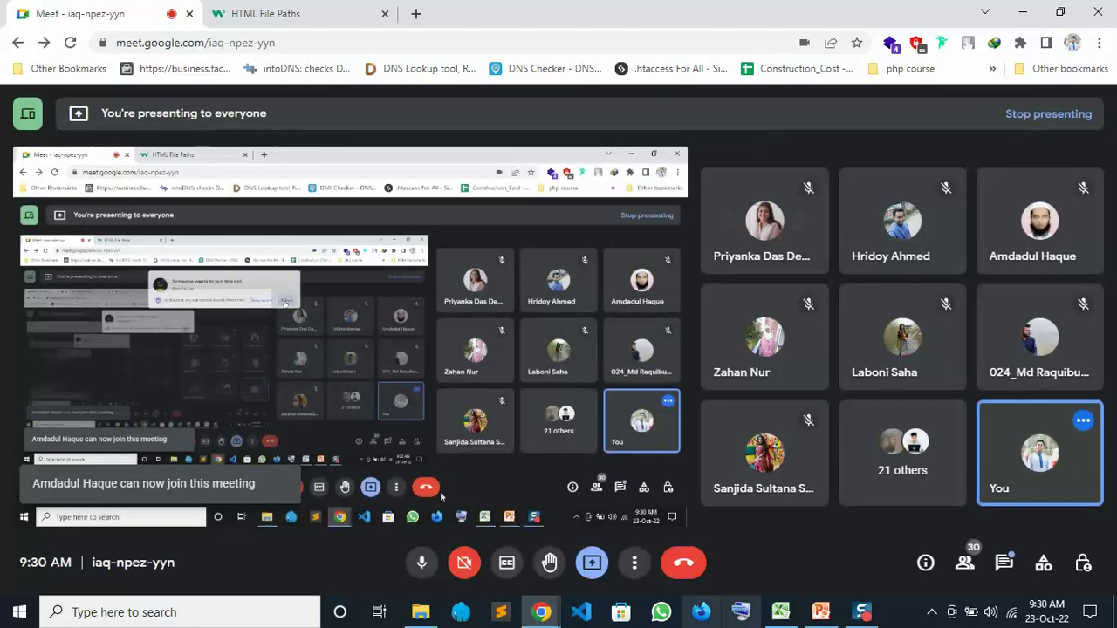
Step: Return to the Link / Path slide in PowerPoint and highlight banner.jpg in the related path ../bitm/banner.jpg
{"action": "left_click", "coordinate": [820, 612]}
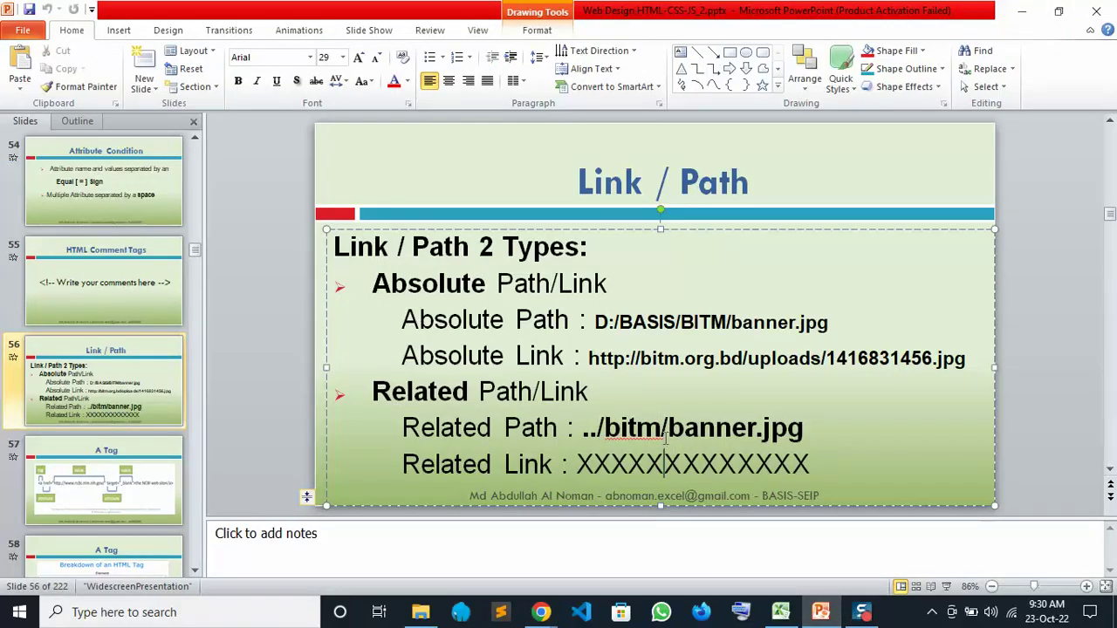
{"action": "left_click", "coordinate": [643, 427]}
{"action": "left_click_drag", "start_coordinate": [668, 426], "coordinate": [847, 434]}
{"action": "left_click", "coordinate": [768, 433]}
Step: Switch to File Explorer and create a folder named batch_11 on the SSD (D:) drive
{"action": "left_click", "coordinate": [421, 612]}
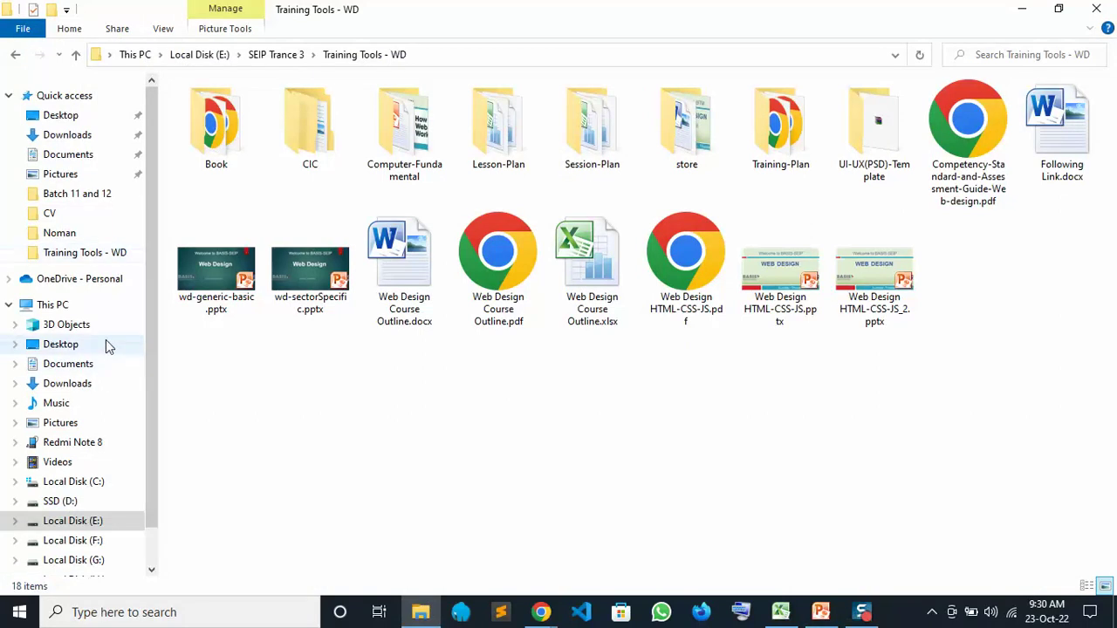
{"action": "left_click", "coordinate": [92, 505]}
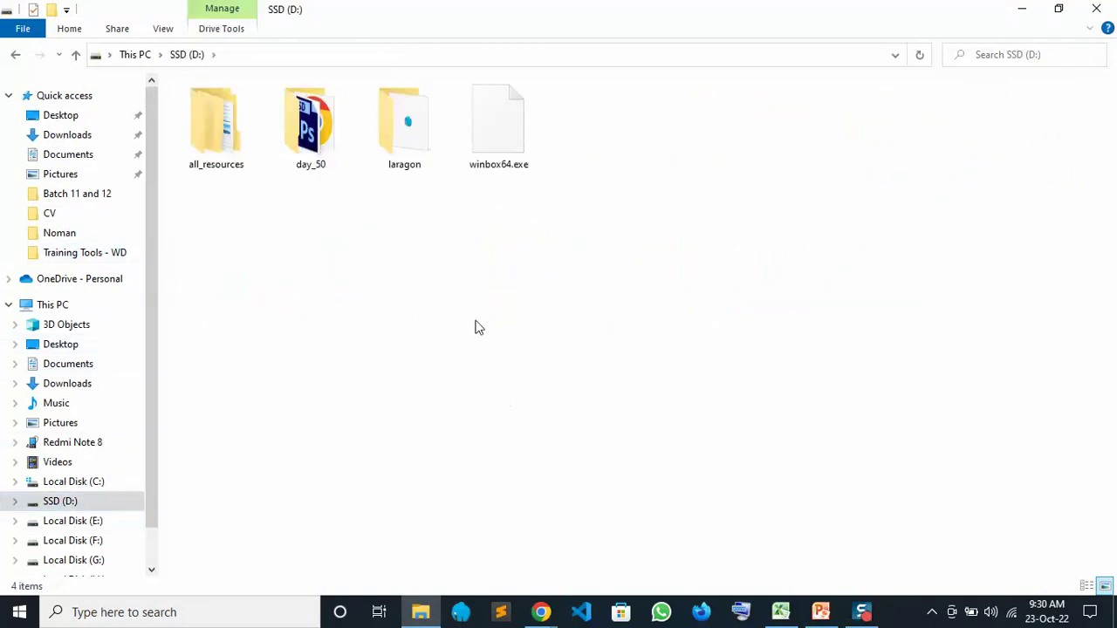
{"action": "left_click", "coordinate": [51, 9]}
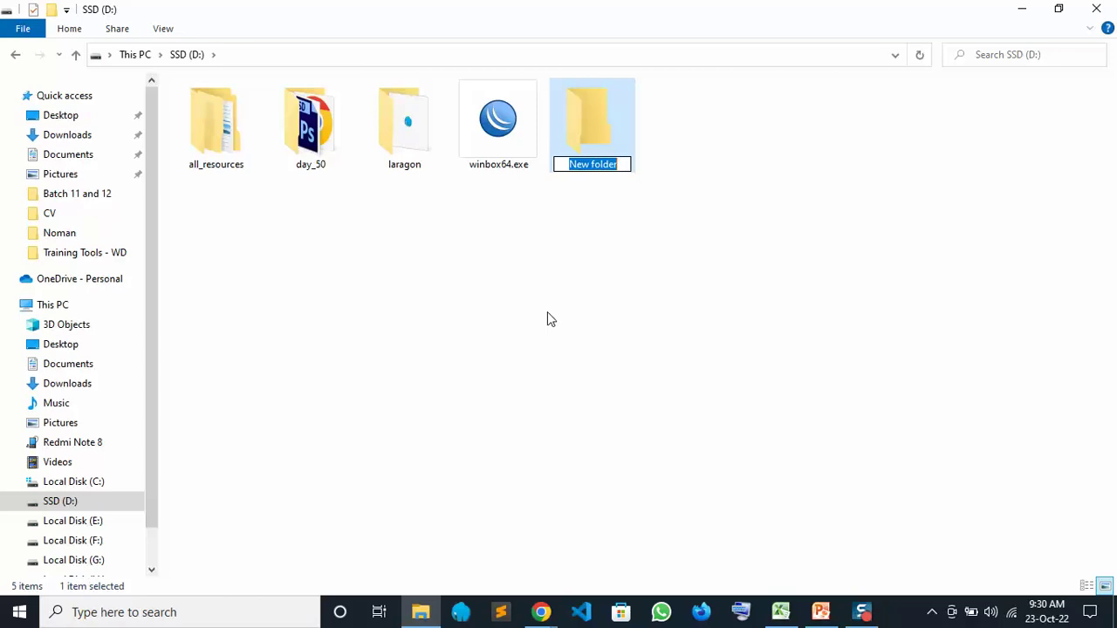
{"action": "type", "text": "batch_11"}
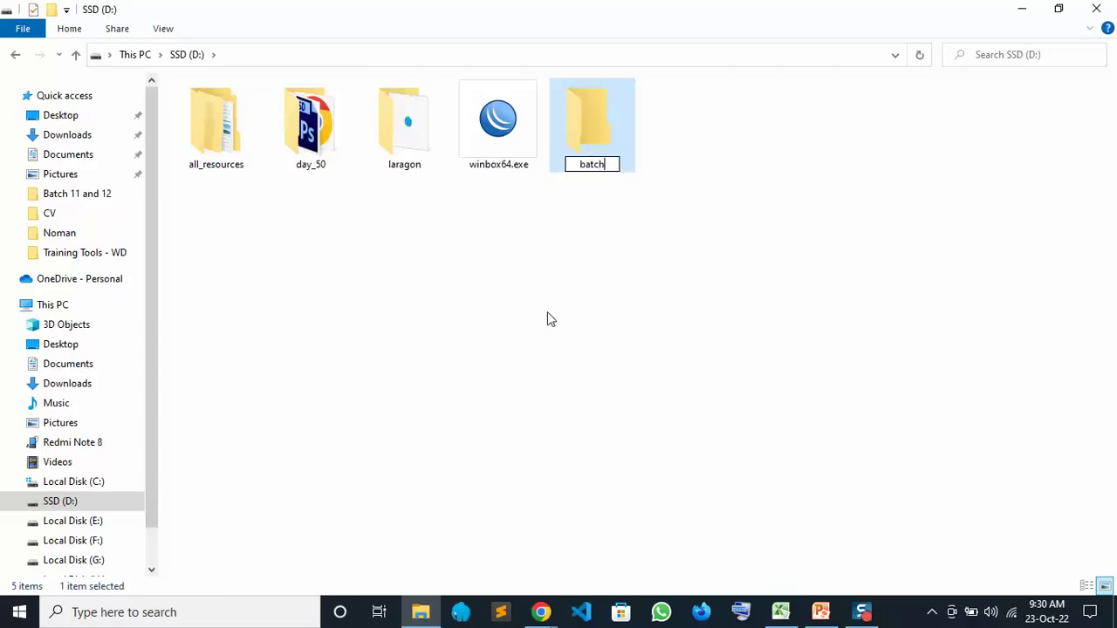
{"action": "key", "text": "Return"}
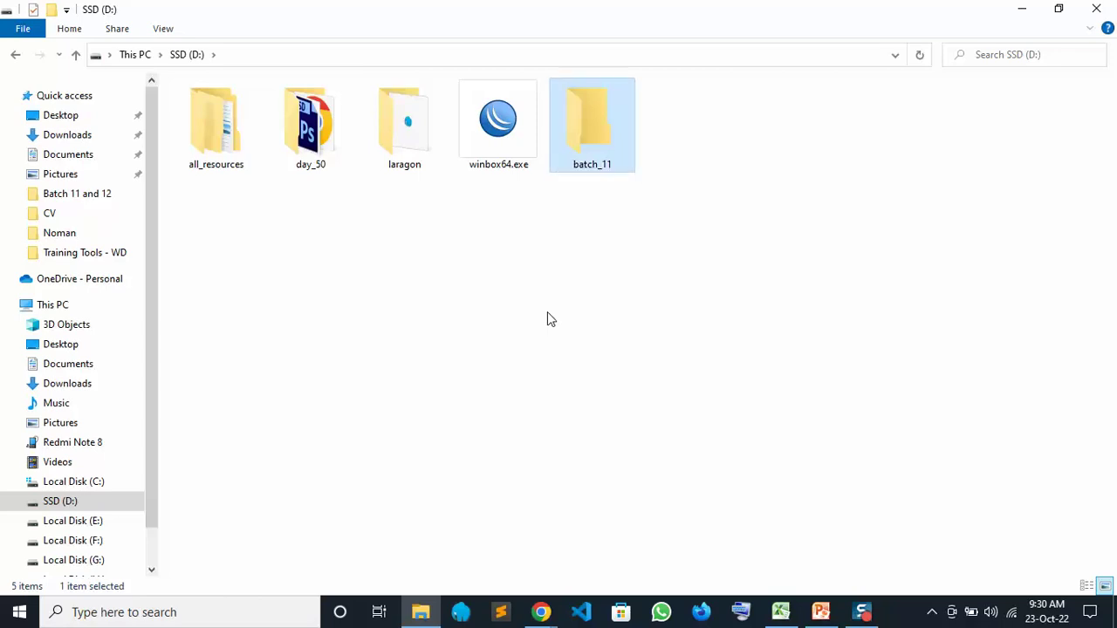
Step: Create a folder named day_05 inside batch_11 and open it
{"action": "key", "text": "Return"}
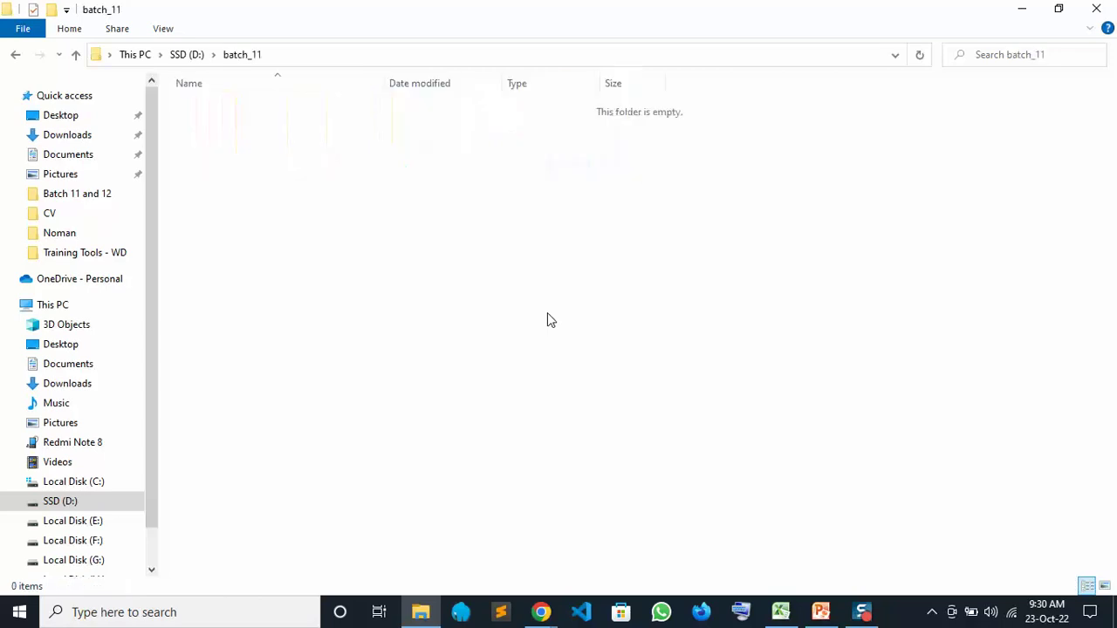
{"action": "left_click", "coordinate": [52, 10]}
{"action": "type", "text": "day_05"}
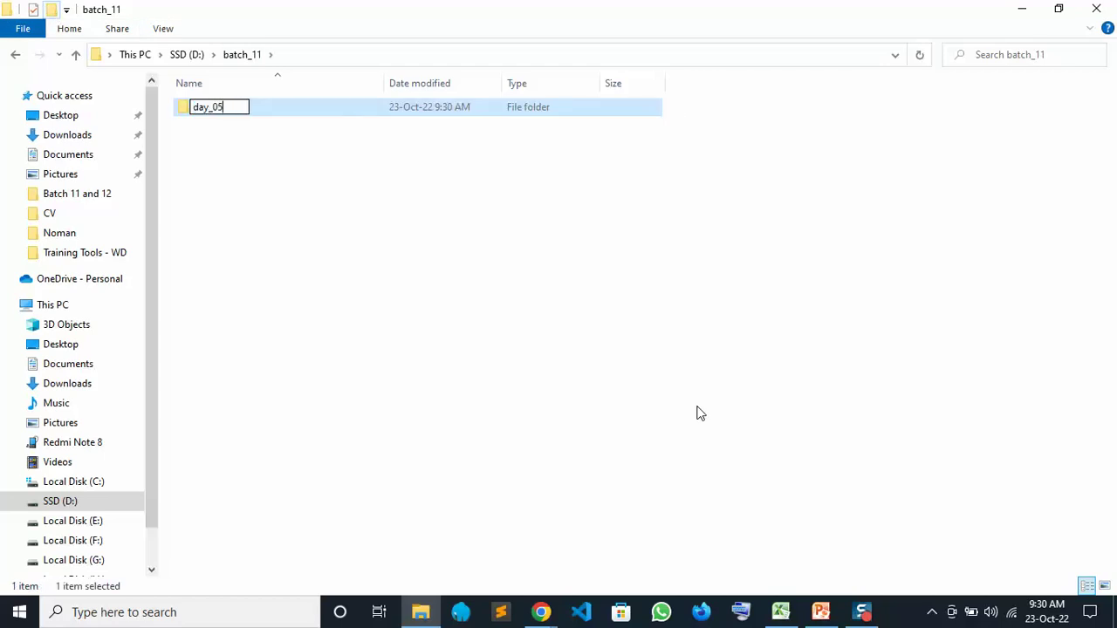
{"action": "key", "text": "Return"}
{"action": "left_click", "coordinate": [413, 299]}
{"action": "left_click", "coordinate": [219, 116]}
{"action": "double_click", "coordinate": [219, 118]}
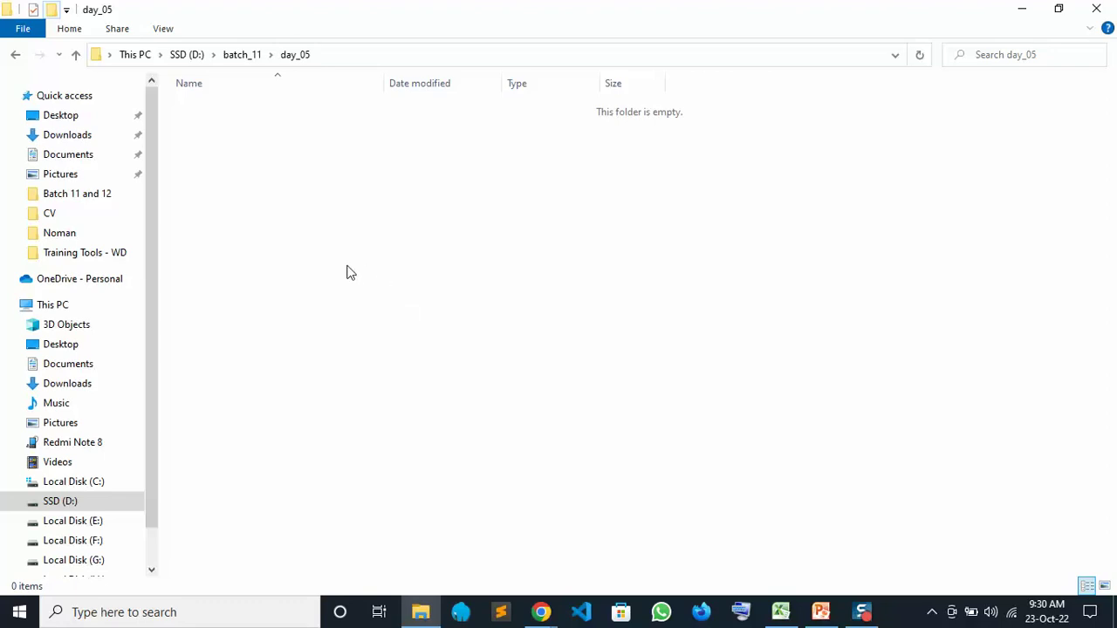
Step: Go back to batch_11 and create a second folder named basis_seip next to day_05
{"action": "left_click", "coordinate": [242, 55]}
{"action": "left_click", "coordinate": [281, 309]}
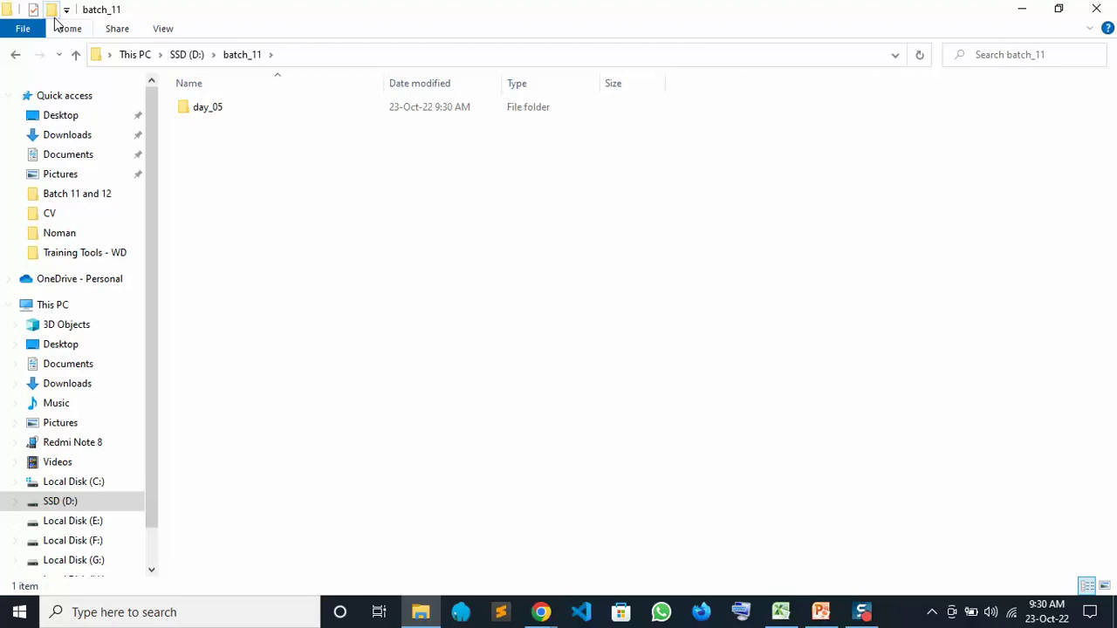
{"action": "key", "text": "ctrl+shift+n"}
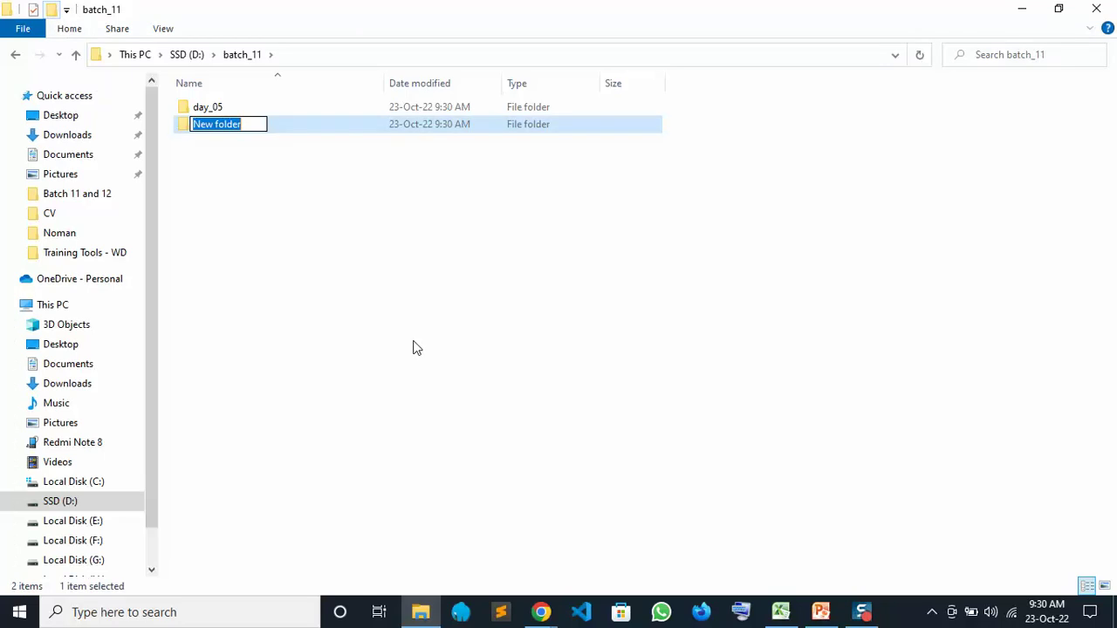
{"action": "type", "text": "basis"}
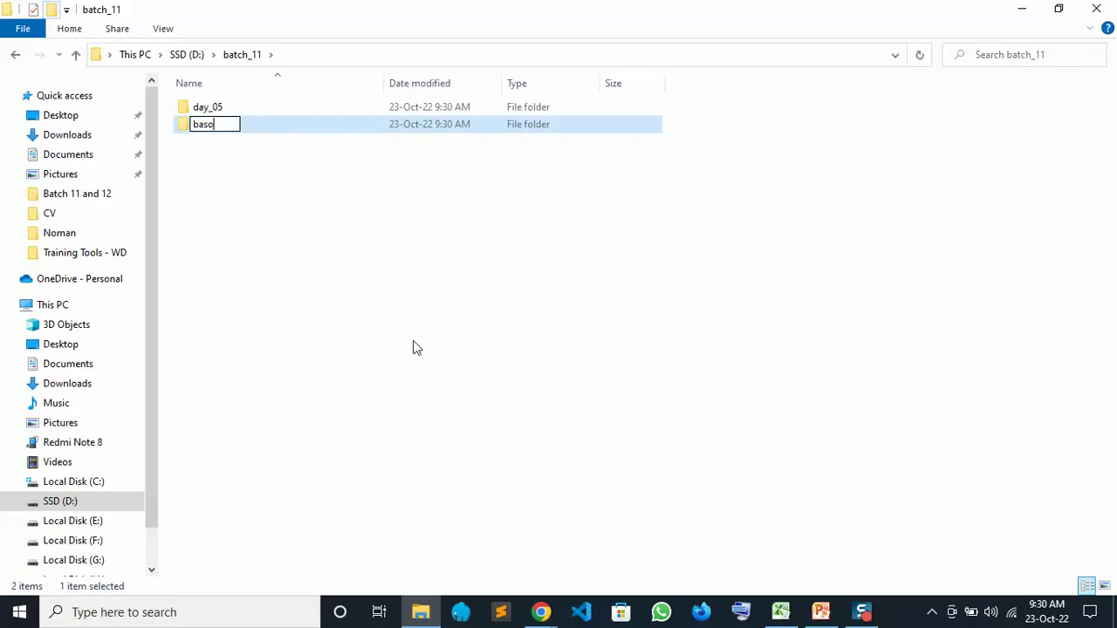
{"action": "type", "text": "_seip"}
{"action": "key", "text": "Return"}
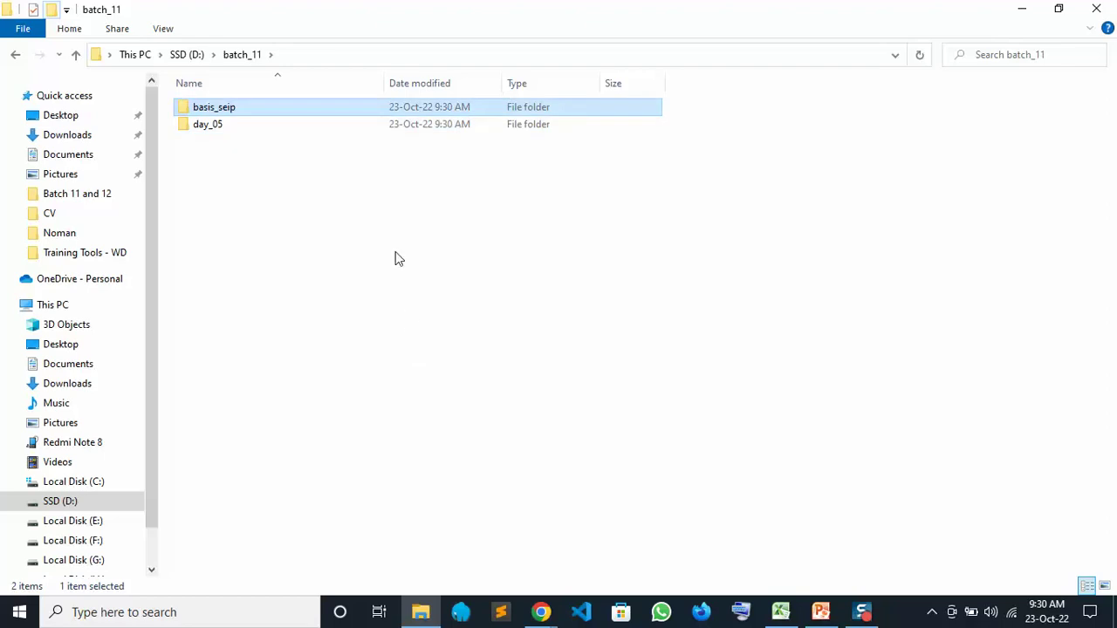
Step: Create a new text document in the basis_seip folder and name it index.html, accepting the extension change
{"action": "double_click", "coordinate": [276, 107]}
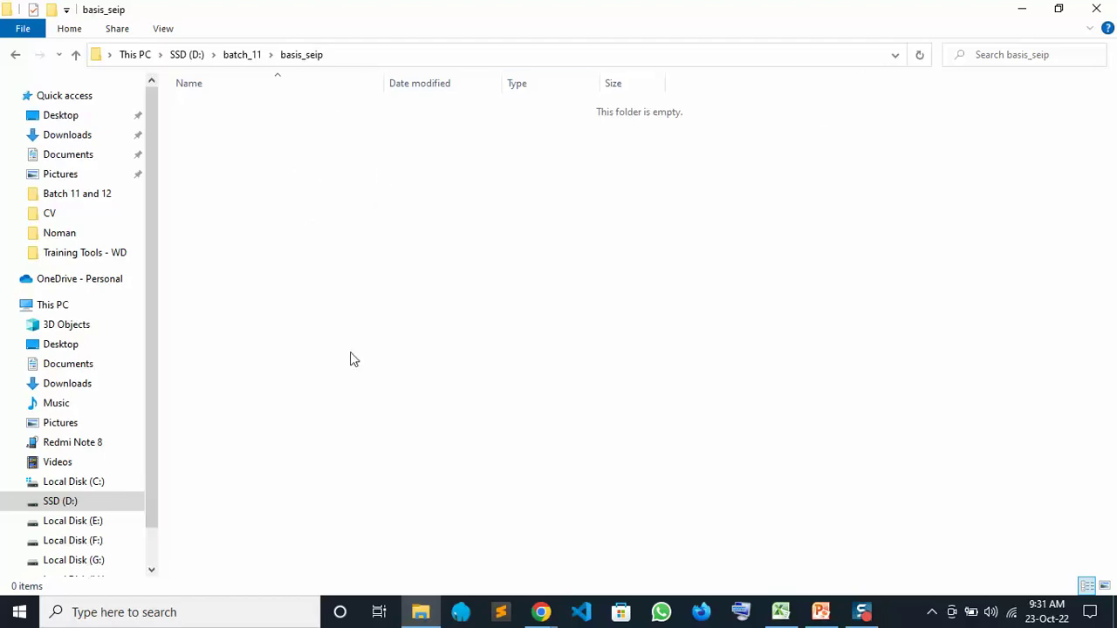
{"action": "right_click", "coordinate": [295, 144]}
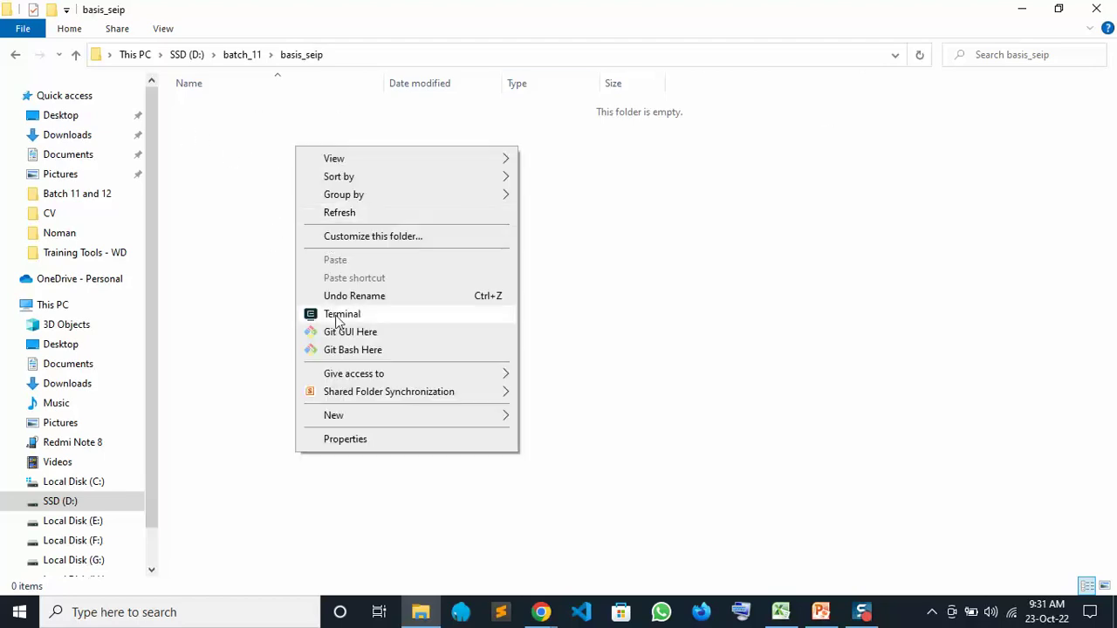
{"action": "mouse_move", "coordinate": [463, 421]}
{"action": "left_click", "coordinate": [571, 549]}
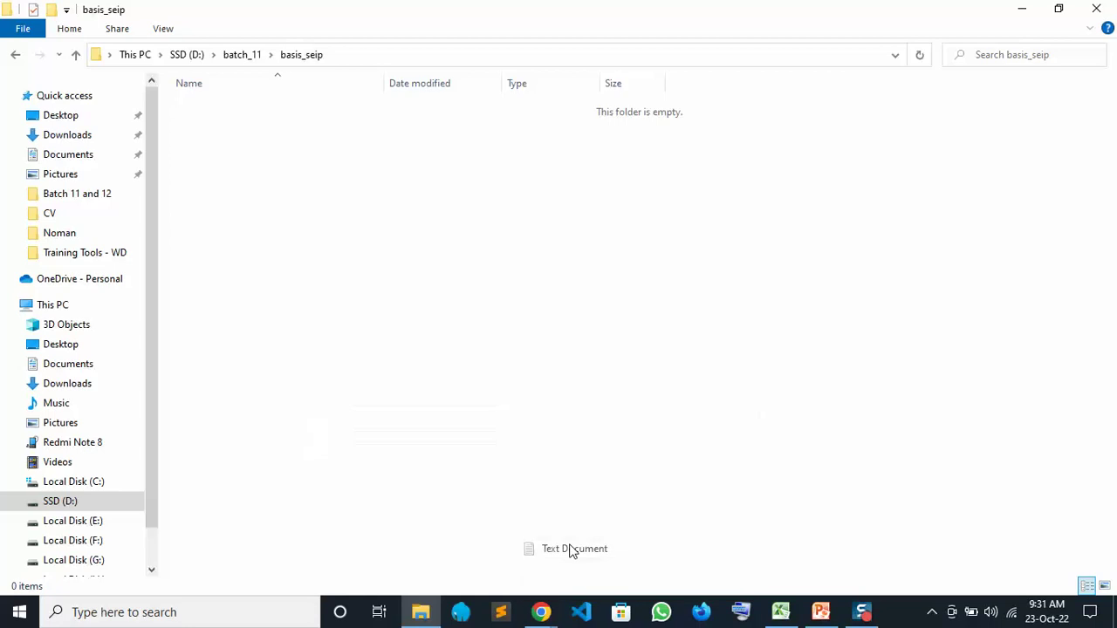
{"action": "key", "text": "ctrl+a"}
{"action": "type", "text": "inde"}
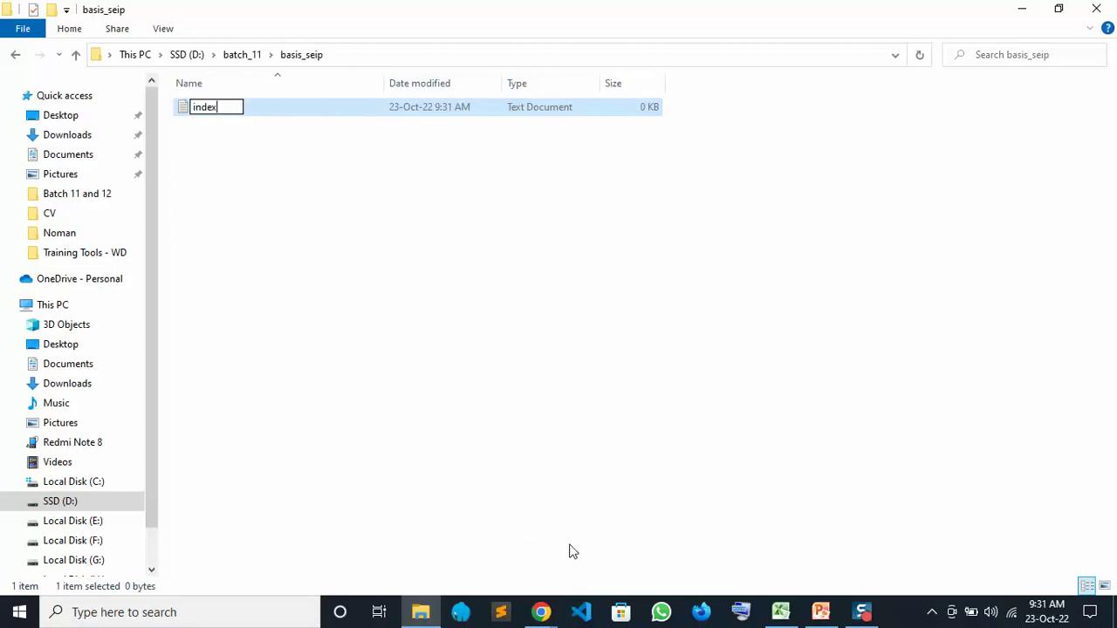
{"action": "type", "text": "x.html"}
{"action": "key", "text": "Return"}
{"action": "key", "text": "Return"}
{"action": "left_click", "coordinate": [571, 552]}
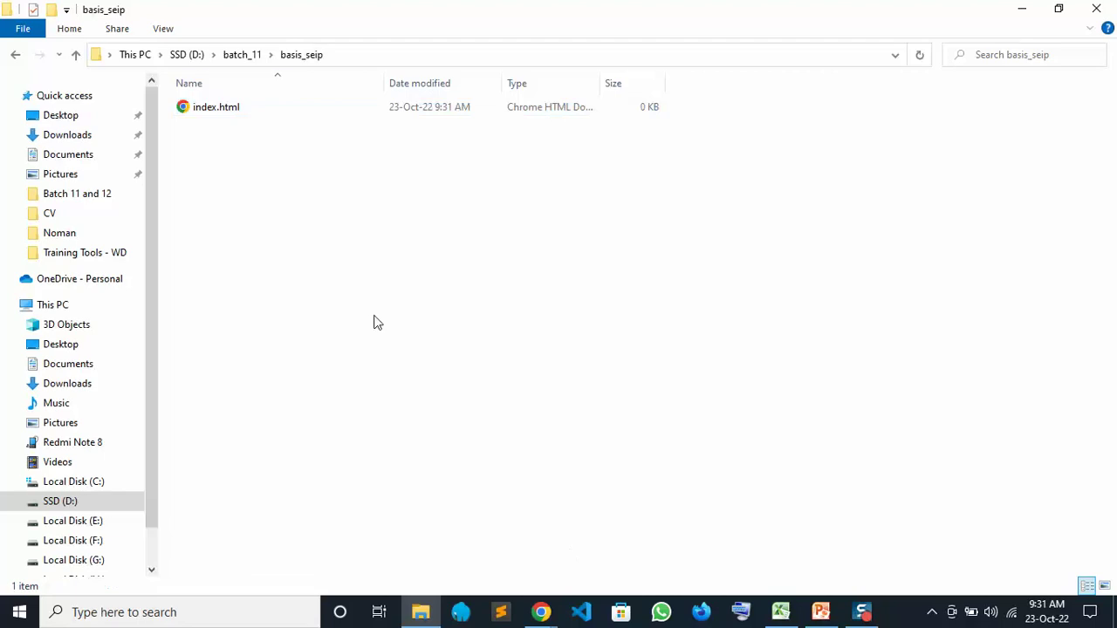
Step: Point out the index.html file and its location inside basis_seip under batch_11
{"action": "left_click_drag", "start_coordinate": [217, 115], "coordinate": [217, 247]}
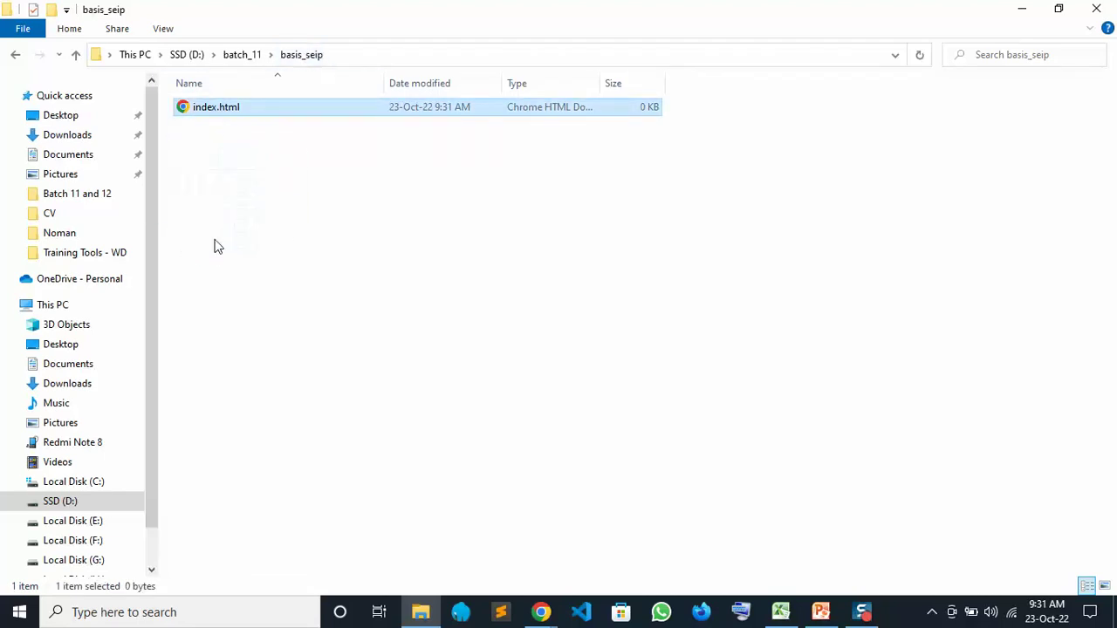
{"action": "left_click", "coordinate": [283, 153]}
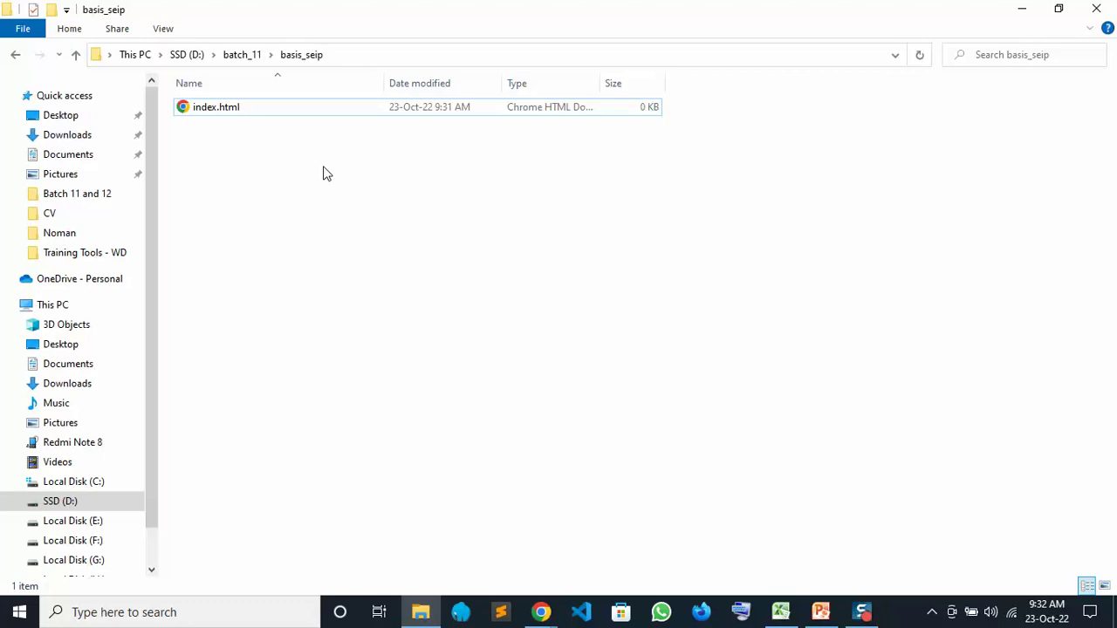
{"action": "left_click", "coordinate": [234, 103]}
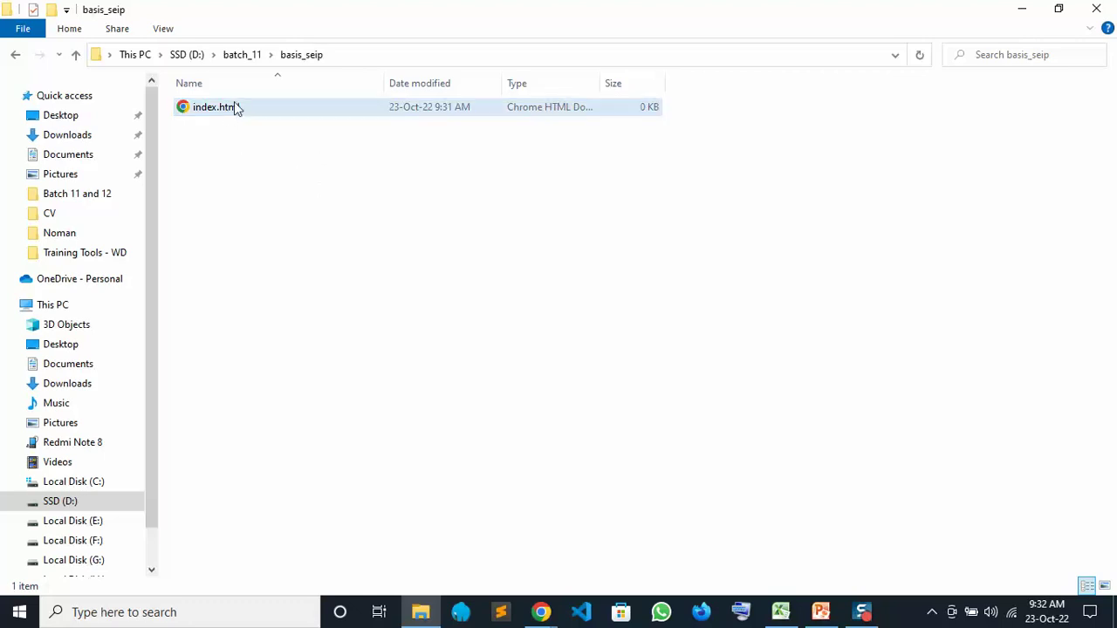
{"action": "left_click", "coordinate": [279, 127]}
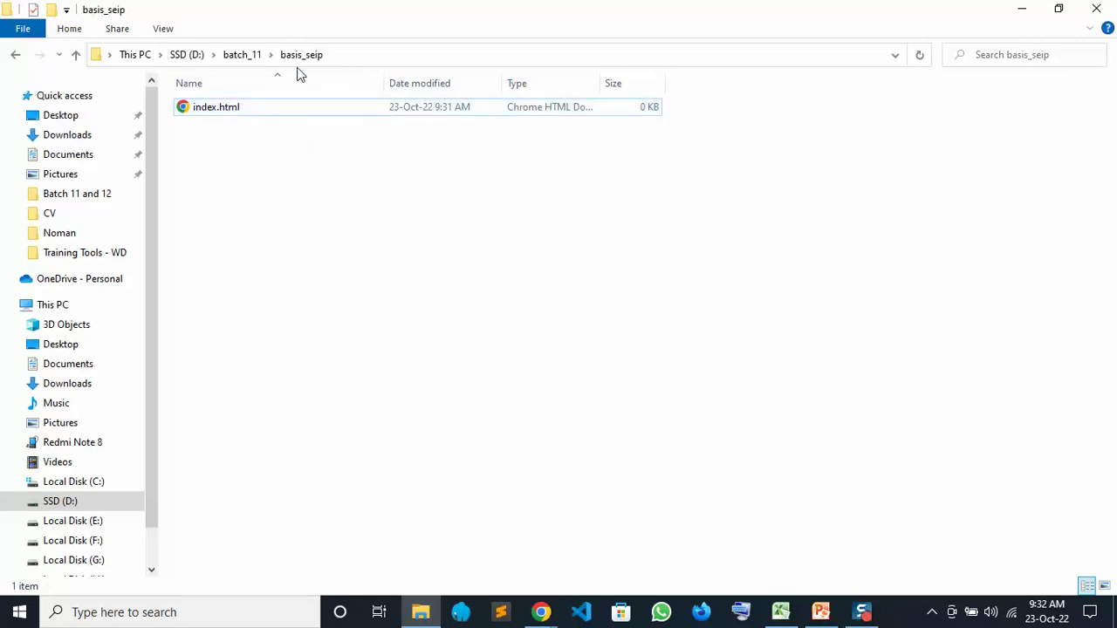
{"action": "left_click", "coordinate": [271, 55]}
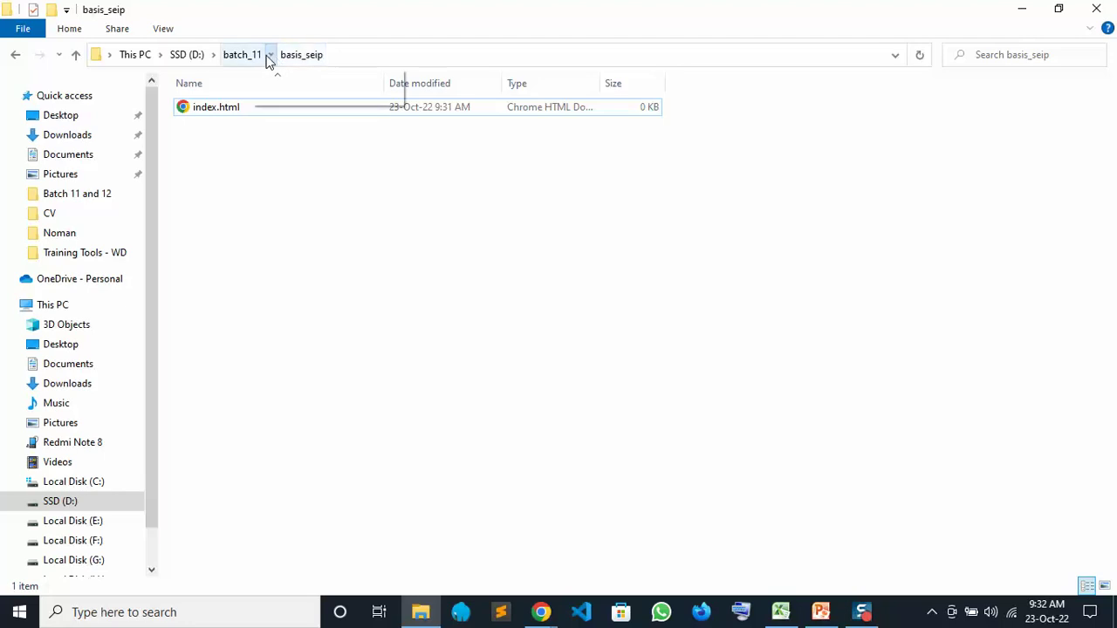
{"action": "left_click", "coordinate": [269, 238]}
Step: Create a new text document named practice.html in batch_11's day_05 folder, accepting the extension change, and highlight the file
{"action": "left_click", "coordinate": [242, 55]}
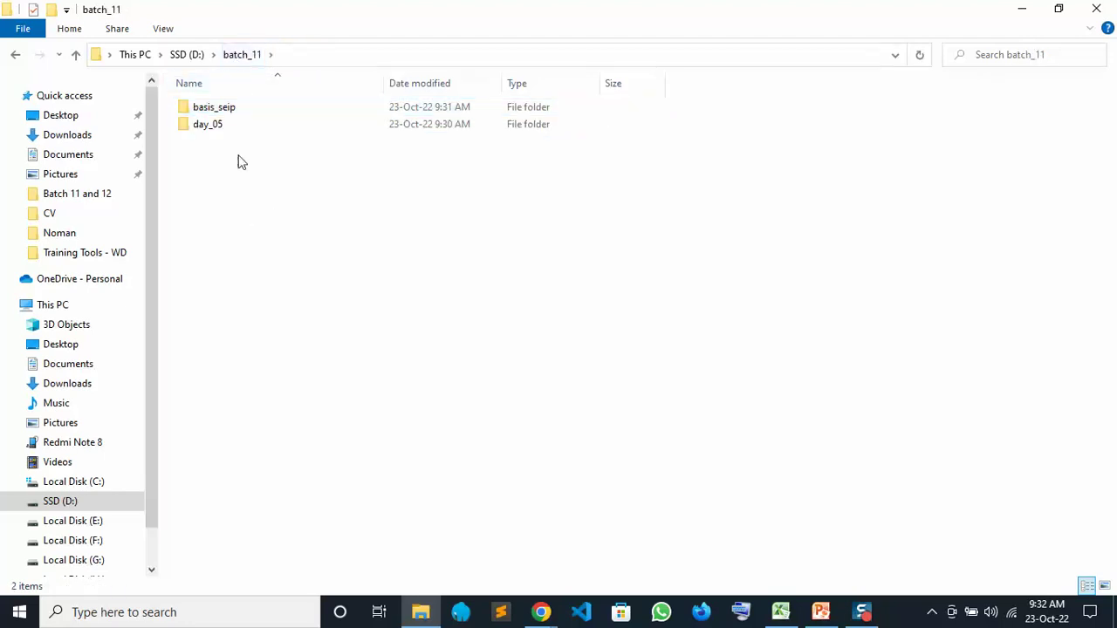
{"action": "double_click", "coordinate": [210, 125]}
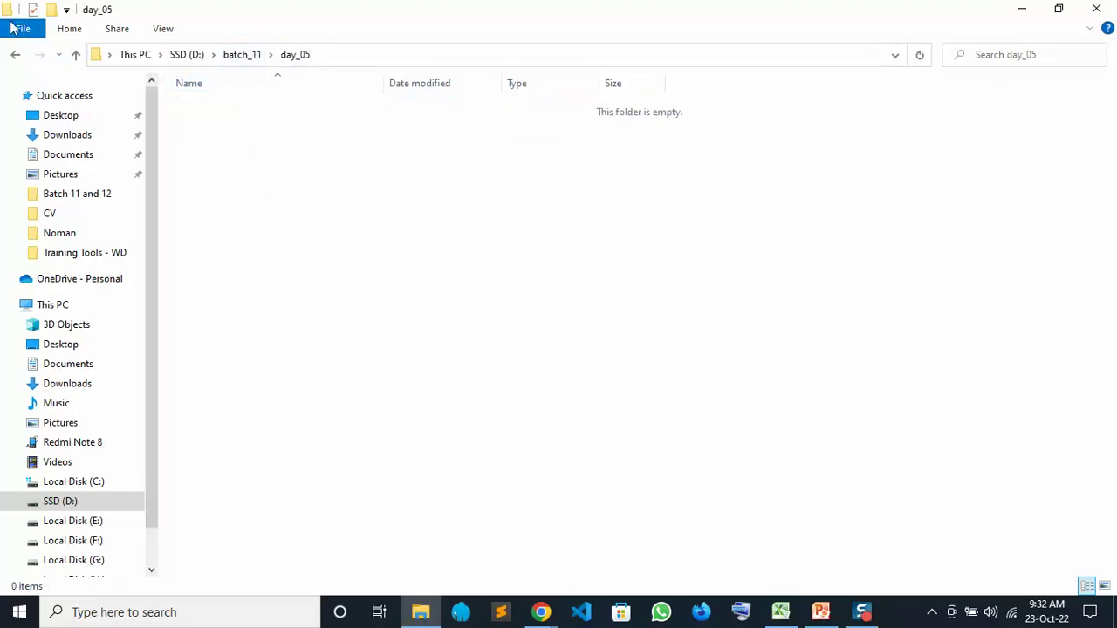
{"action": "right_click", "coordinate": [218, 182]}
{"action": "mouse_move", "coordinate": [339, 449]}
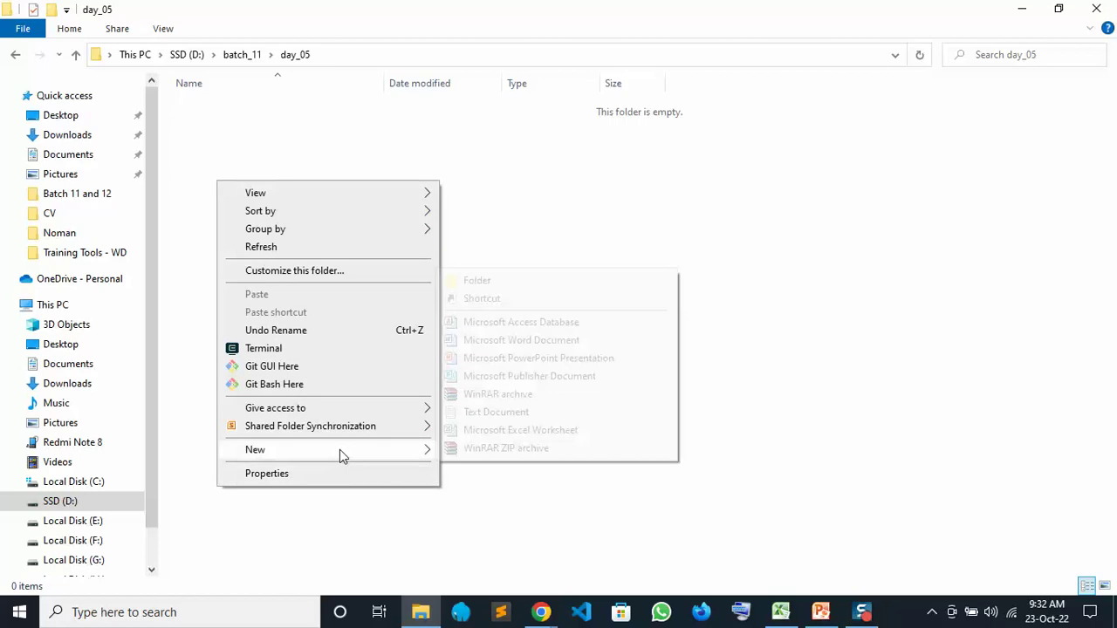
{"action": "left_click", "coordinate": [478, 410]}
{"action": "key", "text": "ctrl+a"}
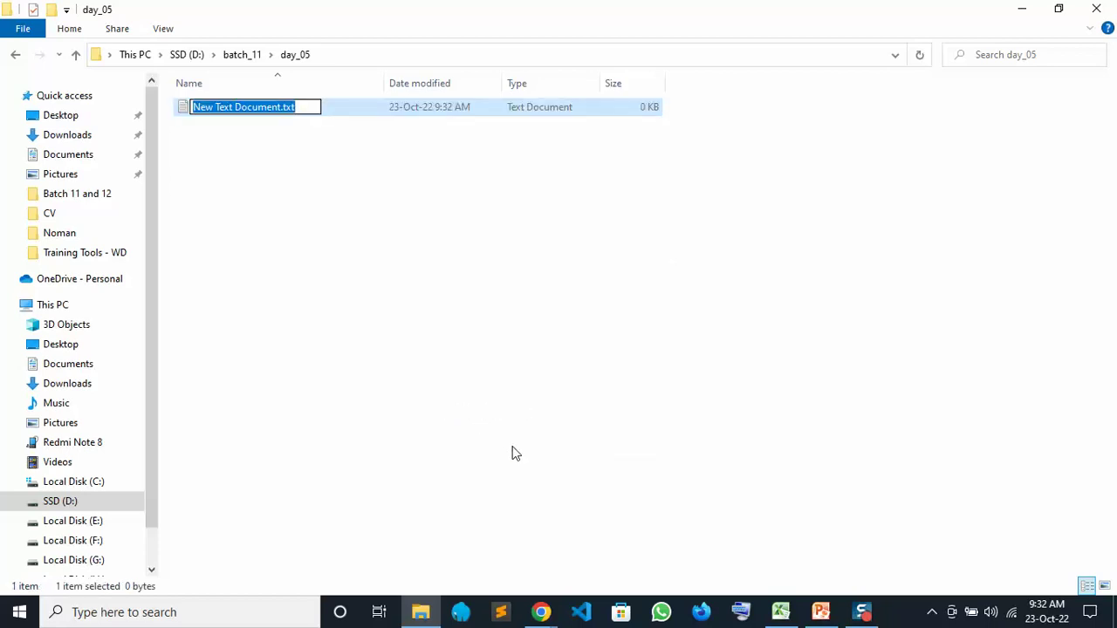
{"action": "type", "text": "prac"}
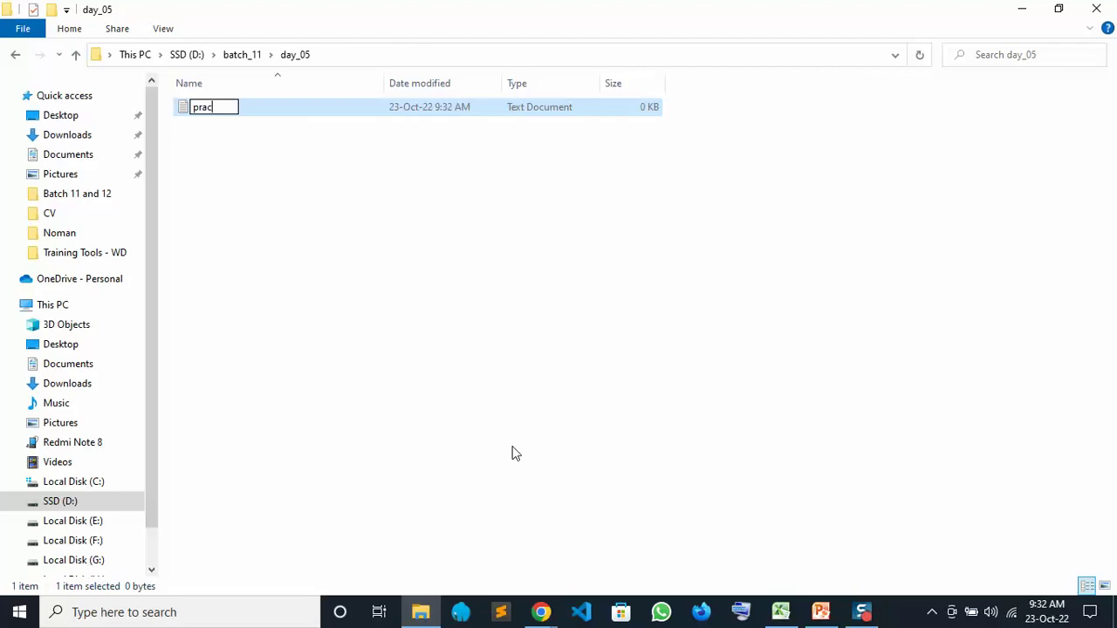
{"action": "type", "text": "tice.html"}
{"action": "key", "text": "Return"}
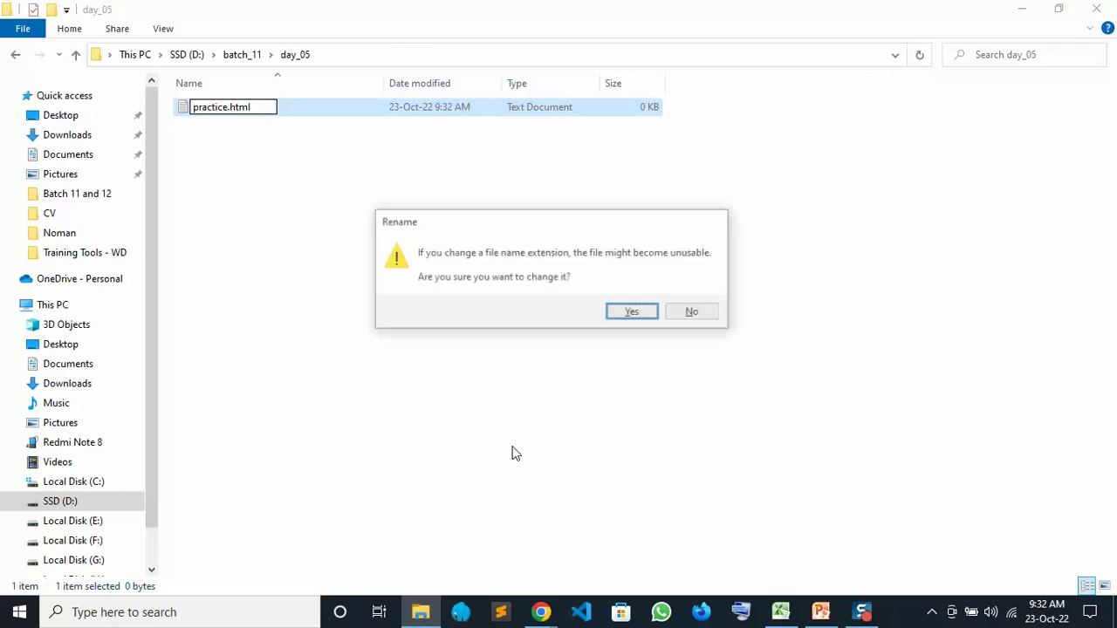
{"action": "key", "text": "Return"}
{"action": "left_click", "coordinate": [475, 382]}
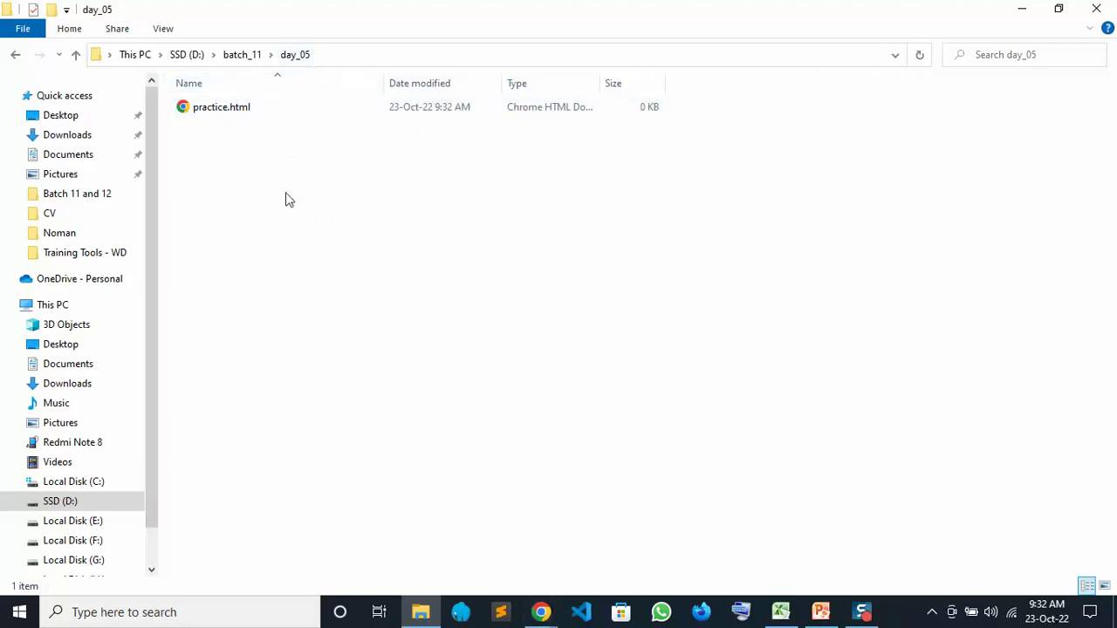
{"action": "left_click_drag", "start_coordinate": [303, 536], "coordinate": [220, 108]}
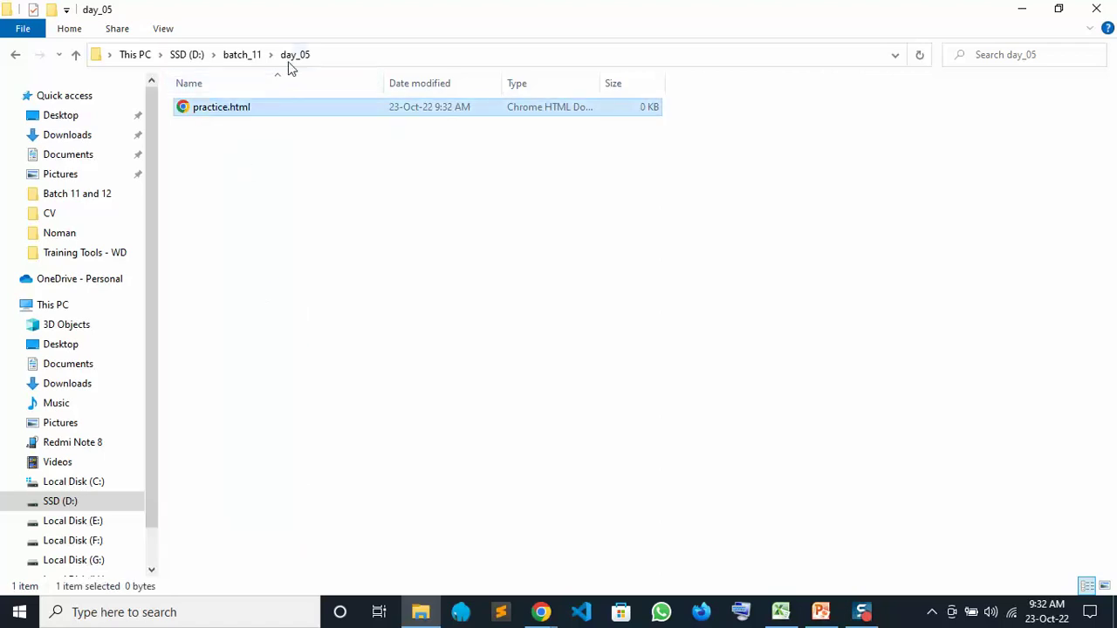
Step: Switch to the Google Meet call and mute the unmuted participant for everyone from the list of people in the call
{"action": "left_click", "coordinate": [541, 611]}
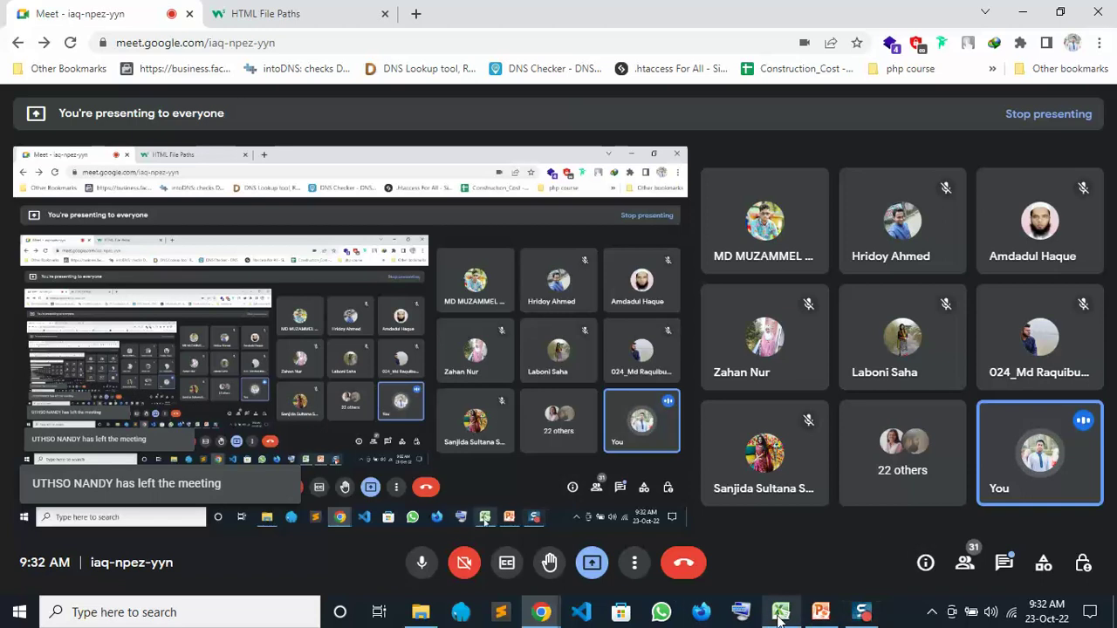
{"action": "mouse_move", "coordinate": [810, 616]}
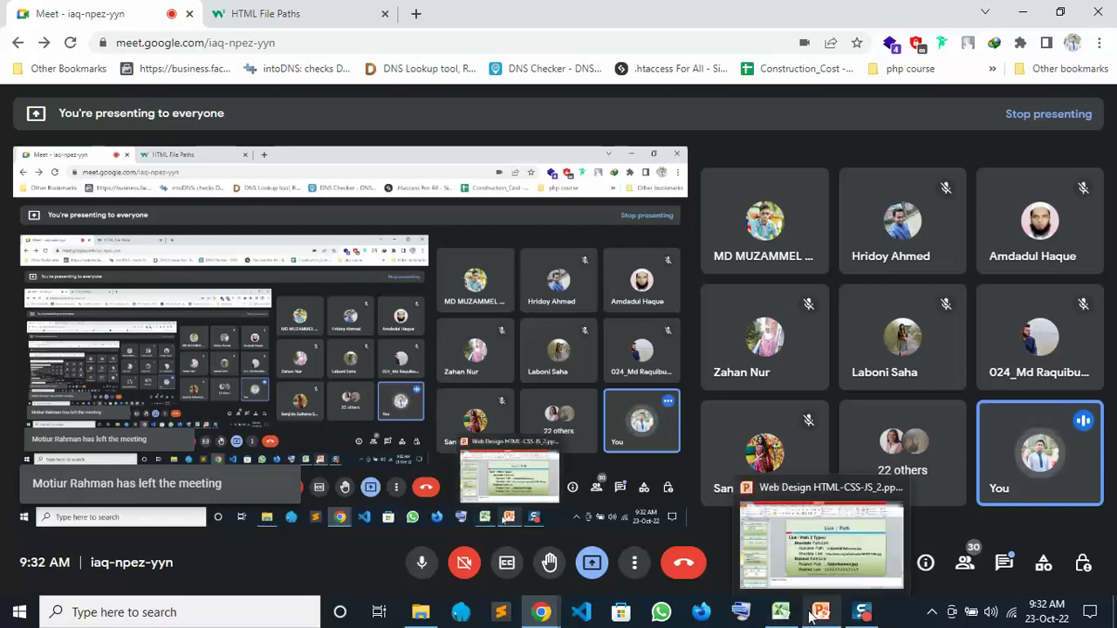
{"action": "left_click", "coordinate": [965, 565]}
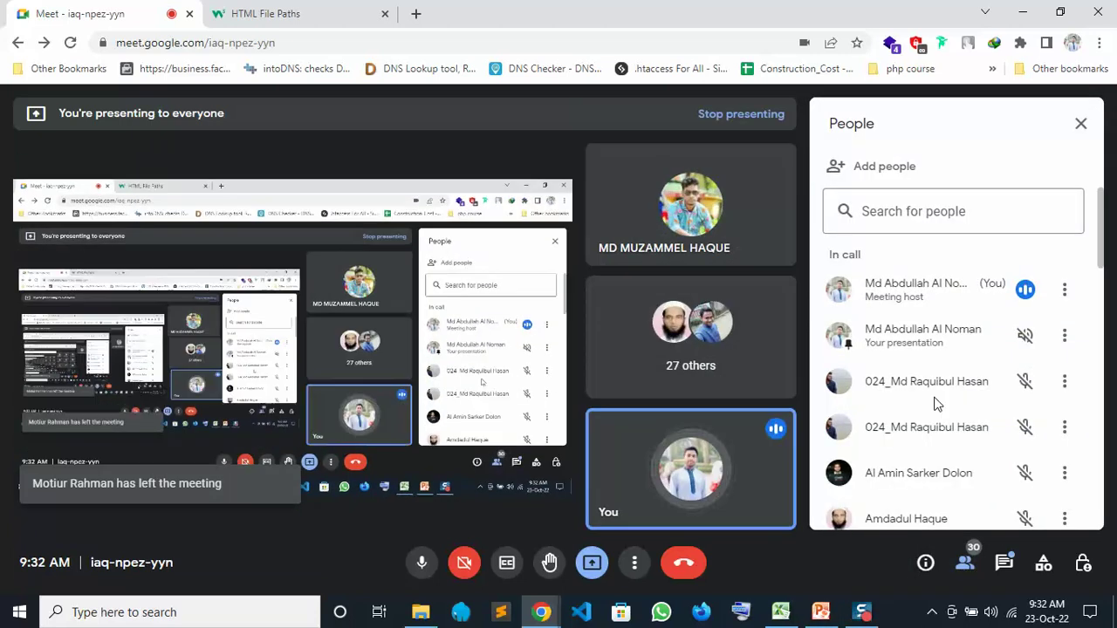
{"action": "scroll", "coordinate": [942, 401], "scroll_direction": "down", "scroll_amount": 10}
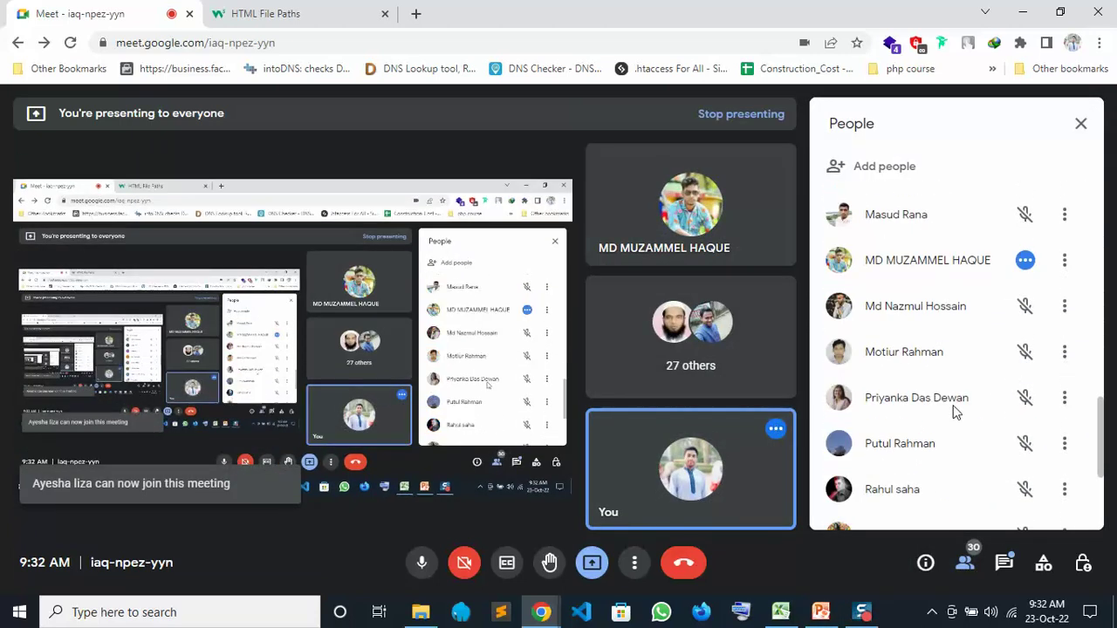
{"action": "left_click", "coordinate": [1025, 260]}
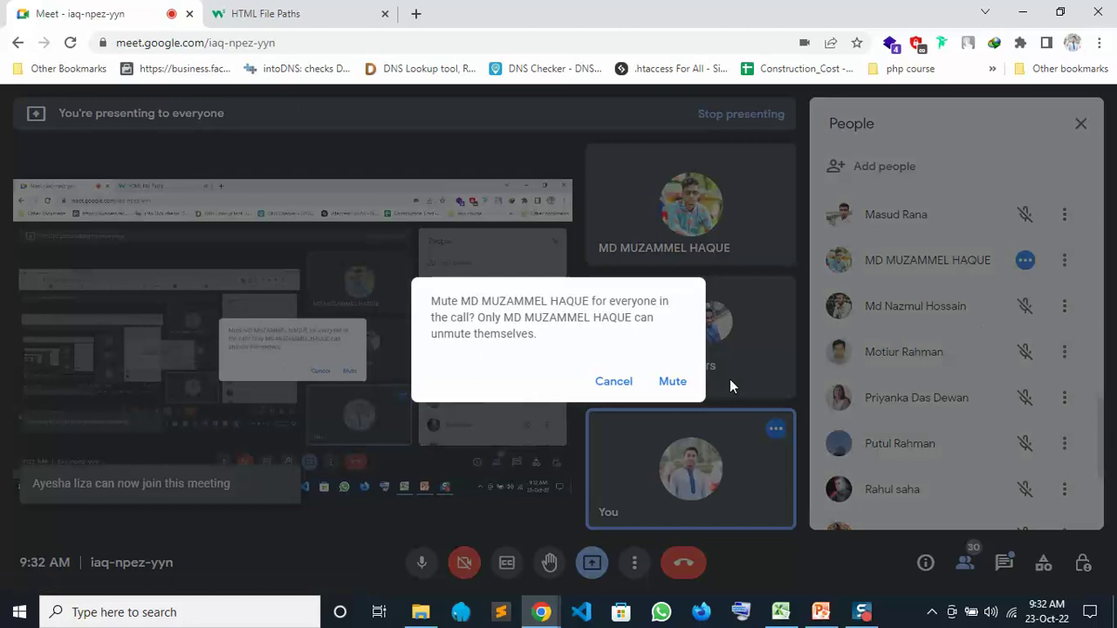
{"action": "left_click", "coordinate": [671, 381]}
{"action": "scroll", "coordinate": [1014, 300], "scroll_direction": "down", "scroll_amount": 5}
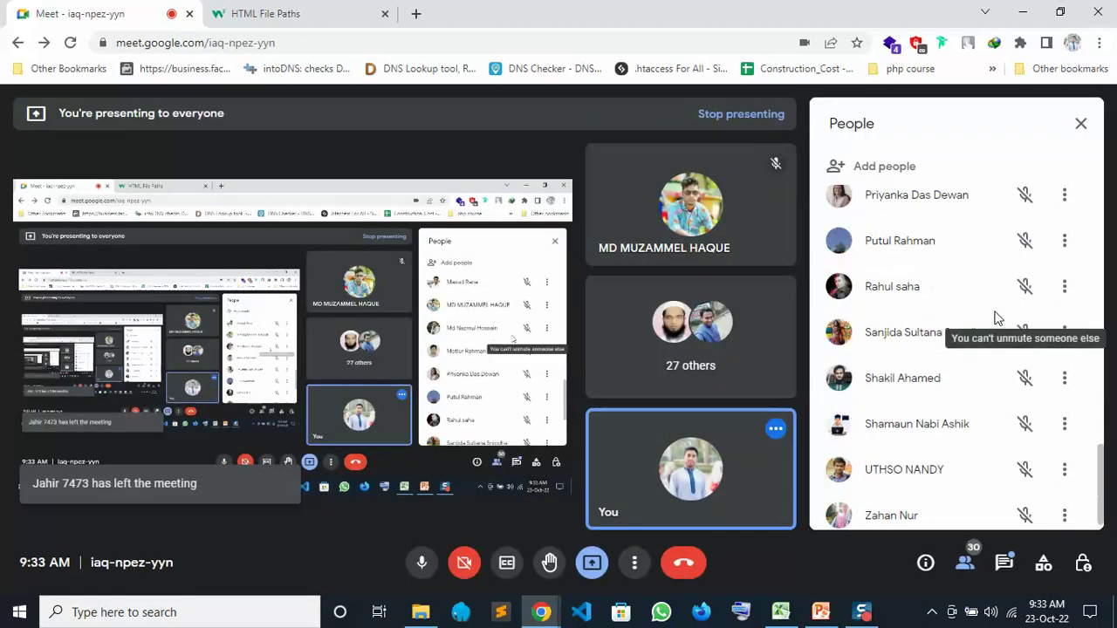
{"action": "left_click", "coordinate": [1080, 123]}
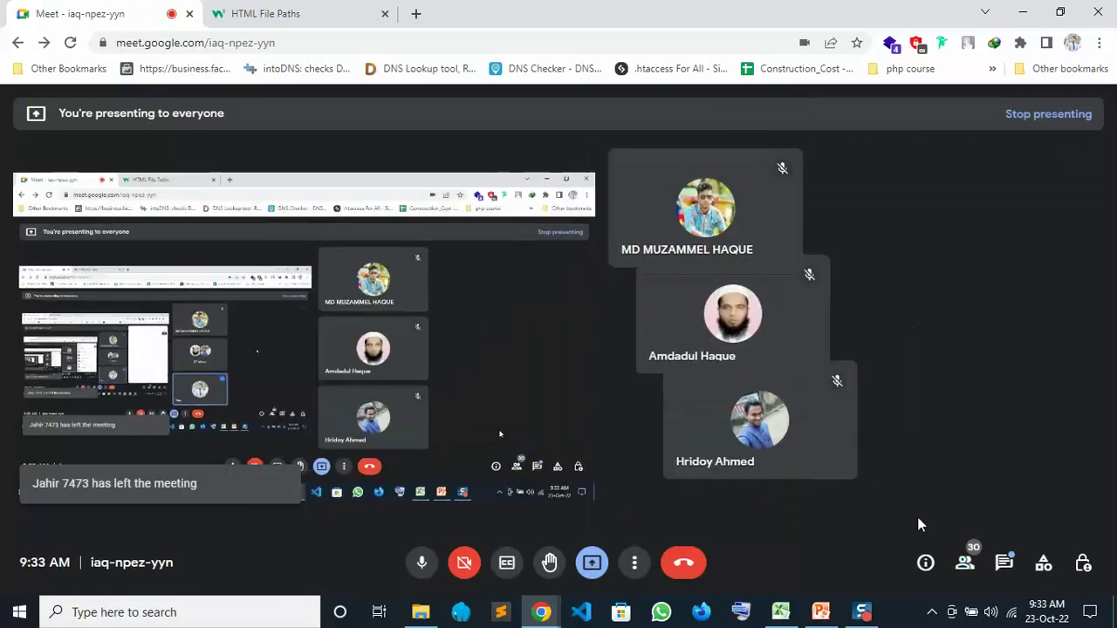
Step: Return to File Explorer and show the basis_seip and day_05 folders inside batch_11, looking into day_05 in between
{"action": "mouse_move", "coordinate": [810, 623]}
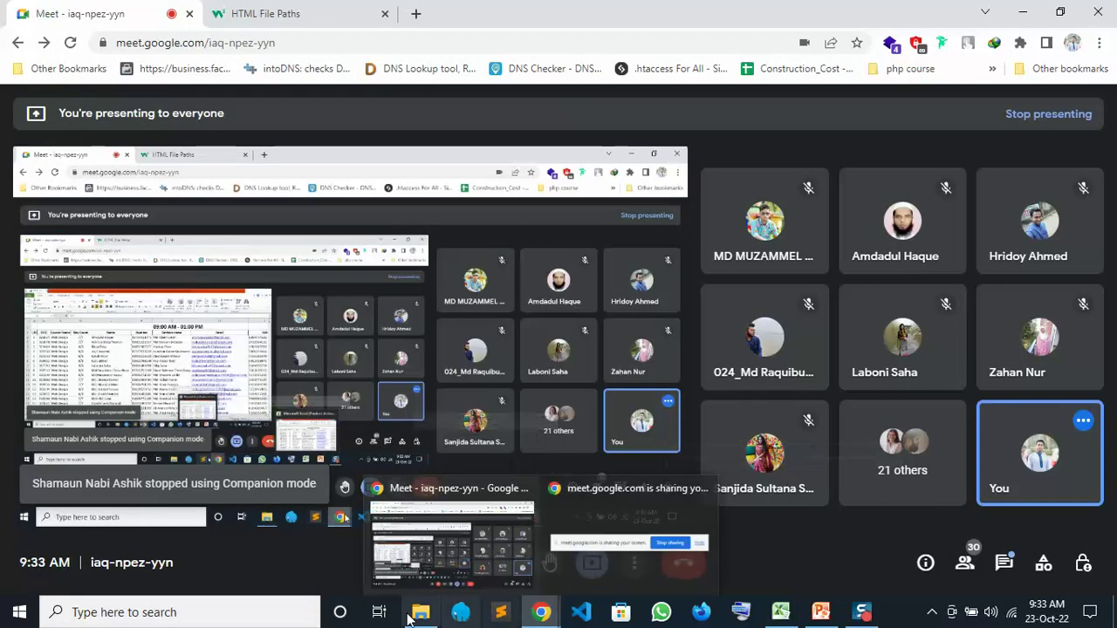
{"action": "mouse_move", "coordinate": [420, 612]}
{"action": "left_click", "coordinate": [414, 547]}
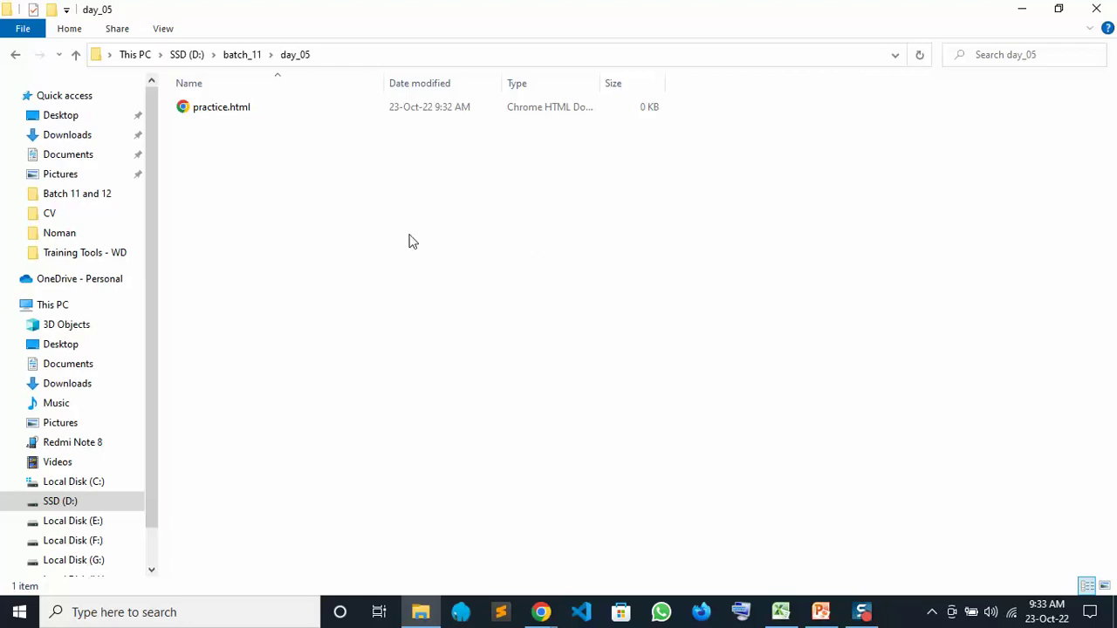
{"action": "left_click", "coordinate": [249, 56]}
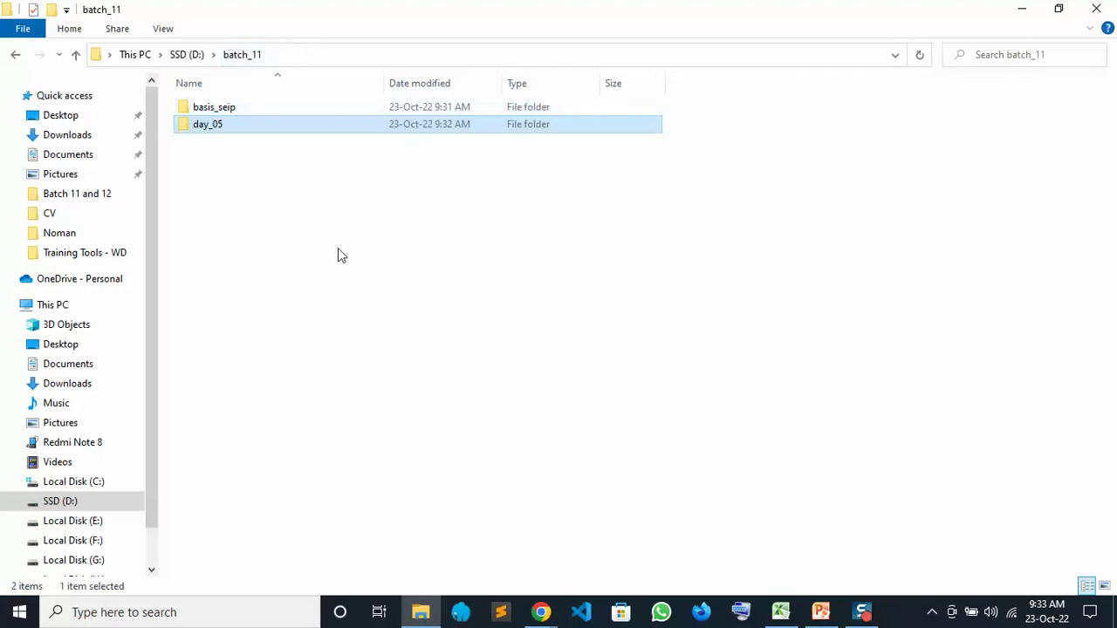
{"action": "left_click_drag", "start_coordinate": [215, 108], "coordinate": [258, 188]}
{"action": "double_click", "coordinate": [206, 125]}
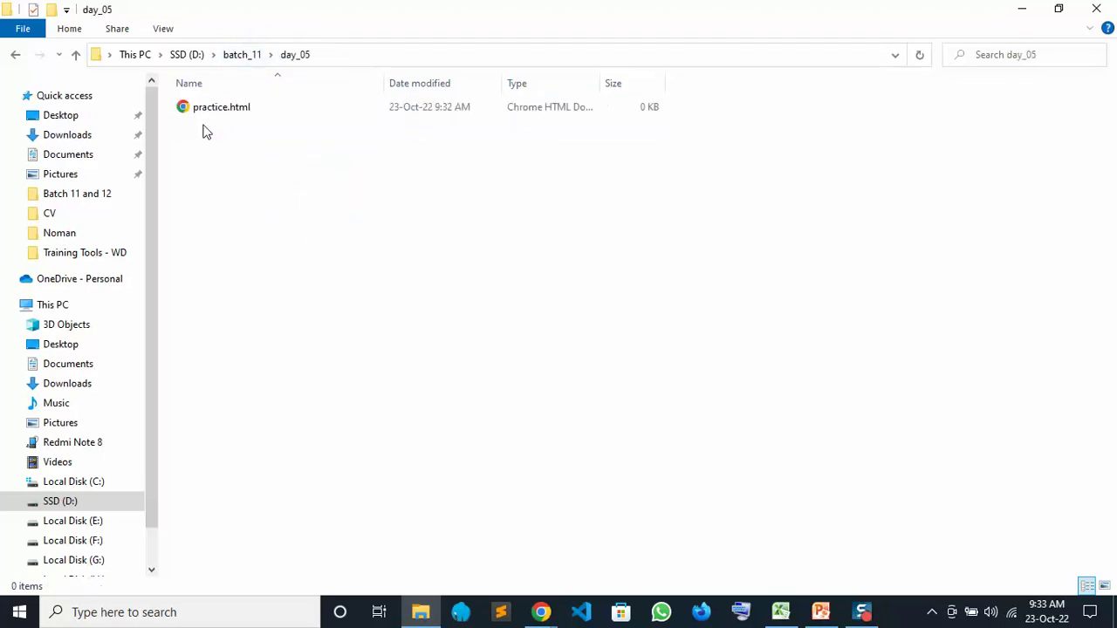
{"action": "left_click", "coordinate": [248, 56]}
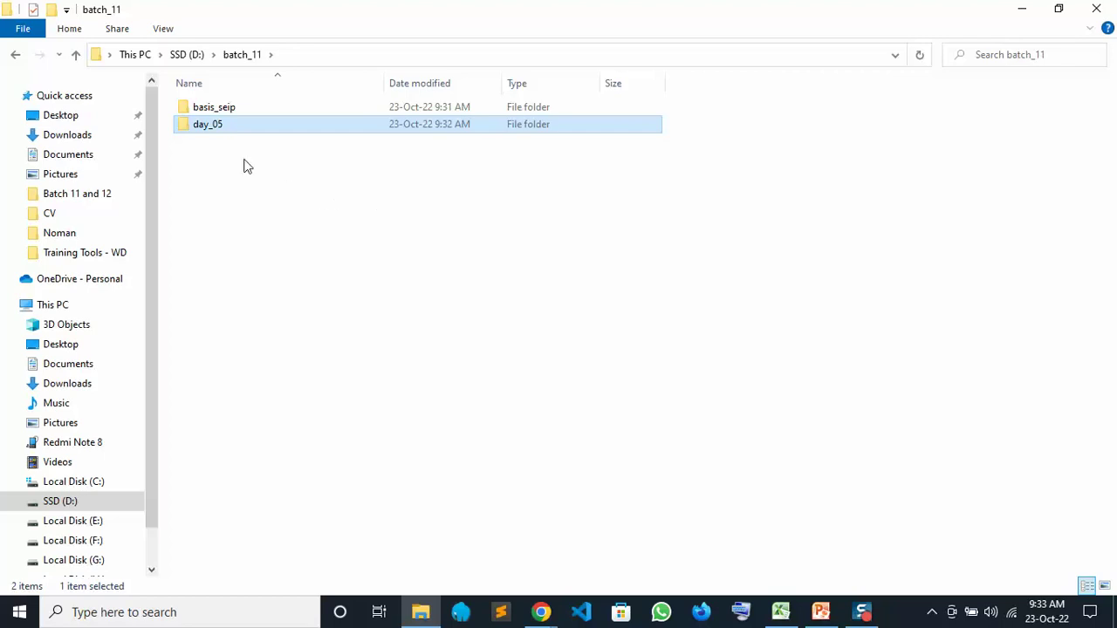
{"action": "left_click_drag", "start_coordinate": [218, 113], "coordinate": [262, 187]}
Step: Switch to the Google Meet call and mute the participant who is speaking with the camera on
{"action": "left_click", "coordinate": [536, 613]}
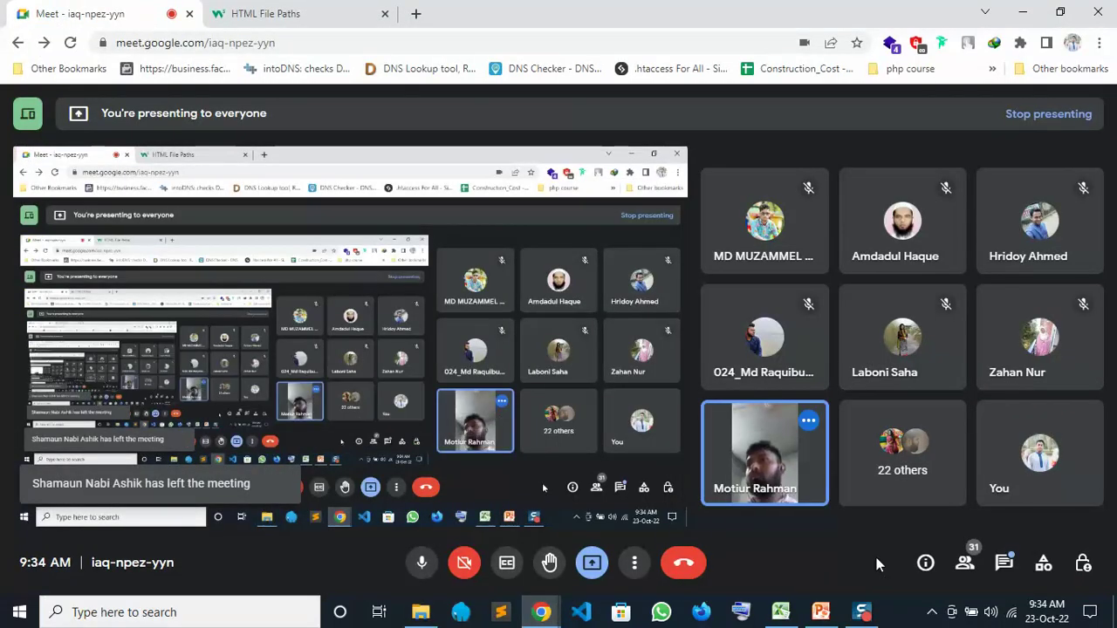
{"action": "left_click", "coordinate": [768, 453]}
{"action": "left_click", "coordinate": [670, 381]}
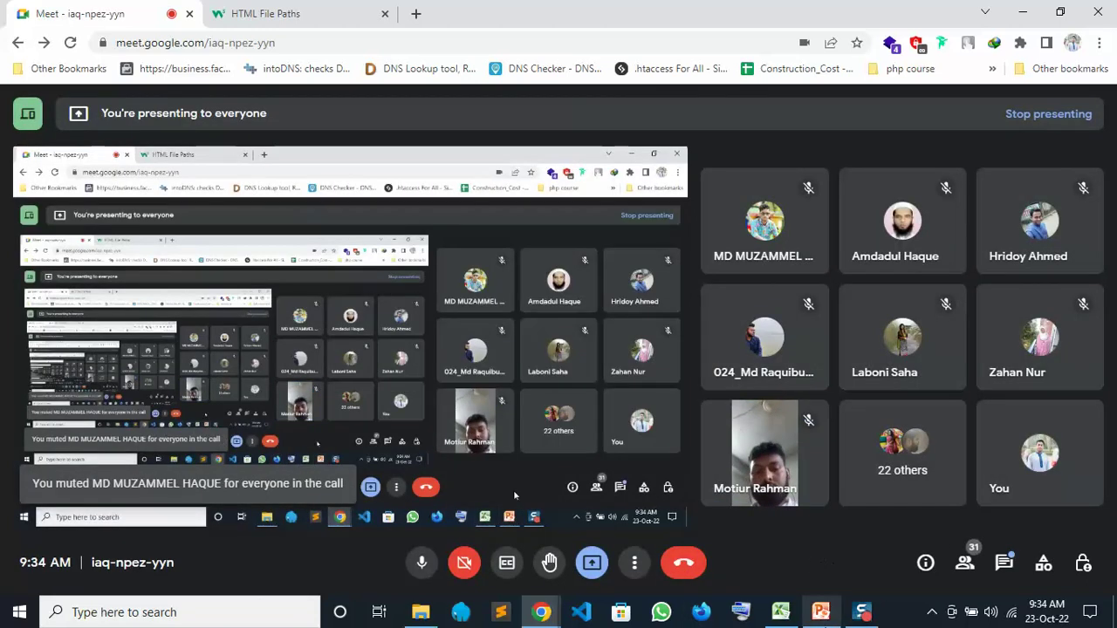
Step: Switch back to File Explorer and copy qrcode.png from the Downloads folder into batch_11's basis_seip folder
{"action": "left_click", "coordinate": [428, 614]}
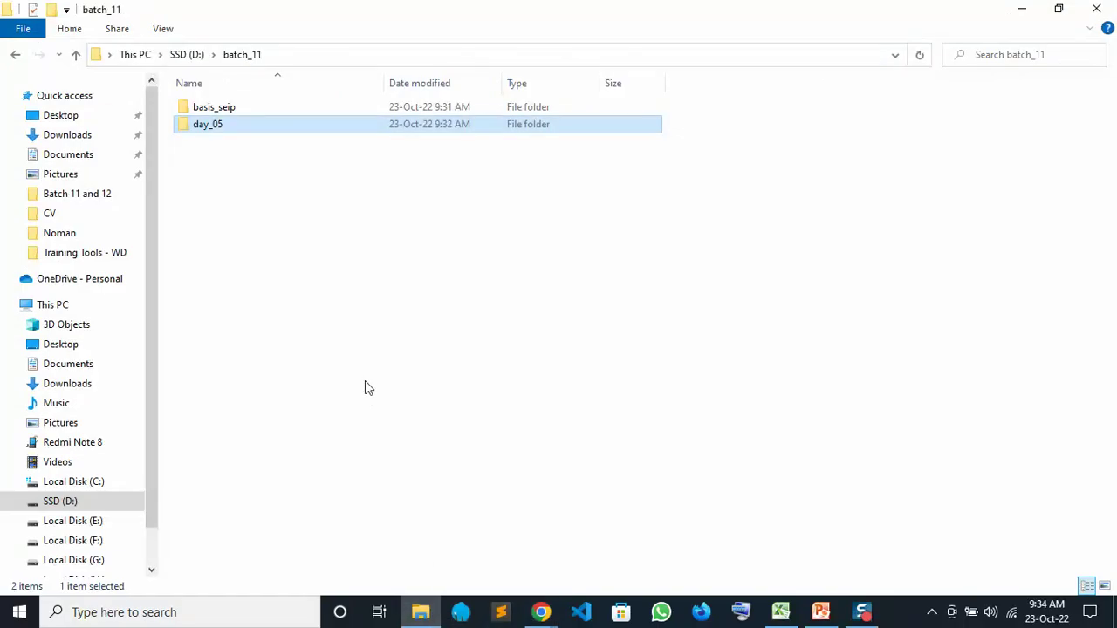
{"action": "left_click_drag", "start_coordinate": [209, 127], "coordinate": [523, 305]}
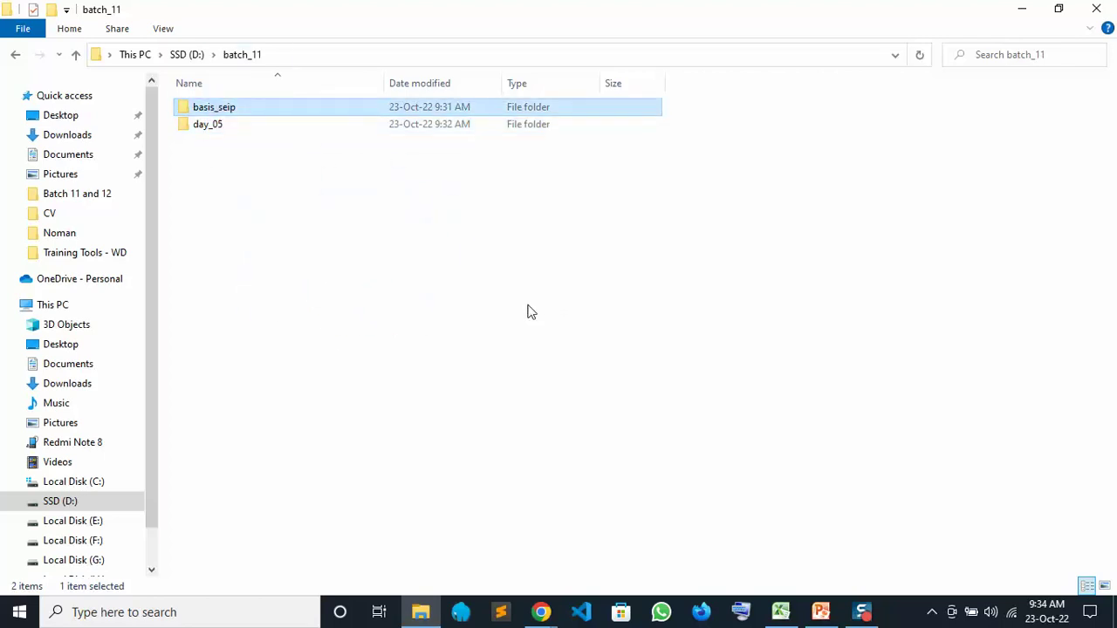
{"action": "double_click", "coordinate": [277, 111]}
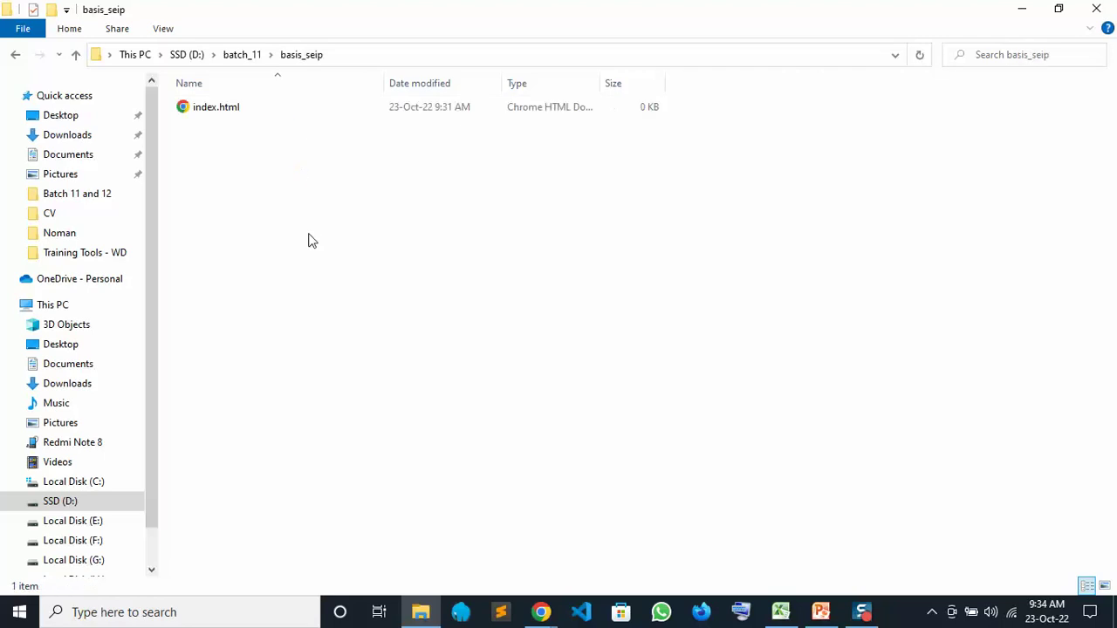
{"action": "left_click", "coordinate": [82, 137]}
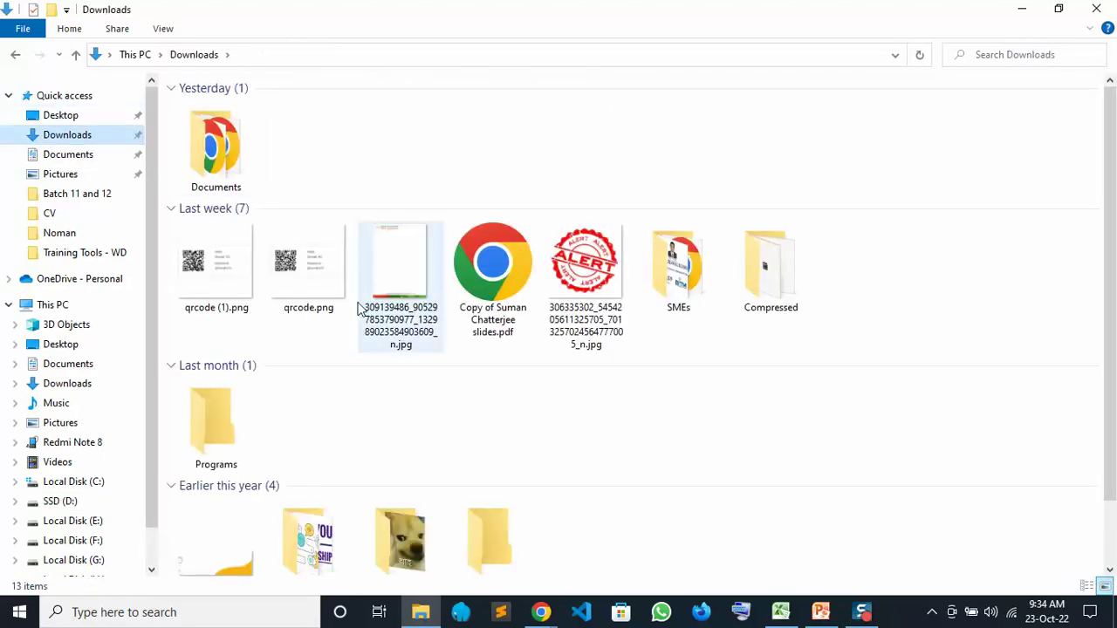
{"action": "left_click", "coordinate": [288, 276]}
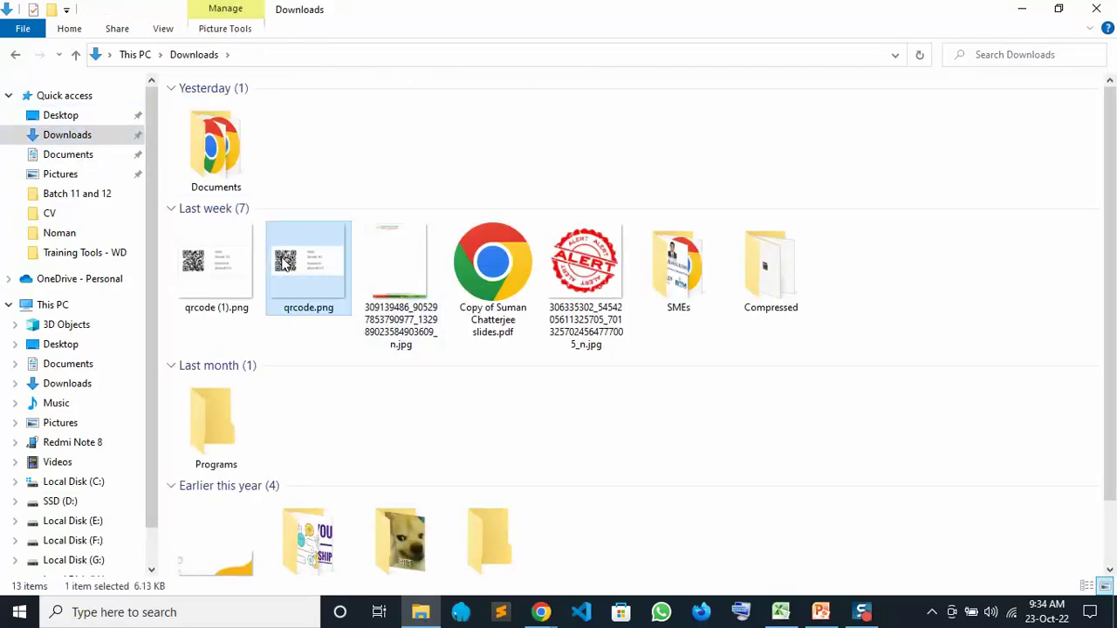
{"action": "left_click", "coordinate": [14, 58]}
{"action": "key", "text": "ctrl+v"}
{"action": "left_click", "coordinate": [357, 313]}
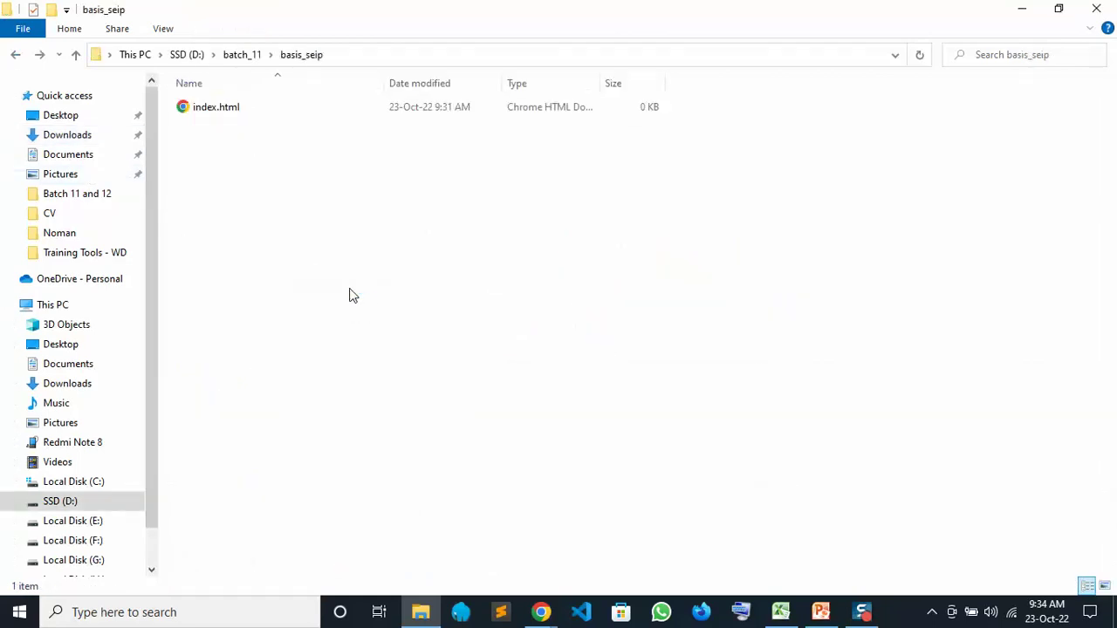
Step: Point out qrcode.png and index.html, reveal the basis_seip folder's full path and compare it with the absolute path on the PowerPoint slide
{"action": "left_click", "coordinate": [232, 126]}
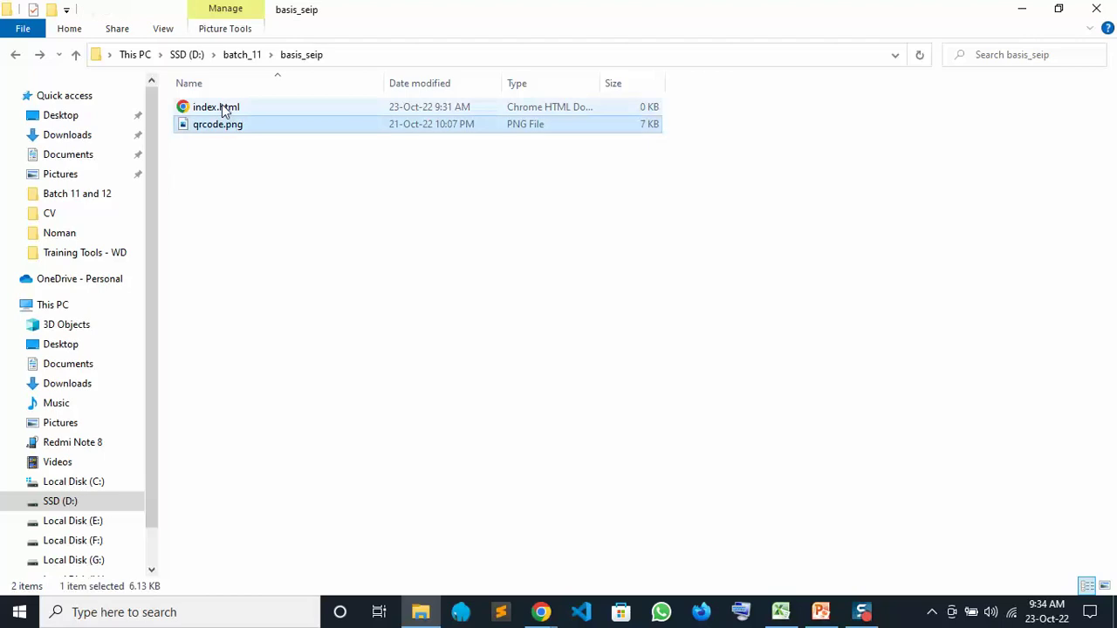
{"action": "left_click", "coordinate": [221, 105]}
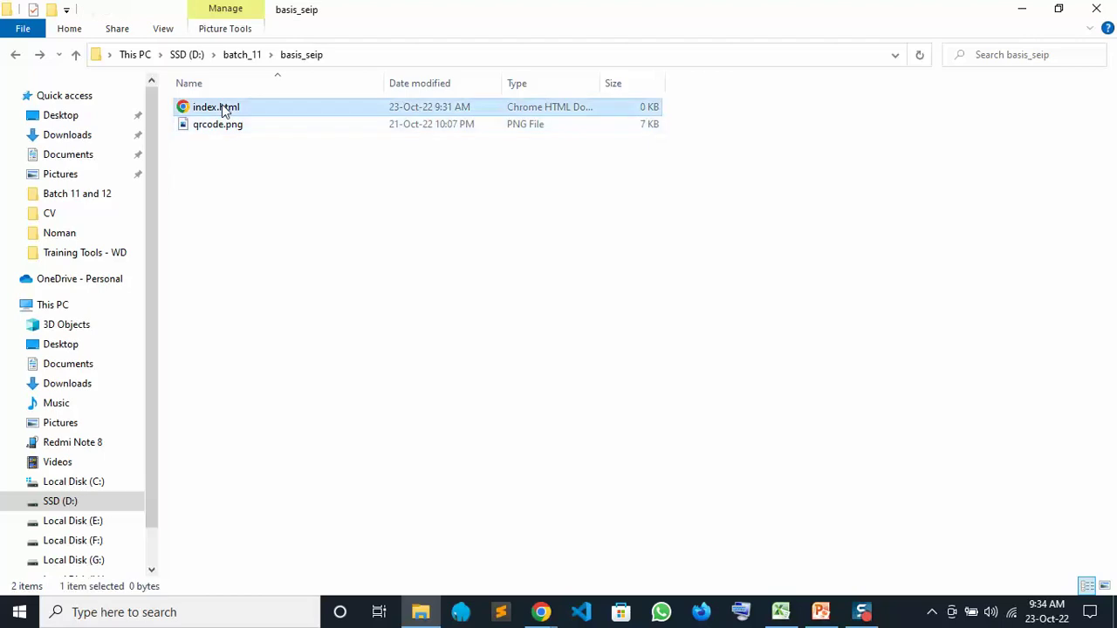
{"action": "left_click", "coordinate": [378, 55]}
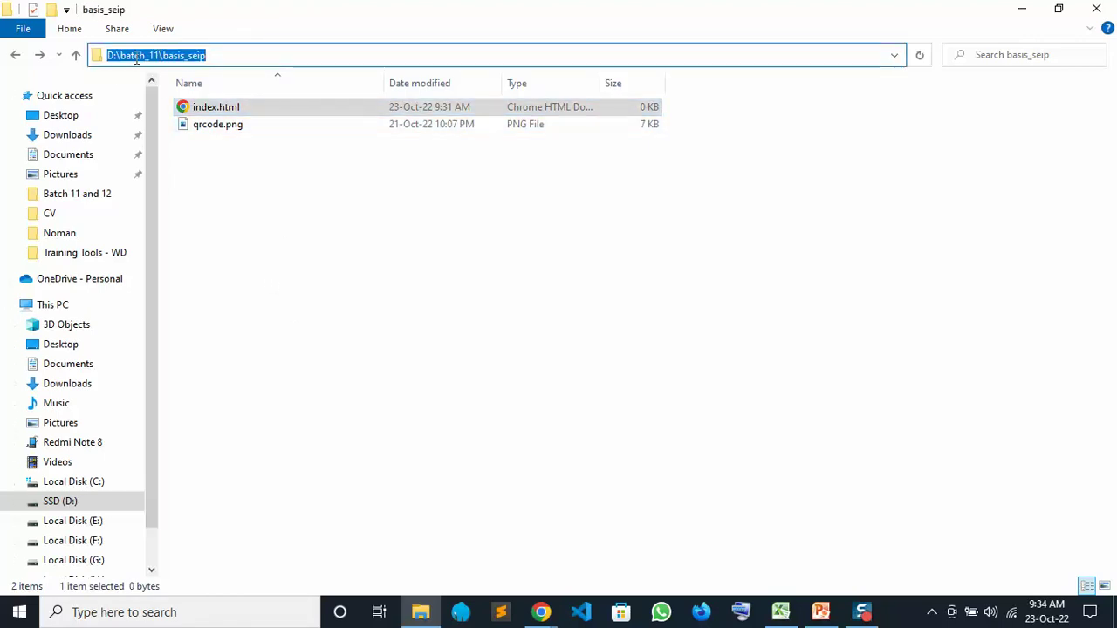
{"action": "left_click", "coordinate": [820, 612]}
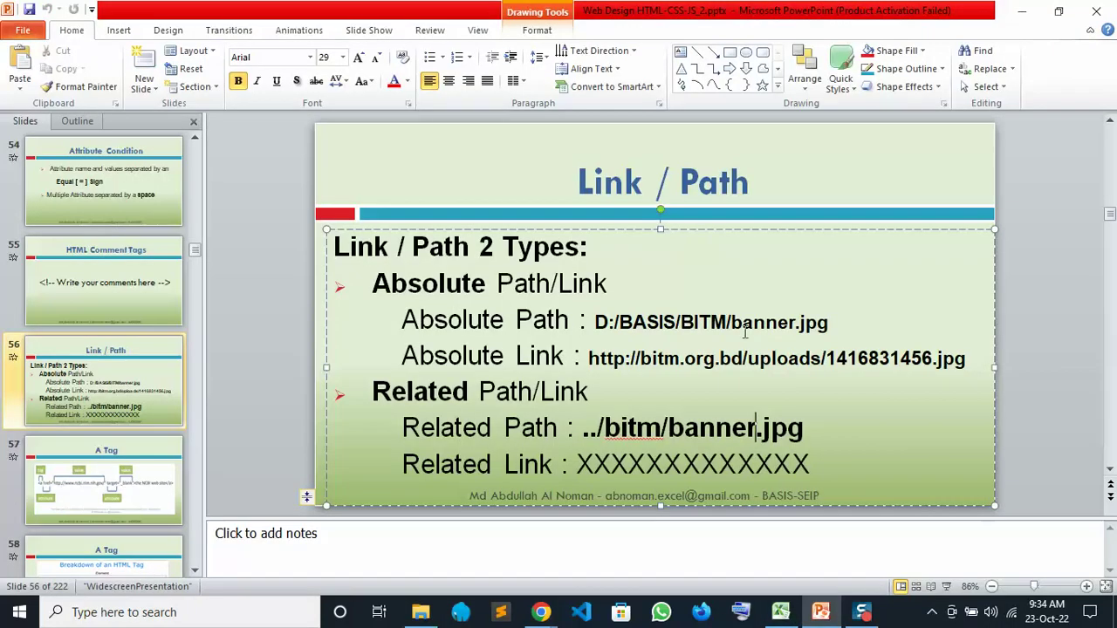
{"action": "left_click", "coordinate": [421, 612]}
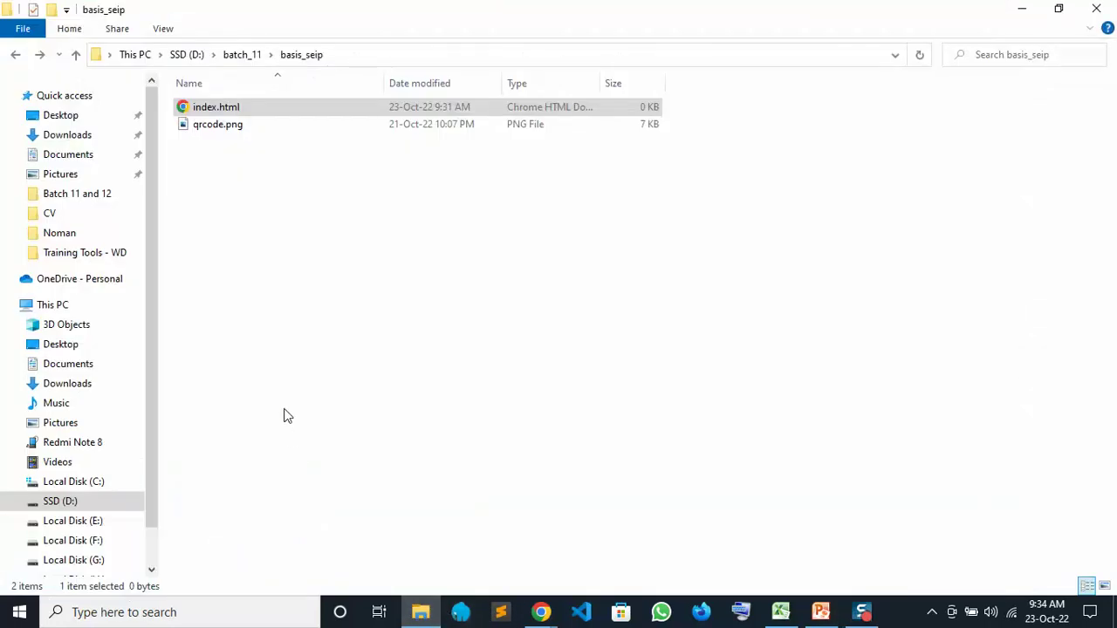
Step: Go up to batch_11, reopen the basis_seip folder and reveal its full path as an absolute path example
{"action": "left_click", "coordinate": [241, 55]}
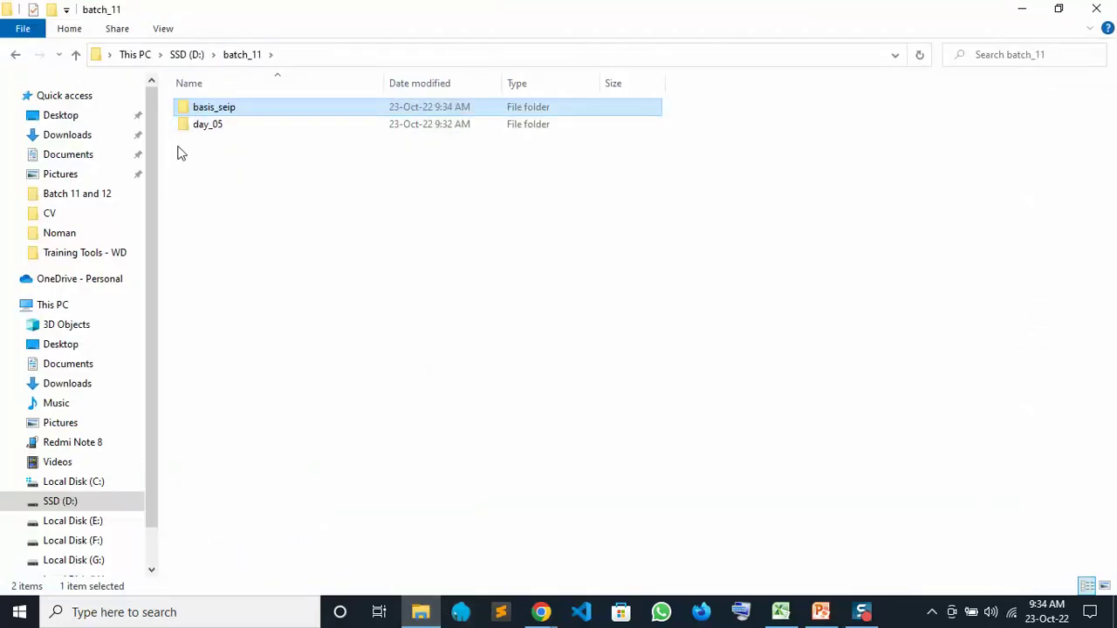
{"action": "double_click", "coordinate": [251, 106]}
{"action": "left_click", "coordinate": [345, 55]}
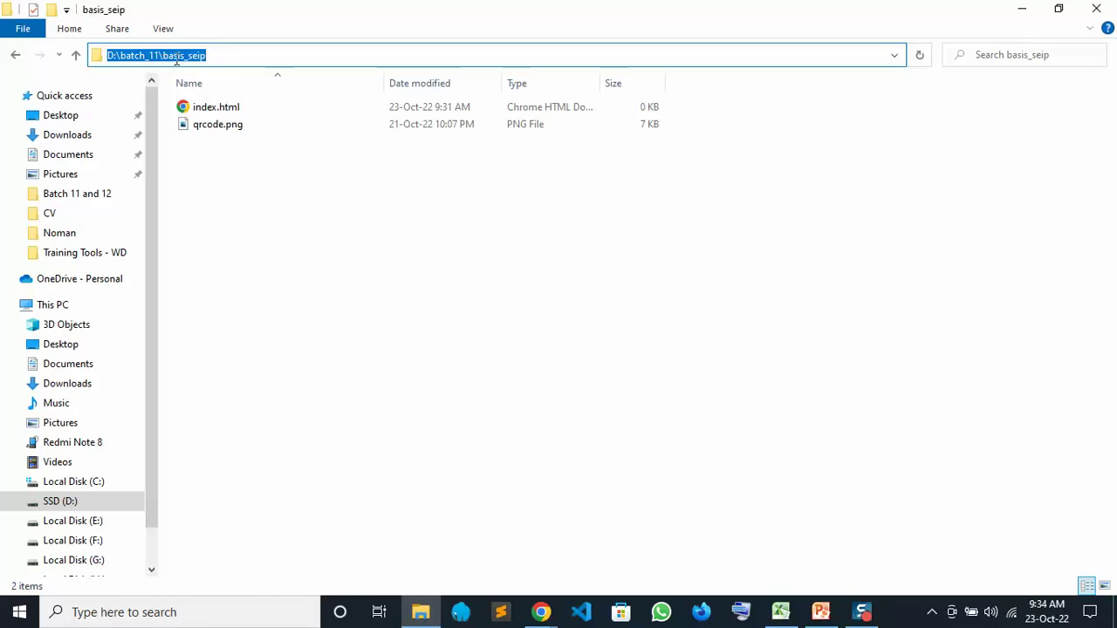
{"action": "left_click", "coordinate": [234, 174]}
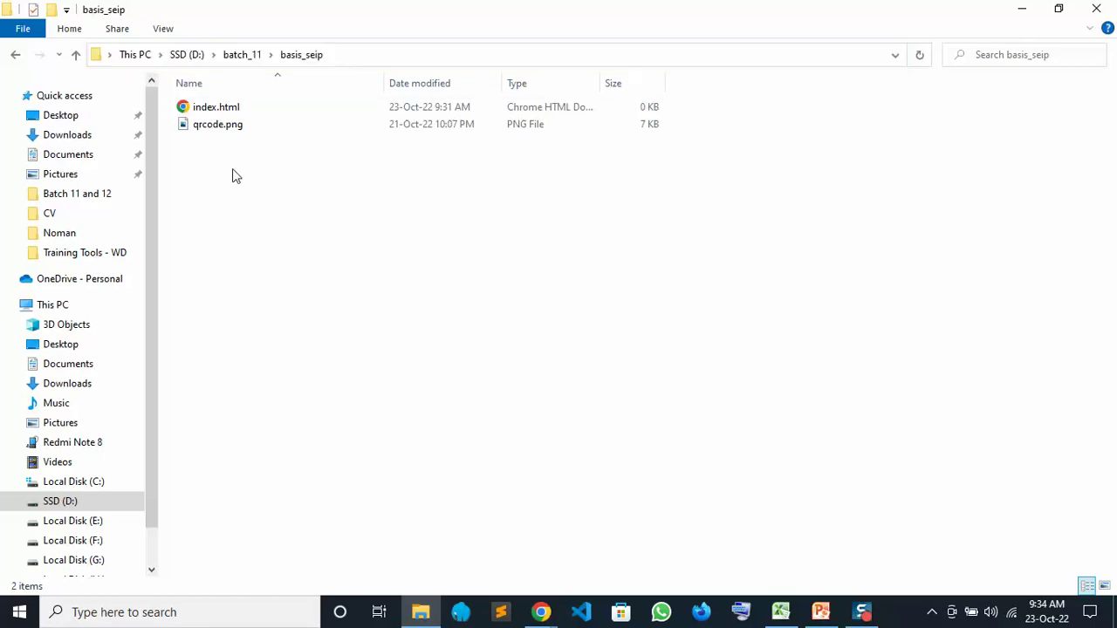
{"action": "left_click", "coordinate": [390, 61]}
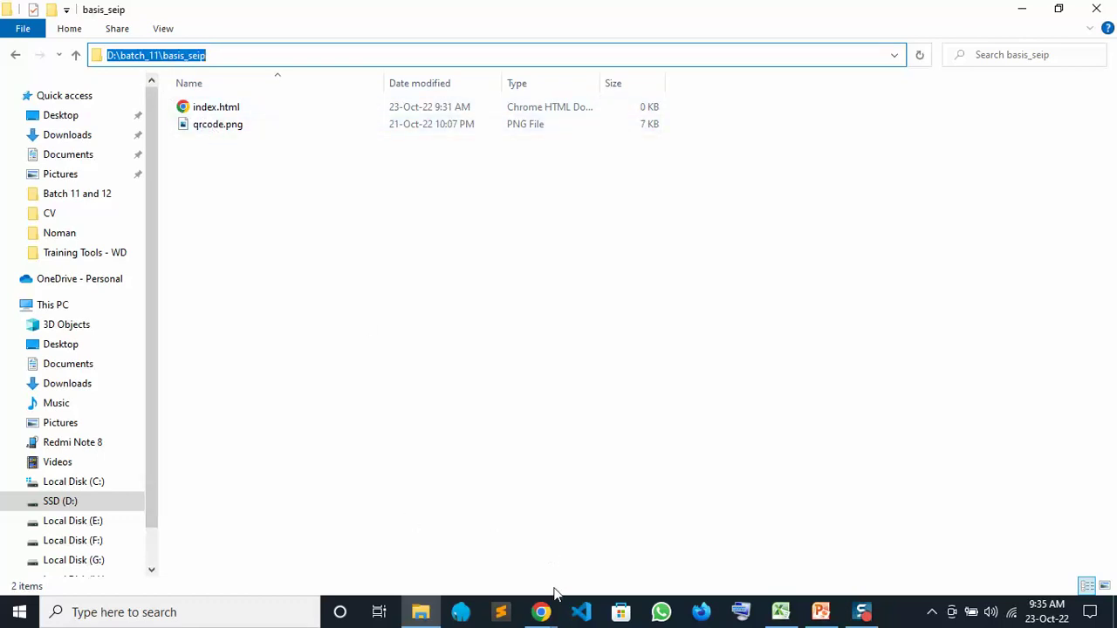
Step: Check the class in the Google Meet call, return to File Explorer and show the full path of basis_seip again
{"action": "mouse_move", "coordinate": [541, 611]}
{"action": "left_click", "coordinate": [478, 568]}
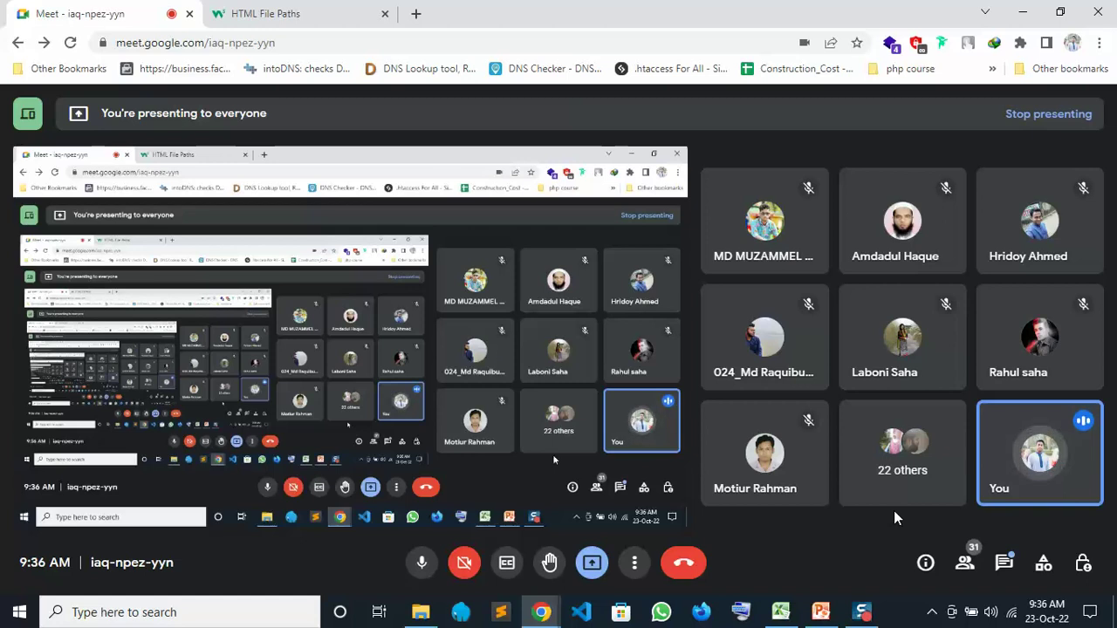
{"action": "left_click", "coordinate": [425, 613]}
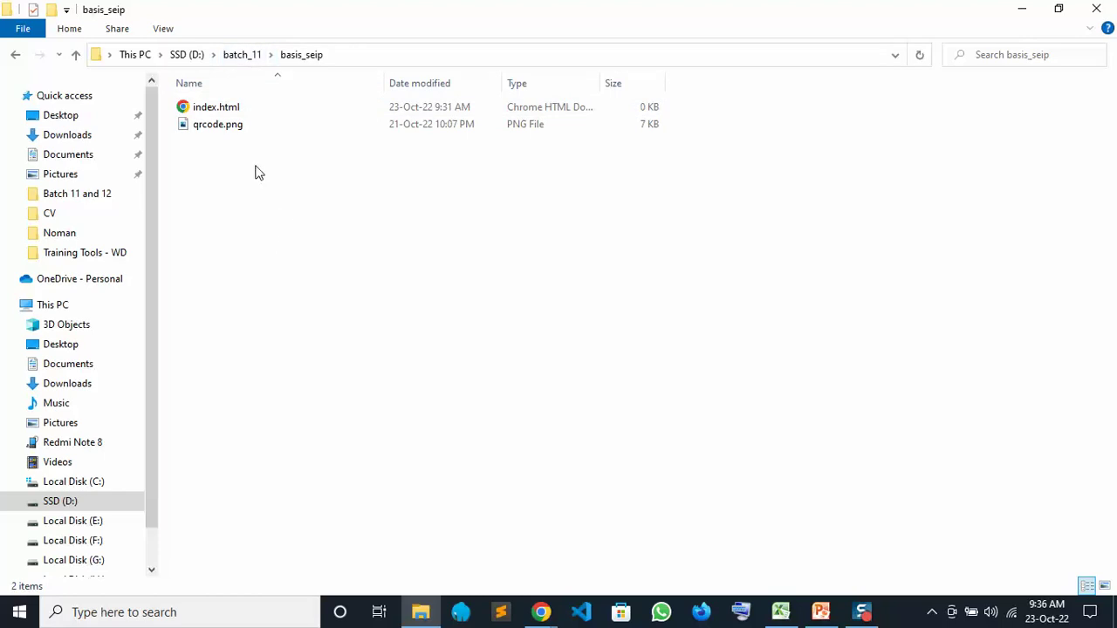
{"action": "left_click", "coordinate": [371, 54]}
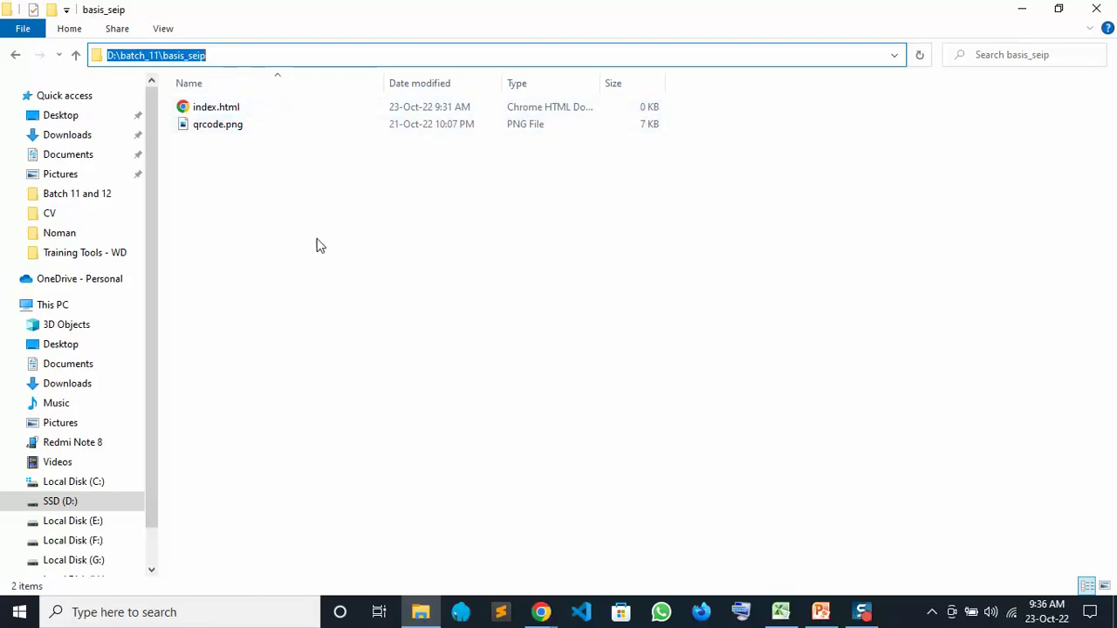
Step: Switch to PowerPoint and highlight the absolute path D:/BASIS/BITM/banner.jpg and the absolute link on the Link / Path slide
{"action": "left_click", "coordinate": [815, 615]}
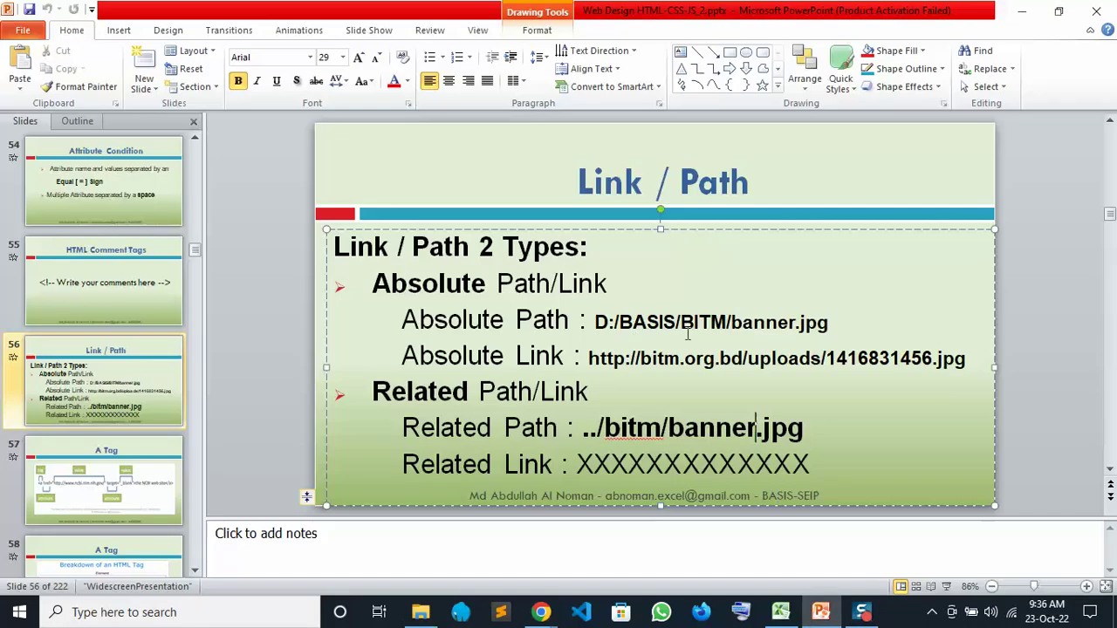
{"action": "left_click_drag", "start_coordinate": [597, 322], "coordinate": [751, 321]}
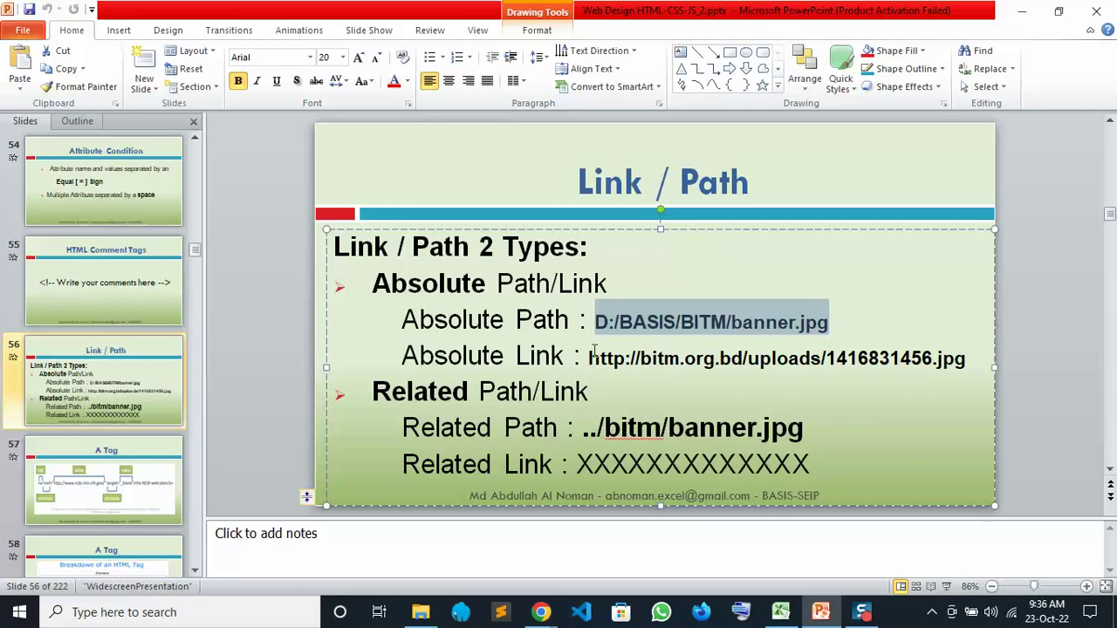
{"action": "left_click_drag", "start_coordinate": [591, 353], "coordinate": [740, 346]}
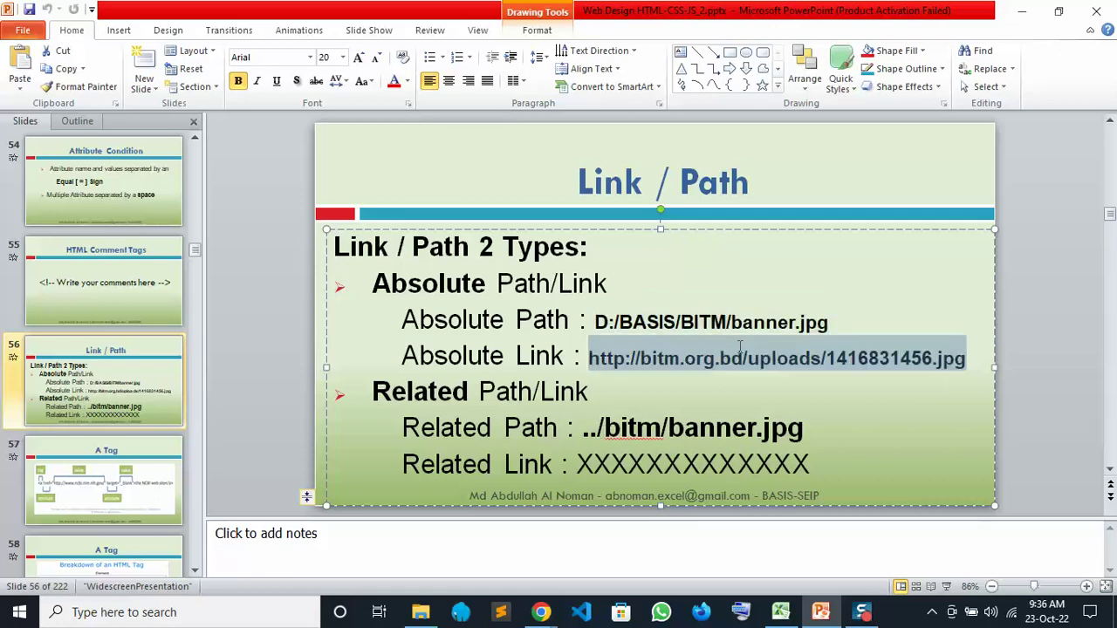
Step: Highlight D:/BASIS/BITM/banner.jpg, the two absolute lines and the two related path and link lines on the Link / Path slide
{"action": "left_click", "coordinate": [625, 360]}
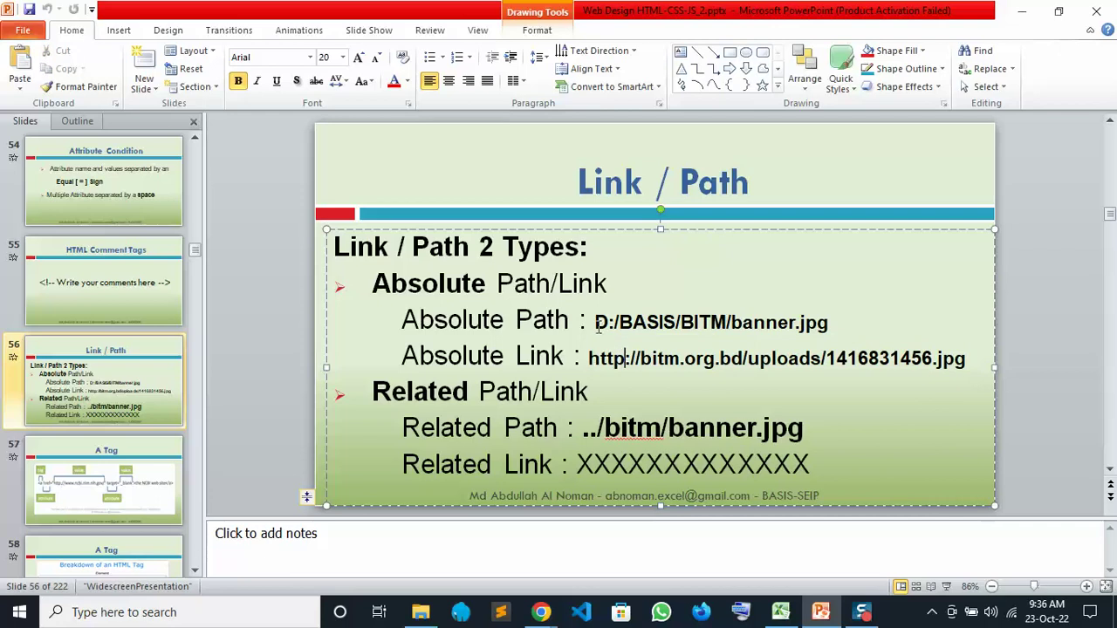
{"action": "left_click_drag", "start_coordinate": [597, 325], "coordinate": [705, 327]}
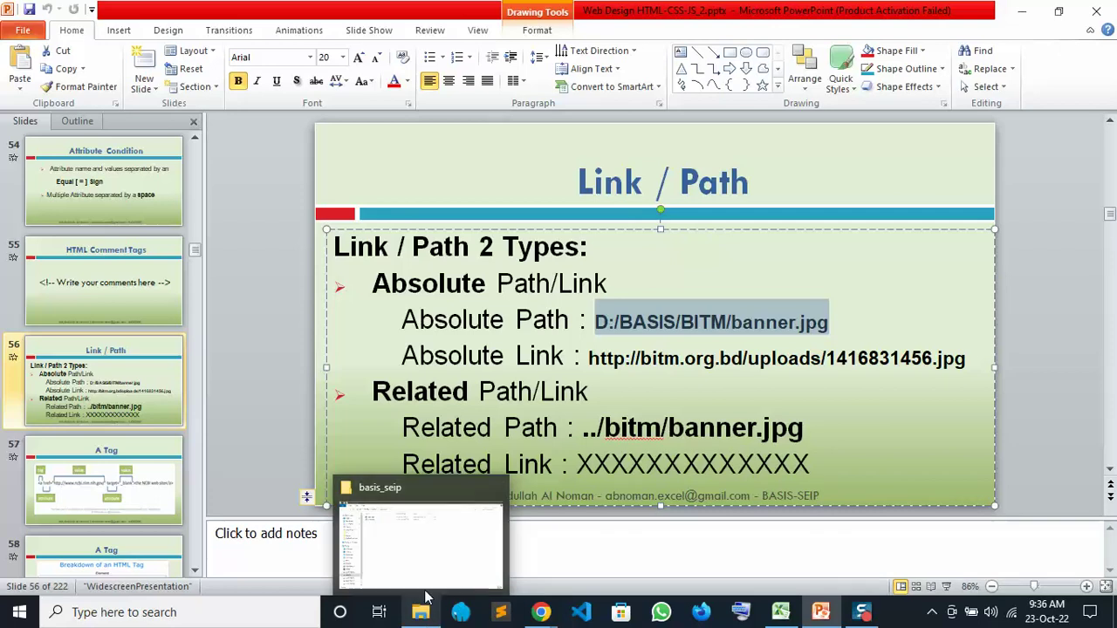
{"action": "left_click", "coordinate": [518, 355]}
{"action": "left_click_drag", "start_coordinate": [408, 319], "coordinate": [589, 357]}
{"action": "left_click_drag", "start_coordinate": [403, 429], "coordinate": [764, 456]}
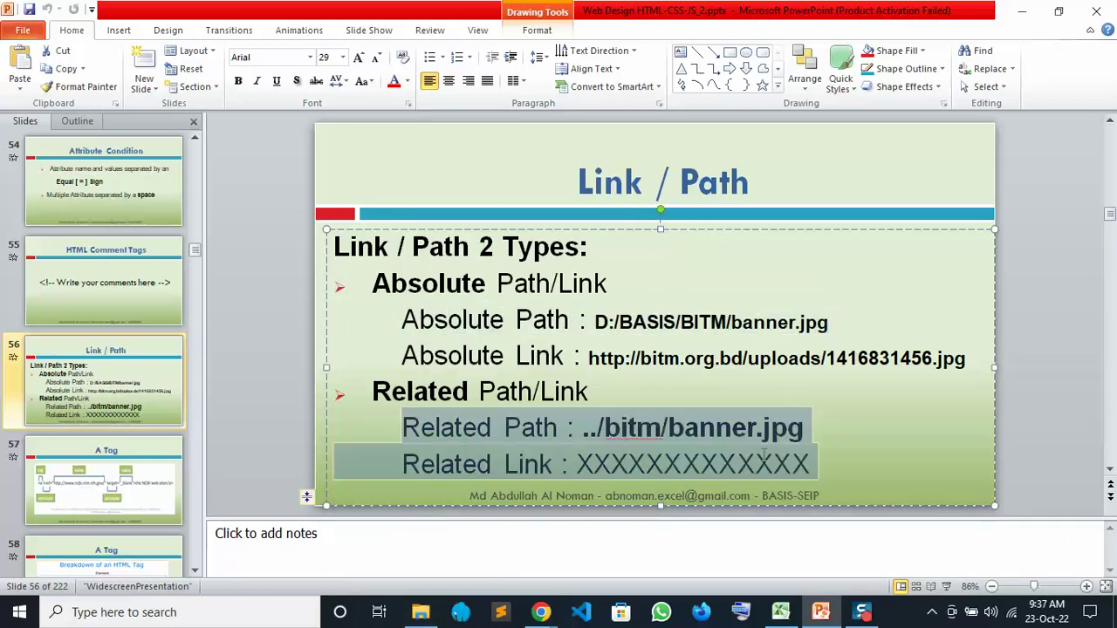
{"action": "left_click", "coordinate": [833, 462]}
{"action": "left_click", "coordinate": [810, 428]}
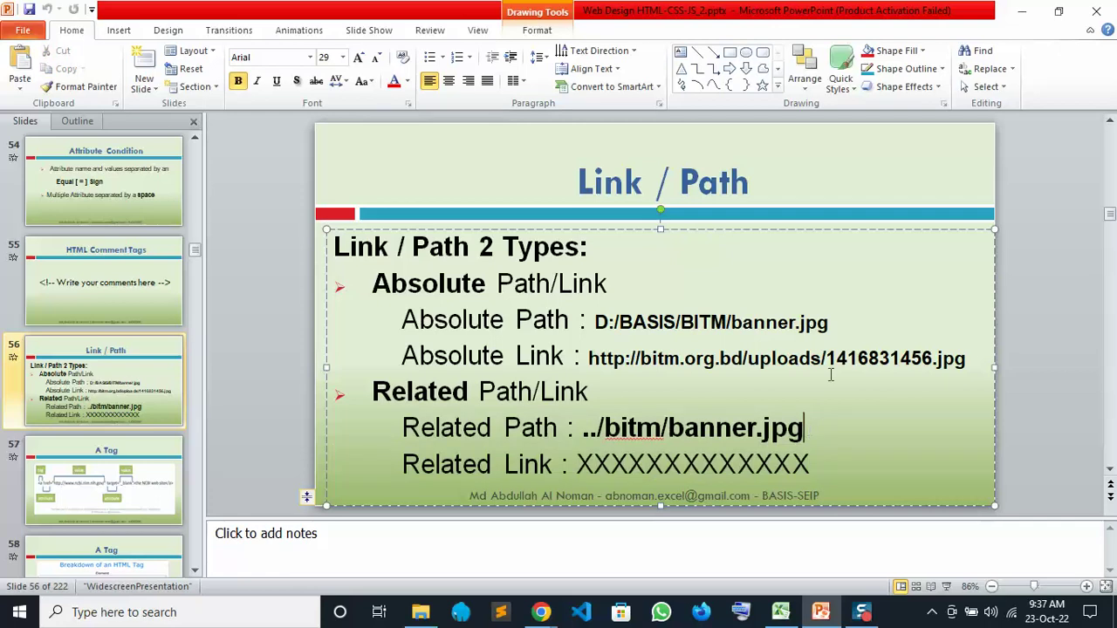
Step: Leave the slide for File Explorer, search the computer for paint and open the Paint app
{"action": "left_click", "coordinate": [423, 615]}
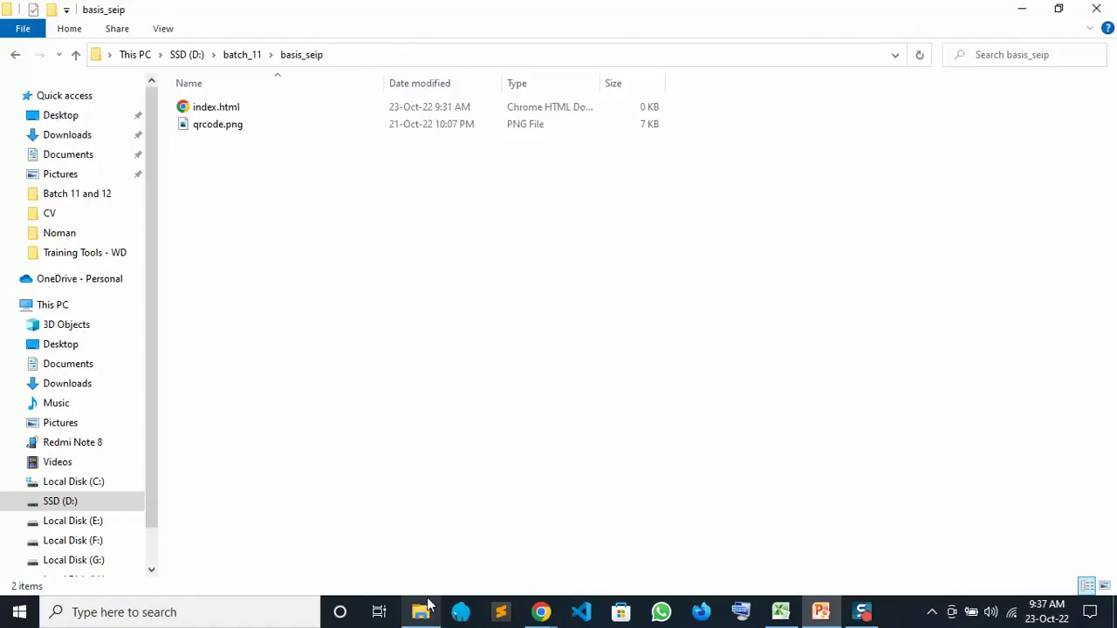
{"action": "left_click", "coordinate": [19, 612]}
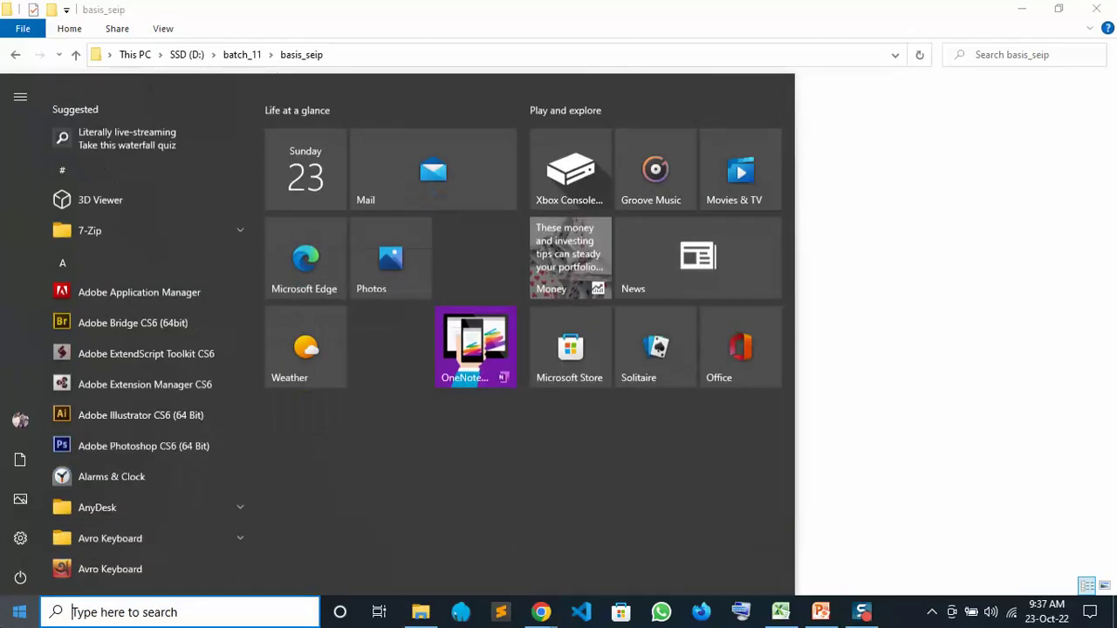
{"action": "scroll", "coordinate": [144, 452], "scroll_direction": "down", "scroll_amount": 5}
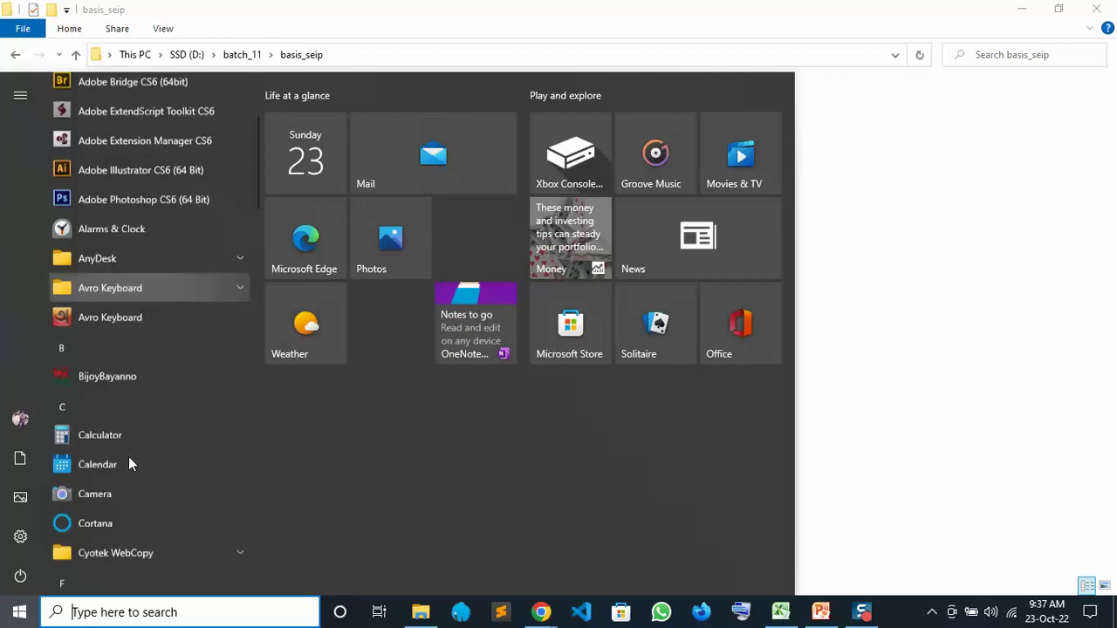
{"action": "scroll", "coordinate": [131, 506], "scroll_direction": "down", "scroll_amount": 10}
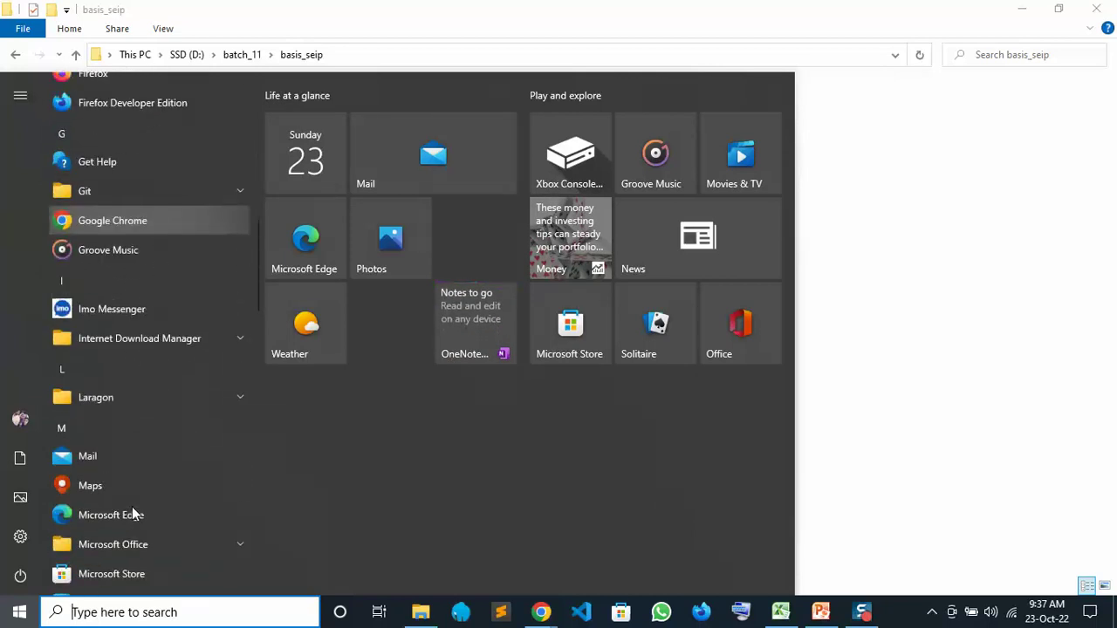
{"action": "left_click", "coordinate": [187, 612]}
{"action": "type", "text": "paint"}
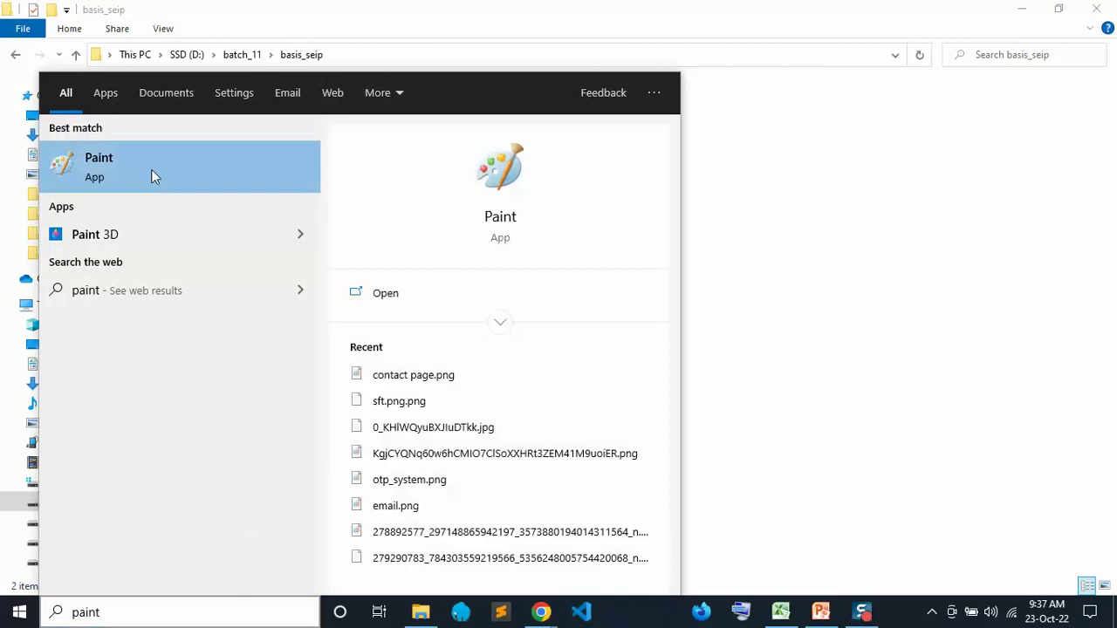
{"action": "left_click", "coordinate": [151, 170]}
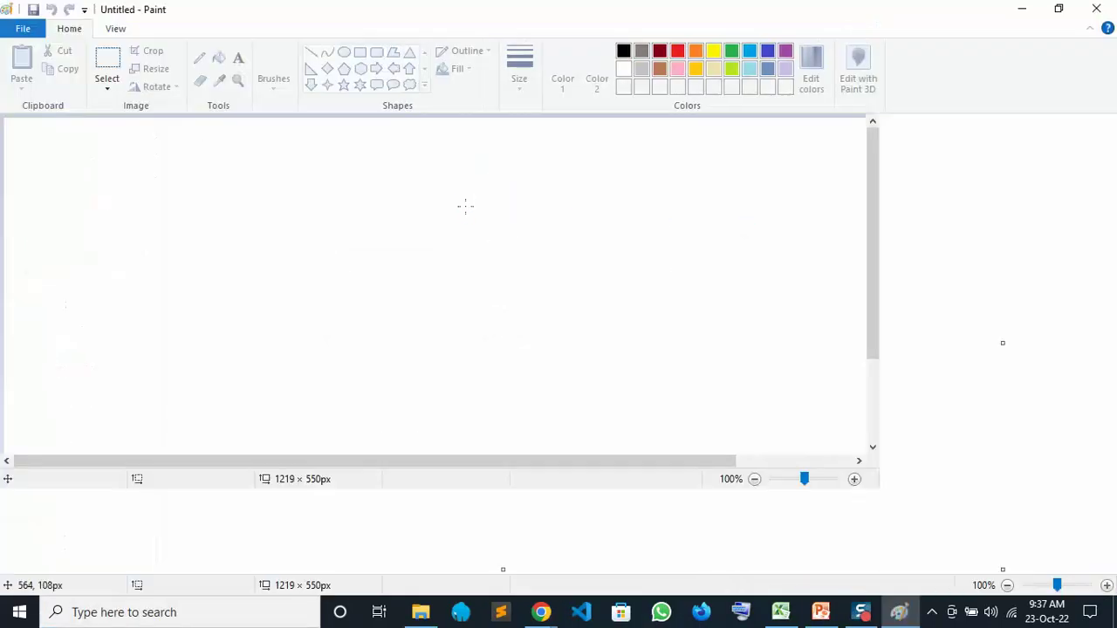
Step: Draw a black circle in the middle of the canvas and handwrite "Resources" inside it with the Pencil
{"action": "left_click", "coordinate": [343, 51]}
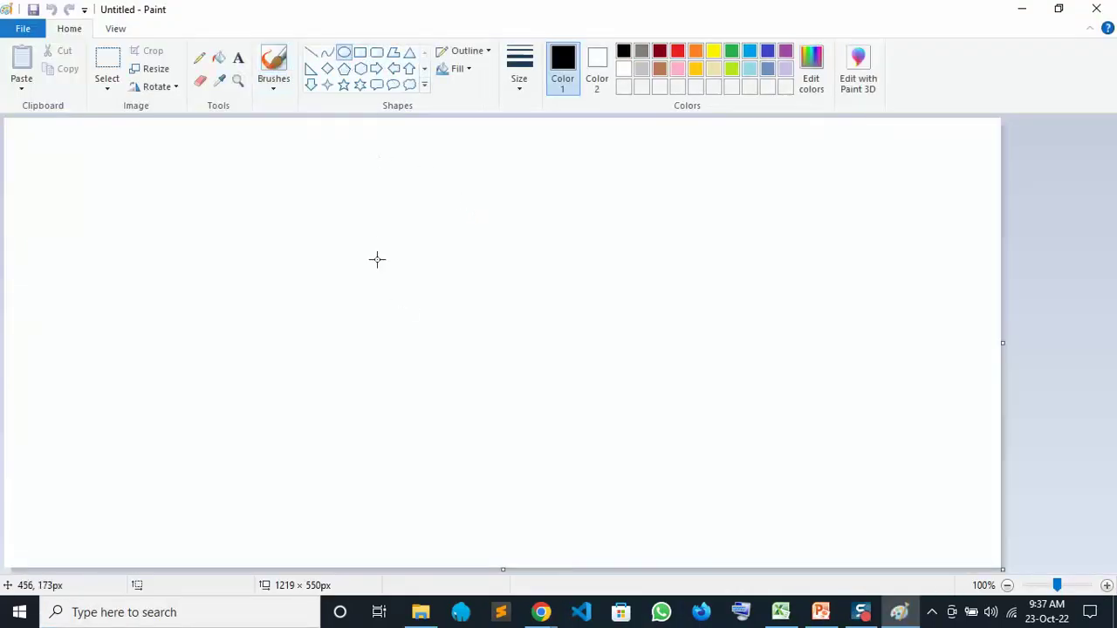
{"action": "left_click_drag", "start_coordinate": [386, 240], "coordinate": [607, 460]}
{"action": "left_click", "coordinate": [709, 421]}
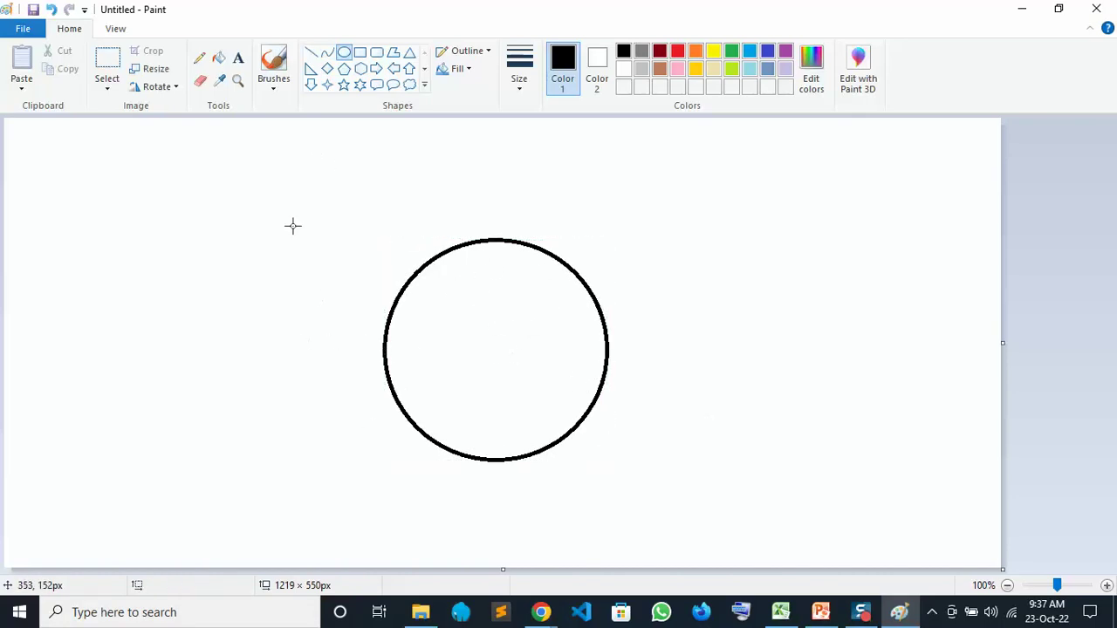
{"action": "left_click", "coordinate": [199, 58]}
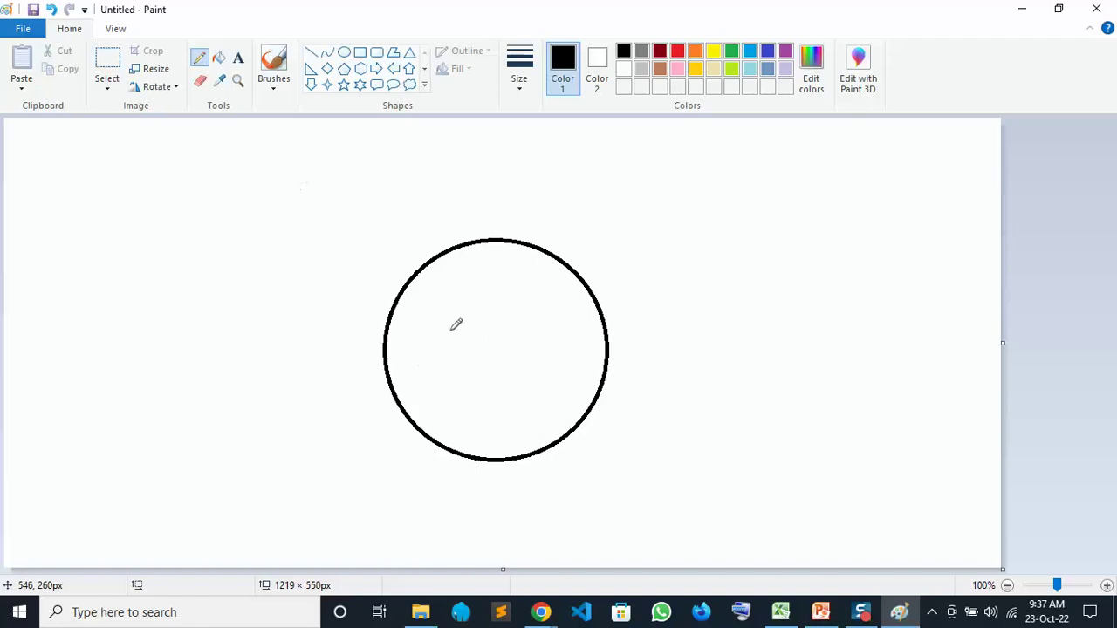
{"action": "mouse_move", "coordinate": [455, 328]}
{"action": "left_mouse_down"}
{"action": "mouse_move", "coordinate": [449, 357]}
{"action": "mouse_move", "coordinate": [480, 325]}
{"action": "mouse_move", "coordinate": [463, 351]}
{"action": "mouse_move", "coordinate": [499, 356]}
{"action": "mouse_move", "coordinate": [555, 338]}
{"action": "mouse_move", "coordinate": [561, 349]}
{"action": "mouse_move", "coordinate": [581, 333]}
{"action": "mouse_move", "coordinate": [575, 354]}
{"action": "left_mouse_up"}
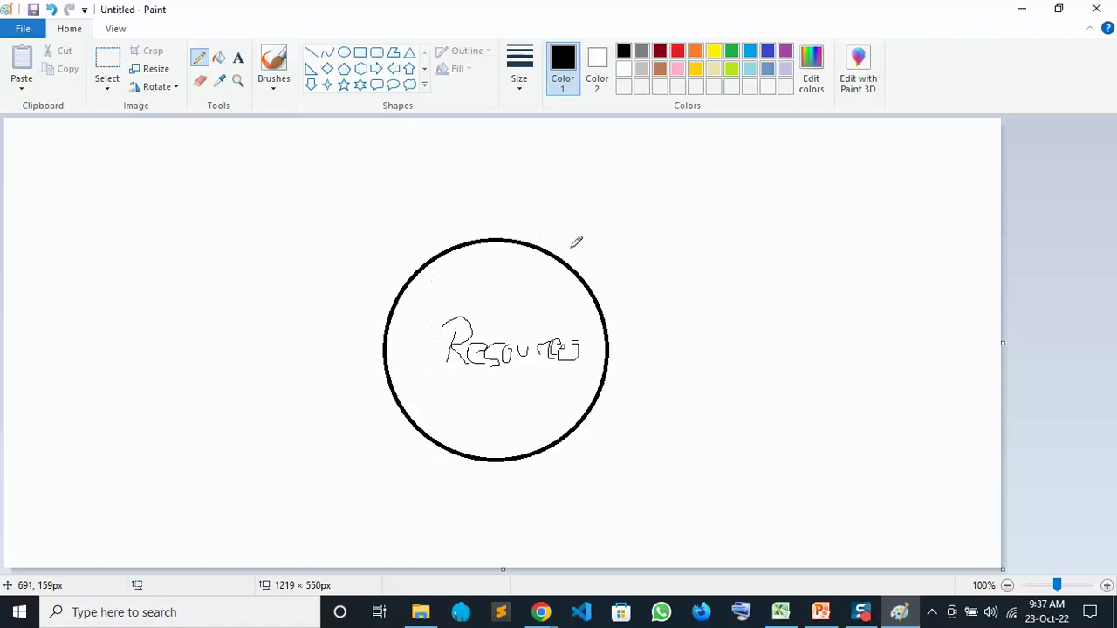
Step: Draw a short line out from the circle's upper right edge and handwrite "Root Folder" at its end
{"action": "mouse_move", "coordinate": [567, 262]}
{"action": "left_mouse_down"}
{"action": "mouse_move", "coordinate": [628, 242]}
{"action": "mouse_move", "coordinate": [647, 288]}
{"action": "left_mouse_up"}
{"action": "mouse_move", "coordinate": [642, 232]}
{"action": "left_mouse_down"}
{"action": "mouse_move", "coordinate": [676, 221]}
{"action": "mouse_move", "coordinate": [695, 259]}
{"action": "mouse_move", "coordinate": [684, 265]}
{"action": "mouse_move", "coordinate": [703, 253]}
{"action": "mouse_move", "coordinate": [709, 288]}
{"action": "left_mouse_up"}
{"action": "left_click_drag", "start_coordinate": [767, 244], "coordinate": [768, 283]}
{"action": "mouse_move", "coordinate": [762, 243]}
{"action": "left_mouse_down"}
{"action": "mouse_move", "coordinate": [795, 236]}
{"action": "mouse_move", "coordinate": [792, 261]}
{"action": "mouse_move", "coordinate": [815, 272]}
{"action": "left_mouse_up"}
{"action": "left_click_drag", "start_coordinate": [819, 230], "coordinate": [824, 290]}
{"action": "mouse_move", "coordinate": [848, 230]}
{"action": "left_mouse_down"}
{"action": "mouse_move", "coordinate": [843, 267]}
{"action": "mouse_move", "coordinate": [876, 267]}
{"action": "mouse_move", "coordinate": [895, 246]}
{"action": "mouse_move", "coordinate": [893, 269]}
{"action": "left_mouse_up"}
Step: Handwrite "Main" and "Project" below "Root Folder", each followed by a ditto mark for Folder
{"action": "mouse_move", "coordinate": [663, 324]}
{"action": "left_mouse_down"}
{"action": "mouse_move", "coordinate": [658, 366]}
{"action": "mouse_move", "coordinate": [698, 331]}
{"action": "mouse_move", "coordinate": [701, 356]}
{"action": "mouse_move", "coordinate": [720, 339]}
{"action": "mouse_move", "coordinate": [744, 355]}
{"action": "mouse_move", "coordinate": [824, 352]}
{"action": "left_mouse_up"}
{"action": "mouse_move", "coordinate": [655, 403]}
{"action": "left_mouse_down"}
{"action": "mouse_move", "coordinate": [656, 447]}
{"action": "mouse_move", "coordinate": [656, 428]}
{"action": "mouse_move", "coordinate": [687, 442]}
{"action": "mouse_move", "coordinate": [731, 431]}
{"action": "mouse_move", "coordinate": [717, 455]}
{"action": "mouse_move", "coordinate": [760, 440]}
{"action": "left_mouse_up"}
{"action": "left_click_drag", "start_coordinate": [772, 403], "coordinate": [771, 438]}
{"action": "left_click_drag", "start_coordinate": [757, 411], "coordinate": [770, 410]}
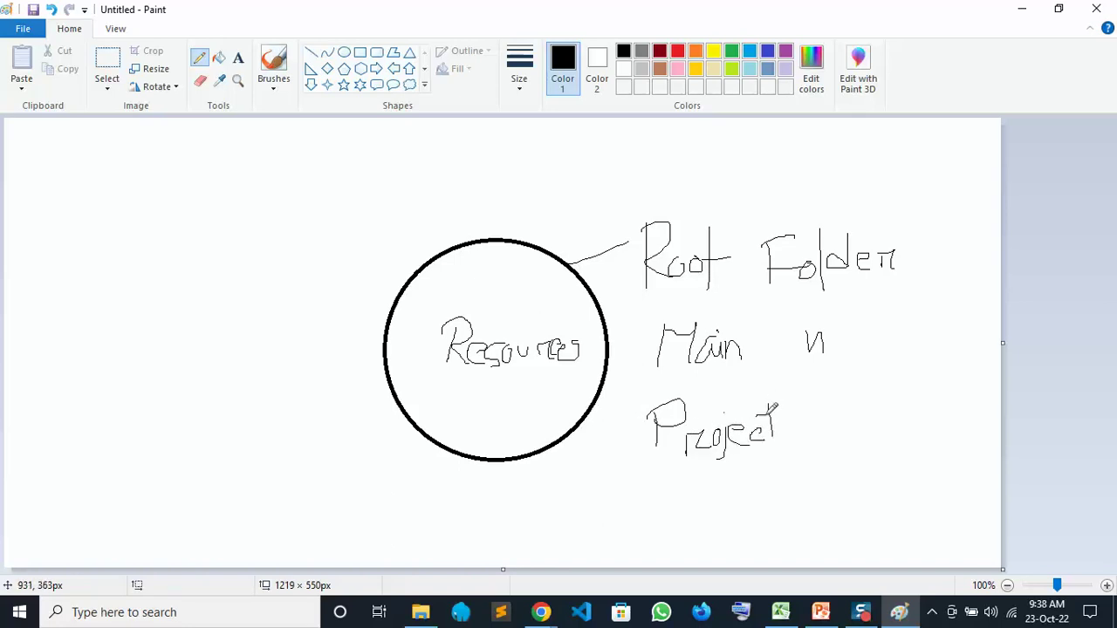
{"action": "left_click_drag", "start_coordinate": [842, 410], "coordinate": [858, 427]}
Step: Underline "Resources" and "Root Folder", and put a tick beside each of the three folder names
{"action": "left_click_drag", "start_coordinate": [444, 389], "coordinate": [525, 378]}
{"action": "left_click_drag", "start_coordinate": [937, 246], "coordinate": [979, 226]}
{"action": "left_click_drag", "start_coordinate": [876, 332], "coordinate": [936, 308]}
{"action": "left_click_drag", "start_coordinate": [892, 407], "coordinate": [944, 401]}
{"action": "left_click_drag", "start_coordinate": [652, 297], "coordinate": [921, 267]}
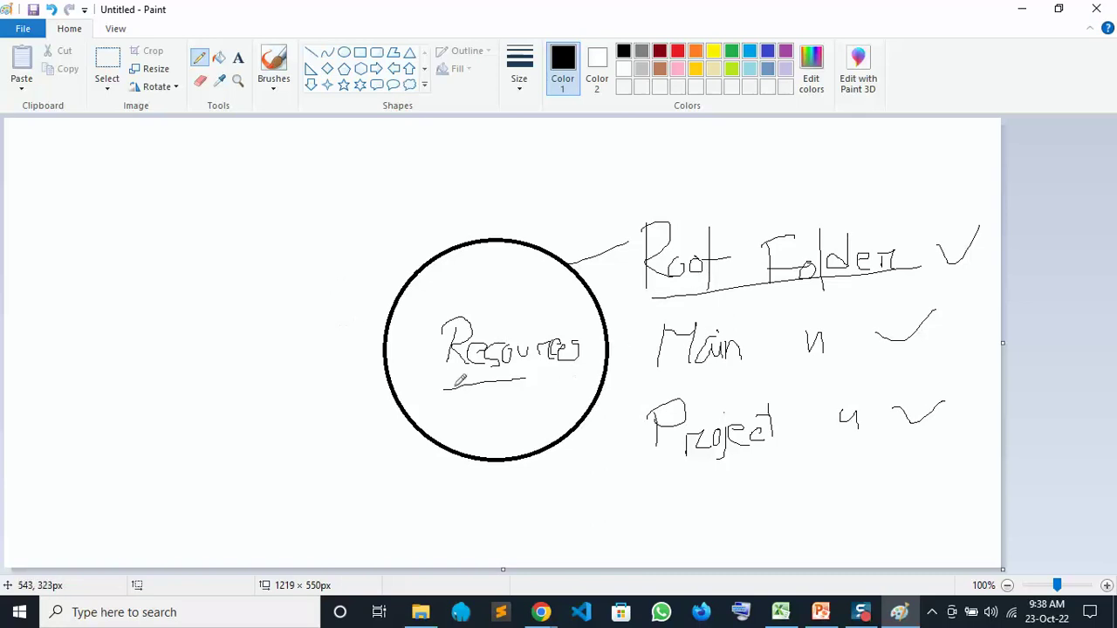
{"action": "left_click_drag", "start_coordinate": [446, 387], "coordinate": [556, 373]}
Step: Draw a curved line from "Resources" out of the circle and handwrite the list HTML, Image, Audio, Video and File beside it
{"action": "left_click_drag", "start_coordinate": [443, 346], "coordinate": [236, 268]}
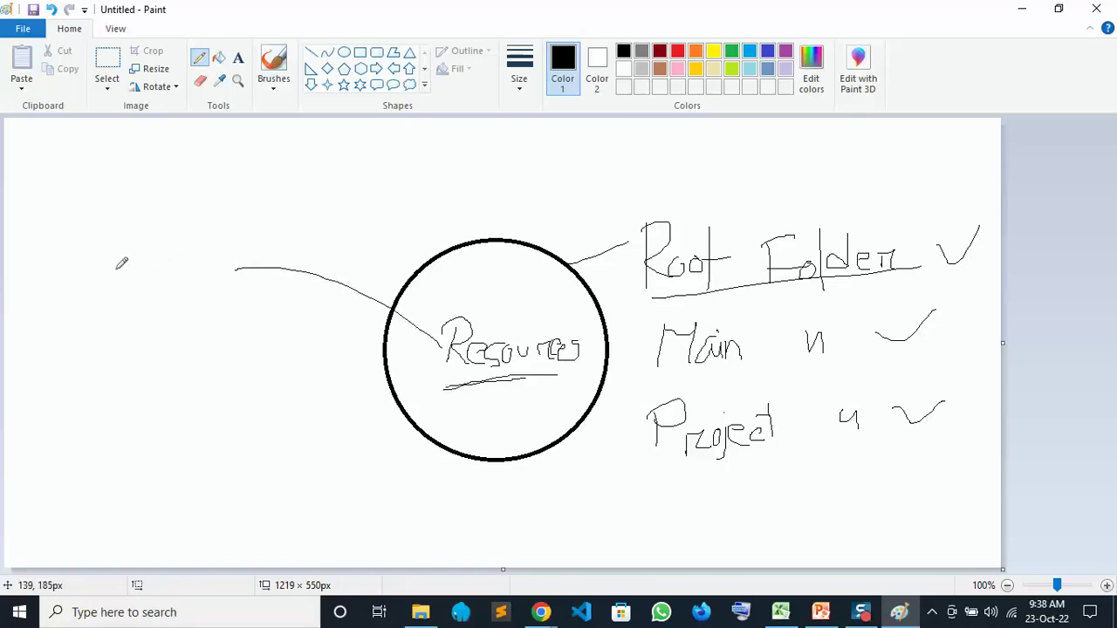
{"action": "mouse_move", "coordinate": [137, 259]}
{"action": "left_mouse_down"}
{"action": "mouse_move", "coordinate": [129, 297]}
{"action": "mouse_move", "coordinate": [161, 299]}
{"action": "mouse_move", "coordinate": [164, 274]}
{"action": "mouse_move", "coordinate": [187, 258]}
{"action": "mouse_move", "coordinate": [178, 312]}
{"action": "mouse_move", "coordinate": [197, 267]}
{"action": "mouse_move", "coordinate": [215, 270]}
{"action": "mouse_move", "coordinate": [225, 297]}
{"action": "mouse_move", "coordinate": [255, 295]}
{"action": "left_mouse_up"}
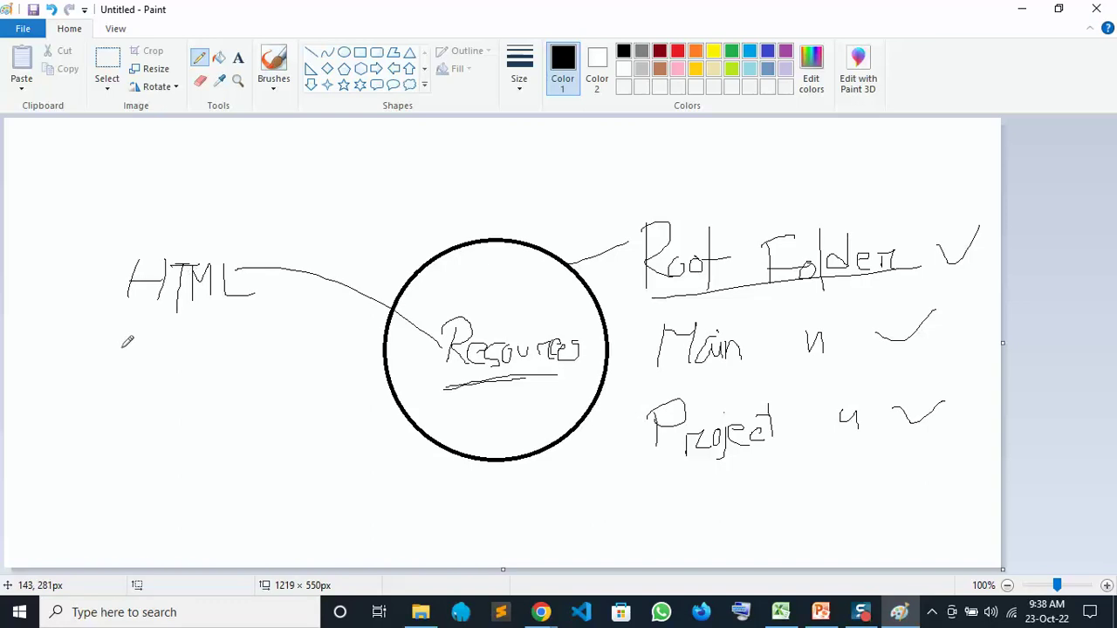
{"action": "mouse_move", "coordinate": [140, 350]}
{"action": "left_mouse_down"}
{"action": "mouse_move", "coordinate": [128, 349]}
{"action": "mouse_move", "coordinate": [120, 374]}
{"action": "mouse_move", "coordinate": [166, 356]}
{"action": "mouse_move", "coordinate": [185, 371]}
{"action": "mouse_move", "coordinate": [201, 349]}
{"action": "mouse_move", "coordinate": [213, 374]}
{"action": "mouse_move", "coordinate": [236, 357]}
{"action": "left_mouse_up"}
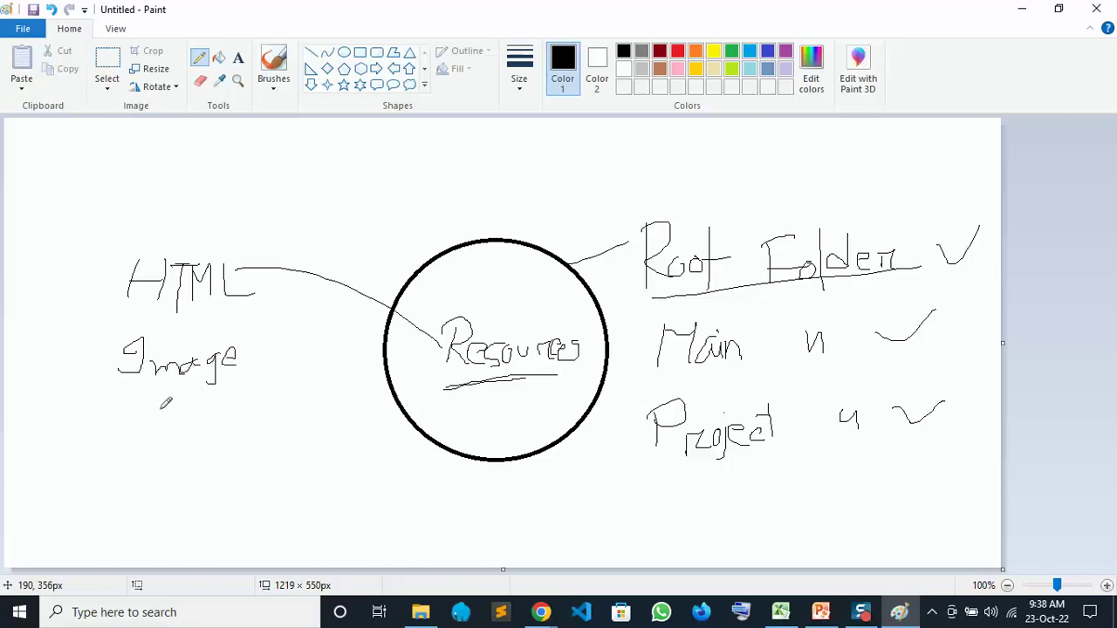
{"action": "mouse_move", "coordinate": [148, 407]}
{"action": "left_mouse_down"}
{"action": "mouse_move", "coordinate": [125, 448]}
{"action": "mouse_move", "coordinate": [158, 447]}
{"action": "mouse_move", "coordinate": [167, 425]}
{"action": "mouse_move", "coordinate": [194, 417]}
{"action": "mouse_move", "coordinate": [215, 437]}
{"action": "mouse_move", "coordinate": [247, 422]}
{"action": "left_mouse_up"}
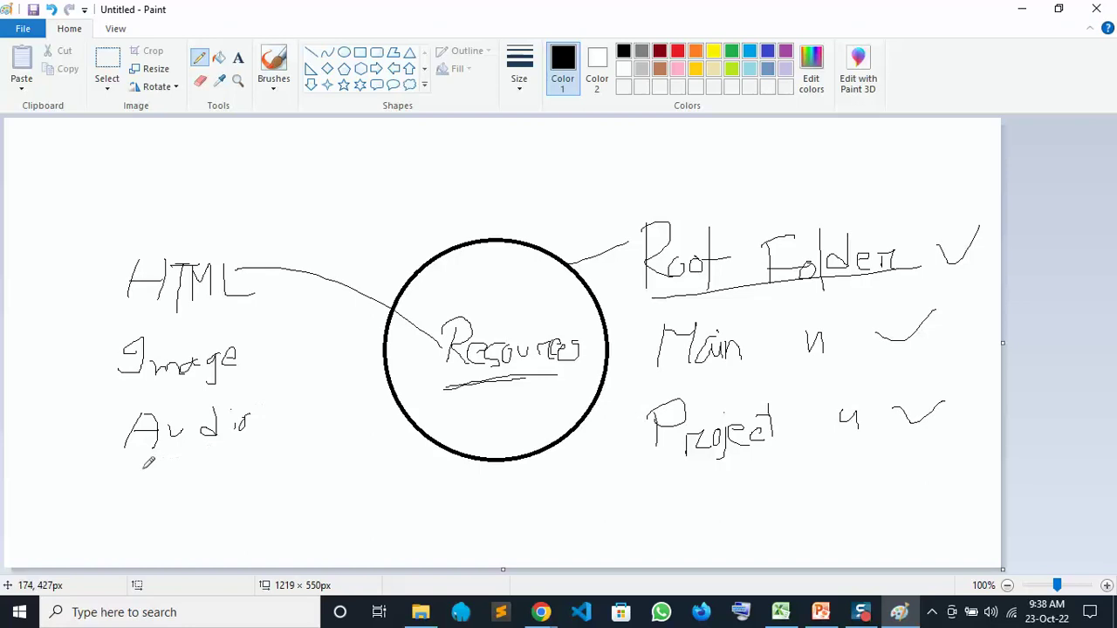
{"action": "mouse_move", "coordinate": [131, 476]}
{"action": "left_mouse_down"}
{"action": "mouse_move", "coordinate": [174, 461]}
{"action": "mouse_move", "coordinate": [179, 478]}
{"action": "mouse_move", "coordinate": [203, 460]}
{"action": "mouse_move", "coordinate": [228, 471]}
{"action": "left_mouse_up"}
{"action": "mouse_move", "coordinate": [148, 515]}
{"action": "left_mouse_down"}
{"action": "mouse_move", "coordinate": [159, 522]}
{"action": "mouse_move", "coordinate": [153, 537]}
{"action": "mouse_move", "coordinate": [177, 516]}
{"action": "mouse_move", "coordinate": [196, 540]}
{"action": "mouse_move", "coordinate": [219, 531]}
{"action": "left_mouse_up"}
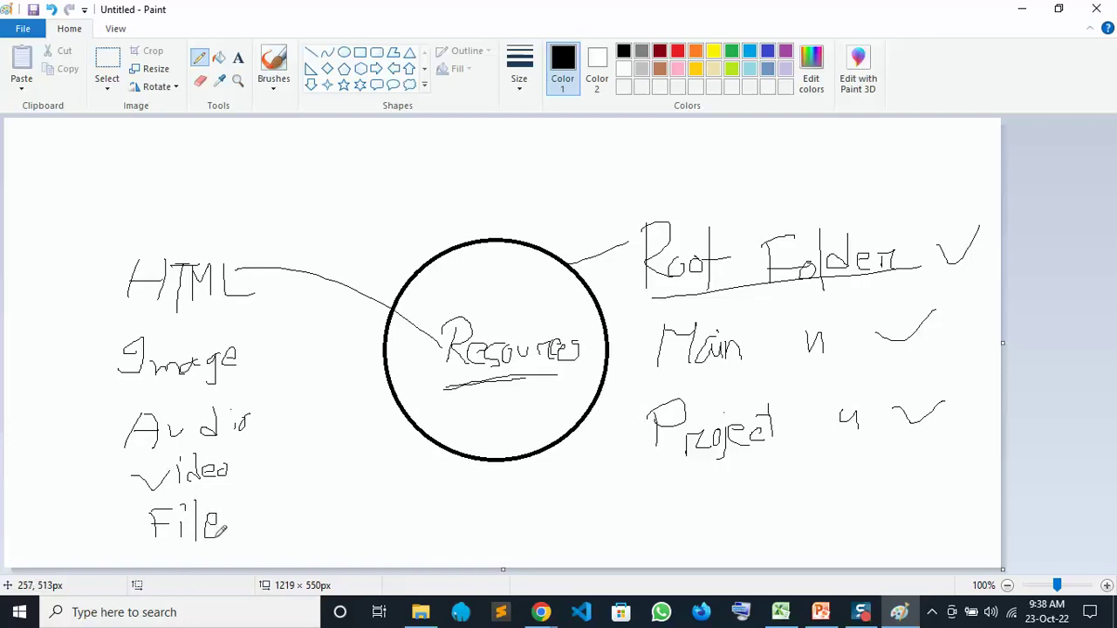
Step: Add dashes after Image, Audio, Video and File, and handwrite "(Fonts)" as the example beside File
{"action": "left_click_drag", "start_coordinate": [250, 360], "coordinate": [282, 348]}
{"action": "left_click_drag", "start_coordinate": [274, 420], "coordinate": [285, 419]}
{"action": "left_click_drag", "start_coordinate": [234, 471], "coordinate": [276, 469]}
{"action": "mouse_move", "coordinate": [237, 521]}
{"action": "left_mouse_down"}
{"action": "mouse_move", "coordinate": [260, 521]}
{"action": "mouse_move", "coordinate": [271, 556]}
{"action": "left_mouse_up"}
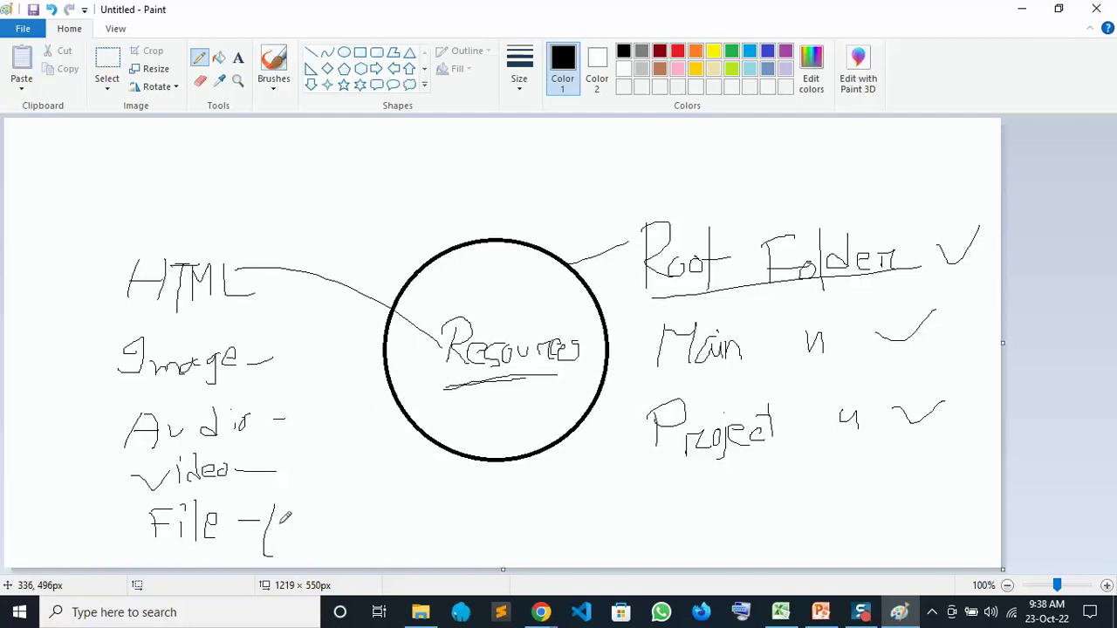
{"action": "left_click_drag", "start_coordinate": [289, 513], "coordinate": [289, 554]}
{"action": "mouse_move", "coordinate": [288, 515]}
{"action": "left_mouse_down"}
{"action": "mouse_move", "coordinate": [329, 513]}
{"action": "mouse_move", "coordinate": [327, 529]}
{"action": "mouse_move", "coordinate": [361, 548]}
{"action": "mouse_move", "coordinate": [373, 518]}
{"action": "mouse_move", "coordinate": [373, 546]}
{"action": "left_mouse_up"}
{"action": "mouse_move", "coordinate": [366, 521]}
{"action": "left_mouse_down"}
{"action": "mouse_move", "coordinate": [378, 526]}
{"action": "mouse_move", "coordinate": [377, 546]}
{"action": "left_mouse_up"}
{"action": "left_click_drag", "start_coordinate": [406, 502], "coordinate": [418, 540]}
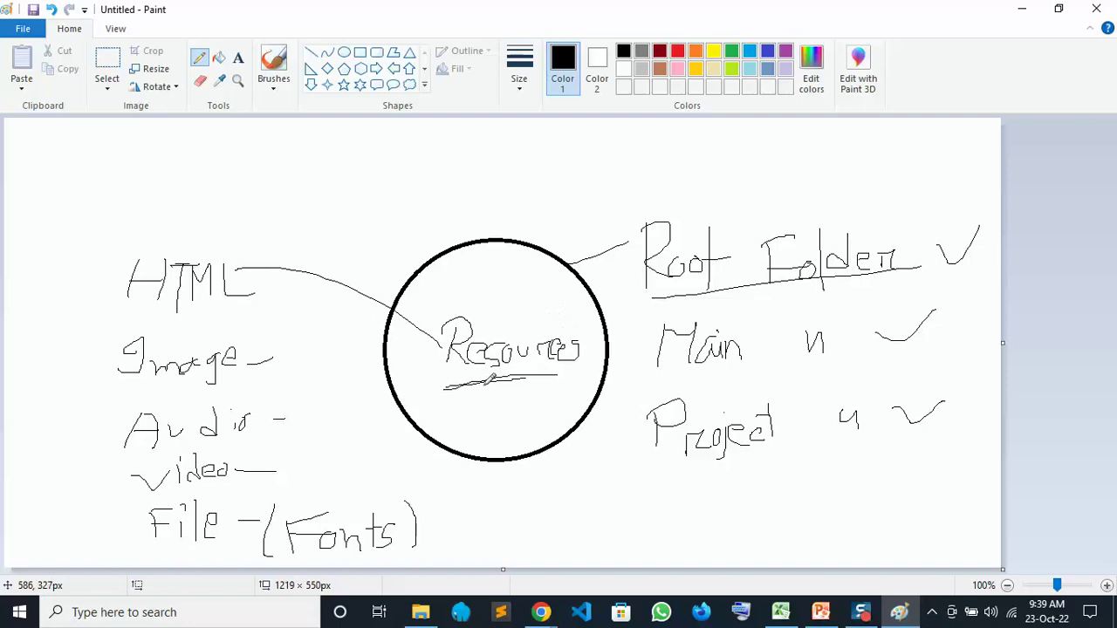
Step: Draw a bent line above HTML towards the circle and handwrite "Absolute Path" with a tick across the upper canvas
{"action": "mouse_move", "coordinate": [78, 238]}
{"action": "left_mouse_down"}
{"action": "mouse_move", "coordinate": [311, 231]}
{"action": "mouse_move", "coordinate": [361, 294]}
{"action": "left_mouse_up"}
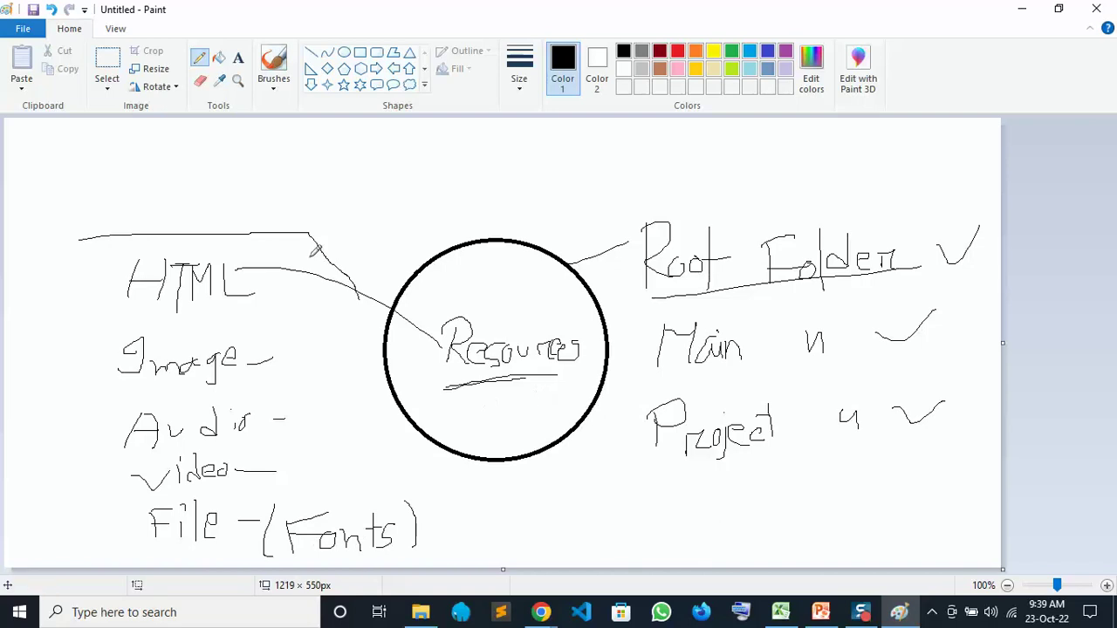
{"action": "mouse_move", "coordinate": [244, 157]}
{"action": "left_mouse_down"}
{"action": "mouse_move", "coordinate": [253, 184]}
{"action": "mouse_move", "coordinate": [316, 173]}
{"action": "mouse_move", "coordinate": [310, 187]}
{"action": "mouse_move", "coordinate": [353, 186]}
{"action": "mouse_move", "coordinate": [374, 170]}
{"action": "mouse_move", "coordinate": [384, 186]}
{"action": "mouse_move", "coordinate": [402, 171]}
{"action": "mouse_move", "coordinate": [417, 185]}
{"action": "left_mouse_up"}
{"action": "mouse_move", "coordinate": [498, 148]}
{"action": "left_mouse_down"}
{"action": "mouse_move", "coordinate": [515, 165]}
{"action": "mouse_move", "coordinate": [544, 149]}
{"action": "mouse_move", "coordinate": [560, 178]}
{"action": "mouse_move", "coordinate": [627, 150]}
{"action": "left_mouse_up"}
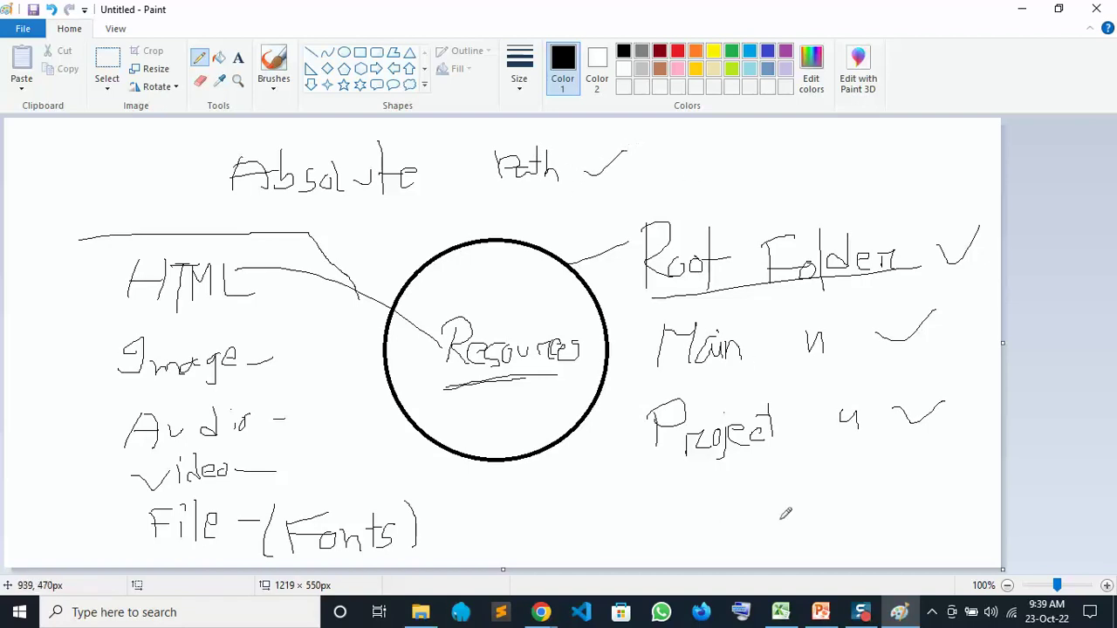
Step: Switch to PowerPoint, highlight the absolute path D:/BASIS/BITM/banner.jpg, and check the class in the Google Meet call
{"action": "left_click", "coordinate": [820, 612]}
{"action": "left_click_drag", "start_coordinate": [595, 316], "coordinate": [830, 307]}
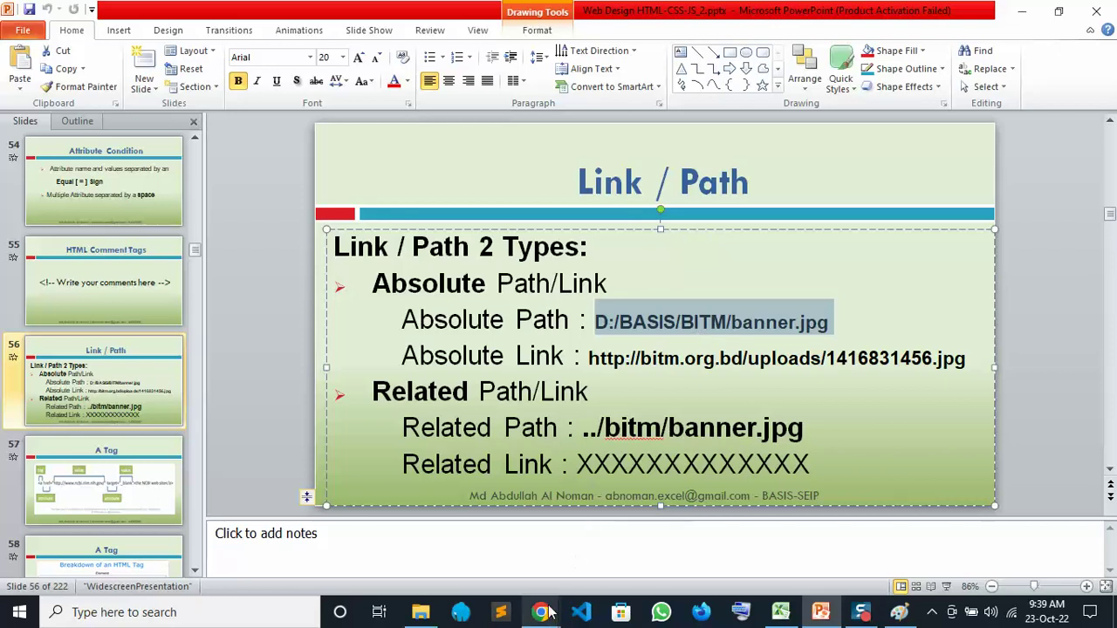
{"action": "mouse_move", "coordinate": [545, 613]}
{"action": "left_click", "coordinate": [443, 463]}
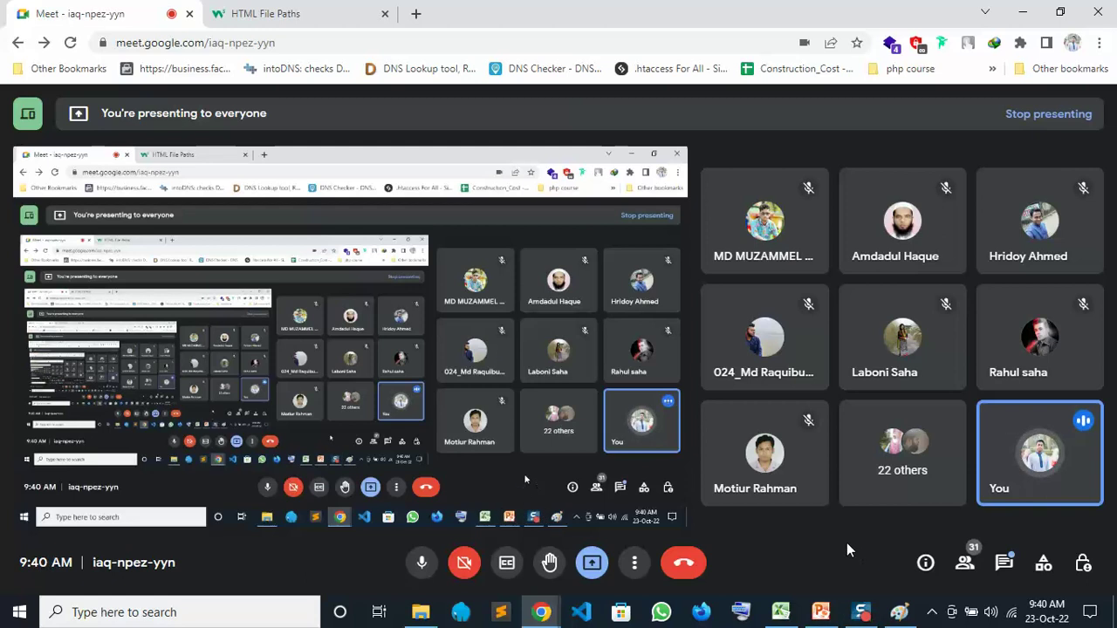
Step: Return to Paint, underline "Absolute Path" and extend the heading with a handwritten "/ Link"
{"action": "left_click", "coordinate": [898, 612]}
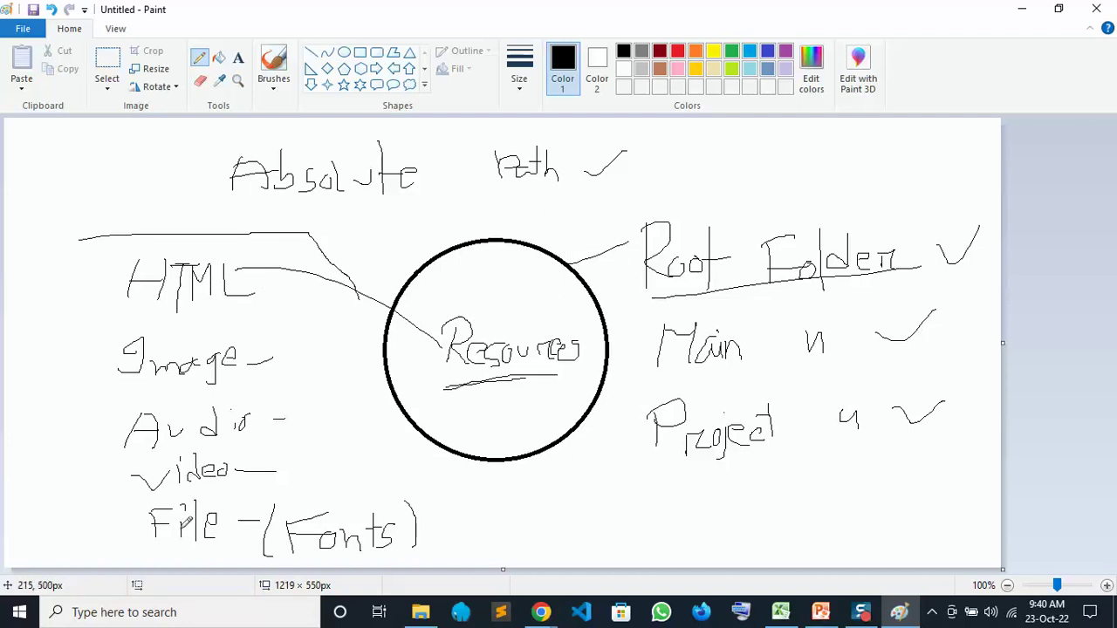
{"action": "left_click_drag", "start_coordinate": [227, 208], "coordinate": [552, 181]}
{"action": "mouse_move", "coordinate": [599, 138]}
{"action": "left_mouse_down"}
{"action": "mouse_move", "coordinate": [627, 152]}
{"action": "mouse_move", "coordinate": [632, 185]}
{"action": "mouse_move", "coordinate": [669, 168]}
{"action": "mouse_move", "coordinate": [740, 197]}
{"action": "left_mouse_up"}
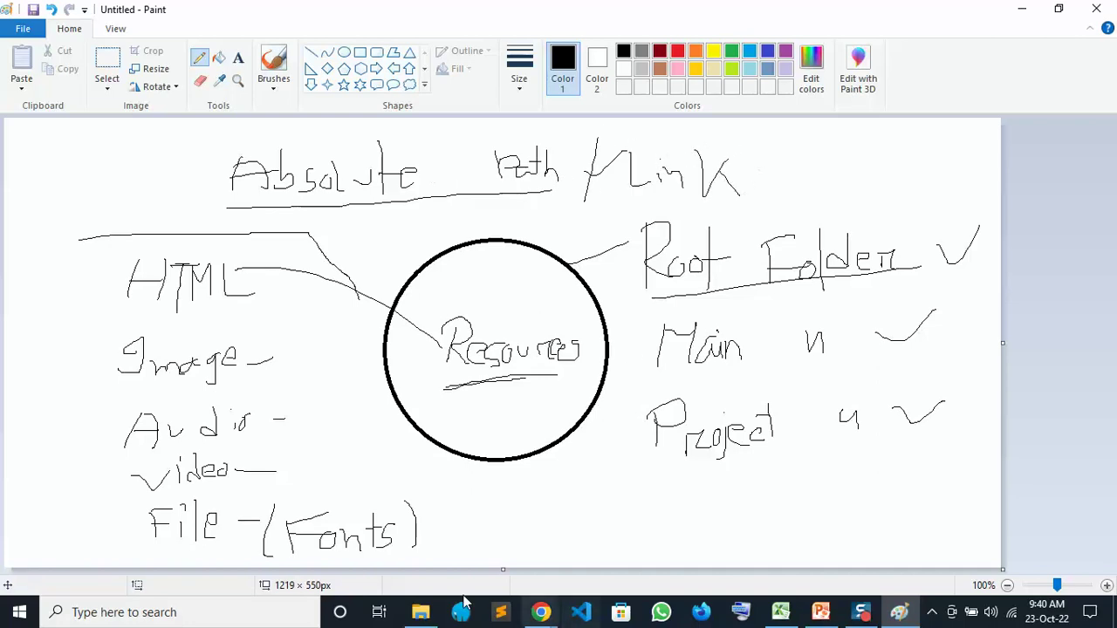
Step: Switch to File Explorer and point out index.html and qrcode.png in the basis_seip folder
{"action": "left_click", "coordinate": [419, 611]}
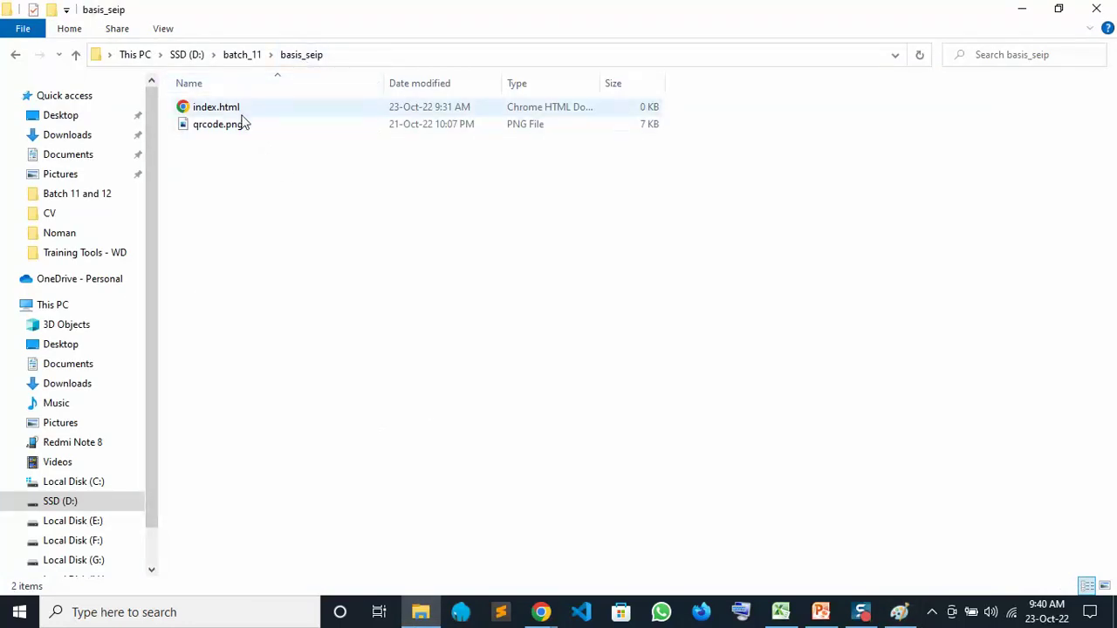
{"action": "left_click_drag", "start_coordinate": [229, 112], "coordinate": [531, 121]}
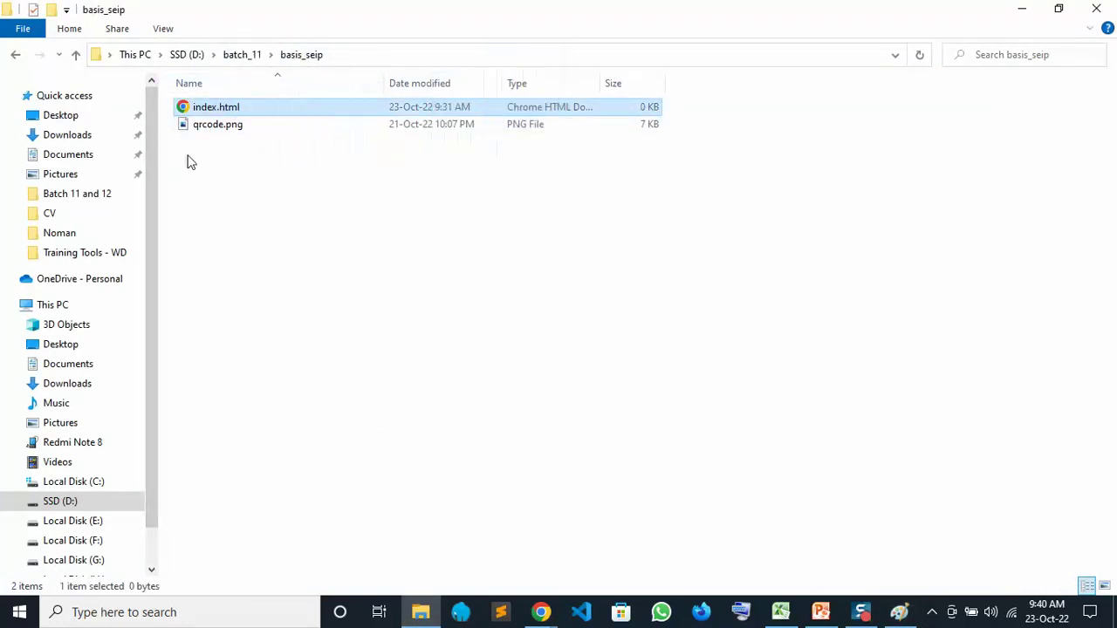
{"action": "left_click_drag", "start_coordinate": [203, 127], "coordinate": [246, 136]}
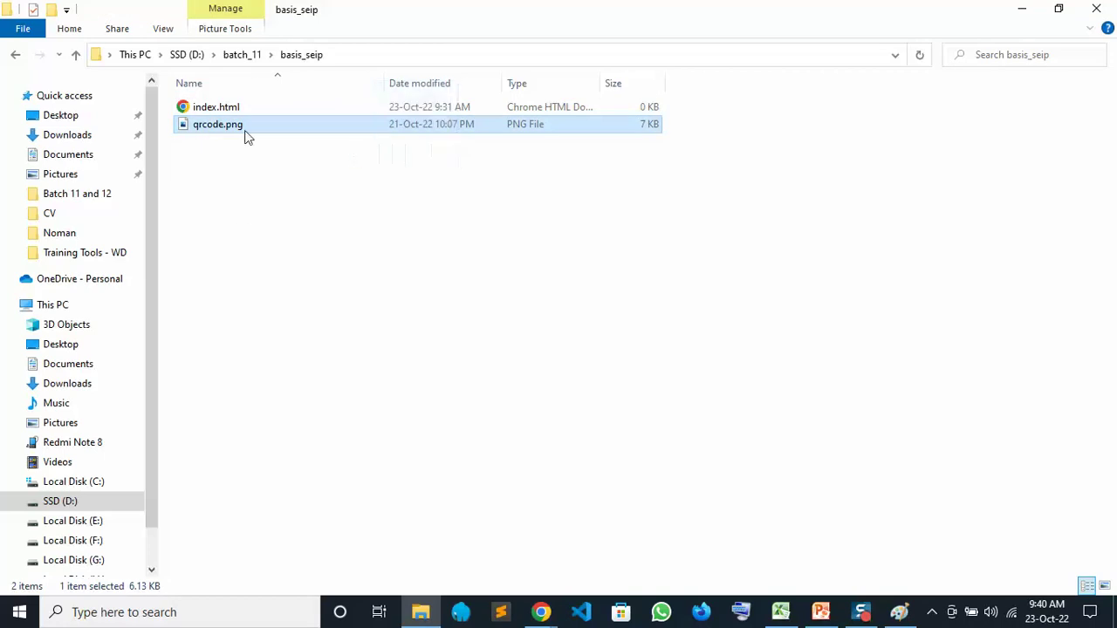
Step: Copy 8.PNG from the Pictures folder into the basis_seip folder
{"action": "left_click", "coordinate": [76, 177]}
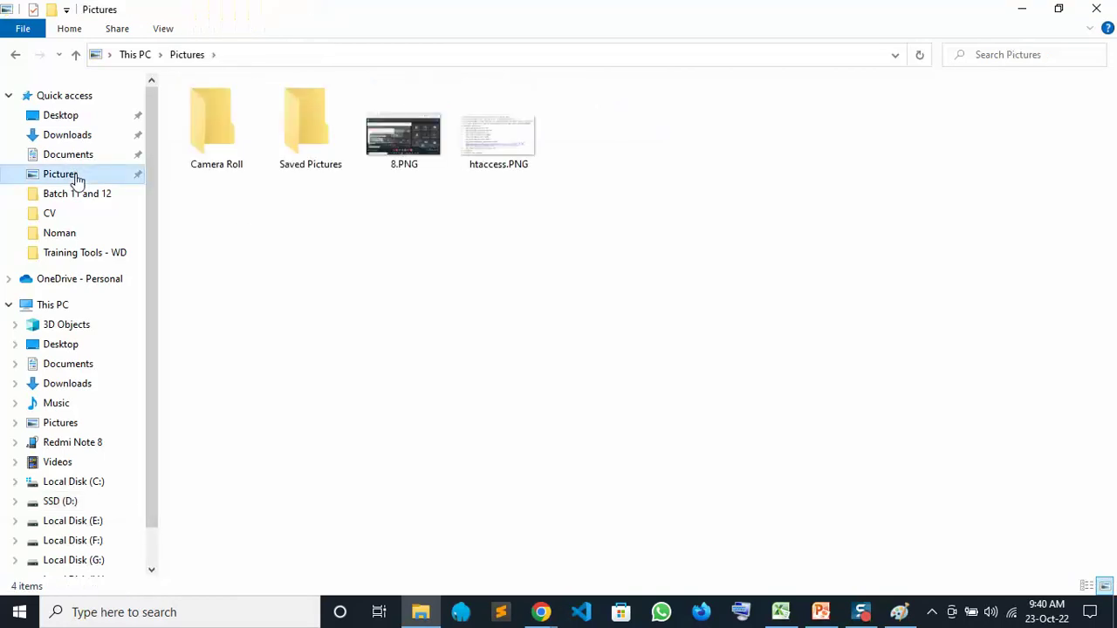
{"action": "left_click", "coordinate": [393, 139]}
{"action": "left_click", "coordinate": [19, 55]}
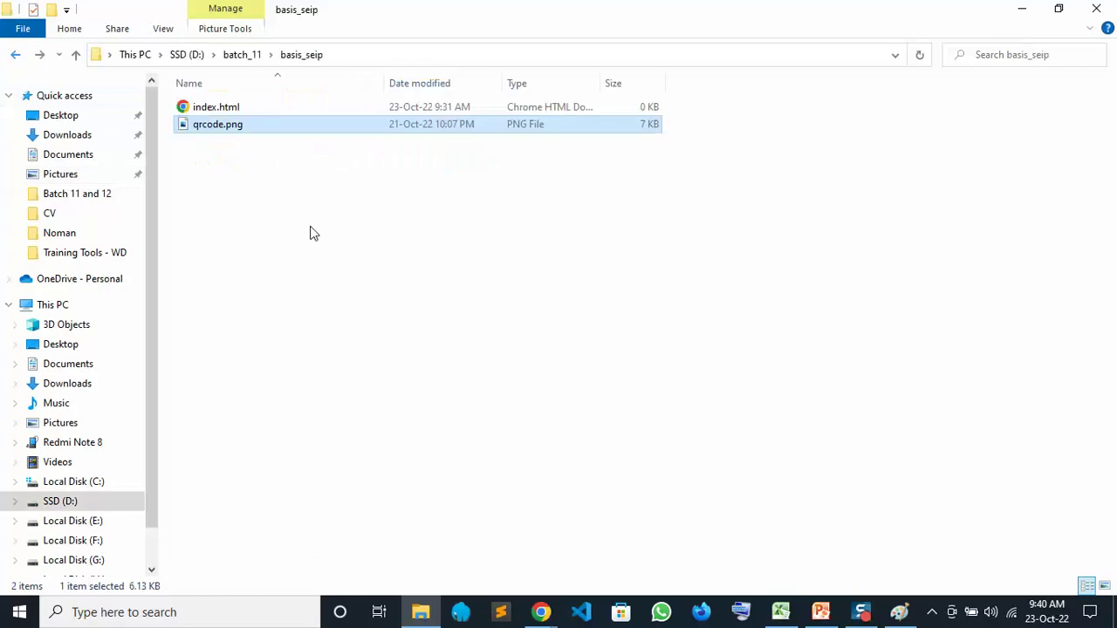
{"action": "left_click", "coordinate": [93, 197]}
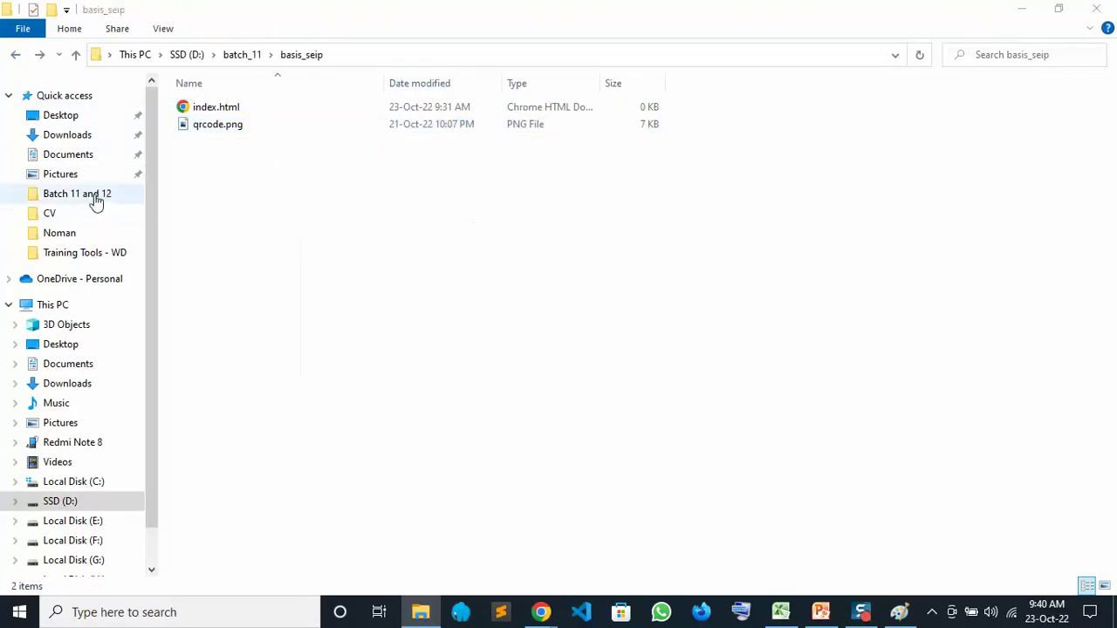
{"action": "left_click", "coordinate": [259, 215]}
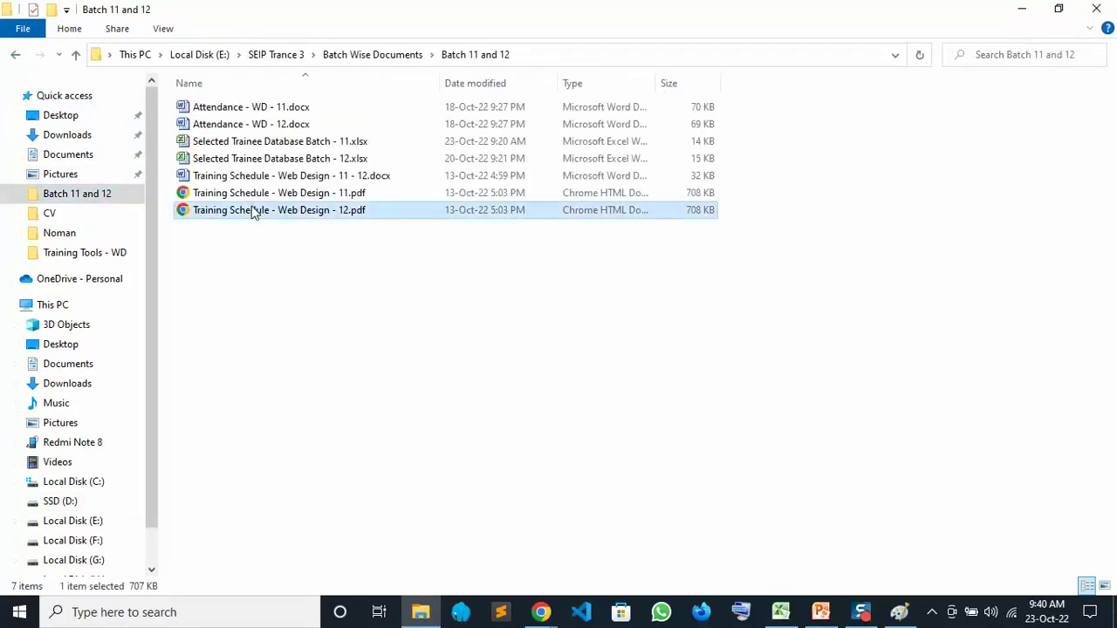
{"action": "left_click", "coordinate": [15, 55]}
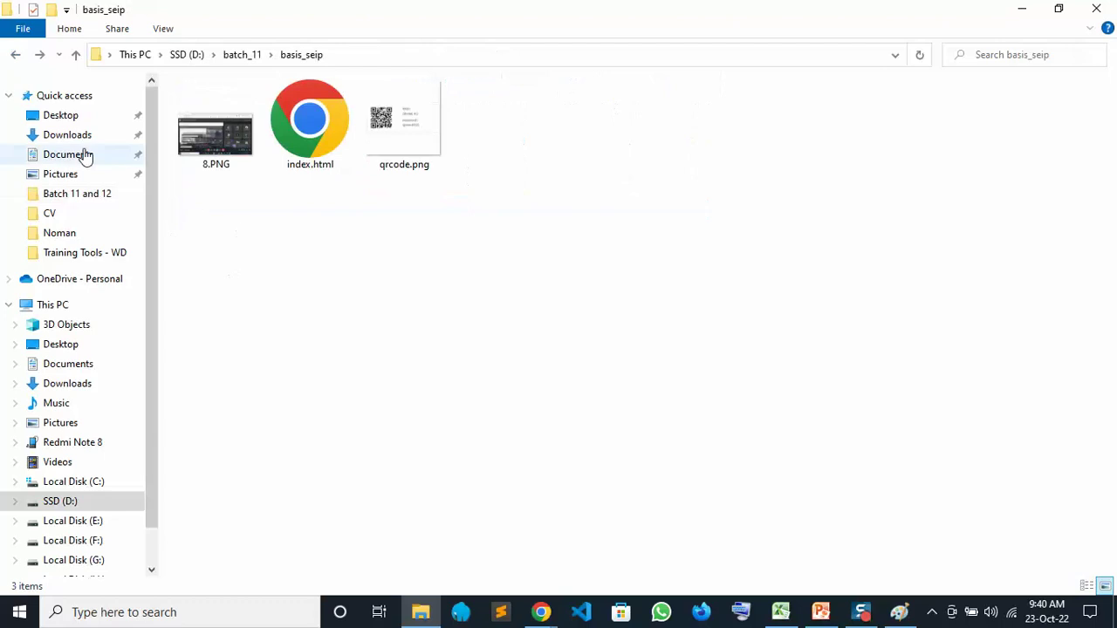
{"action": "left_click", "coordinate": [15, 55]}
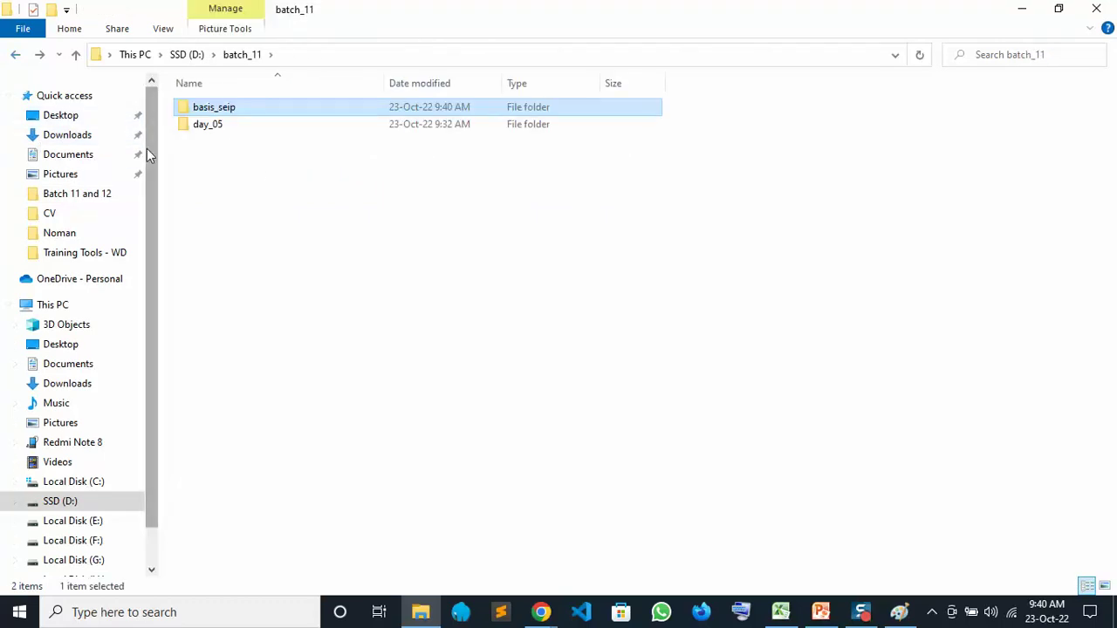
Step: Copy Training Schedule - Web Design - 11.pdf from the Batch 11 and 12 folder into basis_seip with TeraCopy
{"action": "left_click", "coordinate": [80, 194]}
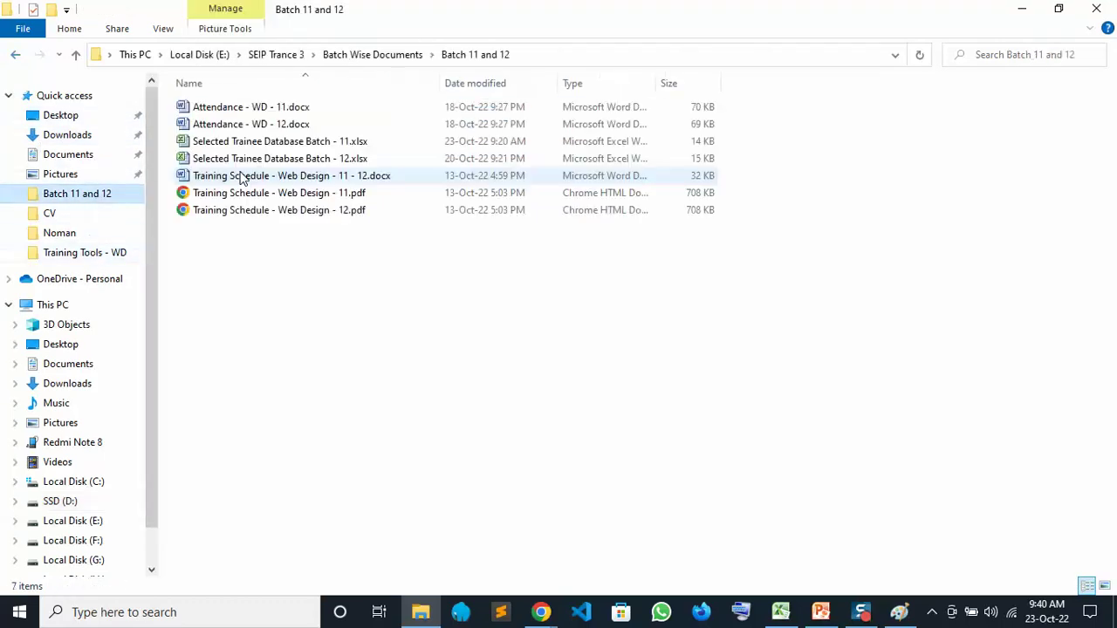
{"action": "left_click", "coordinate": [252, 210]}
{"action": "double_click", "coordinate": [249, 192]}
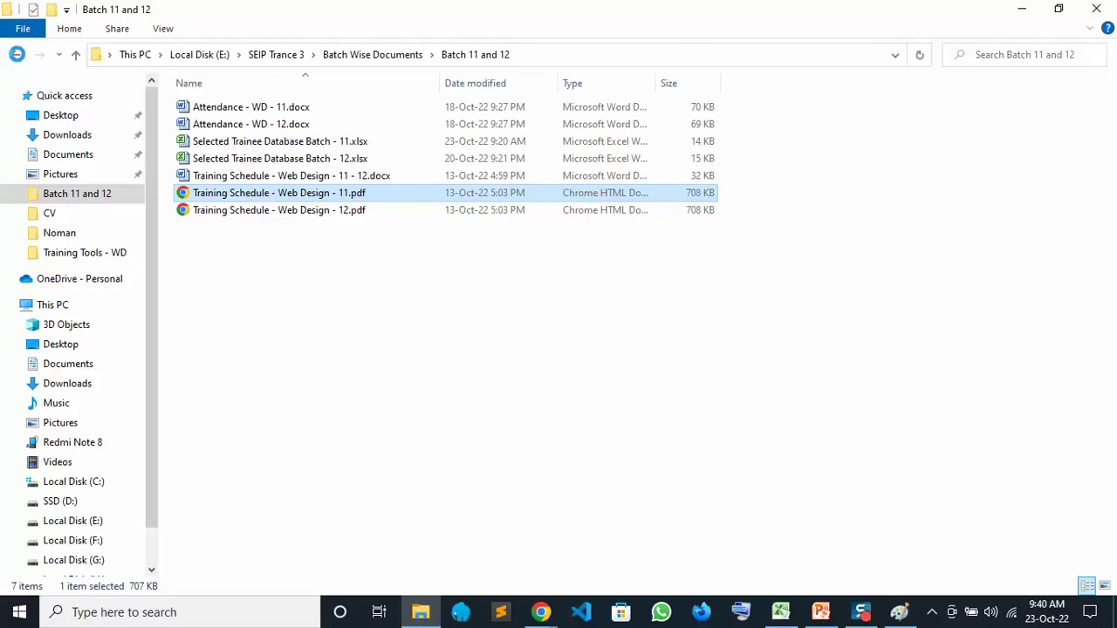
{"action": "left_click", "coordinate": [16, 55]}
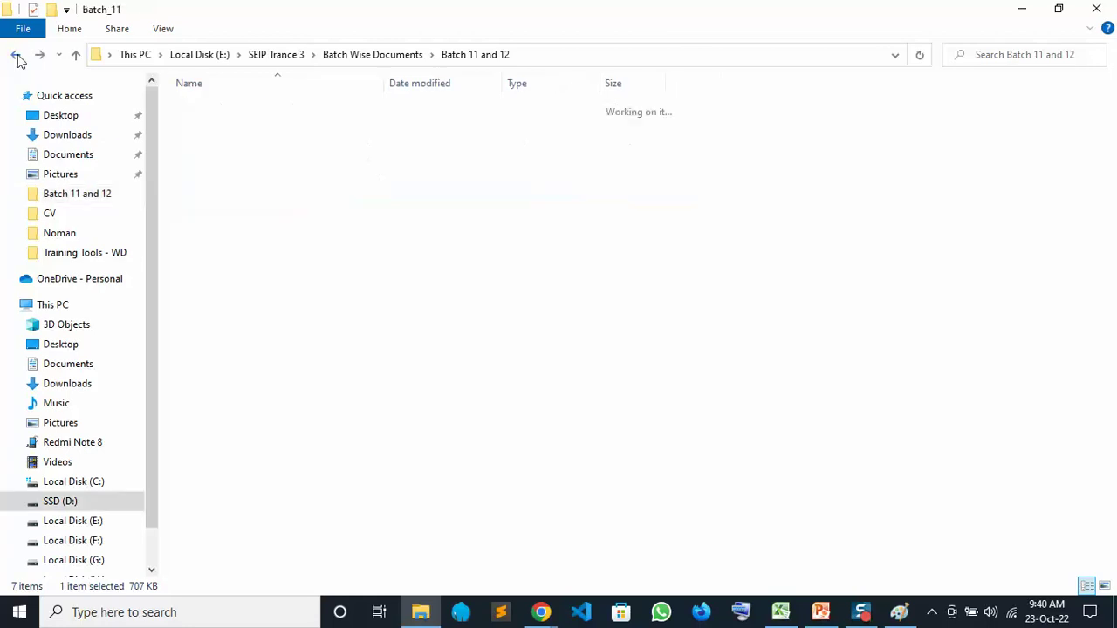
{"action": "left_click", "coordinate": [17, 55]}
{"action": "left_click", "coordinate": [335, 272]}
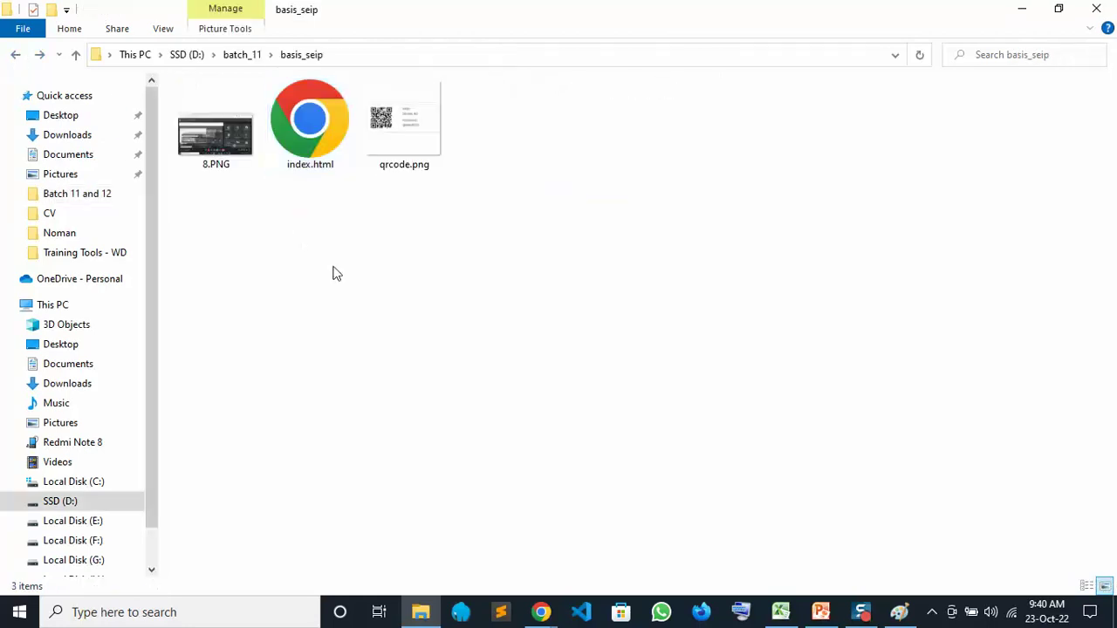
{"action": "right_click", "coordinate": [363, 289]}
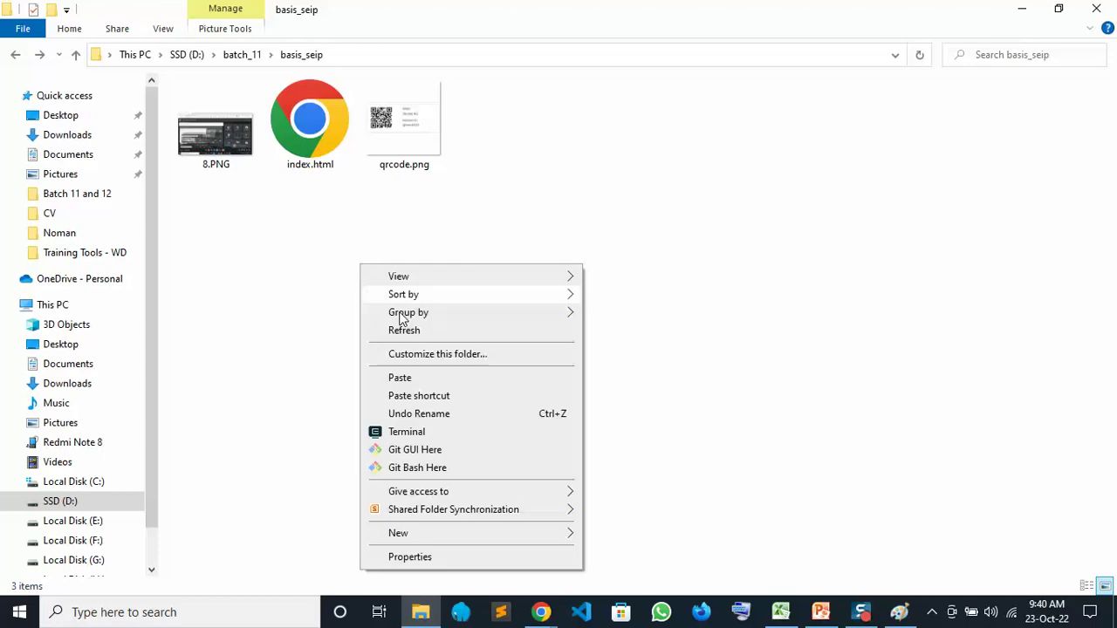
{"action": "left_click", "coordinate": [406, 376]}
{"action": "left_click", "coordinate": [438, 385]}
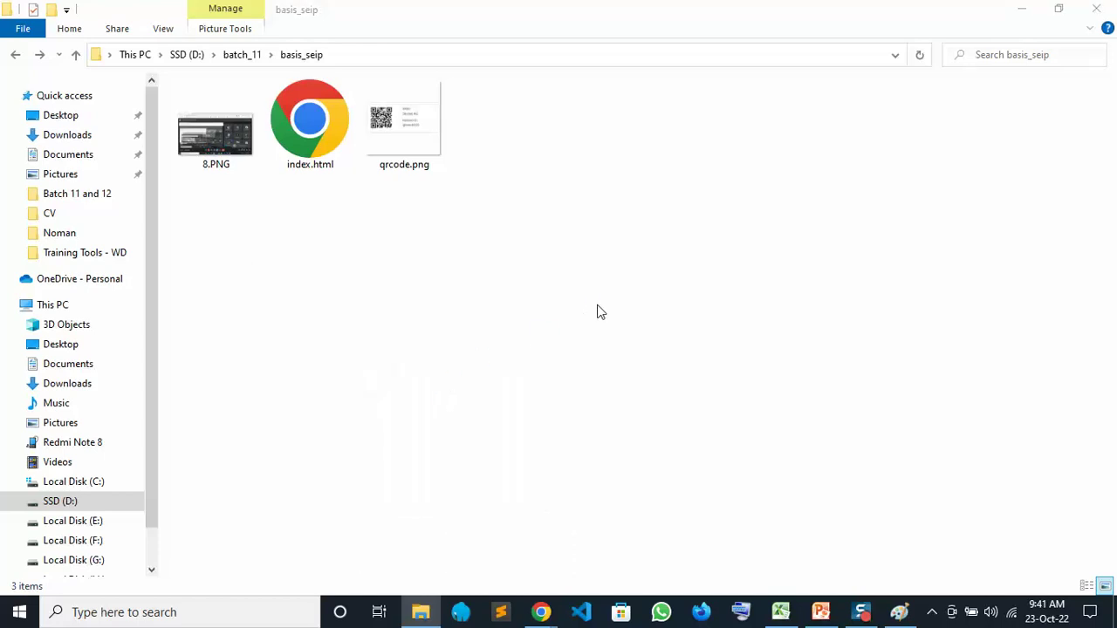
Step: Refresh the basis_seip folder and check the TeraCopy transfer of the training schedule PDF
{"action": "right_click", "coordinate": [585, 161]}
{"action": "left_click", "coordinate": [621, 228]}
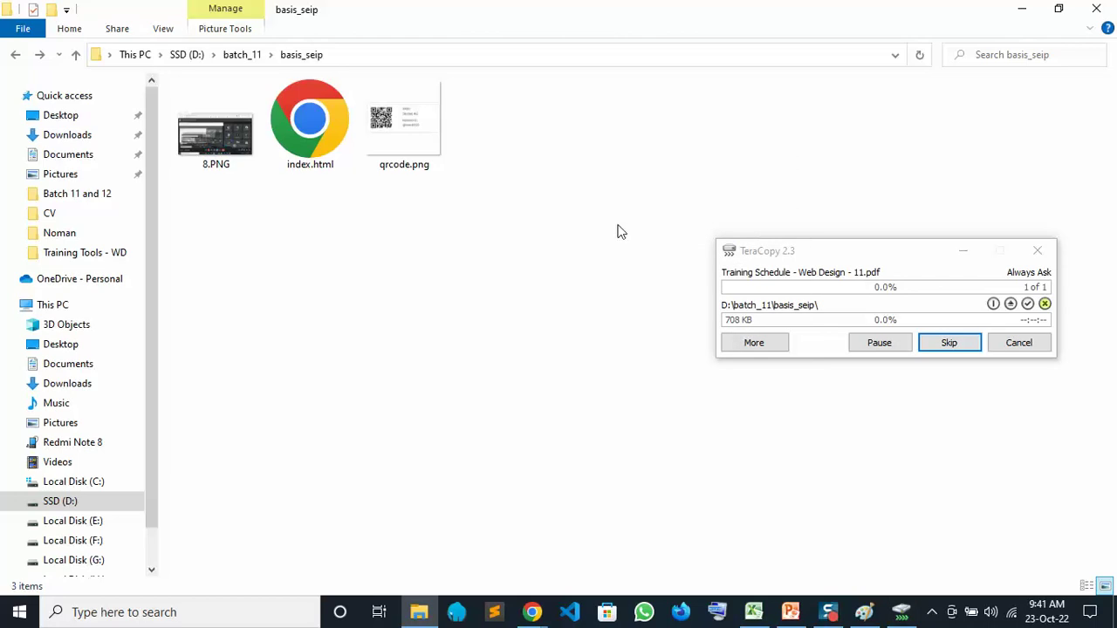
{"action": "right_click", "coordinate": [616, 231]}
{"action": "left_click", "coordinate": [654, 290]}
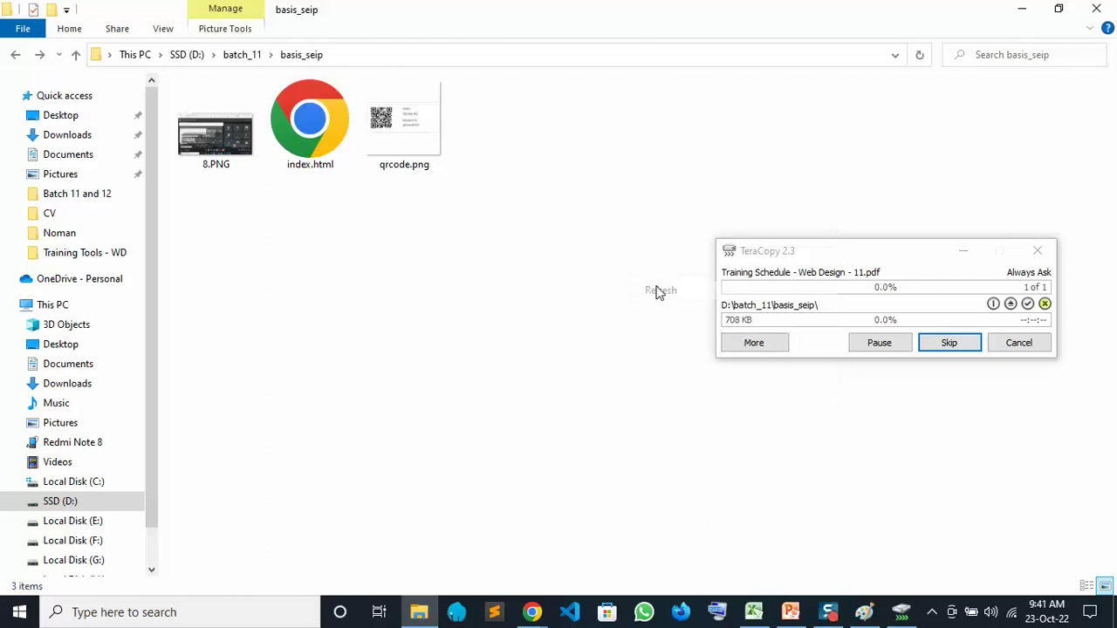
{"action": "left_click", "coordinate": [822, 252]}
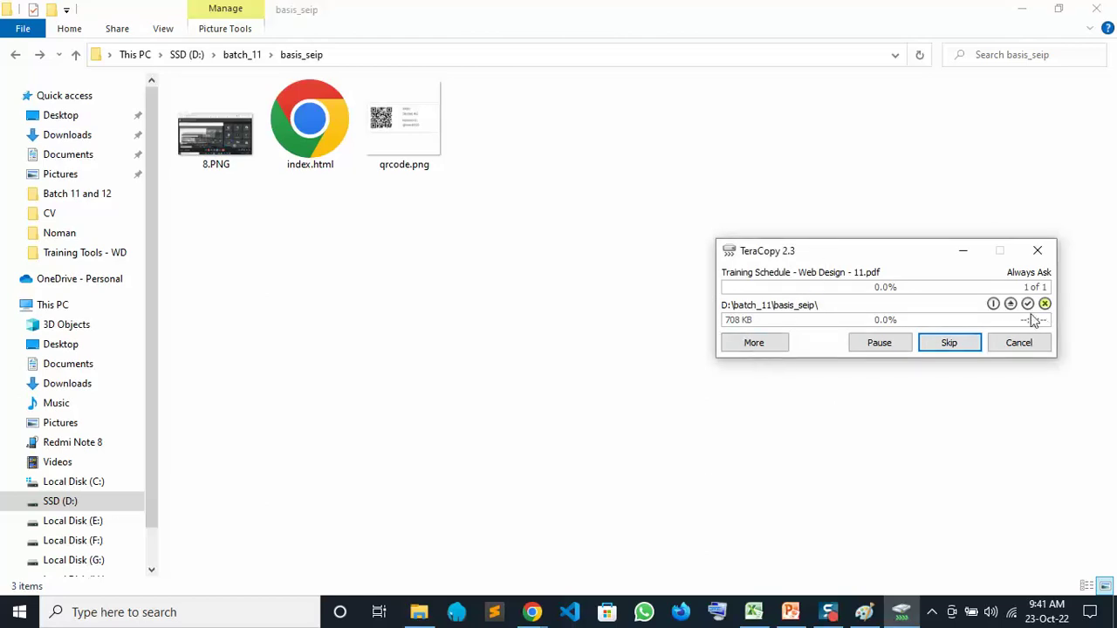
Step: Switch to the Google Meet call, admit the waiting participant, and return to the basis_seip folder in File Explorer
{"action": "left_click", "coordinate": [531, 612]}
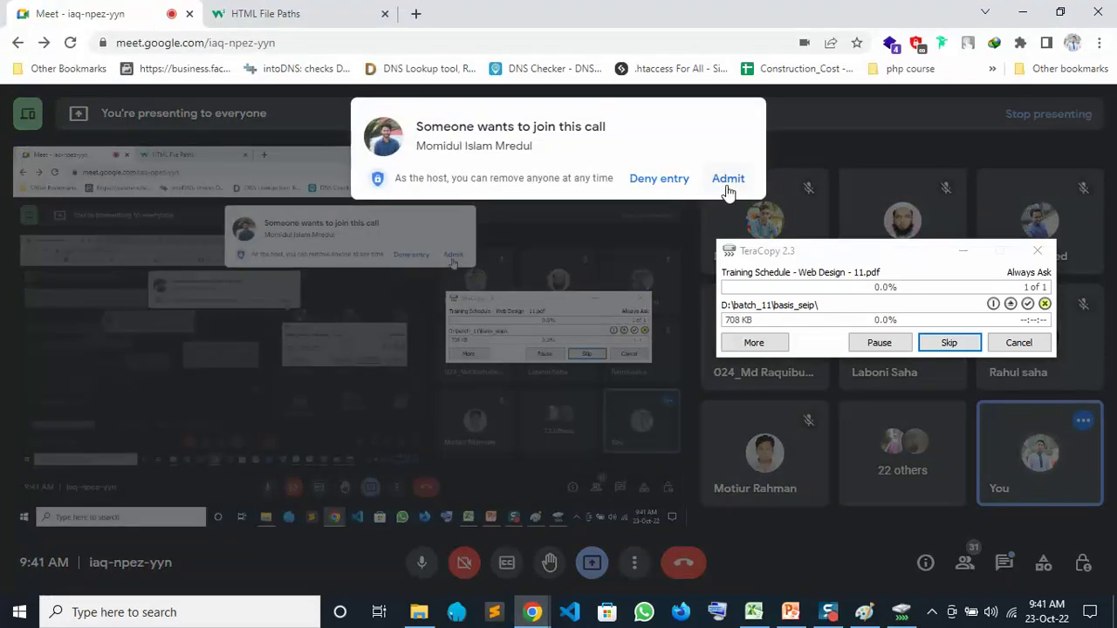
{"action": "left_click", "coordinate": [726, 184]}
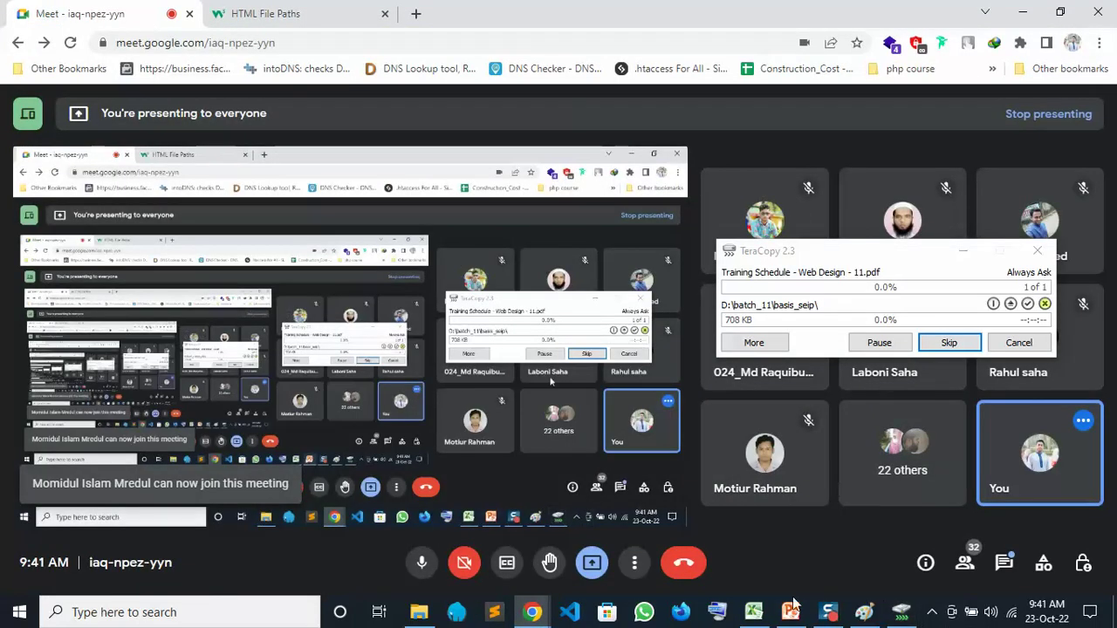
{"action": "left_click", "coordinate": [419, 611]}
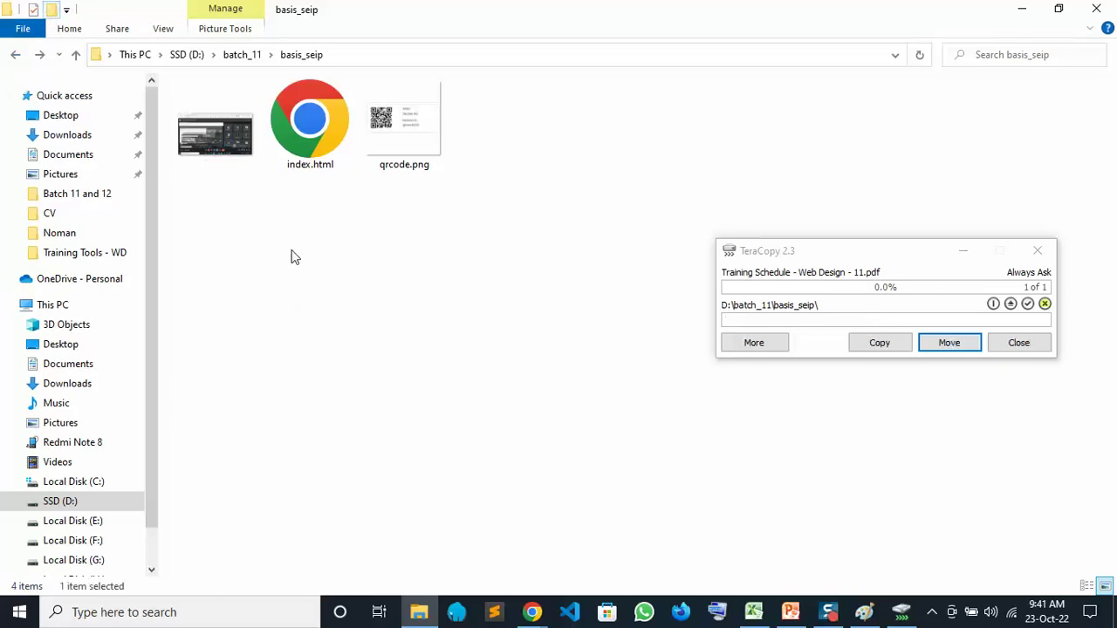
Step: Create two new folders named image and file inside basis_seip
{"action": "key", "text": "ctrl+shift+n"}
{"action": "type", "text": "image"}
{"action": "key", "text": "Return"}
{"action": "left_click", "coordinate": [323, 314]}
{"action": "key", "text": "ctrl+shift+n"}
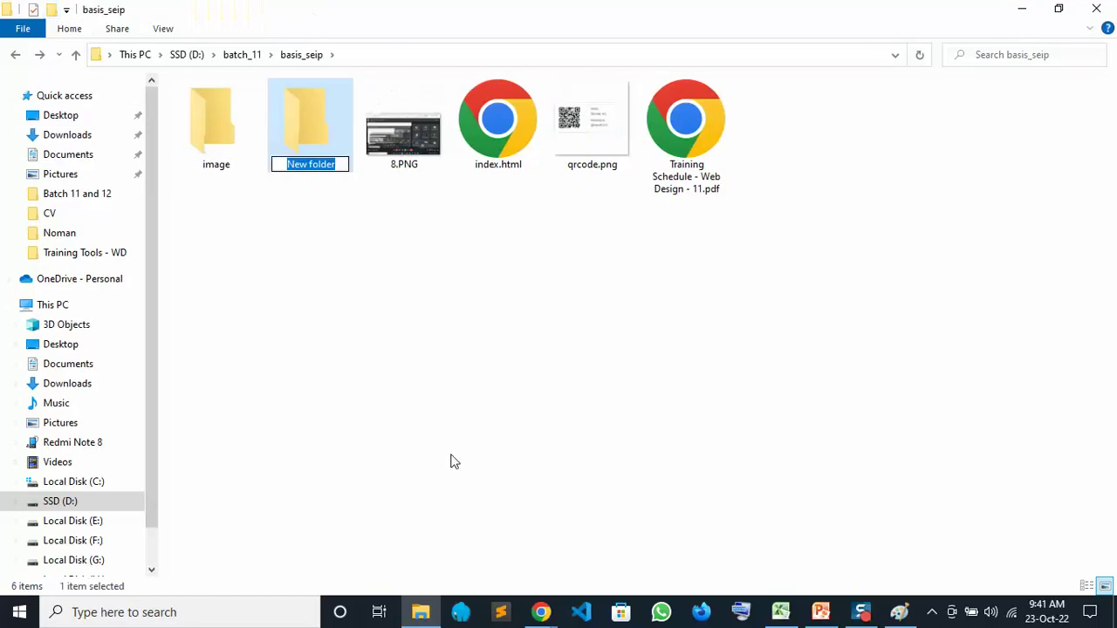
{"action": "type", "text": "file"}
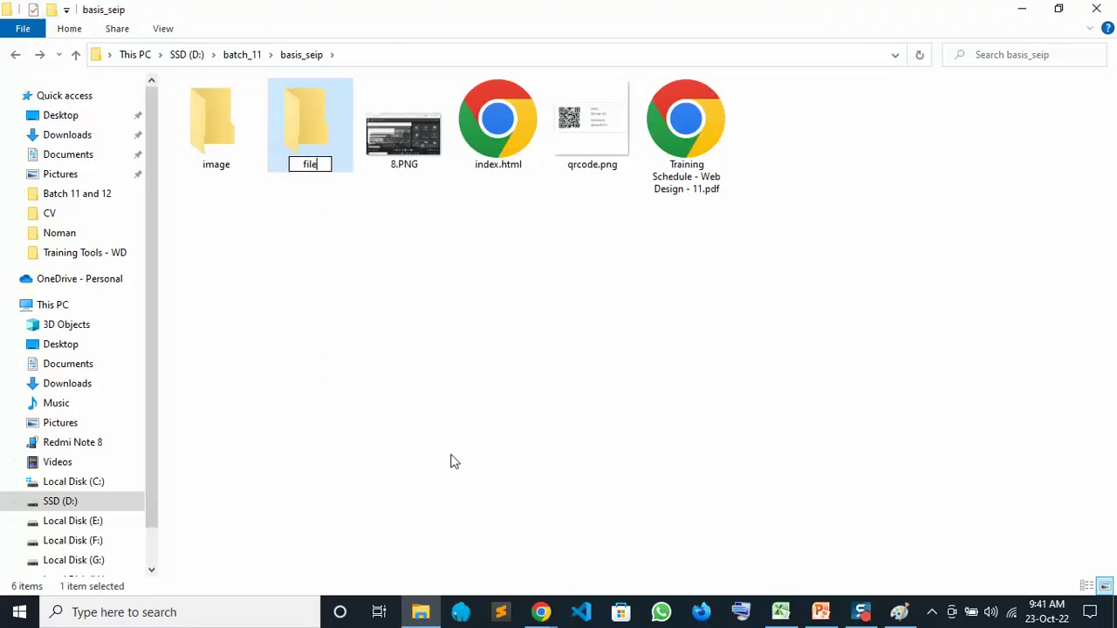
{"action": "key", "text": "Return"}
{"action": "left_click", "coordinate": [405, 535]}
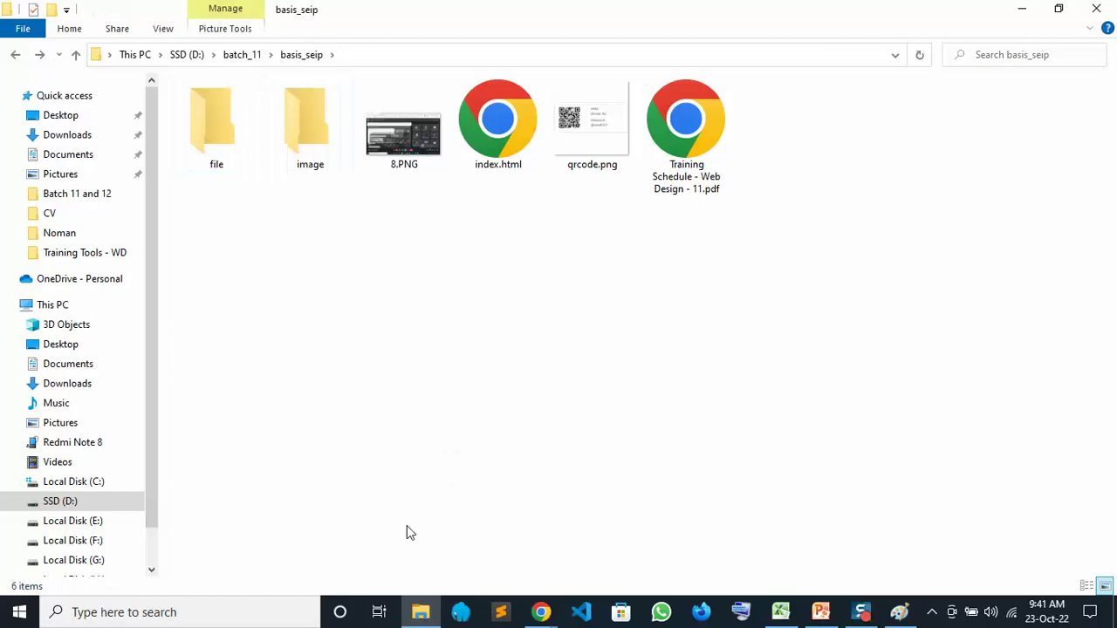
Step: Point out the loose files in basis_seip and move 8.PNG and qrcode.png into the image folder
{"action": "left_click_drag", "start_coordinate": [394, 229], "coordinate": [718, 116]}
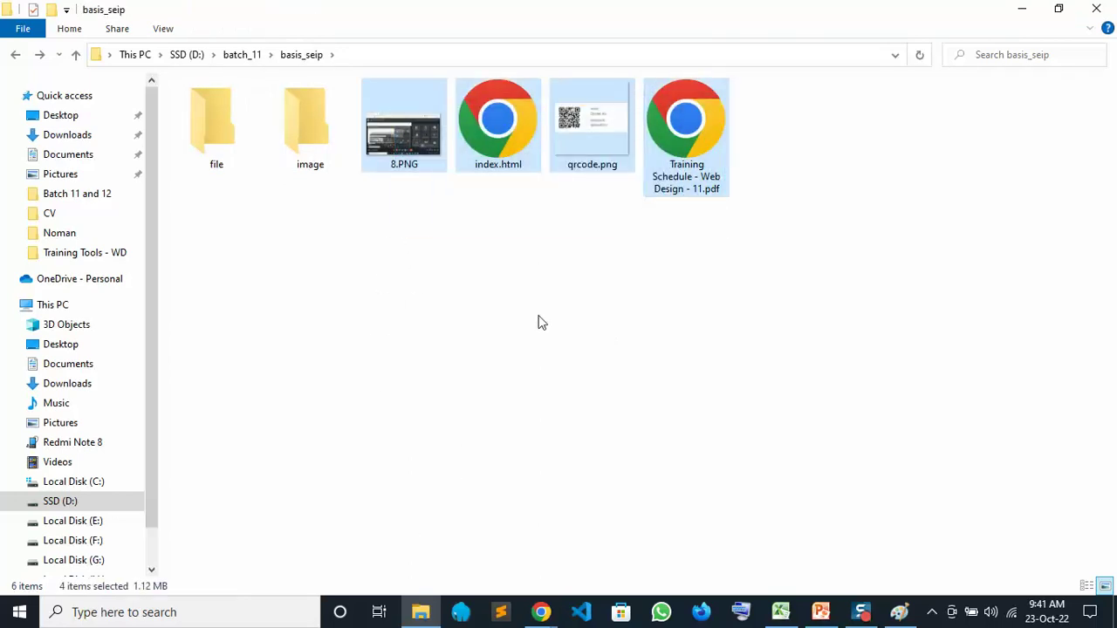
{"action": "left_click", "coordinate": [482, 276]}
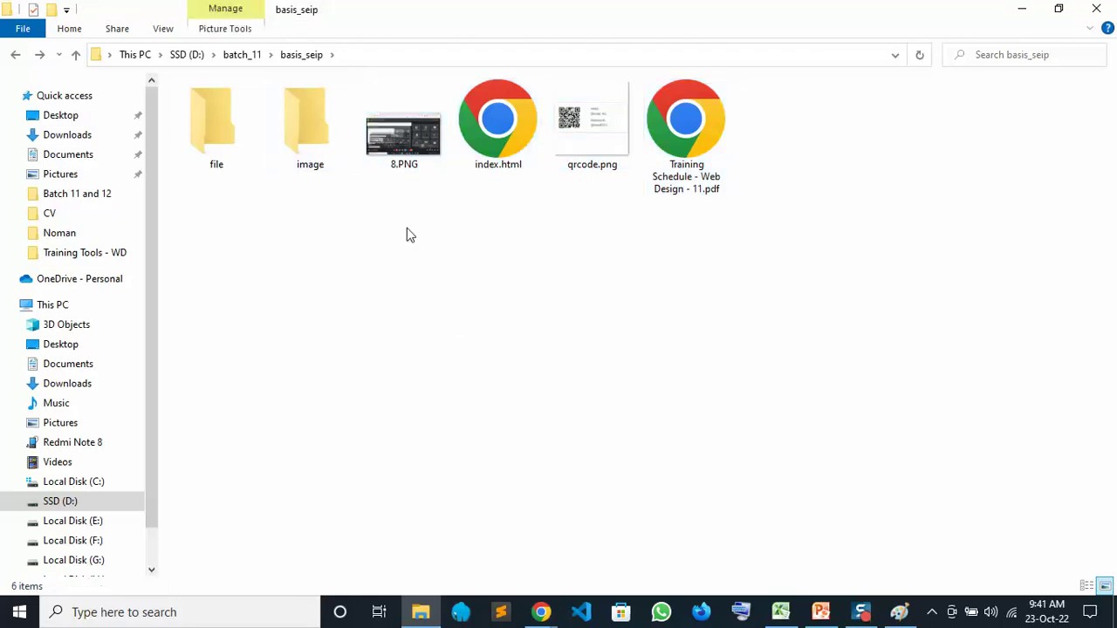
{"action": "left_click_drag", "start_coordinate": [400, 144], "coordinate": [403, 218]}
{"action": "key", "text": "Delete"}
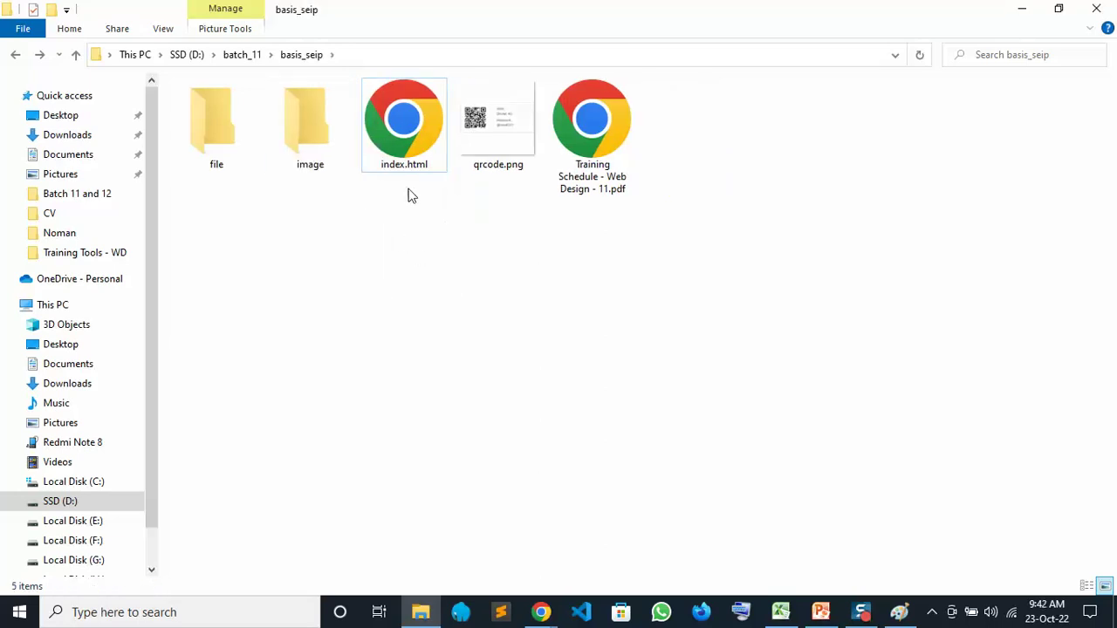
{"action": "left_click_drag", "start_coordinate": [527, 148], "coordinate": [332, 162]}
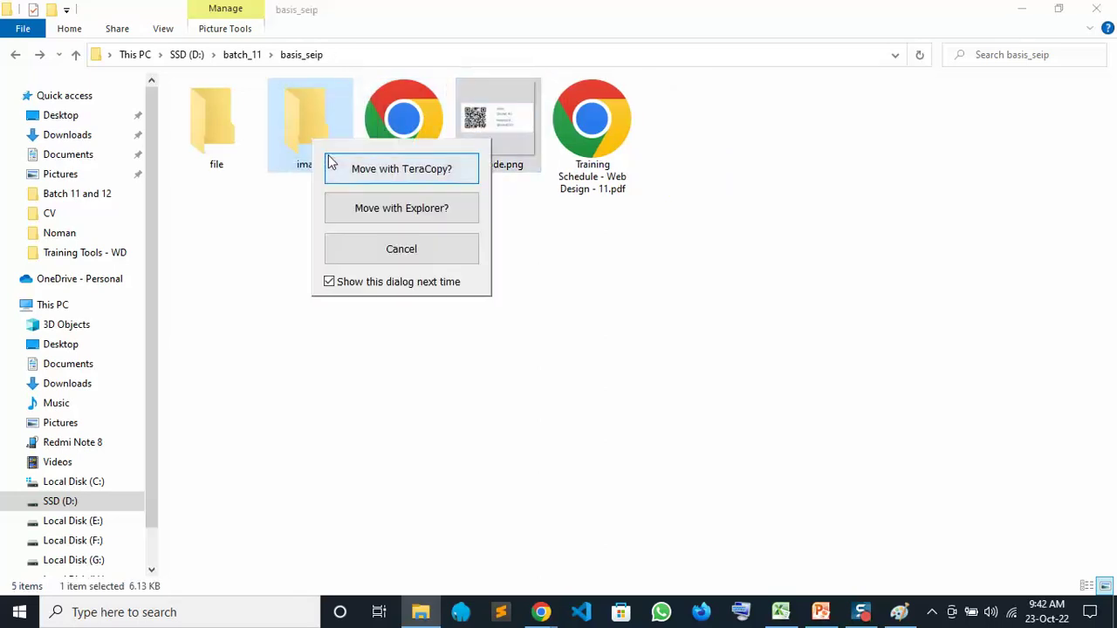
{"action": "left_click", "coordinate": [399, 250]}
Step: Move Training Schedule - Web Design - 11.pdf into the file folder and refresh basis_seip
{"action": "left_click_drag", "start_coordinate": [503, 142], "coordinate": [210, 152]}
{"action": "left_click", "coordinate": [299, 170]}
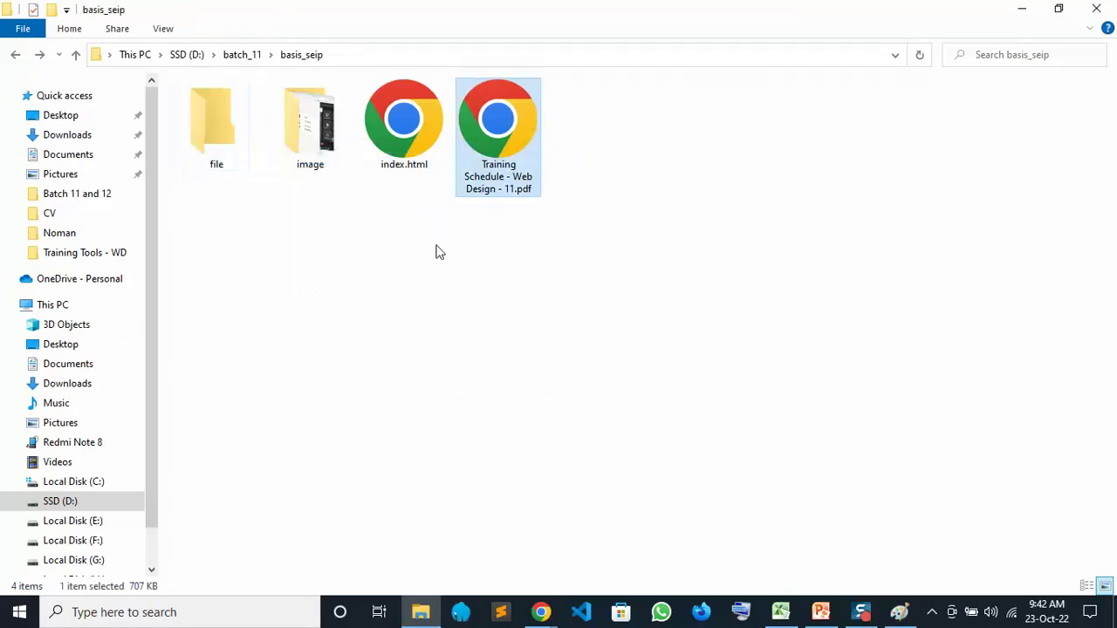
{"action": "right_click", "coordinate": [584, 153]}
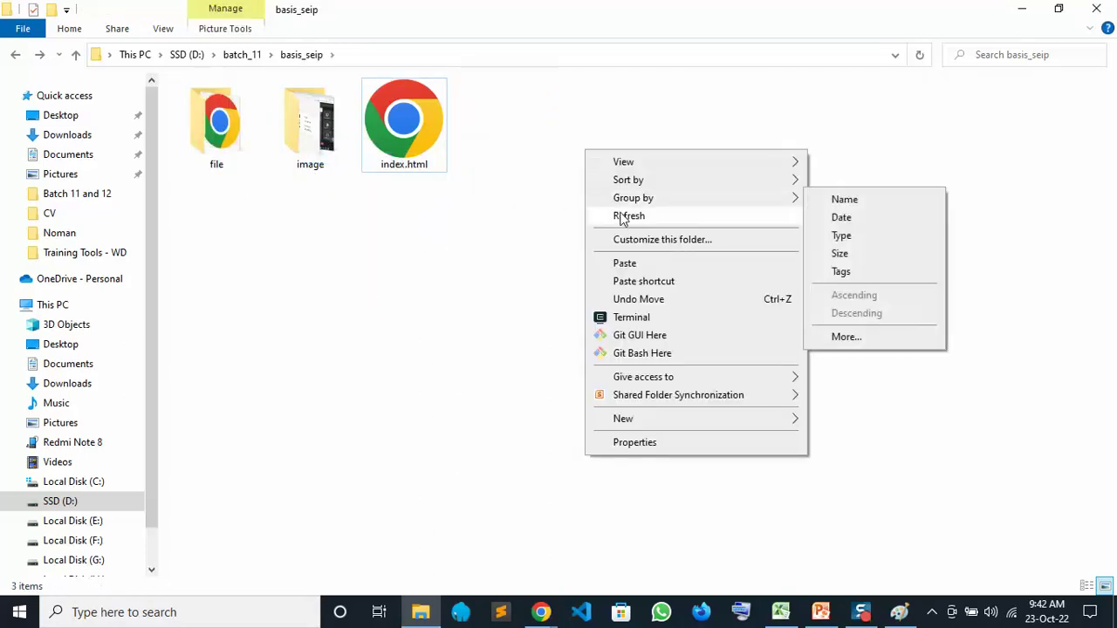
{"action": "left_click", "coordinate": [621, 214]}
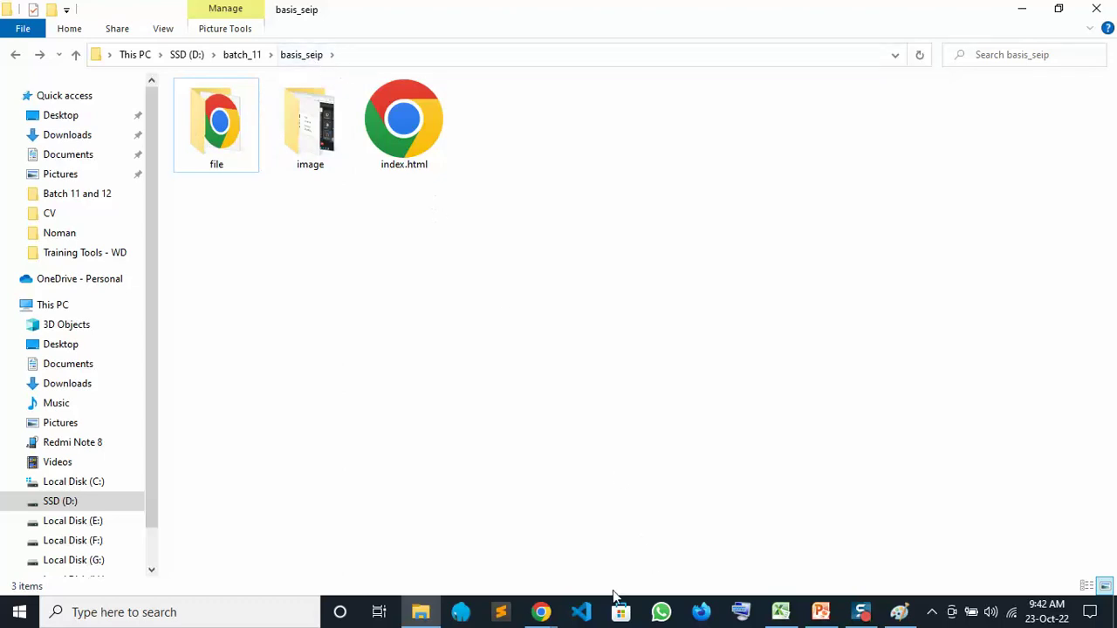
Step: Switch to the W3Schools HTML File Paths page in Chrome and highlight the path /images/picture.jpg in the first Relative File Paths example
{"action": "left_click", "coordinate": [552, 618]}
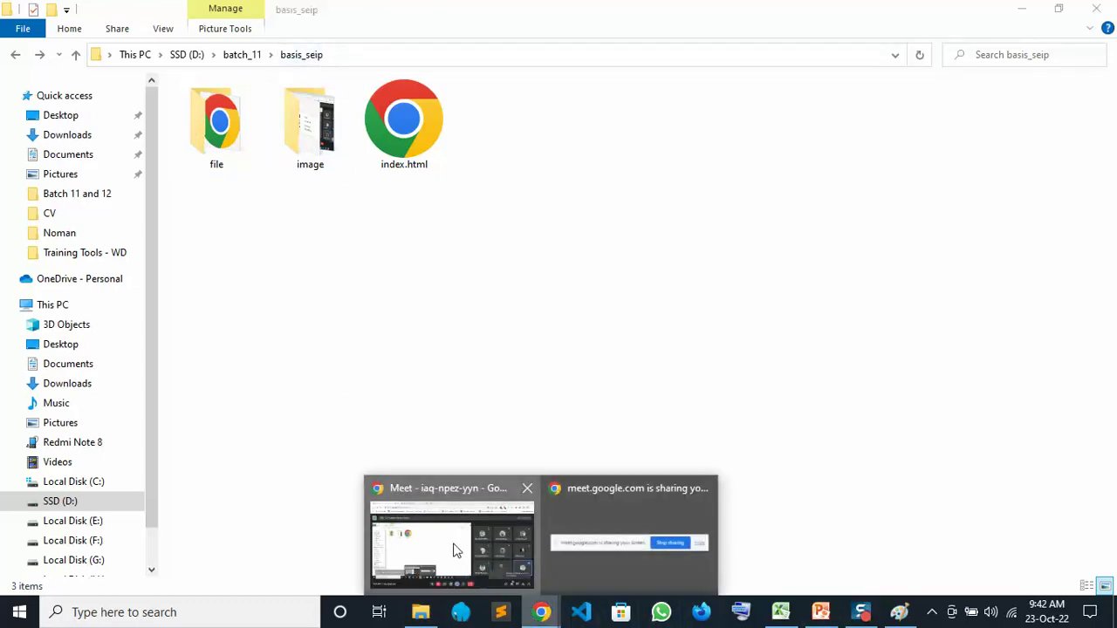
{"action": "left_click", "coordinate": [456, 547]}
{"action": "left_click", "coordinate": [288, 14]}
{"action": "scroll", "coordinate": [569, 283], "scroll_direction": "down", "scroll_amount": 5}
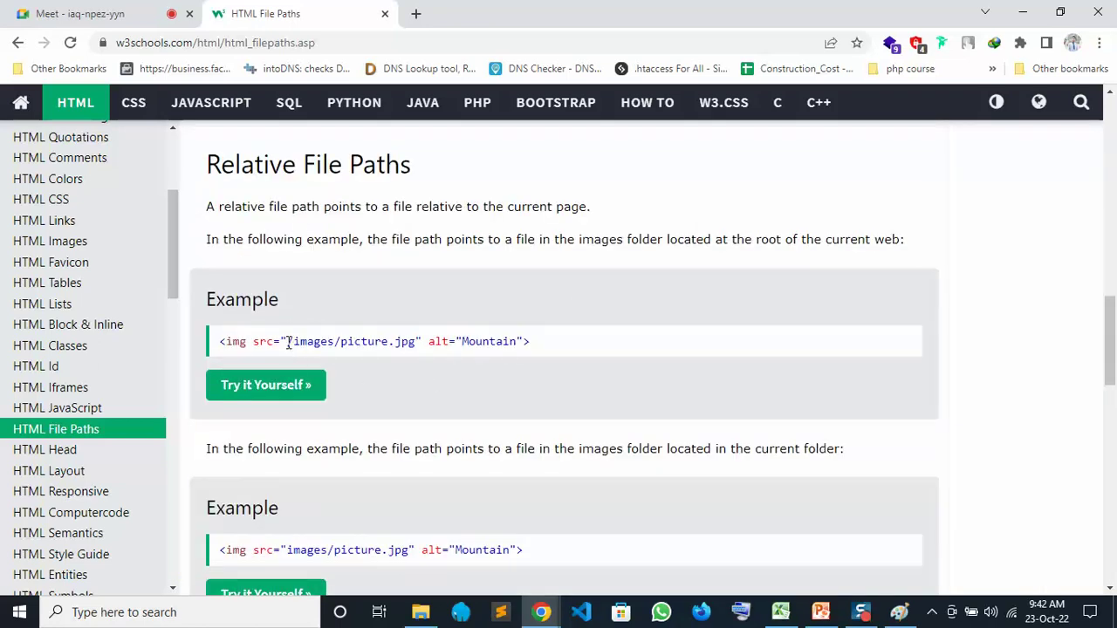
{"action": "left_click_drag", "start_coordinate": [286, 341], "coordinate": [257, 342]}
{"action": "left_click", "coordinate": [290, 341]}
{"action": "left_click_drag", "start_coordinate": [308, 345], "coordinate": [414, 343]}
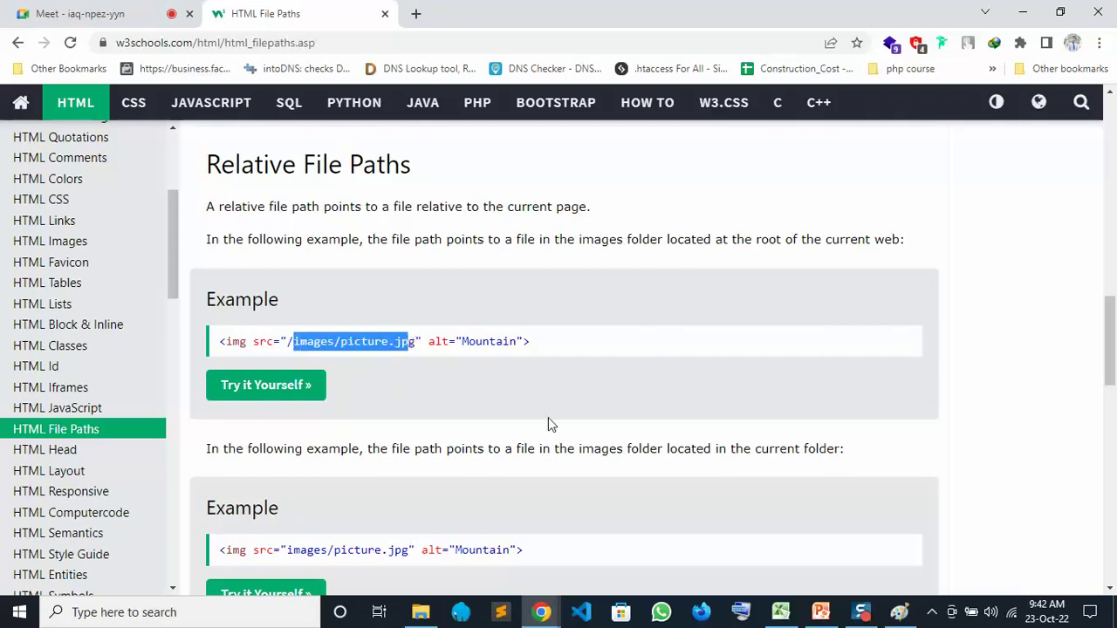
{"action": "scroll", "coordinate": [581, 419], "scroll_direction": "down", "scroll_amount": 2}
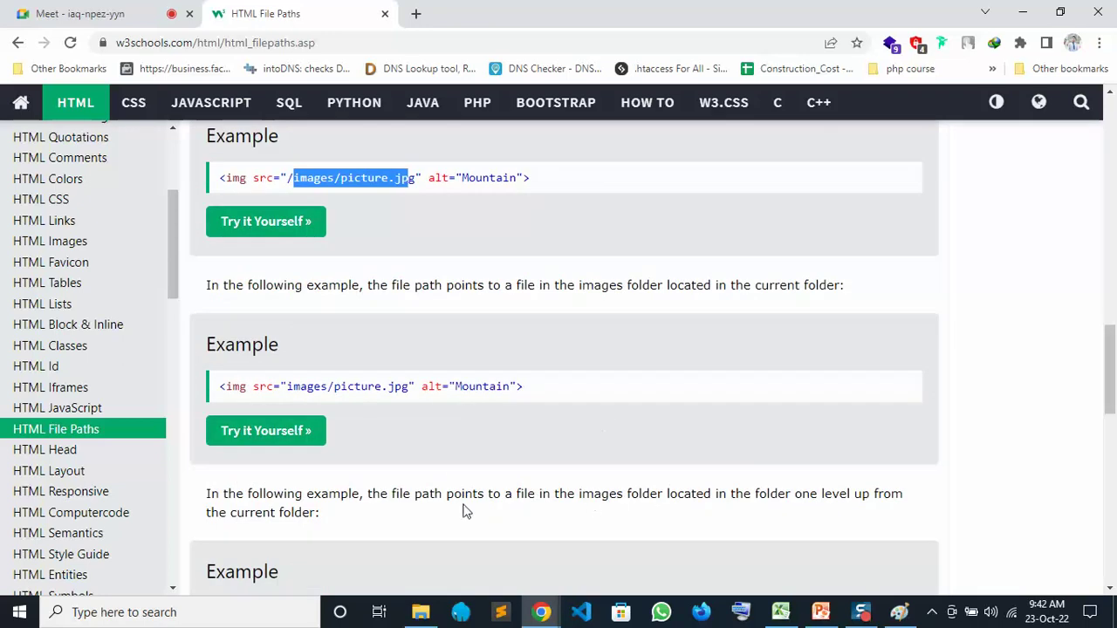
{"action": "left_click", "coordinate": [445, 478]}
Step: Compare the image folder in File Explorer with the W3Schools example, highlighting the folder name images in its path
{"action": "left_click", "coordinate": [420, 611]}
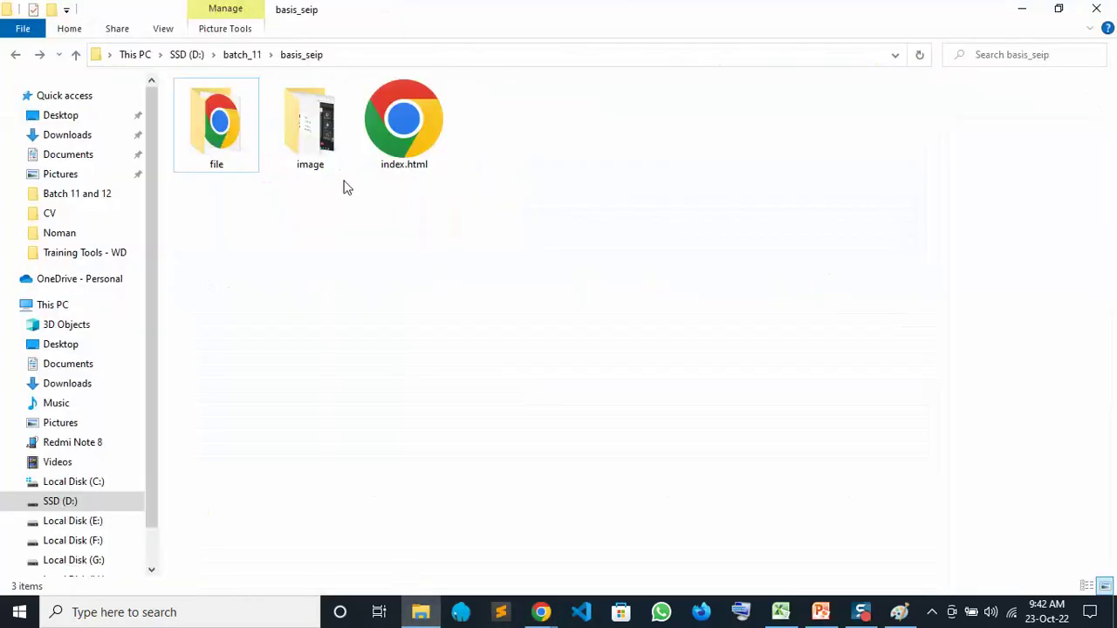
{"action": "mouse_move", "coordinate": [541, 611]}
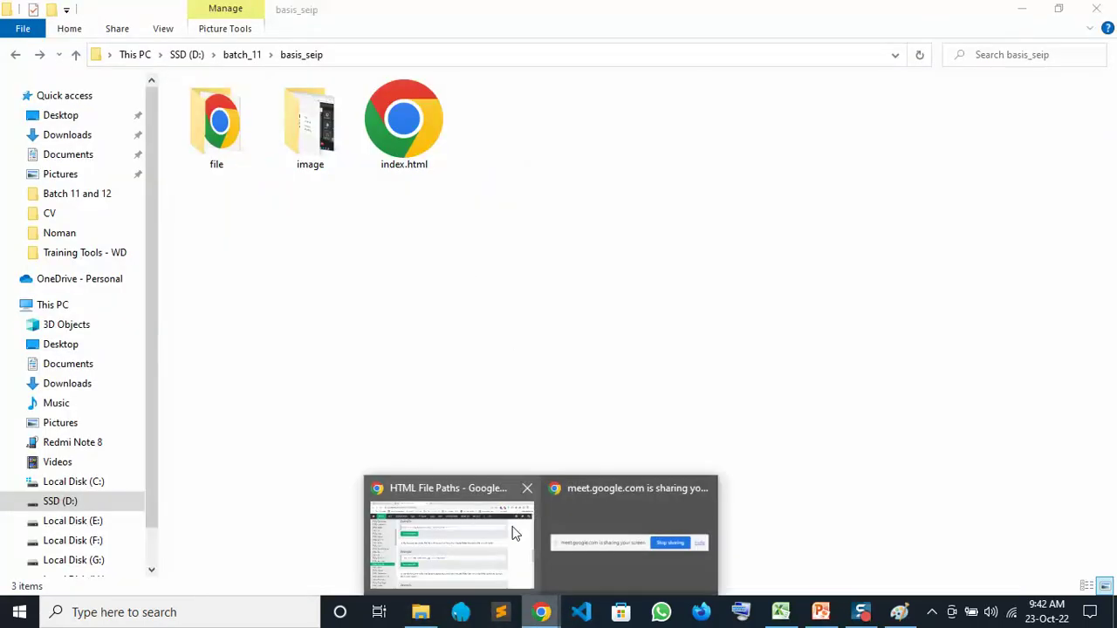
{"action": "left_click", "coordinate": [514, 532]}
{"action": "double_click", "coordinate": [315, 178]}
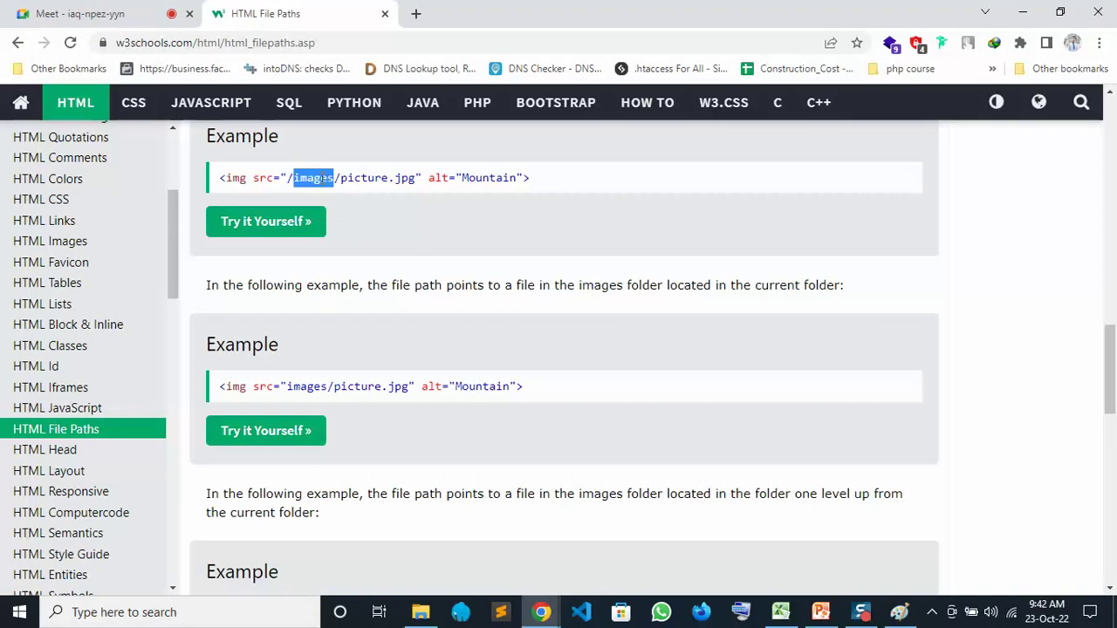
Step: Highlight the folder name images in the second relative path example and point out the image and file folders in File Explorer's basis_seip
{"action": "left_click", "coordinate": [318, 390]}
{"action": "double_click", "coordinate": [305, 387]}
{"action": "left_click", "coordinate": [420, 612]}
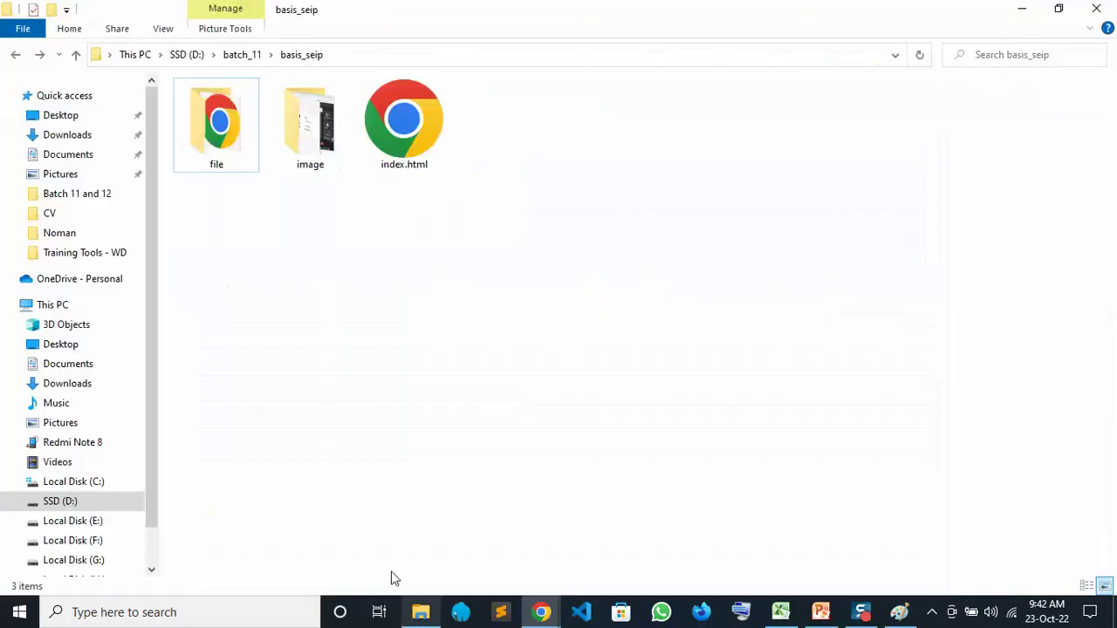
{"action": "left_click", "coordinate": [313, 98]}
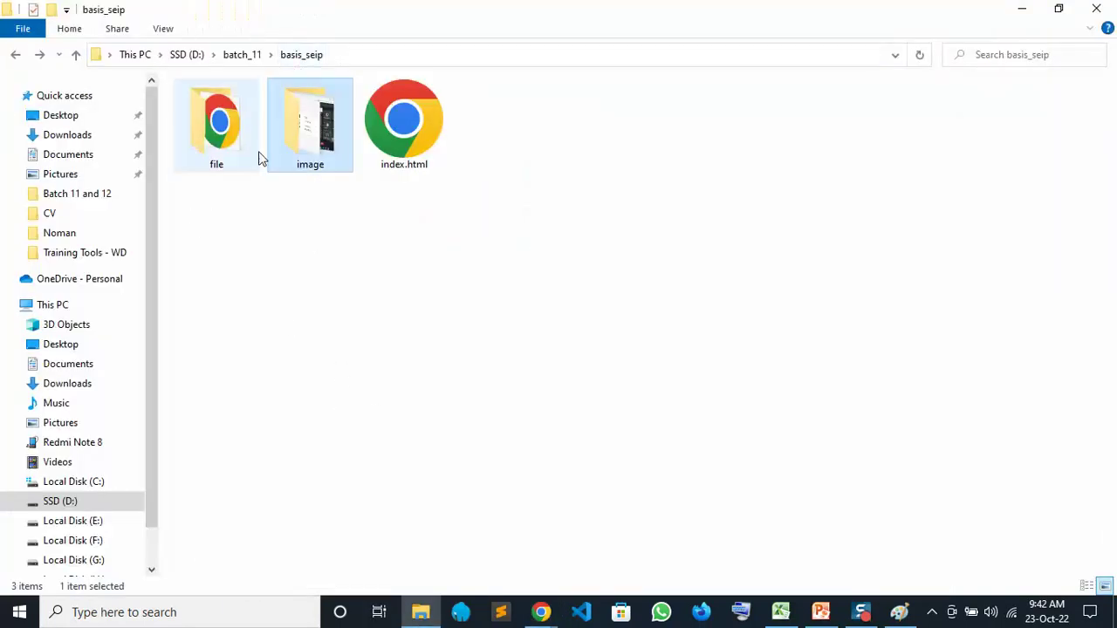
{"action": "left_click", "coordinate": [241, 142]}
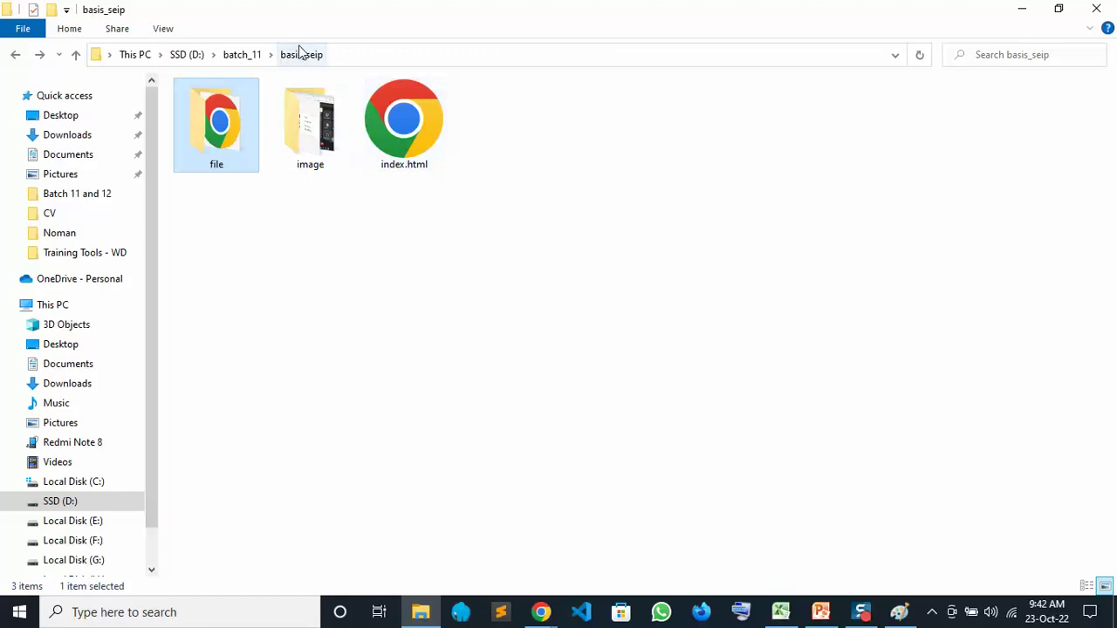
{"action": "left_click", "coordinate": [526, 128]}
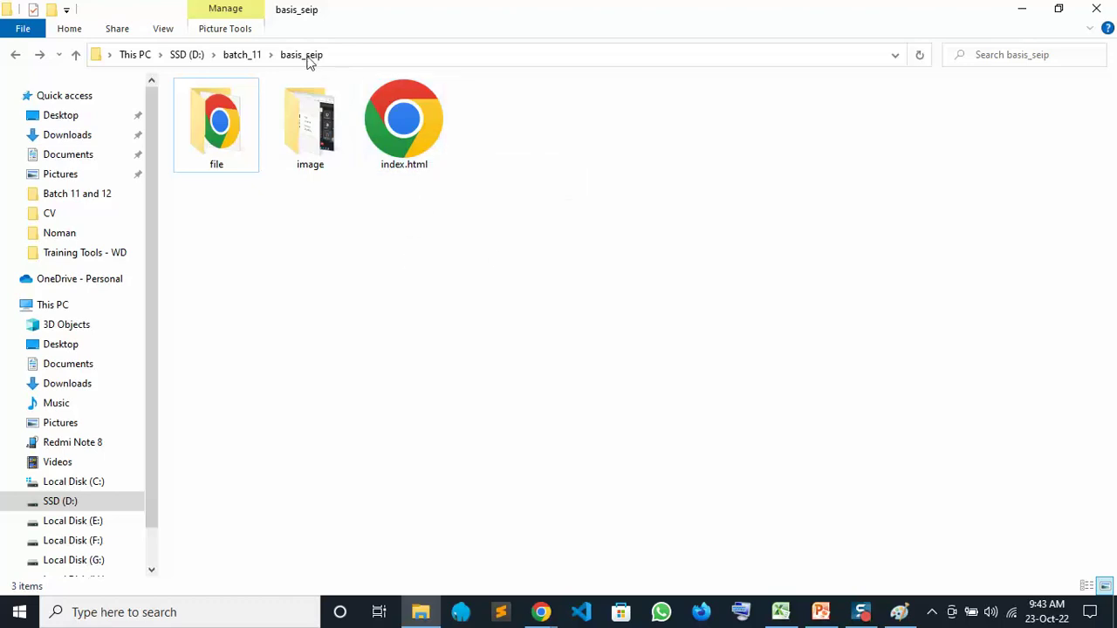
Step: Show the contents of the image folder and the file folder, returning to basis_seip after each
{"action": "left_click", "coordinate": [323, 166]}
{"action": "left_click", "coordinate": [245, 144]}
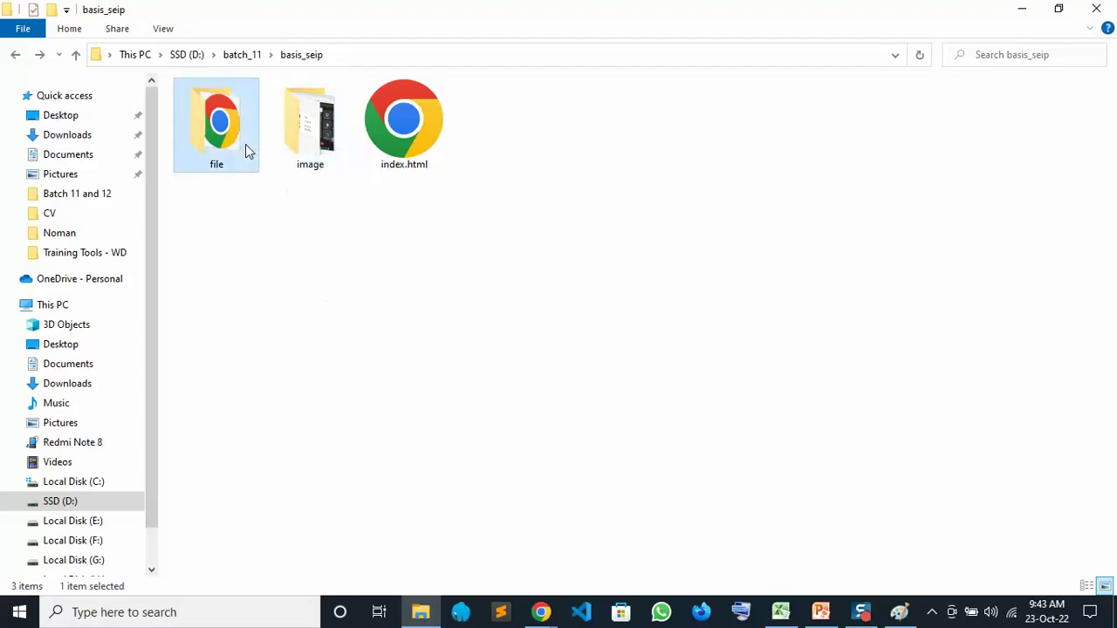
{"action": "double_click", "coordinate": [323, 166]}
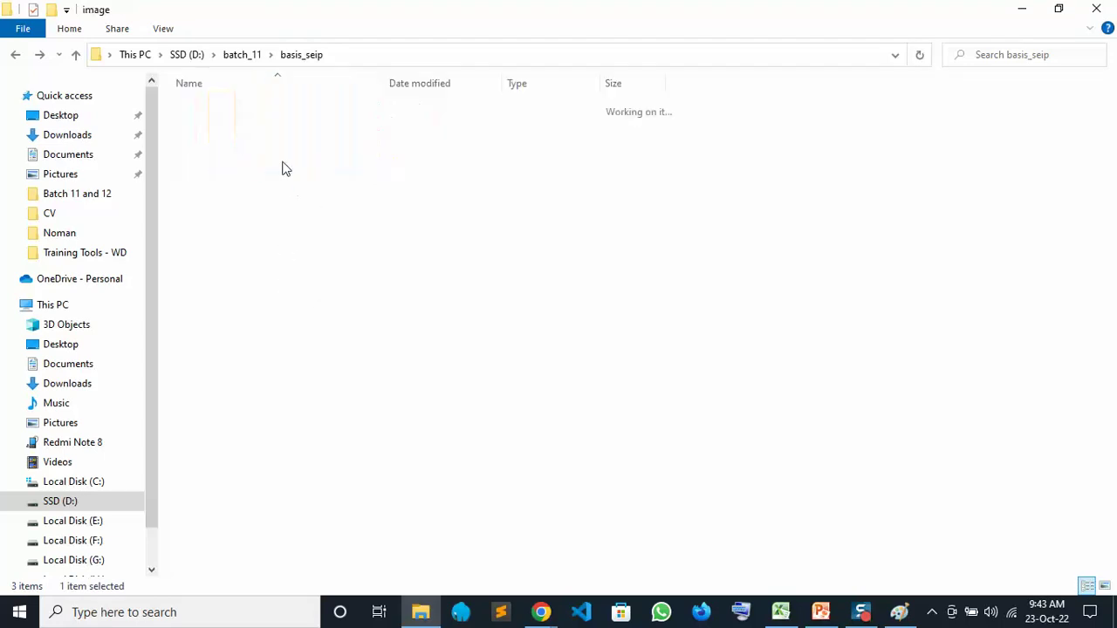
{"action": "left_click_drag", "start_coordinate": [269, 264], "coordinate": [323, 68]}
{"action": "left_click", "coordinate": [309, 56]}
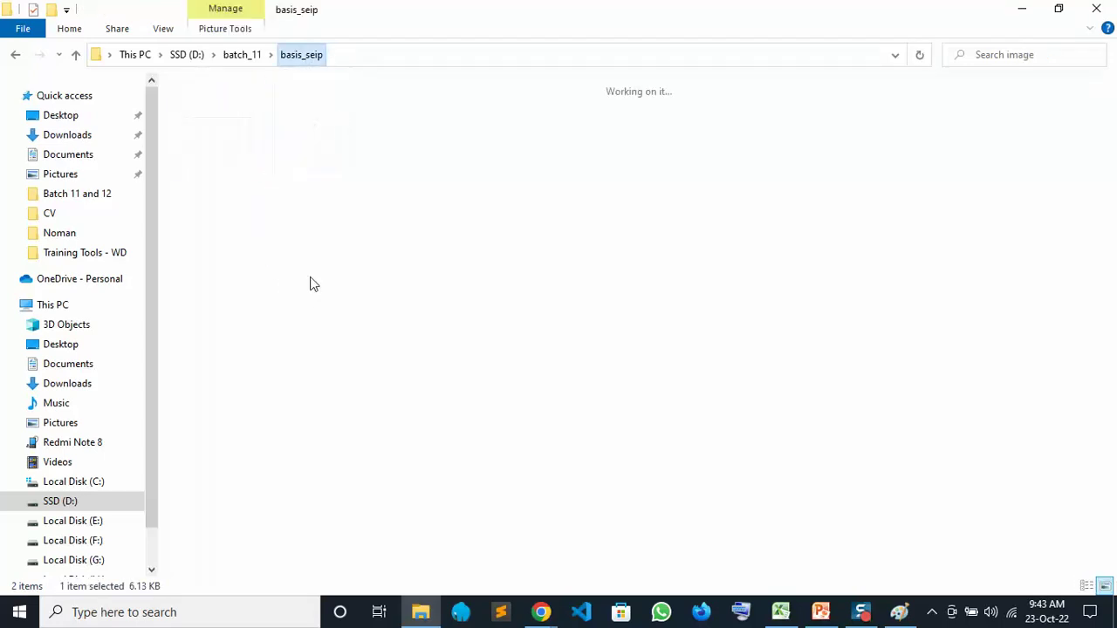
{"action": "double_click", "coordinate": [225, 142]}
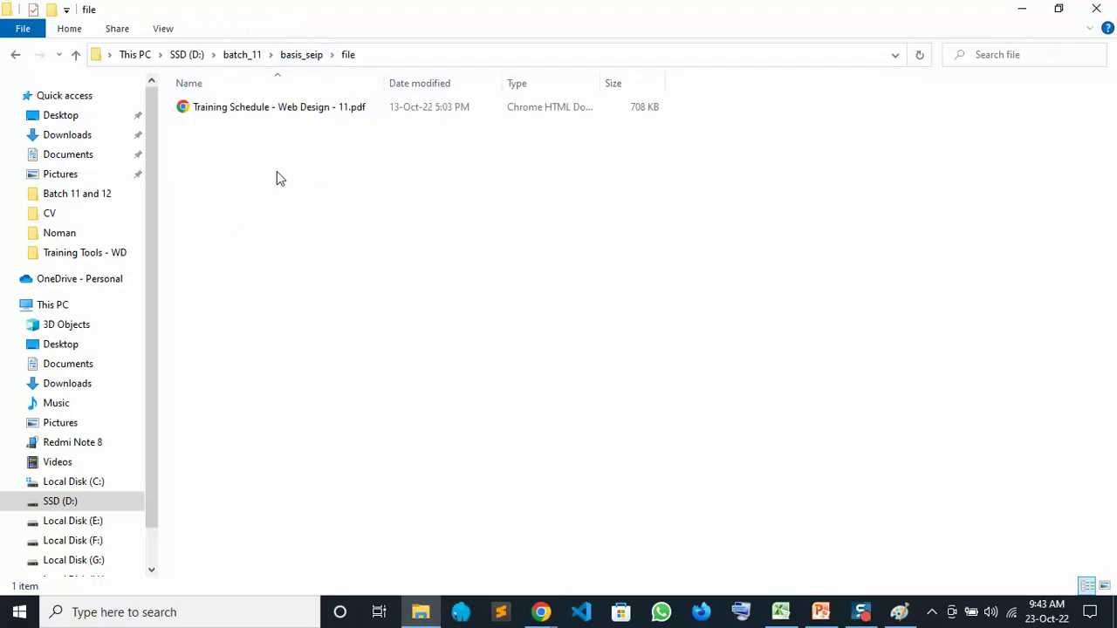
{"action": "left_click", "coordinate": [297, 58]}
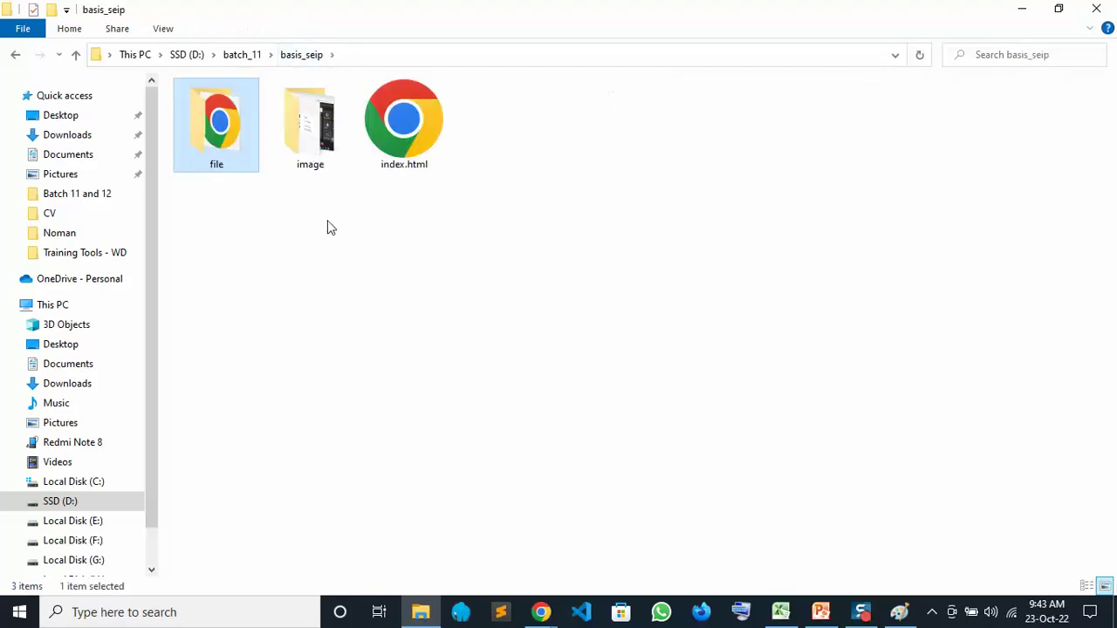
Step: Switch to the W3Schools HTML File Paths page in Chrome and highlight the heading Relative File Paths
{"action": "mouse_move", "coordinate": [541, 612]}
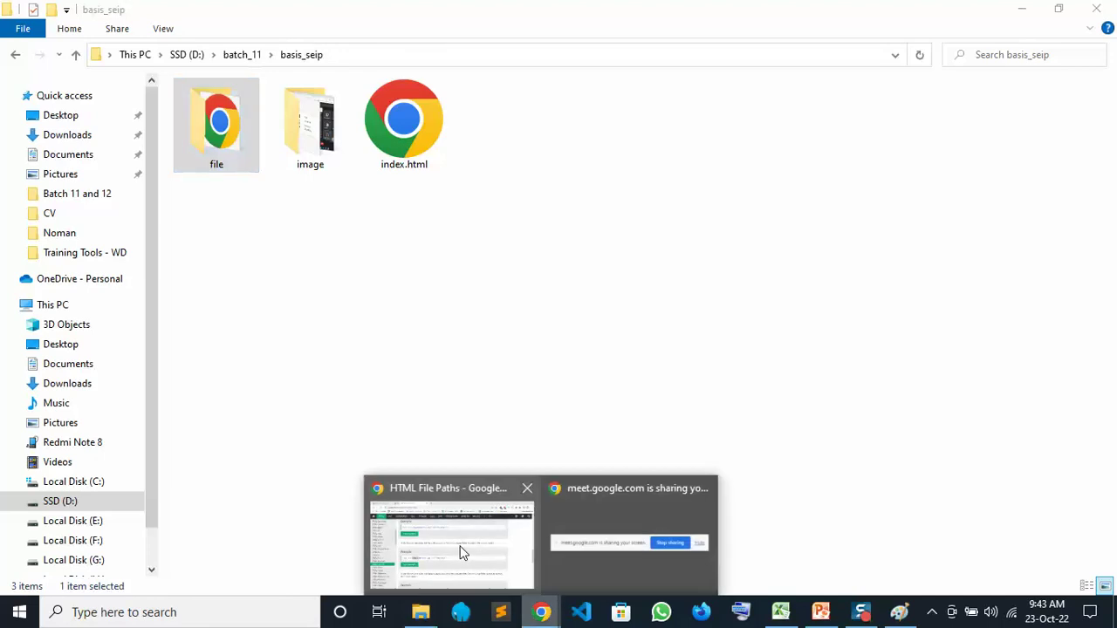
{"action": "left_click", "coordinate": [459, 528]}
{"action": "scroll", "coordinate": [432, 427], "scroll_direction": "up", "scroll_amount": 2}
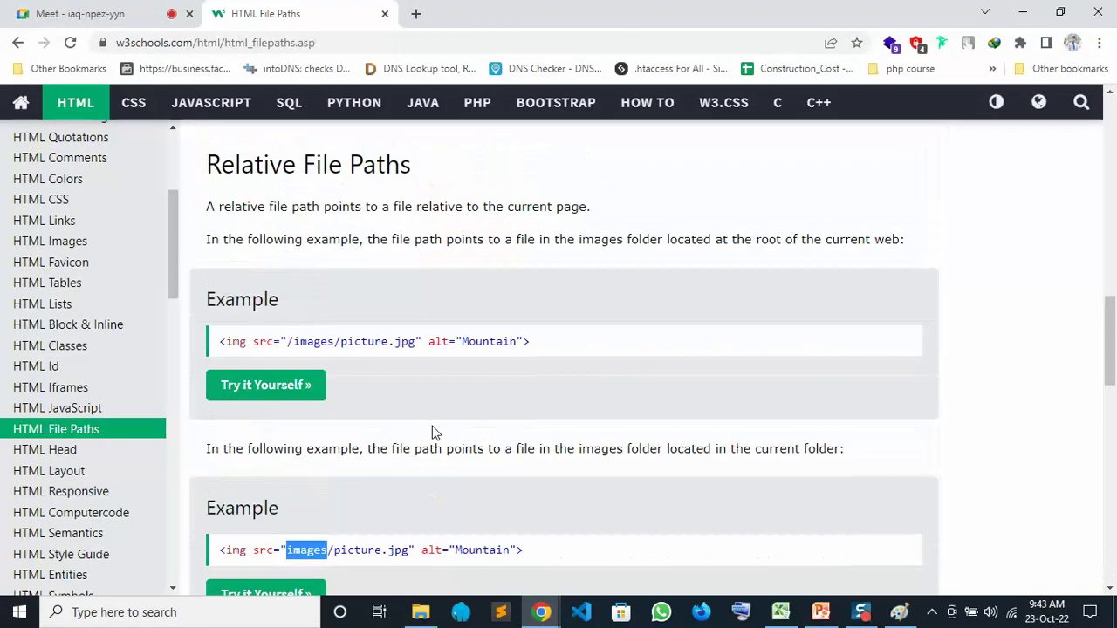
{"action": "left_click_drag", "start_coordinate": [209, 165], "coordinate": [566, 162]}
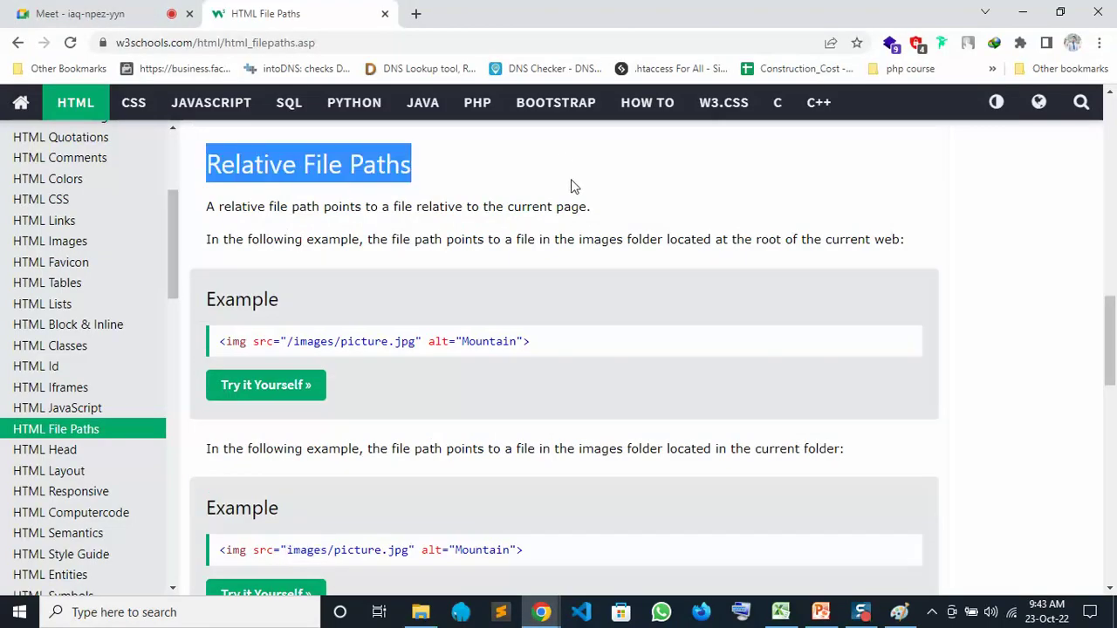
Step: Switch to File Explorer, point out index.html, and show qrcode.png inside the image folder before returning to basis_seip
{"action": "left_click", "coordinate": [421, 612]}
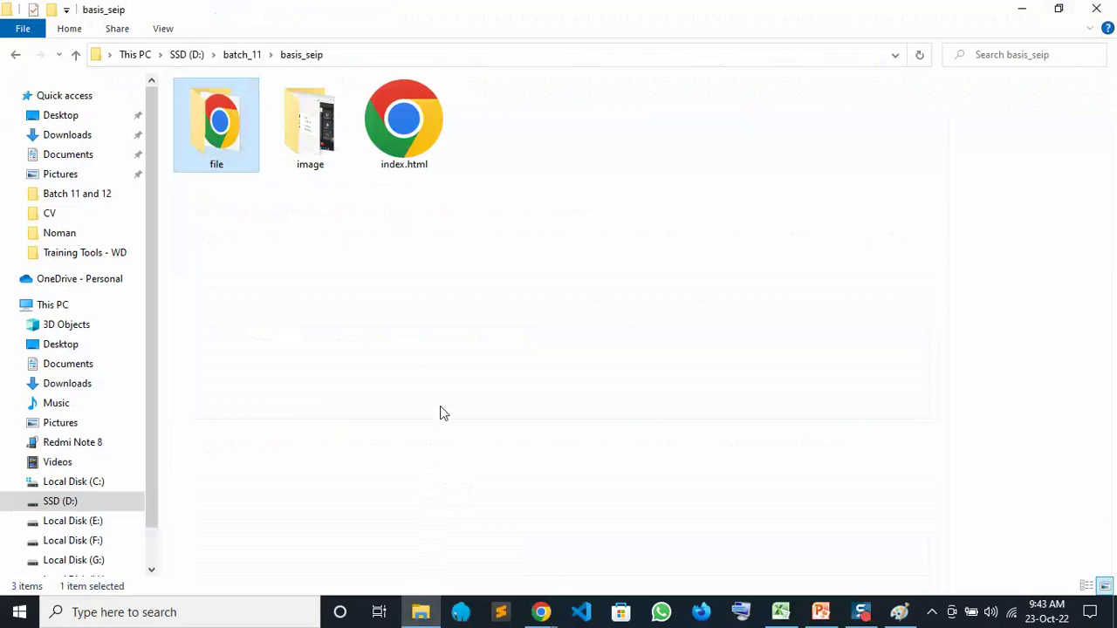
{"action": "left_click_drag", "start_coordinate": [404, 149], "coordinate": [401, 192]}
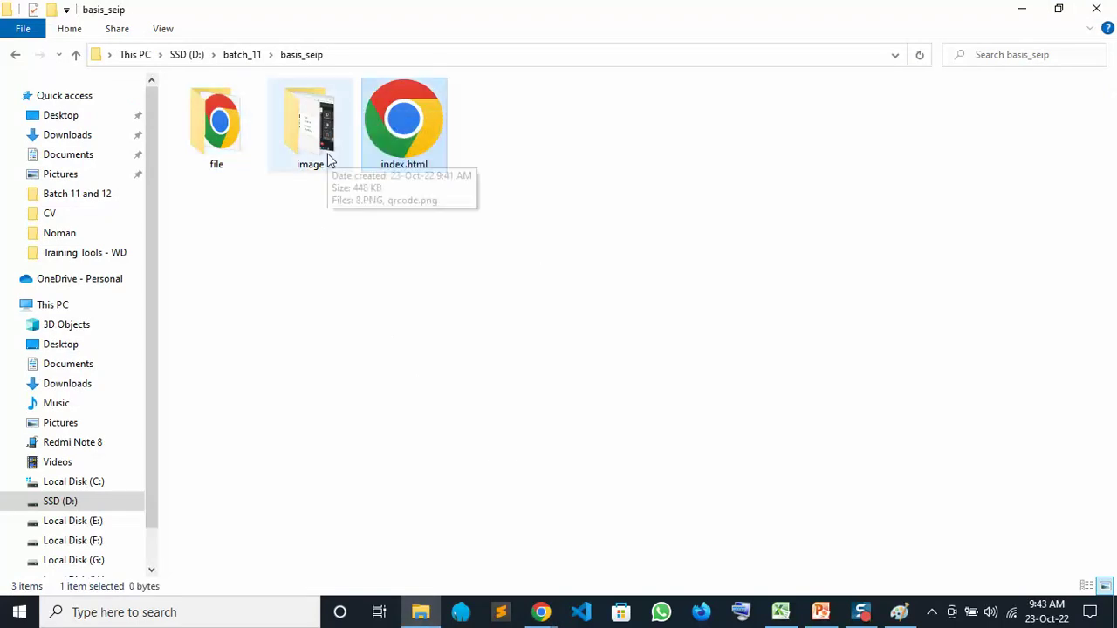
{"action": "double_click", "coordinate": [329, 160]}
{"action": "left_click", "coordinate": [303, 142]}
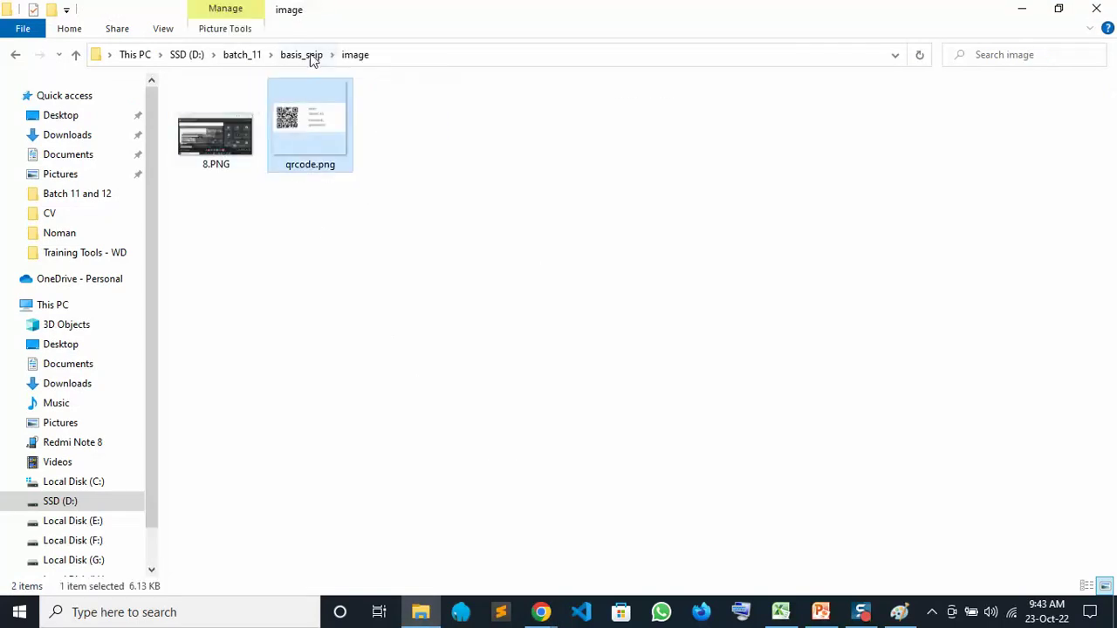
{"action": "left_click", "coordinate": [301, 55]}
{"action": "left_click", "coordinate": [405, 319]}
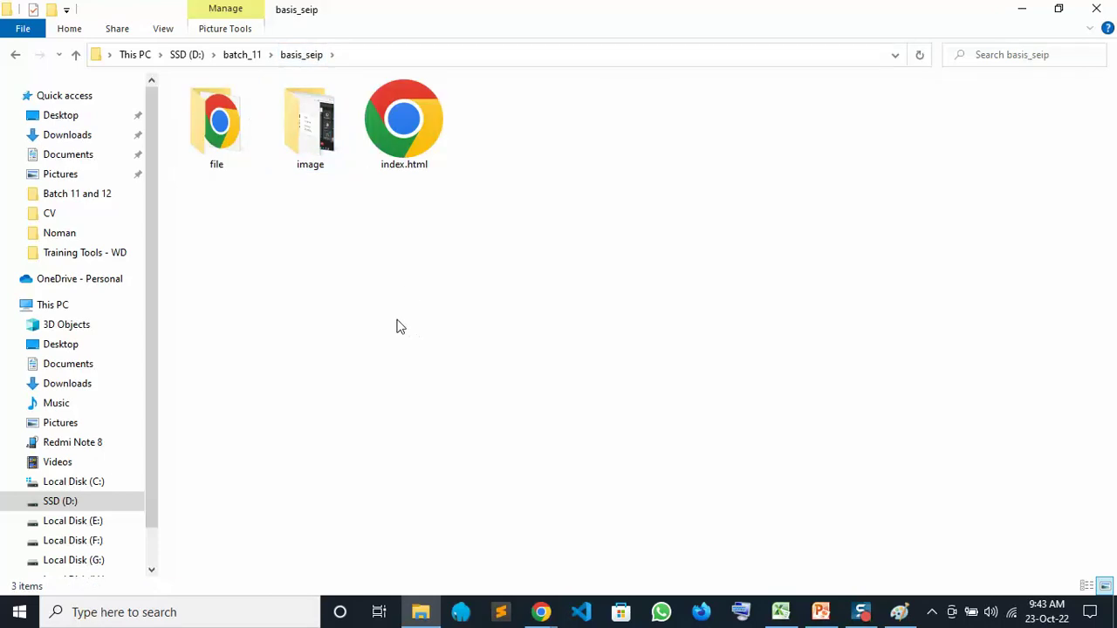
{"action": "double_click", "coordinate": [314, 157]}
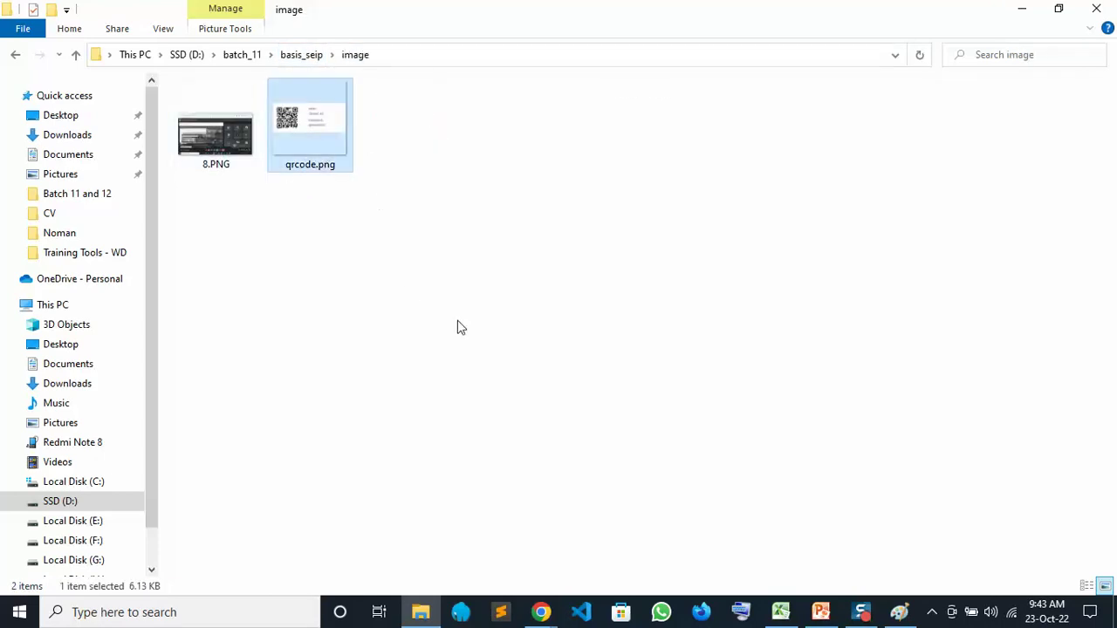
{"action": "left_click", "coordinate": [312, 59]}
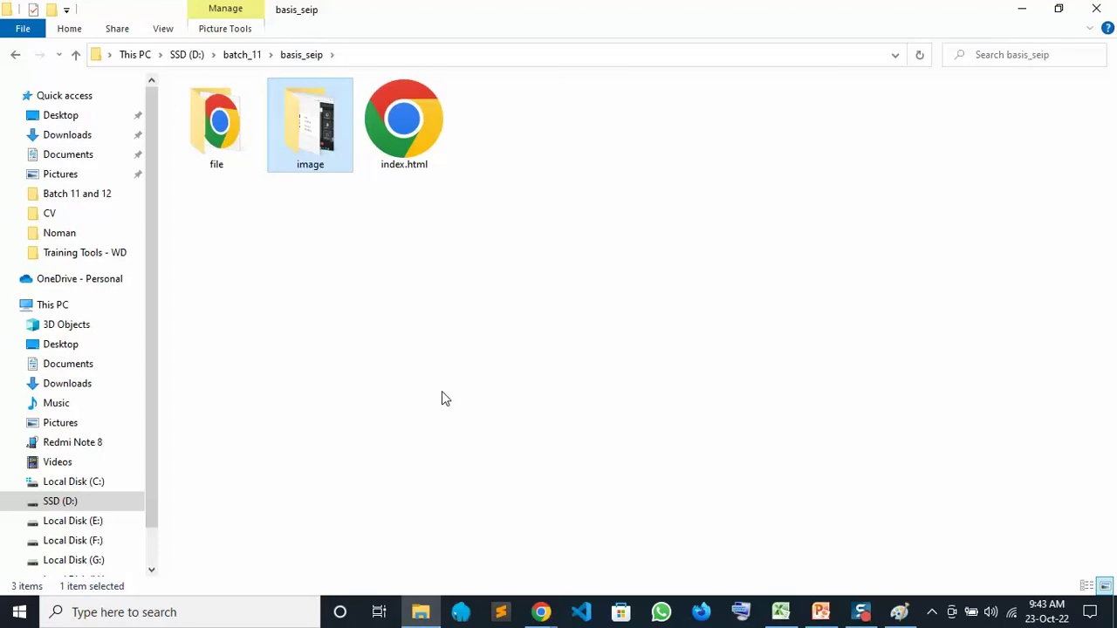
{"action": "left_click", "coordinate": [442, 393]}
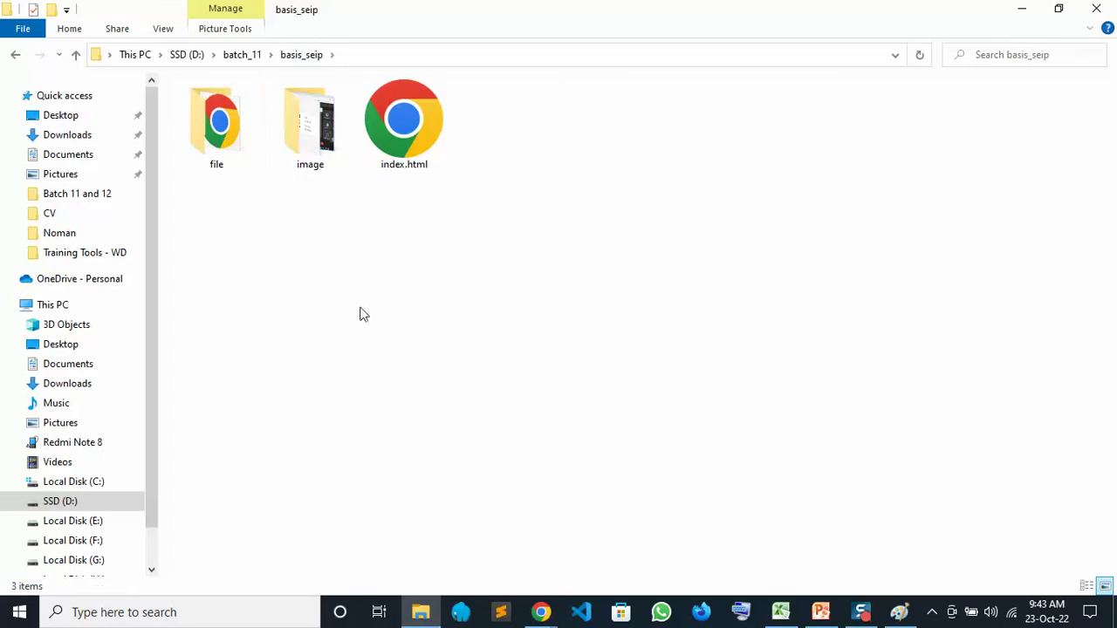
Step: Switch to Paint and draw two small circles inside the Resources circle, labelled I/R above the word and Video/Re below it
{"action": "left_click", "coordinate": [899, 612]}
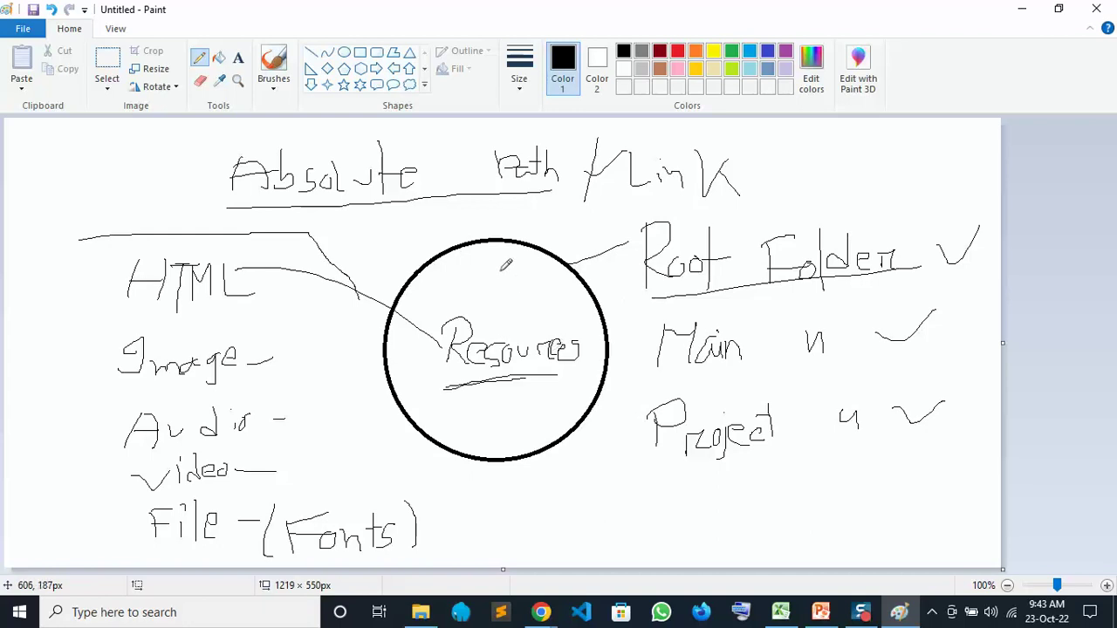
{"action": "mouse_move", "coordinate": [496, 261]}
{"action": "left_mouse_down"}
{"action": "mouse_move", "coordinate": [469, 272]}
{"action": "mouse_move", "coordinate": [515, 332]}
{"action": "mouse_move", "coordinate": [550, 266]}
{"action": "mouse_move", "coordinate": [490, 261]}
{"action": "mouse_move", "coordinate": [490, 309]}
{"action": "left_mouse_up"}
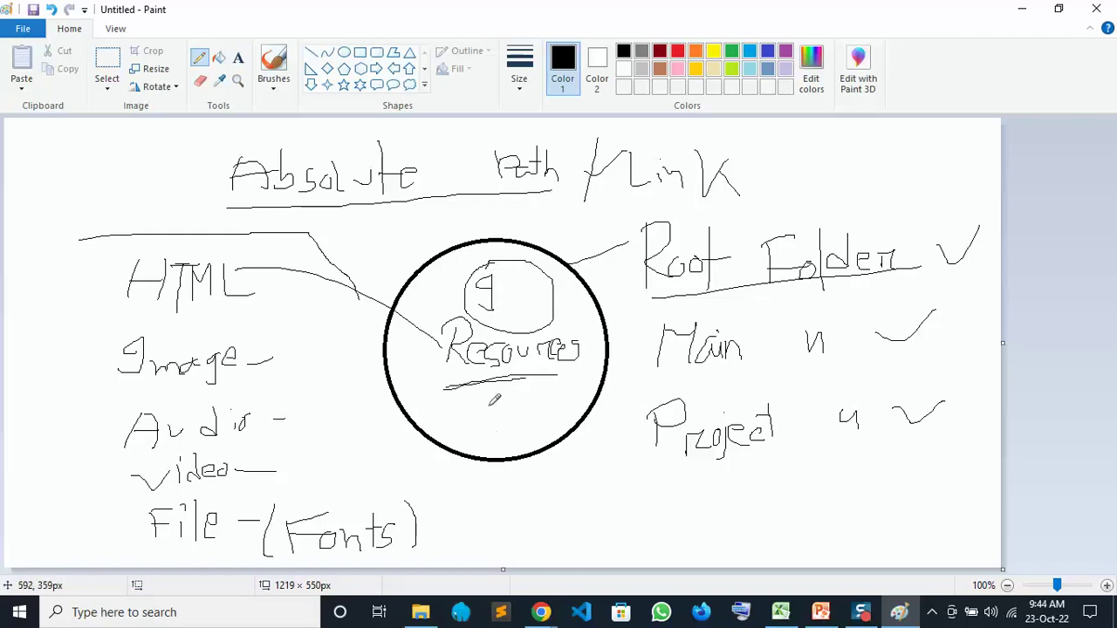
{"action": "mouse_move", "coordinate": [490, 384]}
{"action": "left_mouse_down"}
{"action": "mouse_move", "coordinate": [476, 380]}
{"action": "mouse_move", "coordinate": [480, 441]}
{"action": "mouse_move", "coordinate": [528, 380]}
{"action": "mouse_move", "coordinate": [484, 384]}
{"action": "left_mouse_up"}
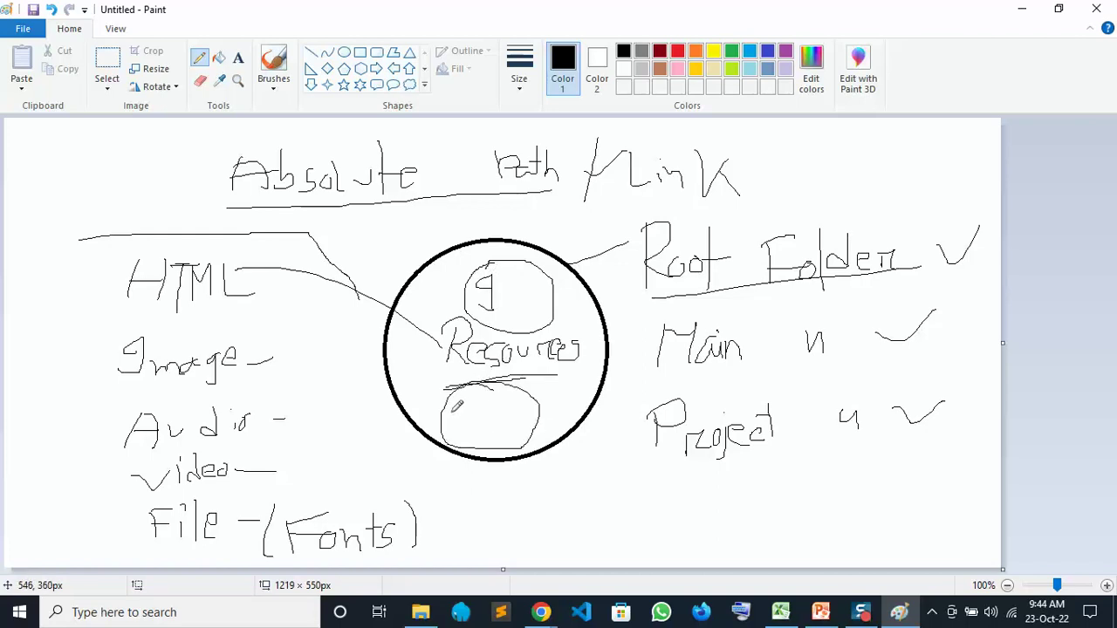
{"action": "left_click_drag", "start_coordinate": [454, 408], "coordinate": [513, 416]}
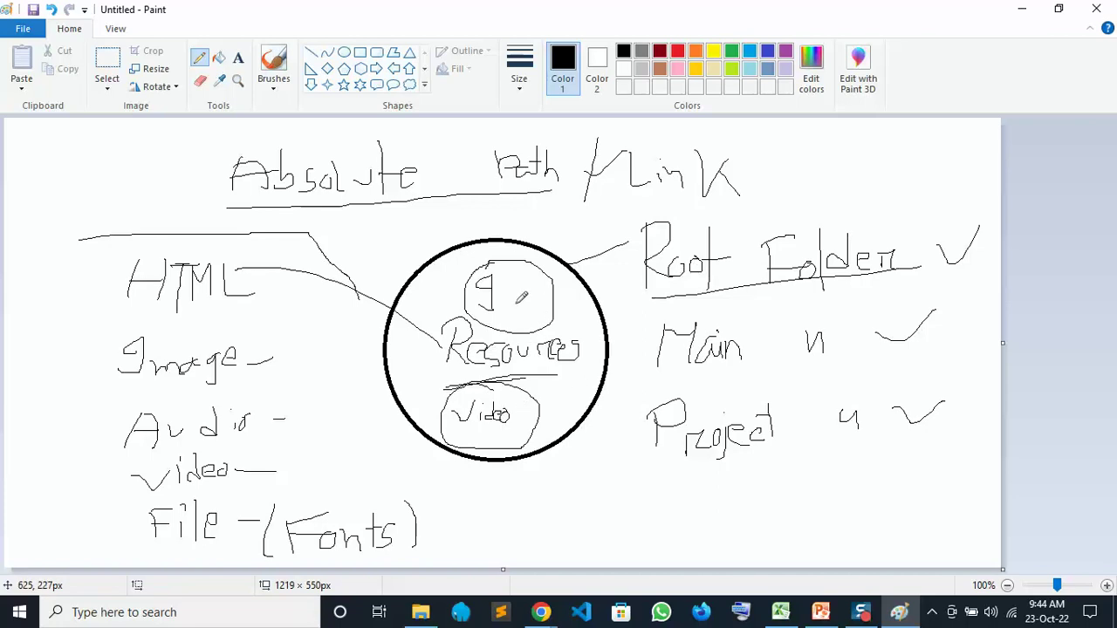
{"action": "mouse_move", "coordinate": [504, 298]}
{"action": "left_mouse_down"}
{"action": "mouse_move", "coordinate": [509, 275]}
{"action": "mouse_move", "coordinate": [501, 321]}
{"action": "mouse_move", "coordinate": [520, 301]}
{"action": "mouse_move", "coordinate": [515, 316]}
{"action": "left_mouse_up"}
{"action": "mouse_move", "coordinate": [450, 425]}
{"action": "left_mouse_down"}
{"action": "mouse_move", "coordinate": [506, 423]}
{"action": "mouse_move", "coordinate": [500, 441]}
{"action": "left_mouse_up"}
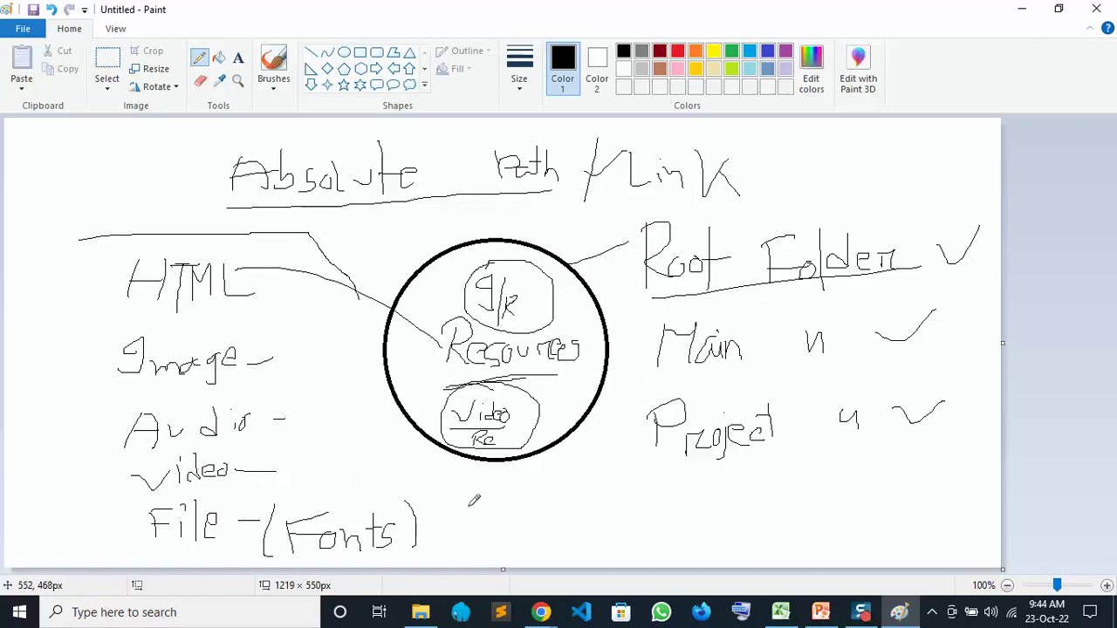
Step: Handwrite "Relative Path" below the Resources circle, beside the File (Fonts) entry
{"action": "mouse_move", "coordinate": [480, 506]}
{"action": "left_mouse_down"}
{"action": "mouse_move", "coordinate": [480, 536]}
{"action": "mouse_move", "coordinate": [485, 520]}
{"action": "mouse_move", "coordinate": [495, 533]}
{"action": "mouse_move", "coordinate": [564, 525]}
{"action": "left_mouse_up"}
{"action": "mouse_move", "coordinate": [583, 478]}
{"action": "left_mouse_down"}
{"action": "mouse_move", "coordinate": [582, 534]}
{"action": "mouse_move", "coordinate": [631, 495]}
{"action": "mouse_move", "coordinate": [645, 522]}
{"action": "left_mouse_up"}
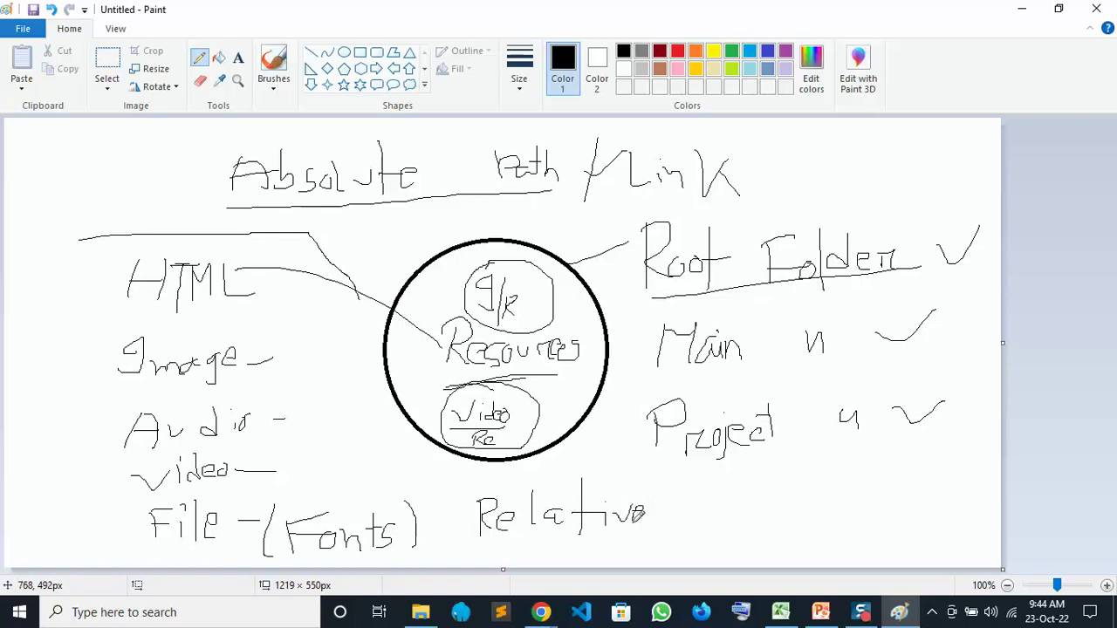
{"action": "mouse_move", "coordinate": [708, 500]}
{"action": "left_mouse_down"}
{"action": "mouse_move", "coordinate": [708, 532]}
{"action": "mouse_move", "coordinate": [718, 515]}
{"action": "mouse_move", "coordinate": [744, 527]}
{"action": "left_mouse_up"}
{"action": "mouse_move", "coordinate": [750, 485]}
{"action": "left_mouse_down"}
{"action": "mouse_move", "coordinate": [749, 520]}
{"action": "mouse_move", "coordinate": [758, 505]}
{"action": "left_mouse_up"}
{"action": "mouse_move", "coordinate": [766, 494]}
{"action": "left_mouse_down"}
{"action": "mouse_move", "coordinate": [764, 522]}
{"action": "mouse_move", "coordinate": [776, 520]}
{"action": "left_mouse_up"}
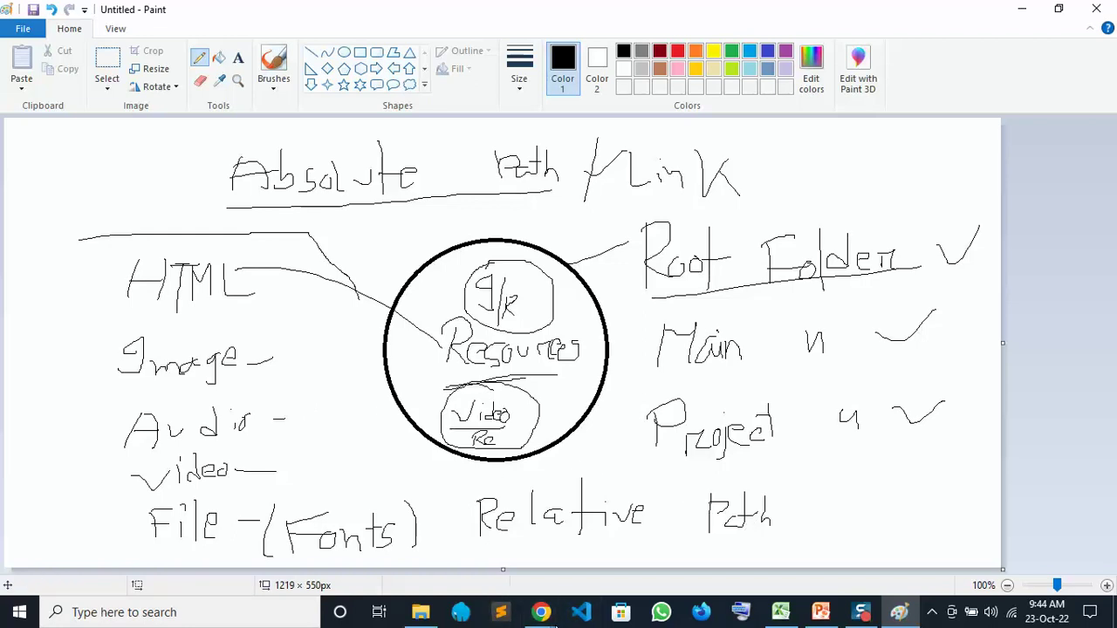
Step: Switch to the W3Schools page in Chrome, review the Relative File Paths section and clear the heading's highlight
{"action": "left_click", "coordinate": [541, 611]}
{"action": "left_click", "coordinate": [449, 511]}
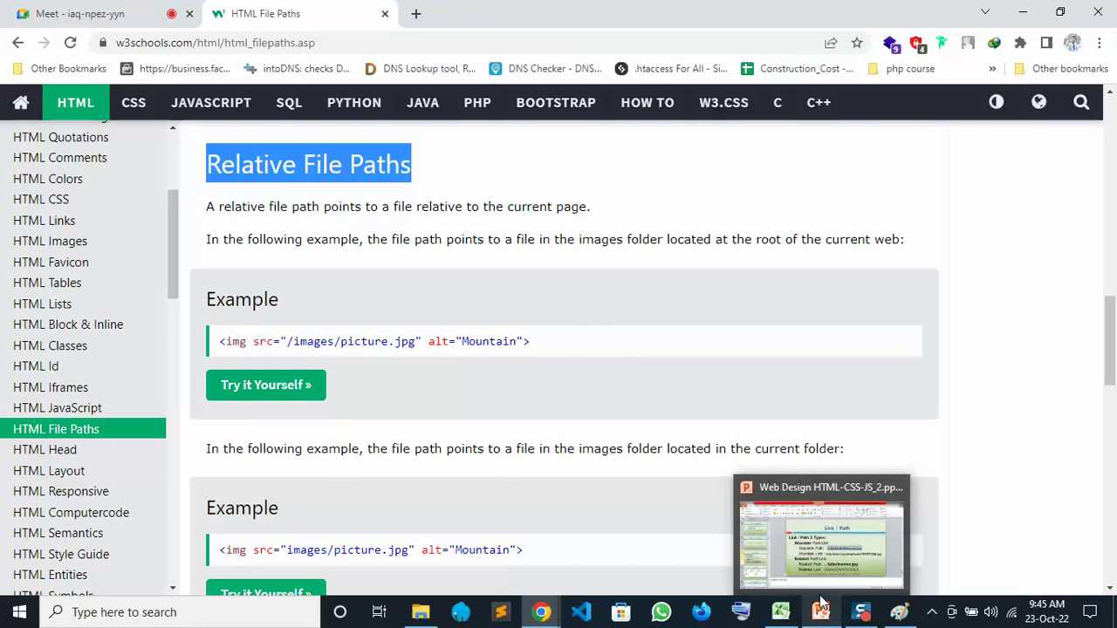
{"action": "left_click", "coordinate": [575, 452]}
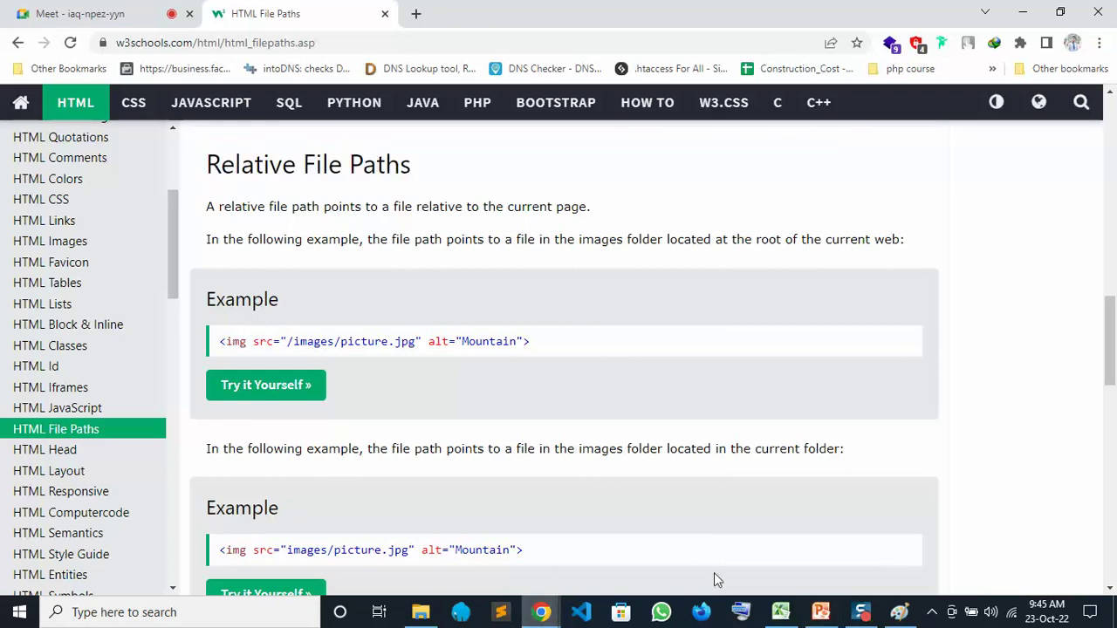
{"action": "mouse_move", "coordinate": [820, 621]}
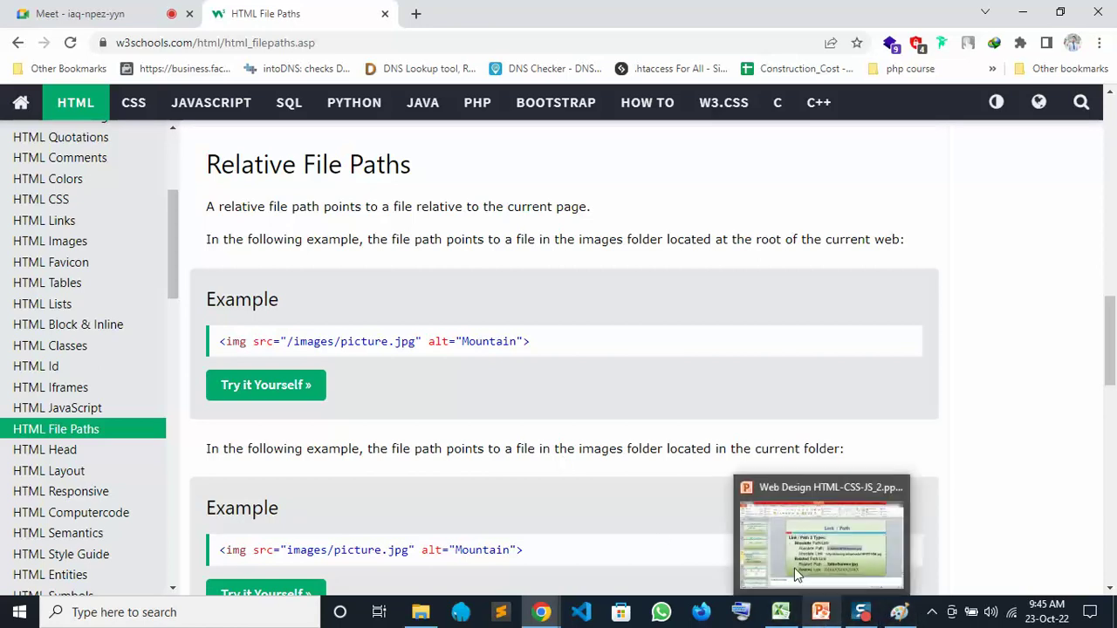
Step: Switch to File Explorer, point out index.html, and open the image folder before going back to basis_seip
{"action": "left_click", "coordinate": [421, 612]}
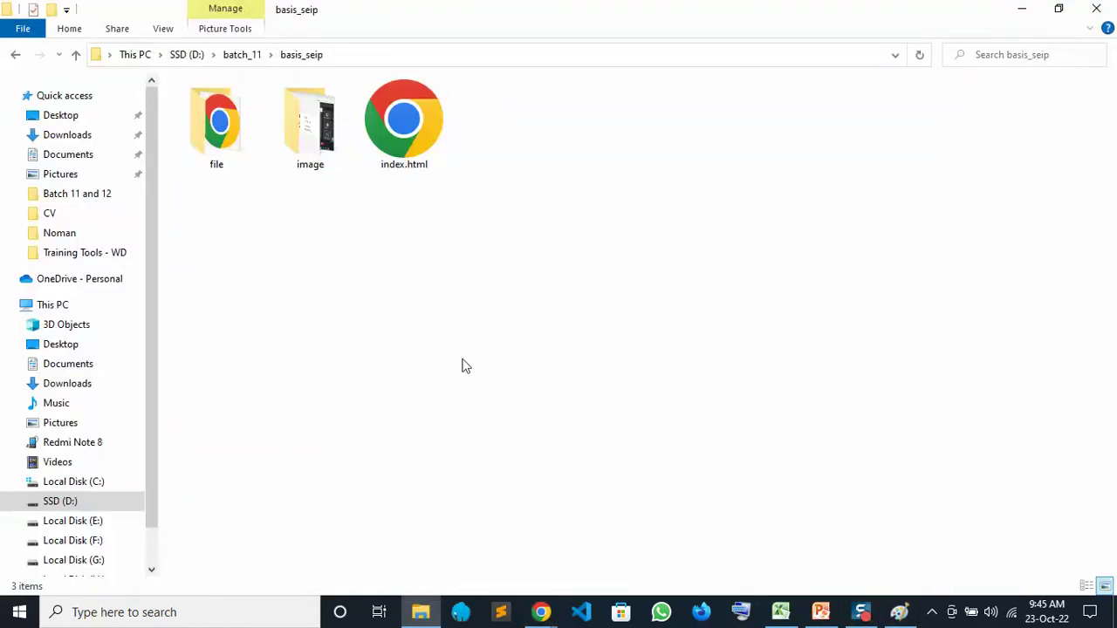
{"action": "left_click", "coordinate": [386, 130]}
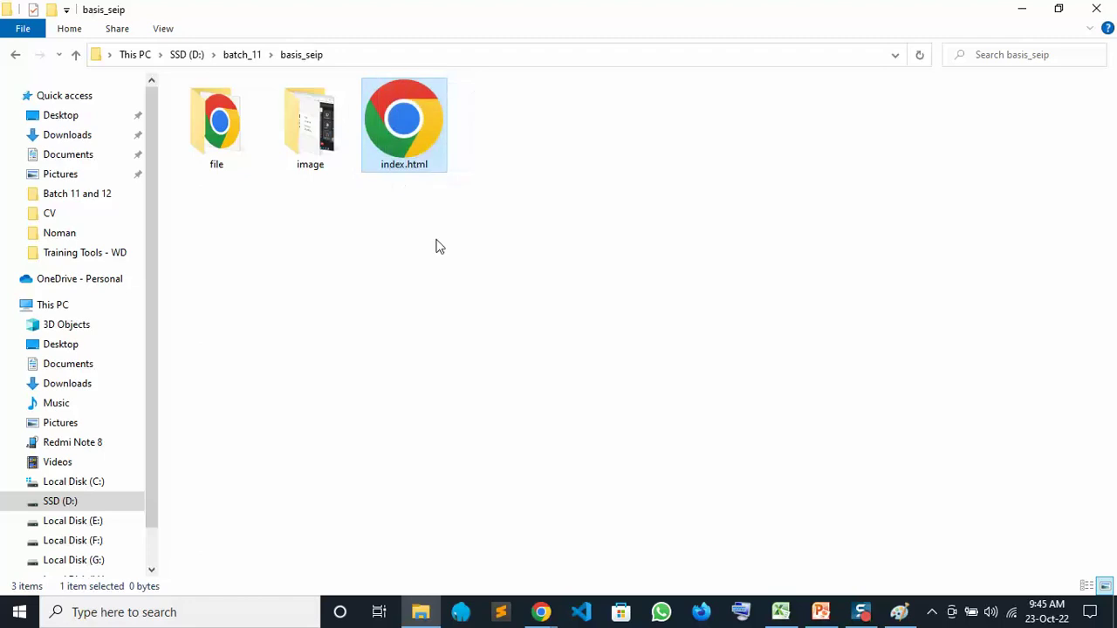
{"action": "double_click", "coordinate": [329, 164]}
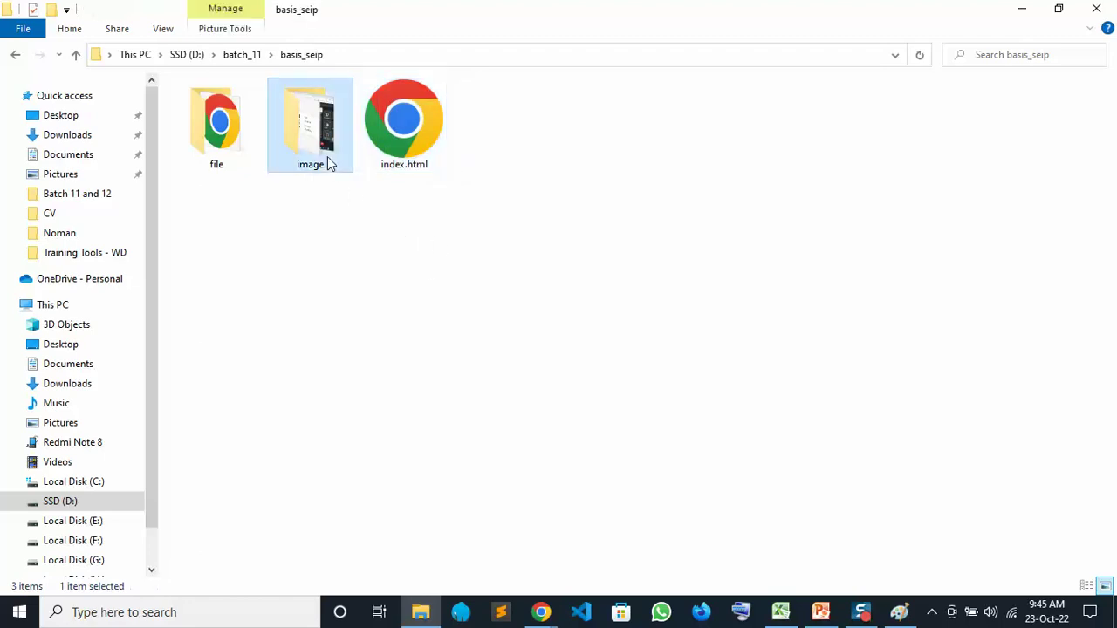
{"action": "left_click_drag", "start_coordinate": [253, 209], "coordinate": [459, 134]}
{"action": "left_click", "coordinate": [304, 55]}
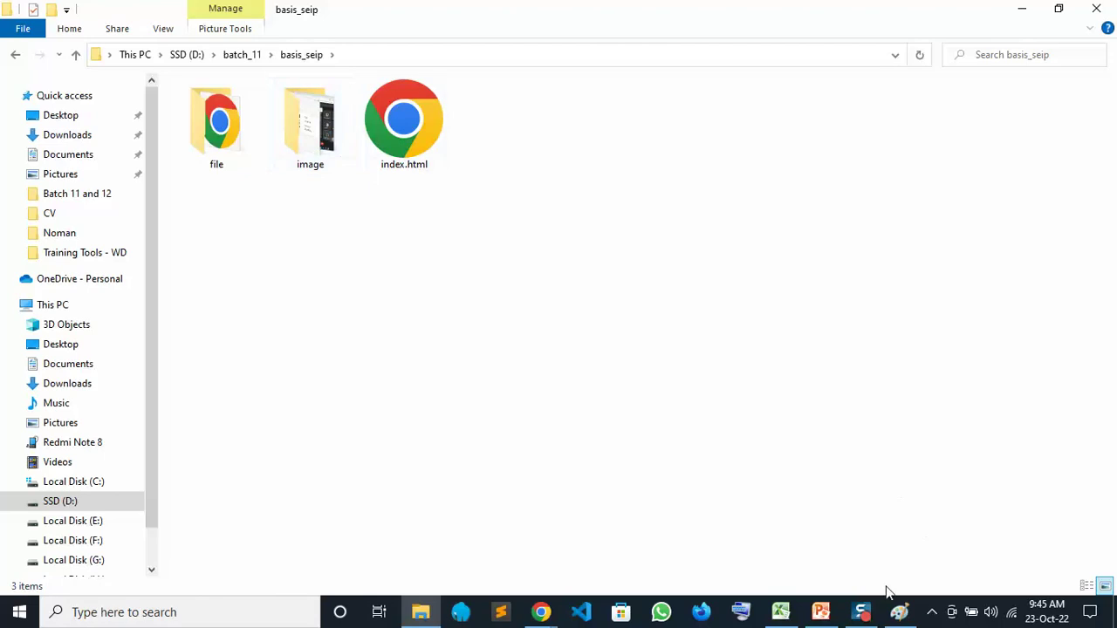
Step: Switch to Paint, handwrite and underline "Image/qr" beside the Absolute Path heading, and underline the words Relative Path
{"action": "left_click", "coordinate": [899, 613]}
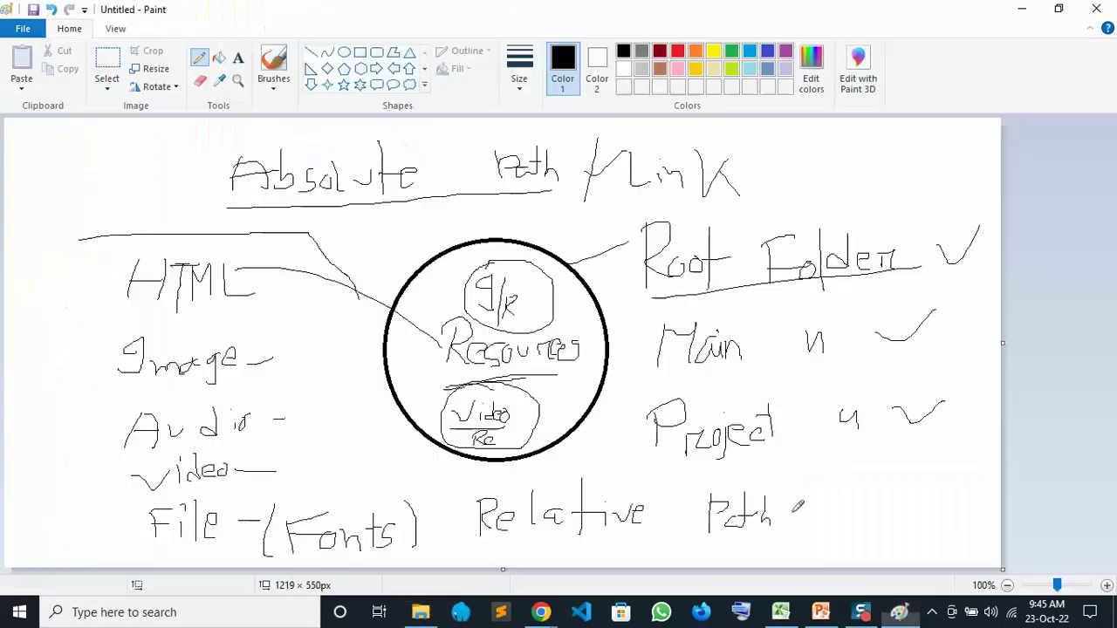
{"action": "mouse_move", "coordinate": [15, 147]}
{"action": "left_mouse_down"}
{"action": "mouse_move", "coordinate": [15, 190]}
{"action": "mouse_move", "coordinate": [85, 163]}
{"action": "mouse_move", "coordinate": [79, 176]}
{"action": "mouse_move", "coordinate": [95, 182]}
{"action": "left_mouse_up"}
{"action": "left_click_drag", "start_coordinate": [110, 136], "coordinate": [96, 215]}
{"action": "mouse_move", "coordinate": [136, 163]}
{"action": "left_mouse_down"}
{"action": "mouse_move", "coordinate": [159, 184]}
{"action": "mouse_move", "coordinate": [170, 169]}
{"action": "left_mouse_up"}
{"action": "left_click_drag", "start_coordinate": [24, 205], "coordinate": [183, 194]}
{"action": "left_click_drag", "start_coordinate": [489, 542], "coordinate": [785, 524]}
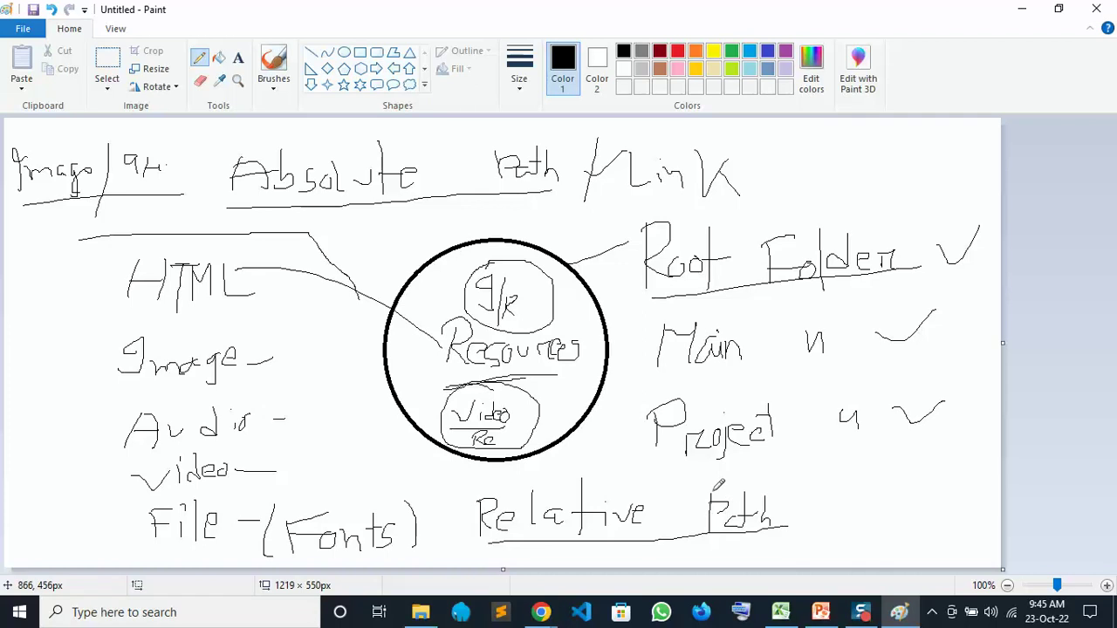
Step: Switch to File Explorer, create a folder named qr inside the image folder, and move qrcode.png into it
{"action": "left_click", "coordinate": [421, 612]}
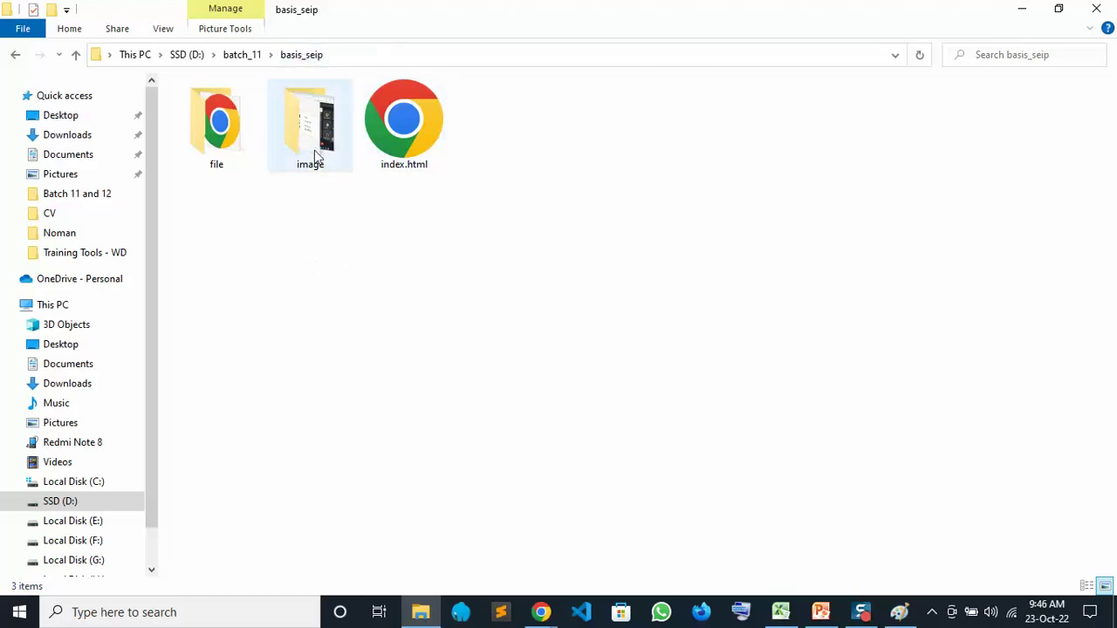
{"action": "mouse_move", "coordinate": [314, 154]}
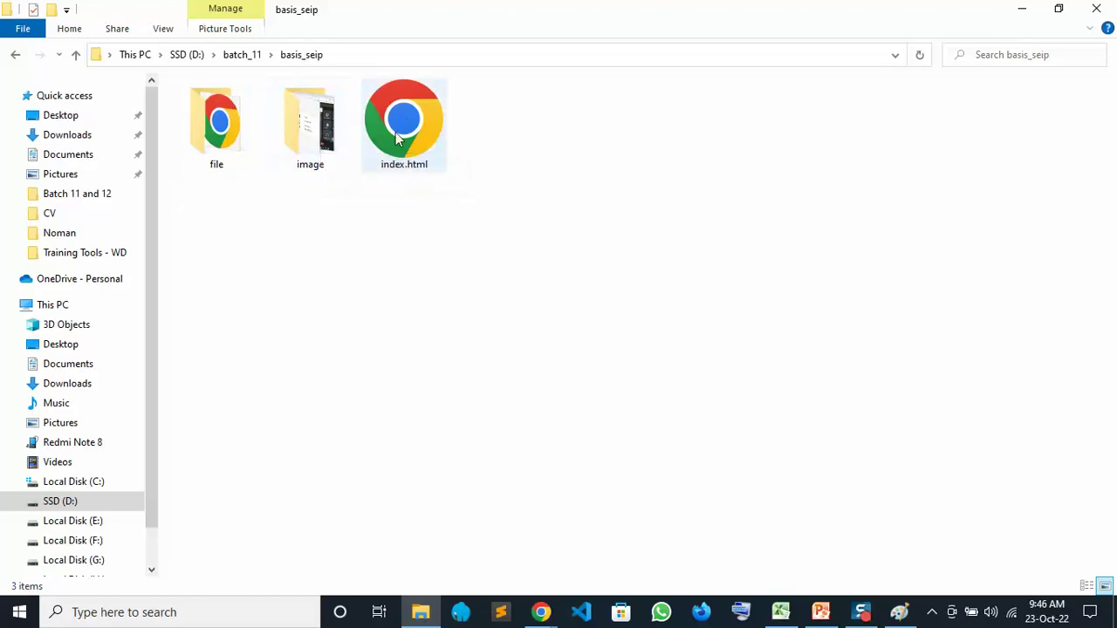
{"action": "double_click", "coordinate": [316, 165]}
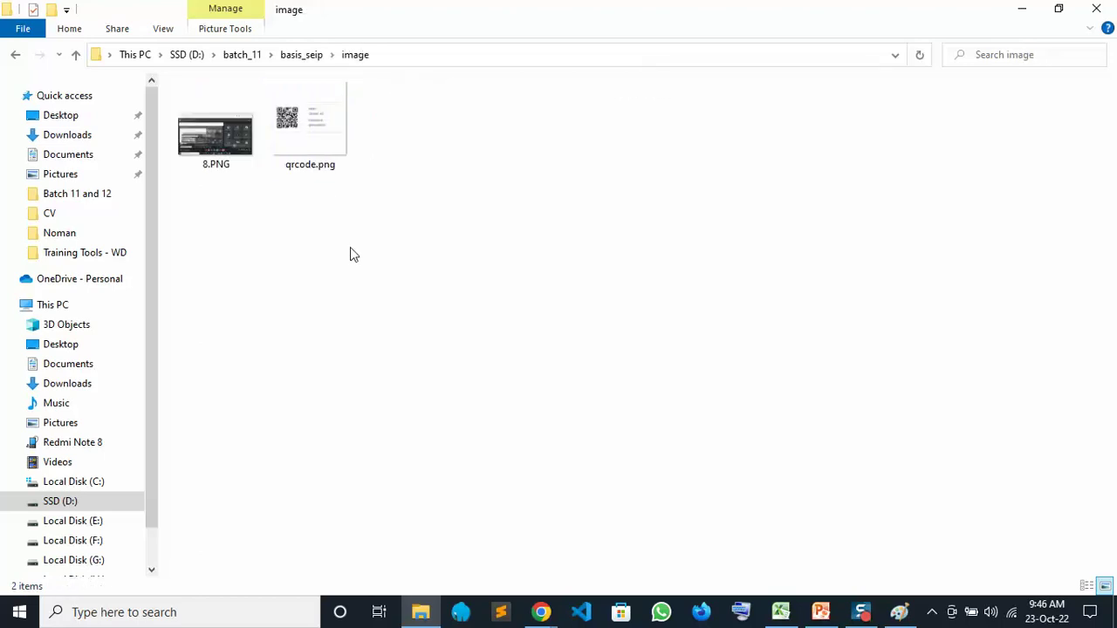
{"action": "left_click", "coordinate": [52, 10]}
{"action": "type", "text": "qr"}
{"action": "key", "text": "Return"}
{"action": "left_click_drag", "start_coordinate": [377, 163], "coordinate": [220, 131]}
{"action": "left_click", "coordinate": [237, 145]}
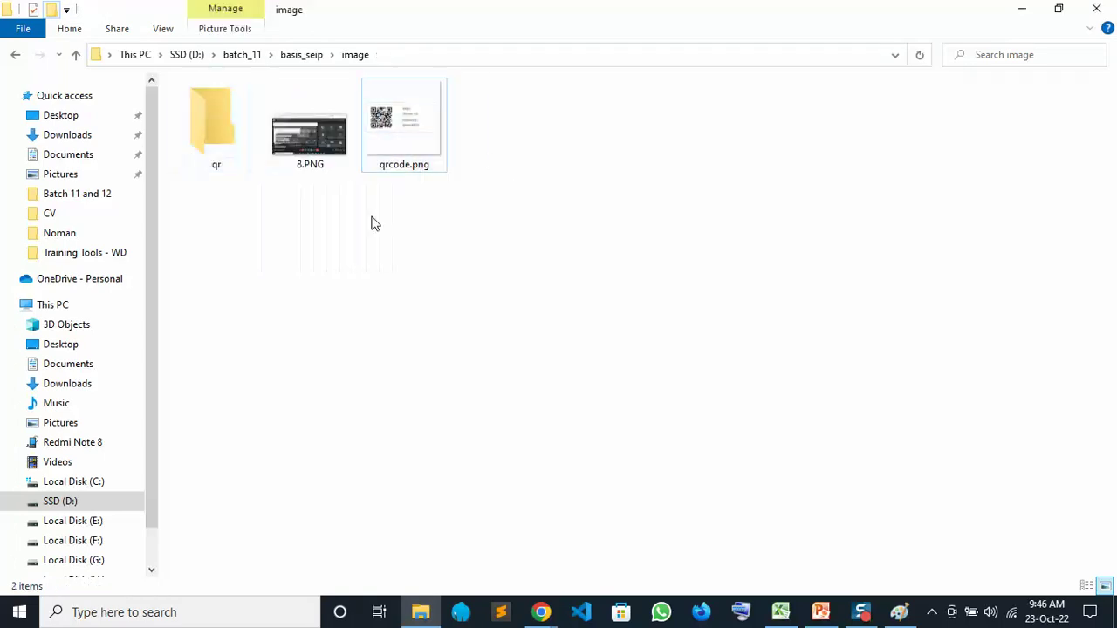
Step: Walk through the path from basis_seip into image and qr to show qrcode.png, and go back to basis_seip
{"action": "left_click", "coordinate": [295, 54]}
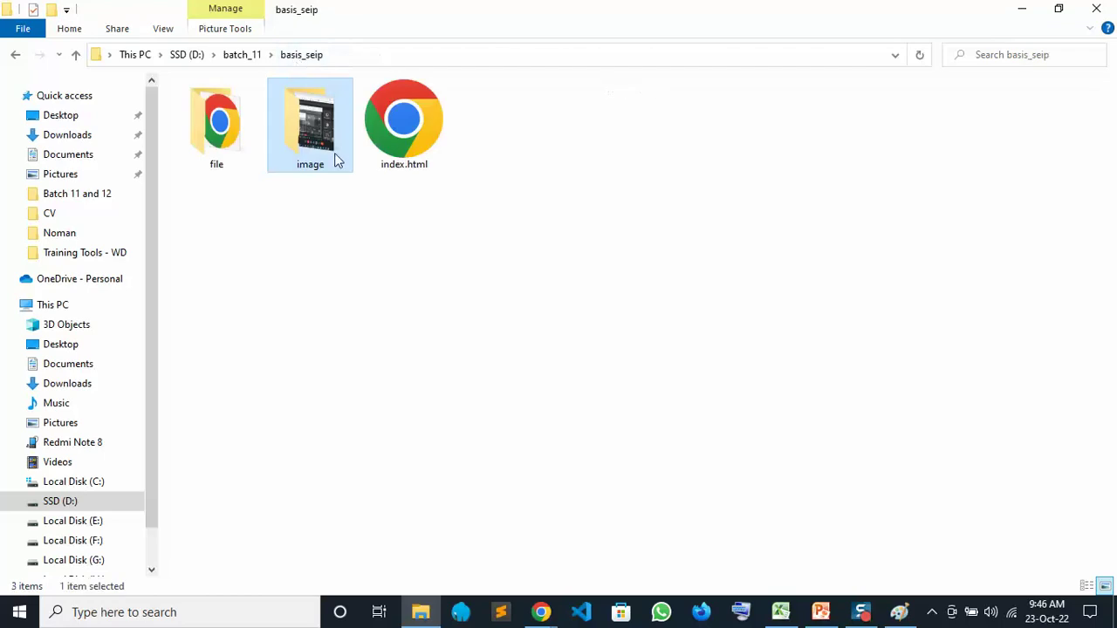
{"action": "left_click", "coordinate": [388, 218]}
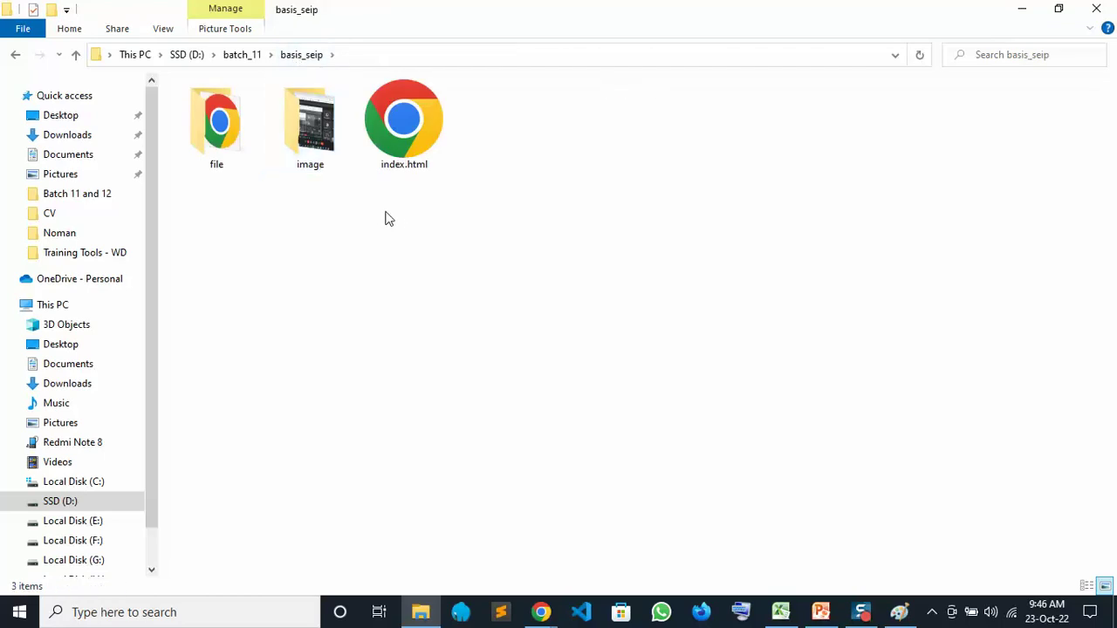
{"action": "double_click", "coordinate": [315, 139]}
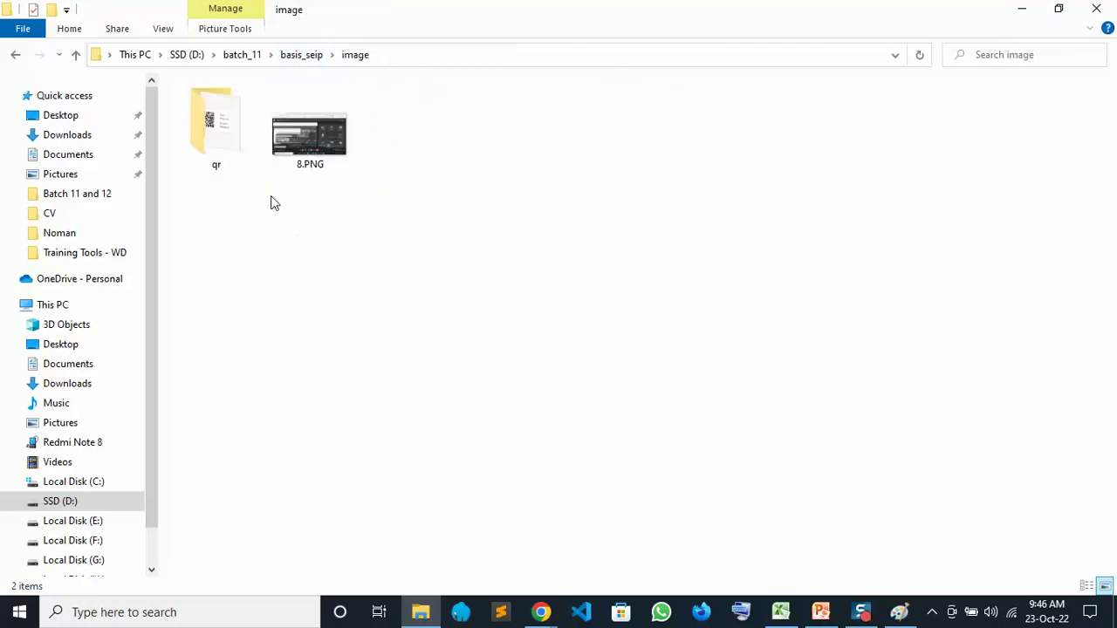
{"action": "double_click", "coordinate": [223, 139]}
{"action": "left_click", "coordinate": [236, 133]}
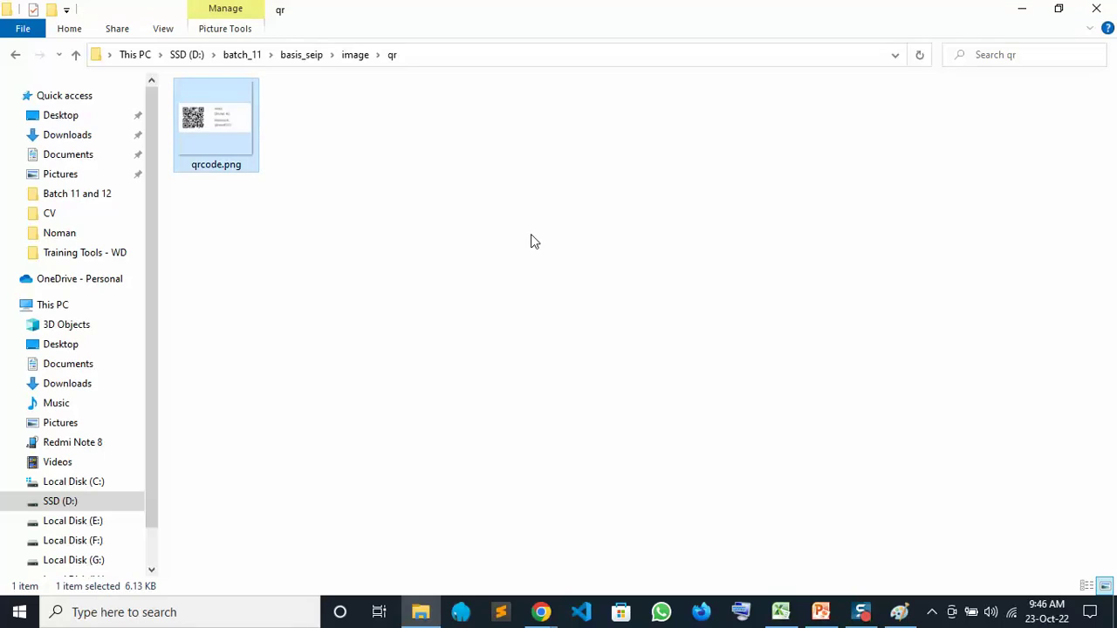
{"action": "left_click", "coordinate": [534, 242]}
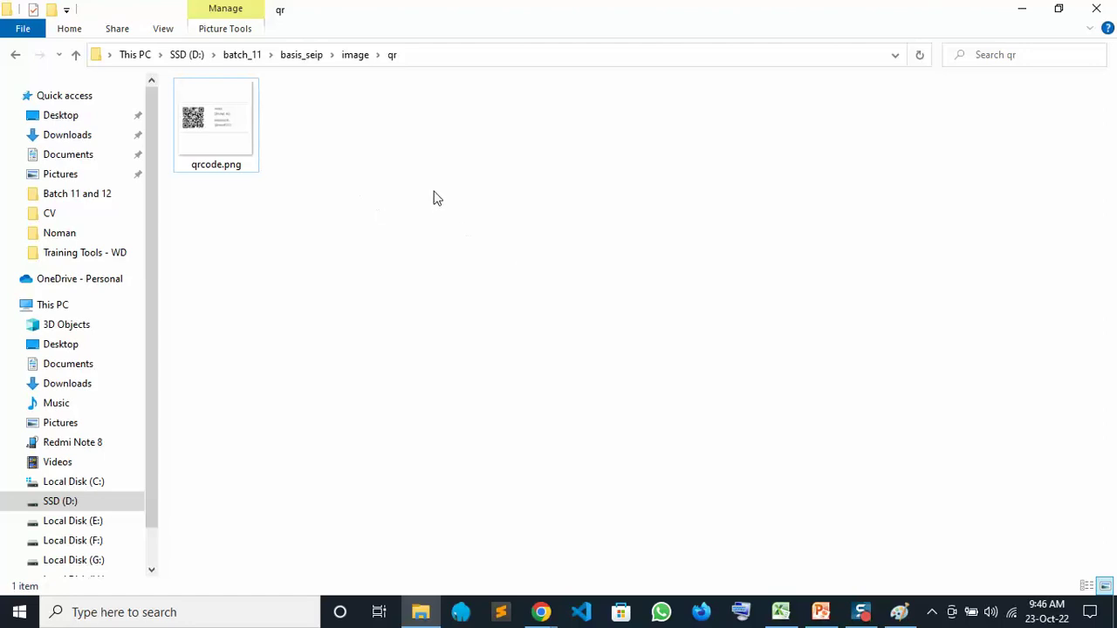
{"action": "left_click", "coordinate": [356, 56]}
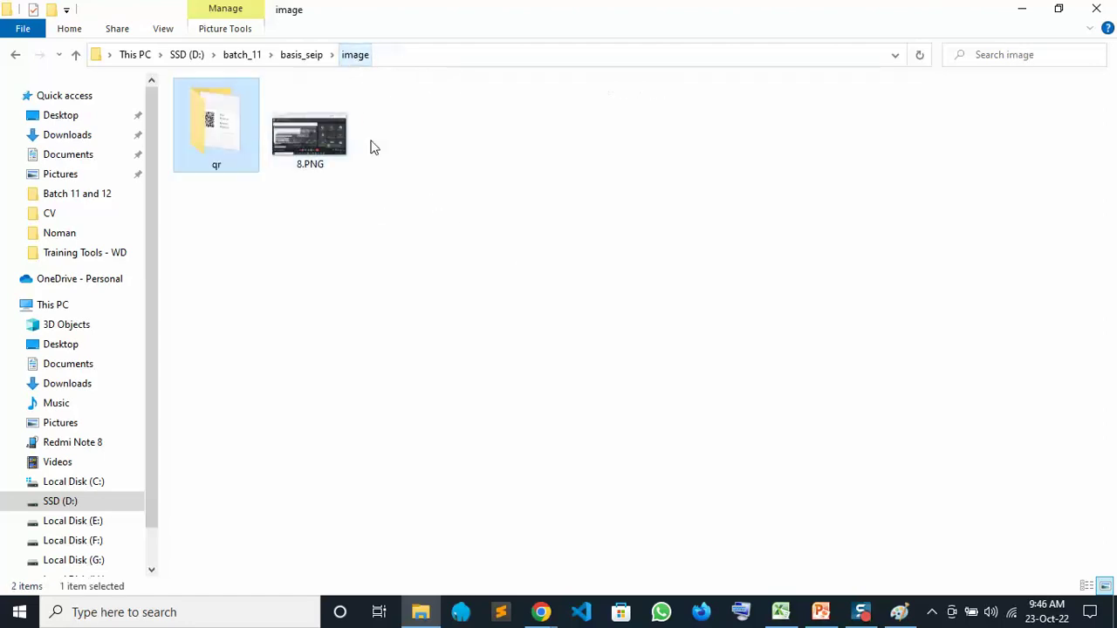
{"action": "left_click", "coordinate": [300, 55]}
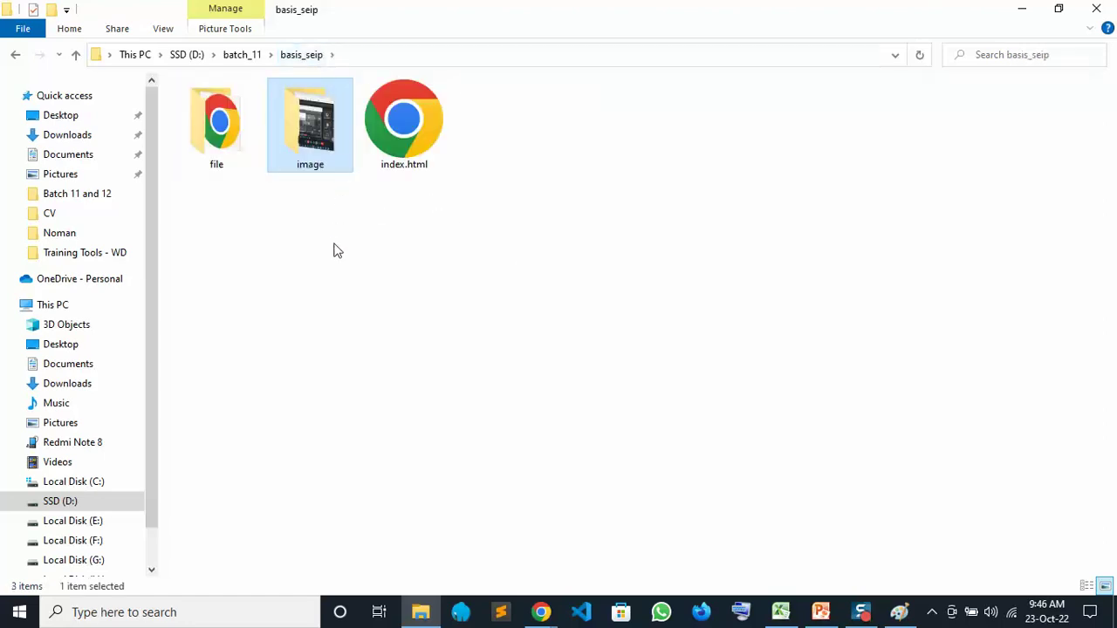
{"action": "left_click", "coordinate": [379, 248]}
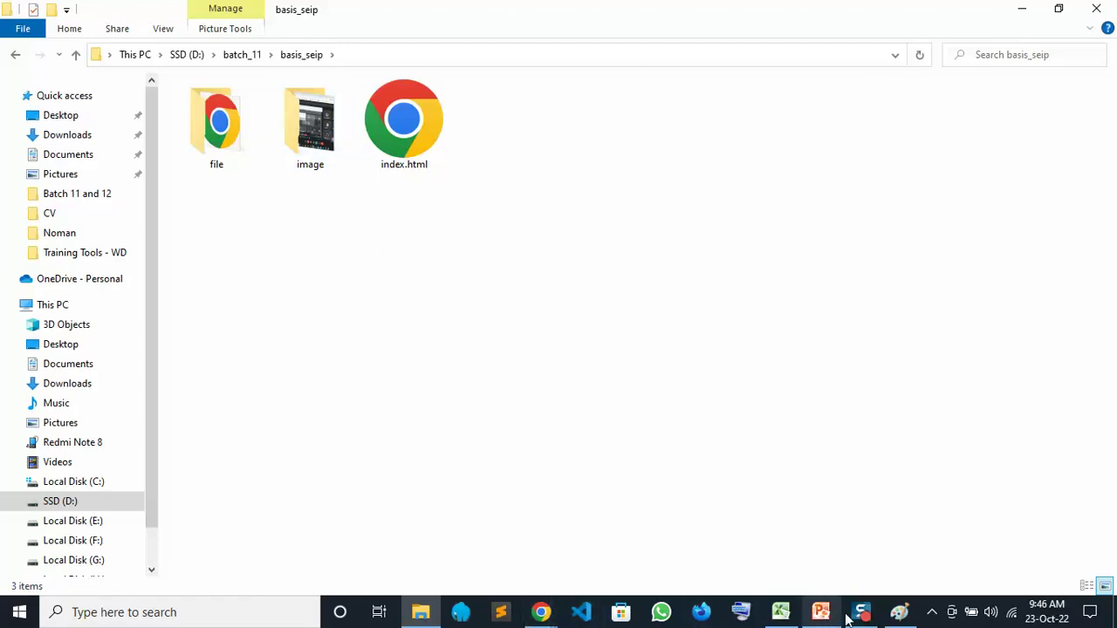
Step: Switch to Paint, underline "Image/qr" a second time, and draw a check mark beside Relative Path
{"action": "left_click", "coordinate": [901, 613]}
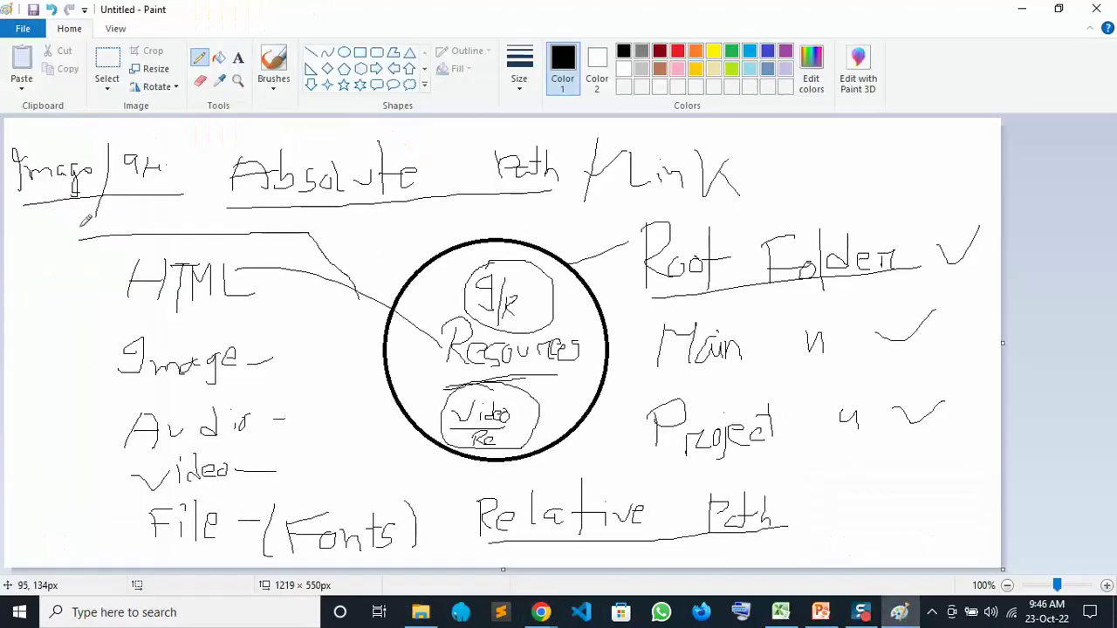
{"action": "left_click_drag", "start_coordinate": [11, 208], "coordinate": [140, 195]}
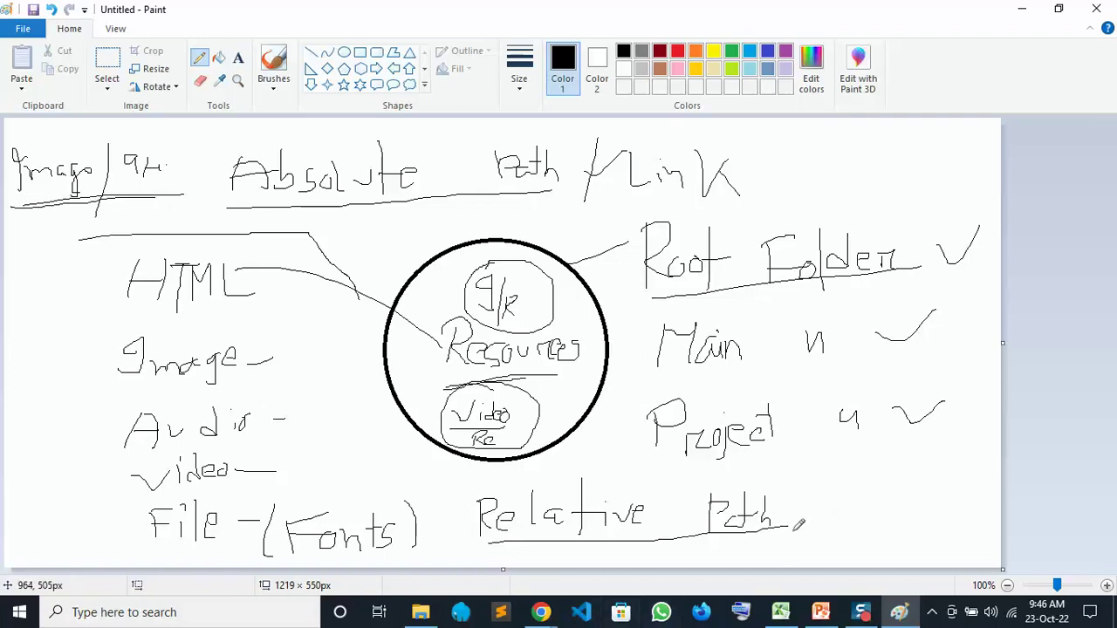
{"action": "left_click_drag", "start_coordinate": [791, 523], "coordinate": [877, 495]}
Step: Switch to the W3Schools page in Chrome, review the remaining Relative File Paths examples, and go to the Google Meet call
{"action": "left_click", "coordinate": [541, 612]}
{"action": "left_click", "coordinate": [491, 581]}
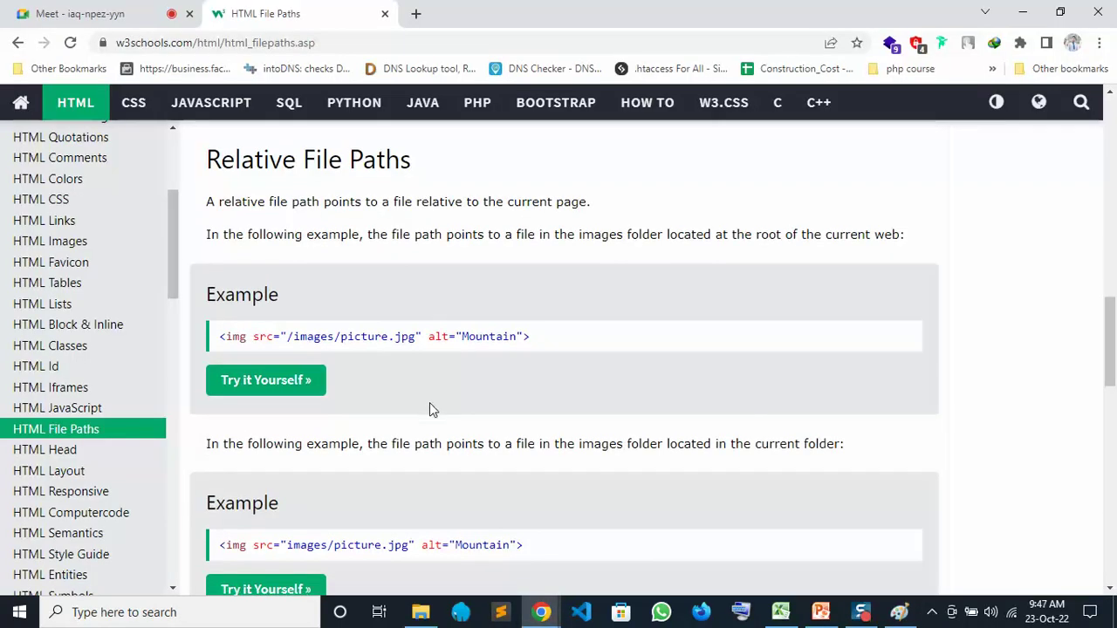
{"action": "scroll", "coordinate": [429, 403], "scroll_direction": "down", "scroll_amount": 5}
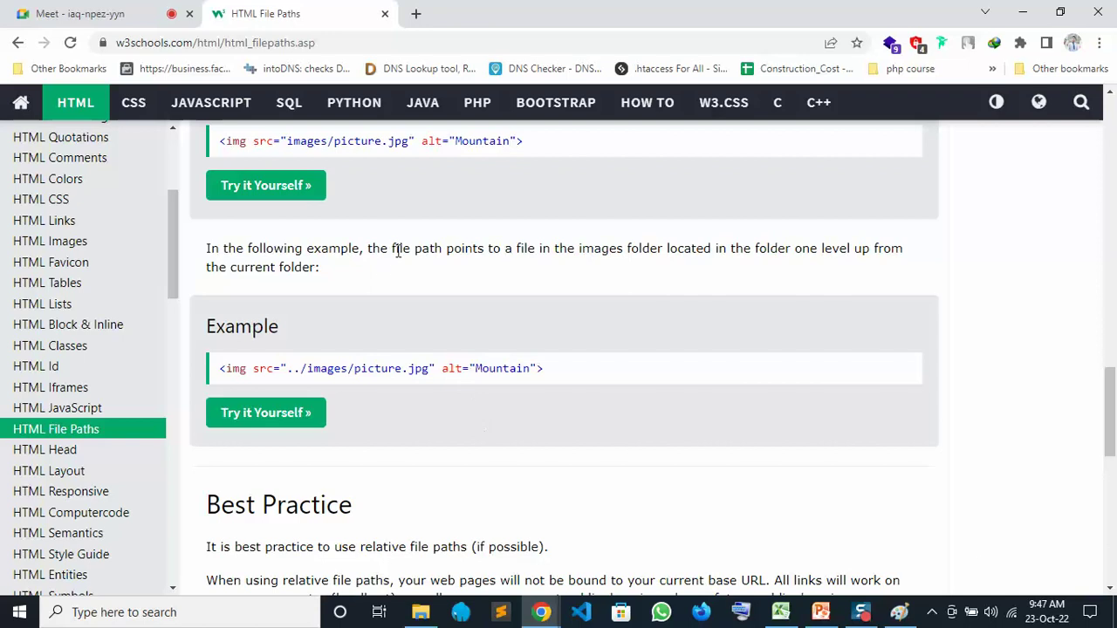
{"action": "left_click", "coordinate": [87, 13]}
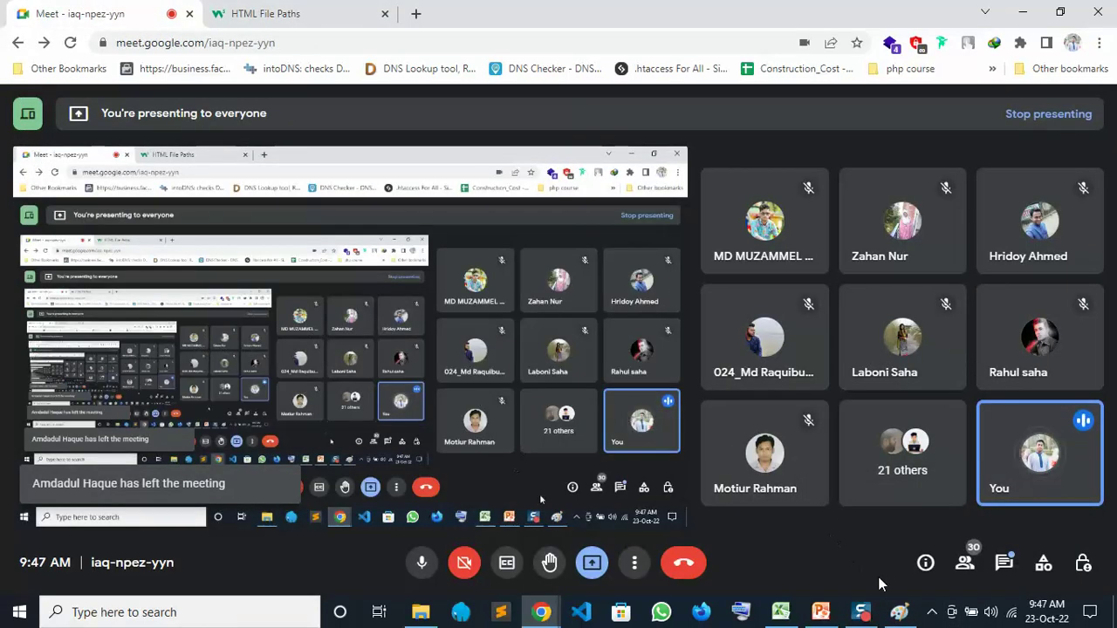
Step: Bring up the Paint sketch and return to the Google Meet call in Chrome
{"action": "mouse_move", "coordinate": [898, 615]}
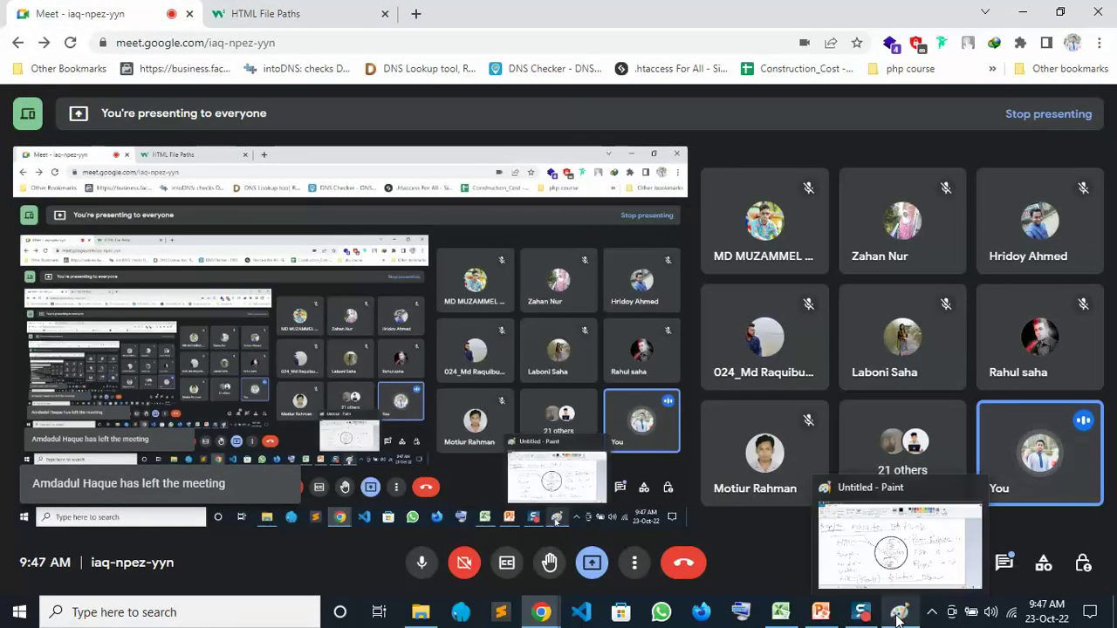
{"action": "left_click", "coordinate": [890, 542]}
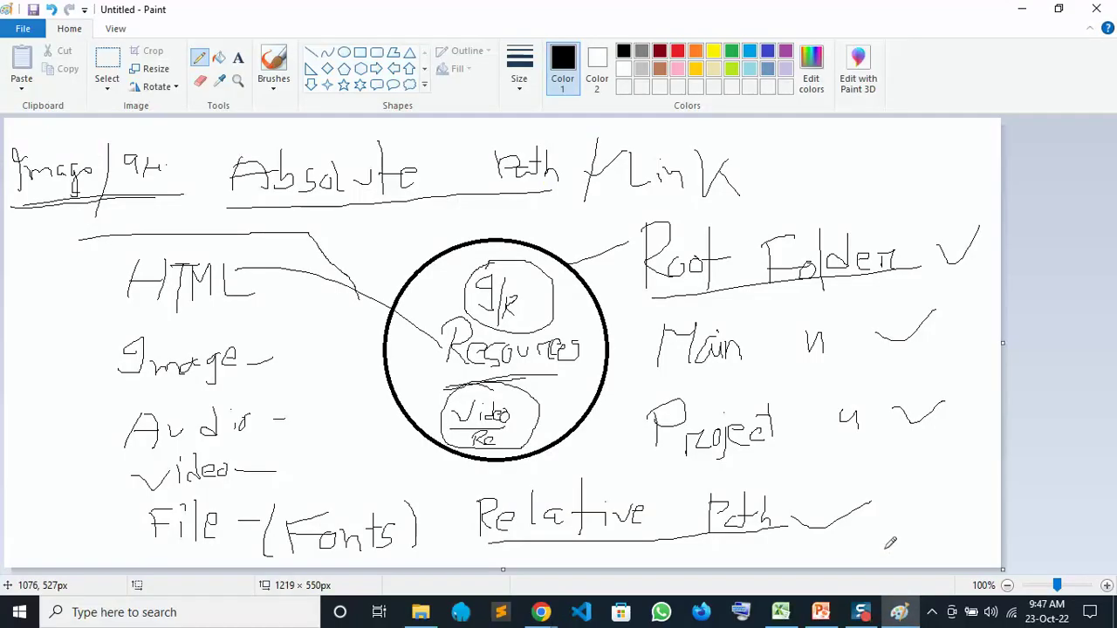
{"action": "mouse_move", "coordinate": [541, 613]}
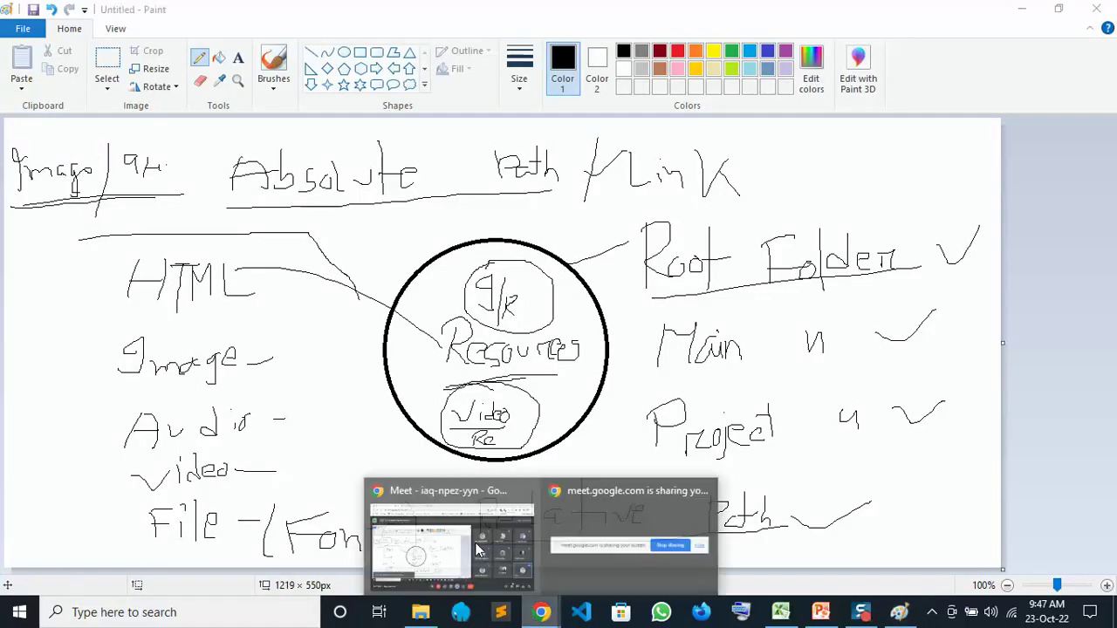
{"action": "left_click", "coordinate": [472, 506]}
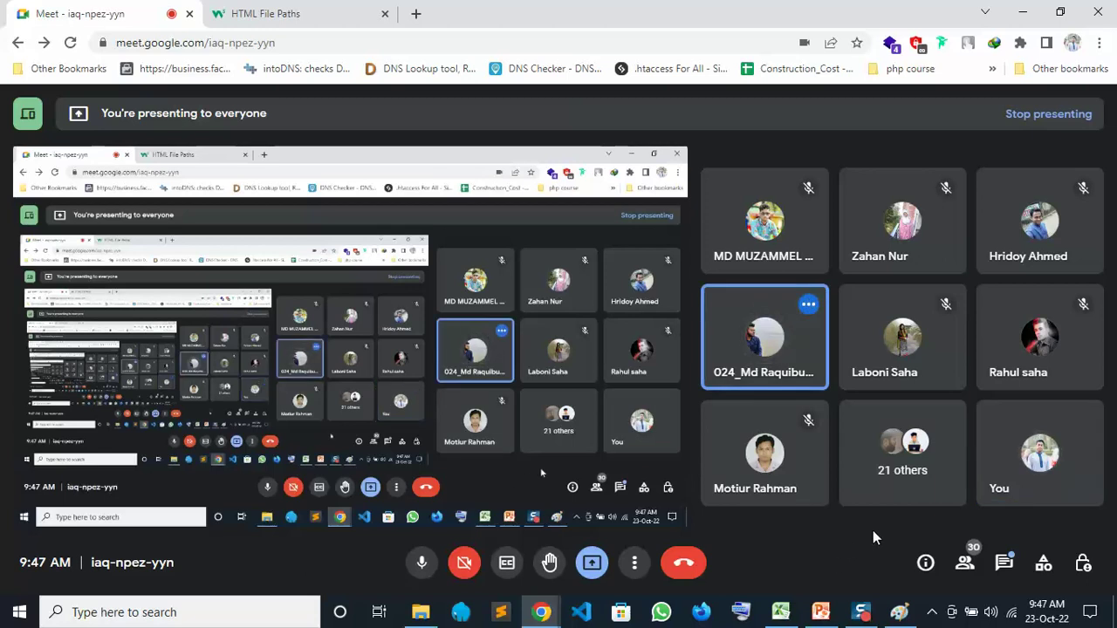
Step: Glance at basis_seip in File Explorer, switch to Paint, and add tick marks beside the Image, Audio and Video entries
{"action": "left_click", "coordinate": [420, 612]}
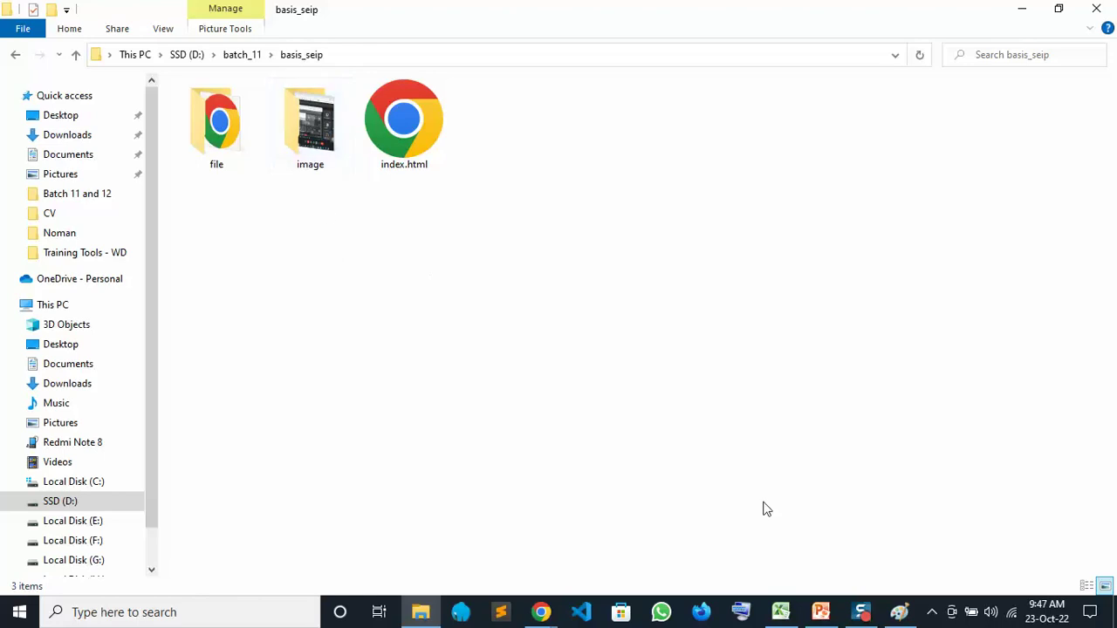
{"action": "left_click", "coordinate": [898, 612]}
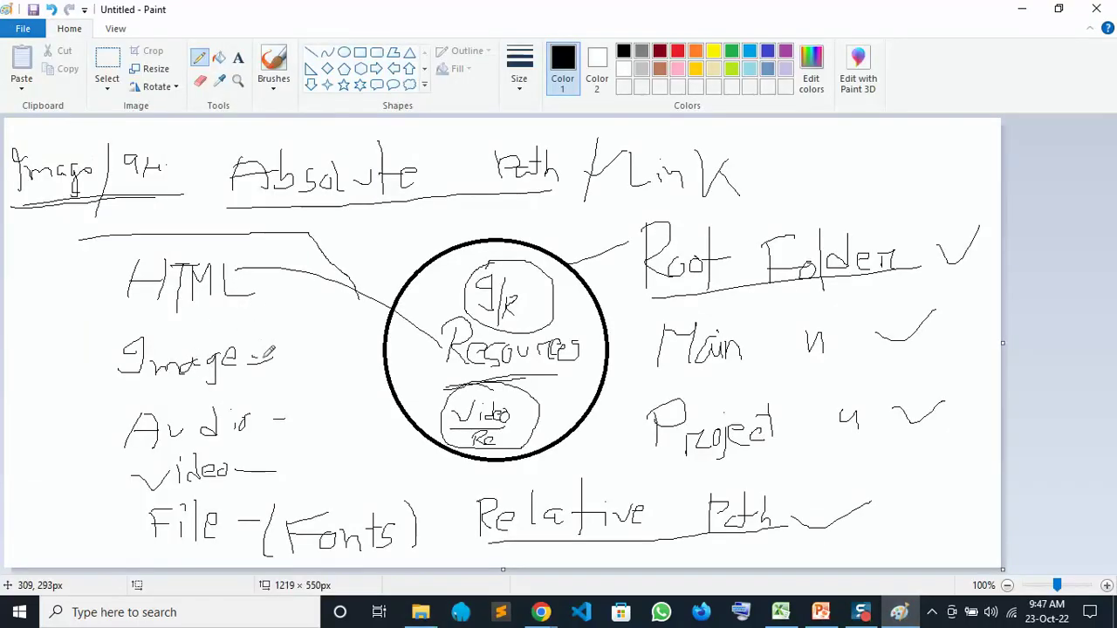
{"action": "left_click_drag", "start_coordinate": [271, 419], "coordinate": [303, 416]}
{"action": "left_click_drag", "start_coordinate": [253, 470], "coordinate": [280, 470]}
Step: Draw a vertical line along the left side of the HTML-to-File list and handwrite "CSS" and "JS" outside it
{"action": "left_click_drag", "start_coordinate": [114, 256], "coordinate": [110, 593]}
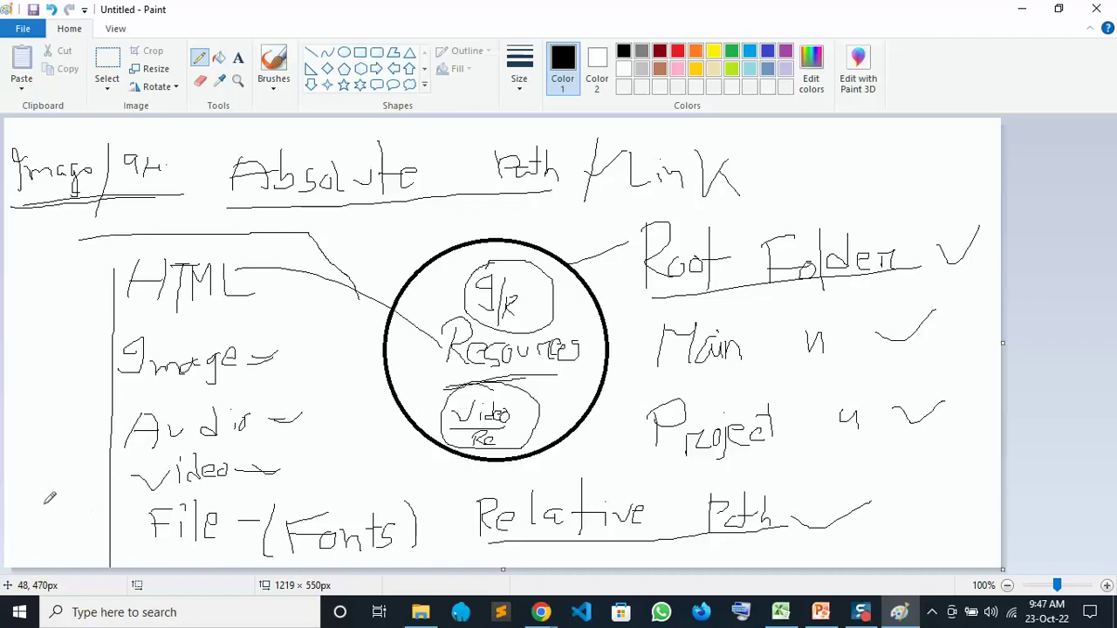
{"action": "mouse_move", "coordinate": [25, 478]}
{"action": "left_mouse_down"}
{"action": "mouse_move", "coordinate": [26, 494]}
{"action": "mouse_move", "coordinate": [52, 494]}
{"action": "mouse_move", "coordinate": [30, 546]}
{"action": "mouse_move", "coordinate": [58, 534]}
{"action": "mouse_move", "coordinate": [40, 547]}
{"action": "left_mouse_up"}
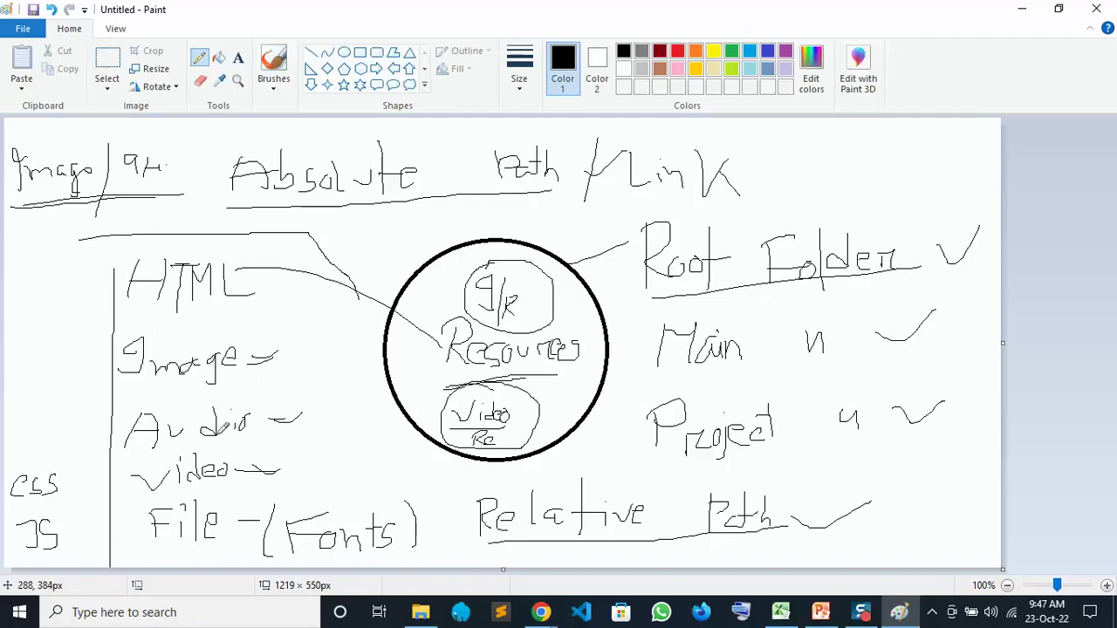
Step: Check the Google Meet call and basis_seip in File Explorer, and draw a box around the HTML entry in Paint
{"action": "left_click", "coordinate": [541, 611]}
{"action": "left_click", "coordinate": [451, 541]}
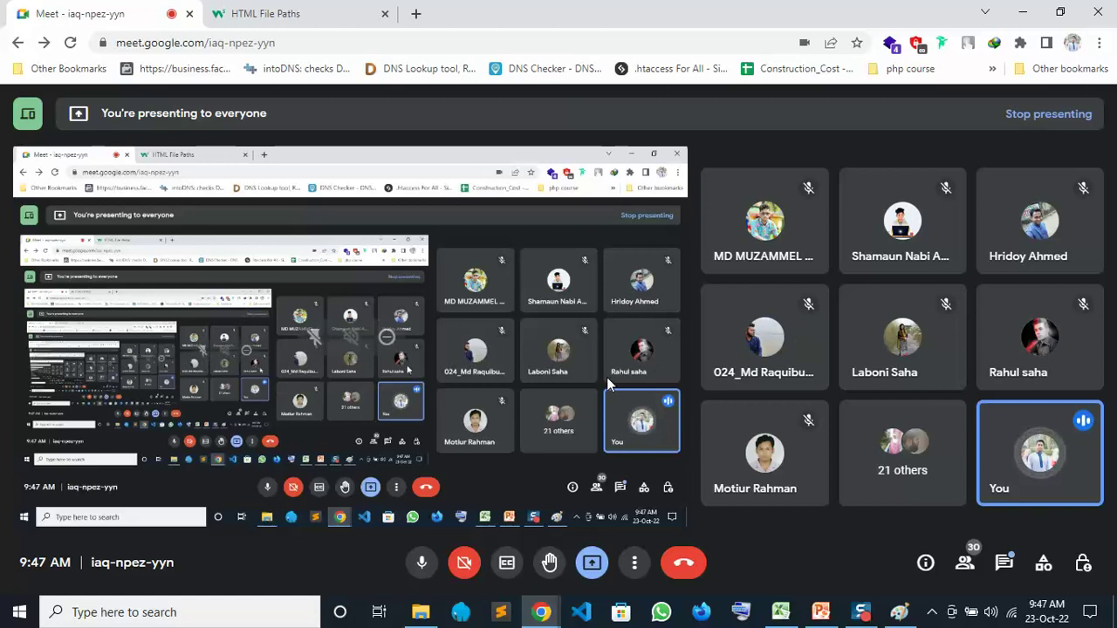
{"action": "left_click", "coordinate": [420, 613]}
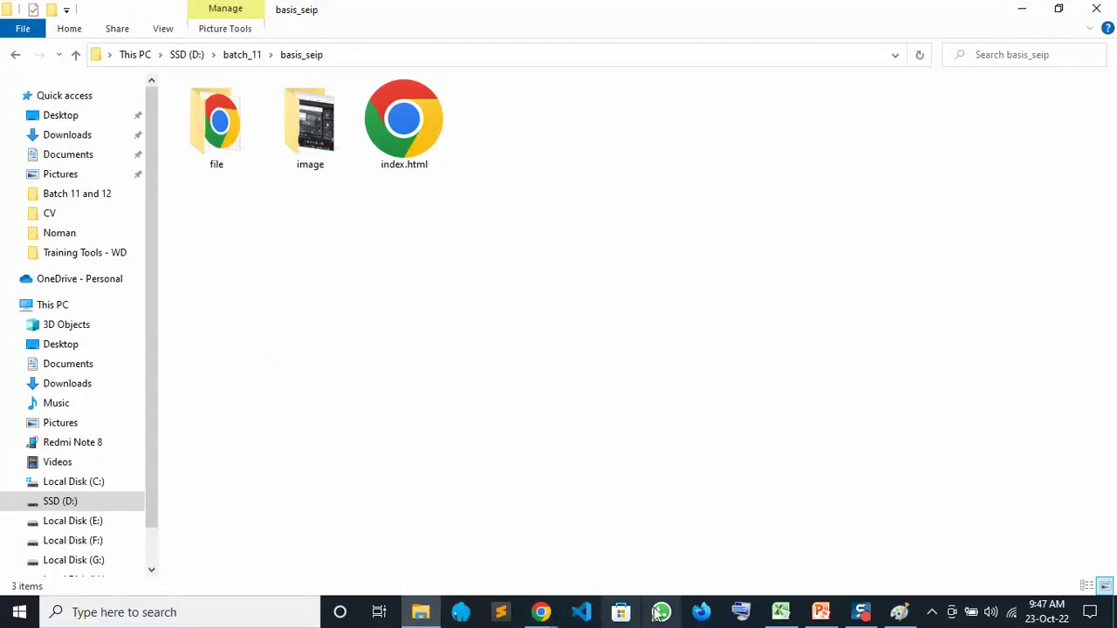
{"action": "left_click", "coordinate": [898, 612]}
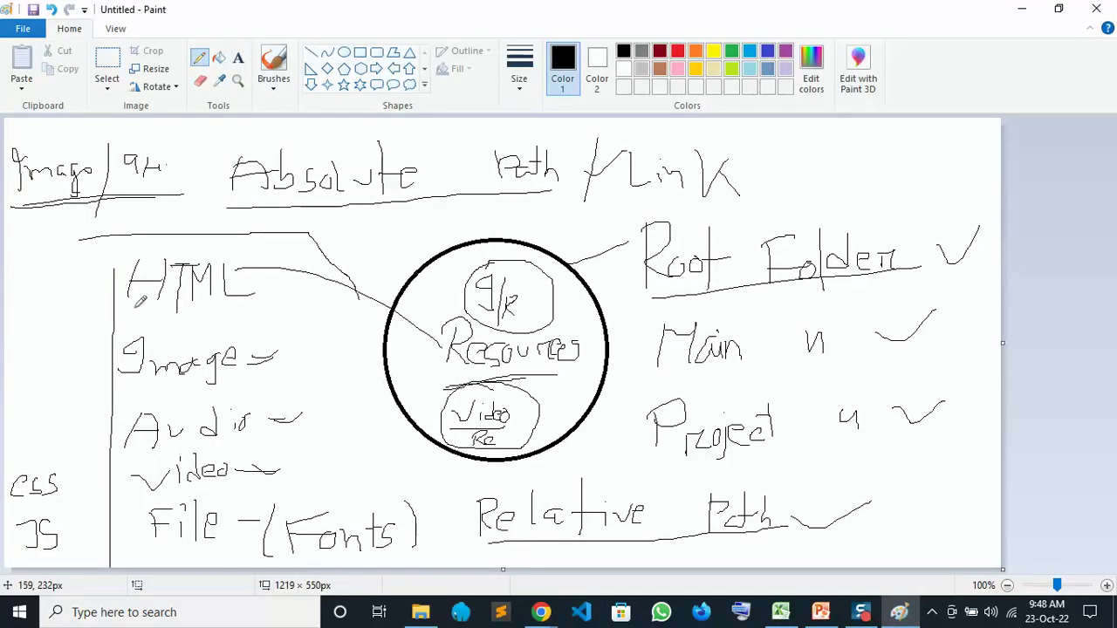
{"action": "left_click_drag", "start_coordinate": [115, 305], "coordinate": [271, 308]}
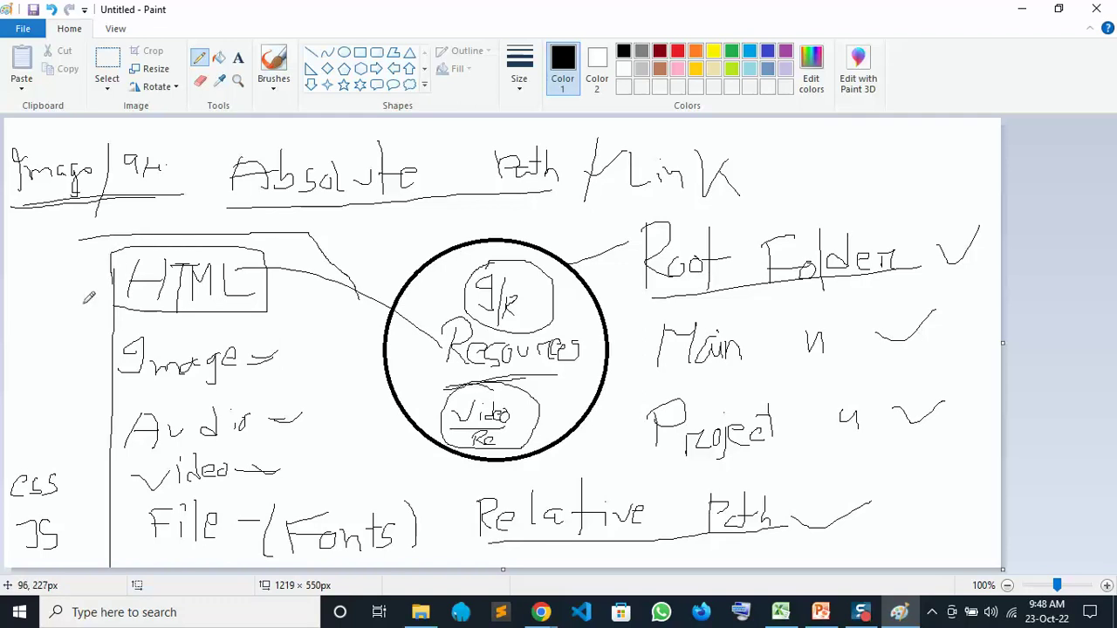
Step: View the Google Meet call in Chrome and return to the Paint sketch
{"action": "mouse_move", "coordinate": [541, 612]}
{"action": "left_click", "coordinate": [436, 571]}
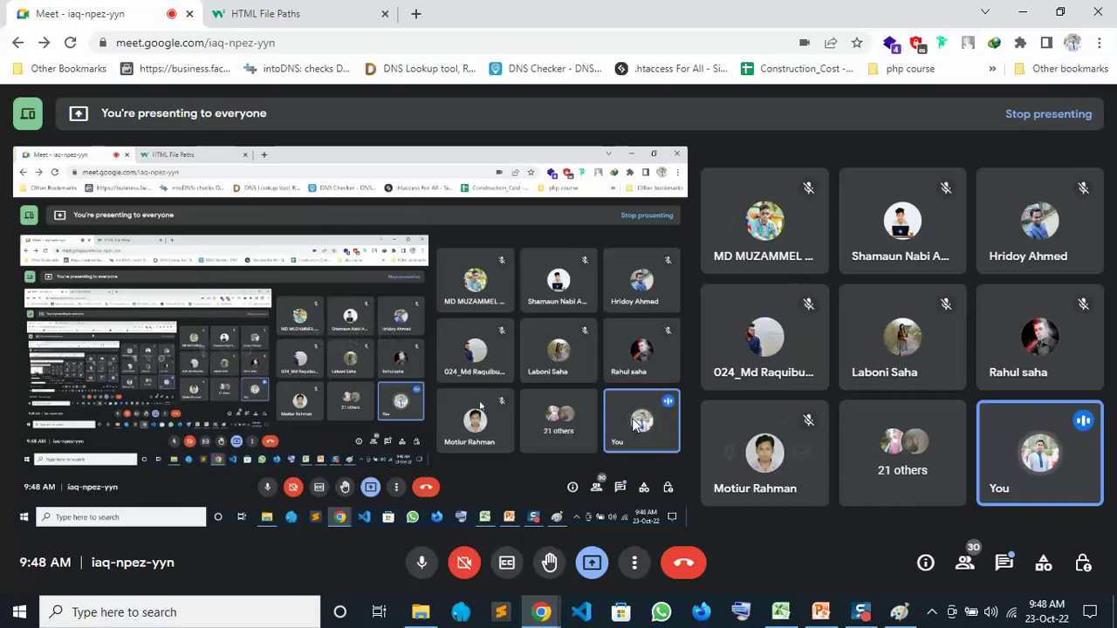
{"action": "left_click", "coordinate": [821, 612]}
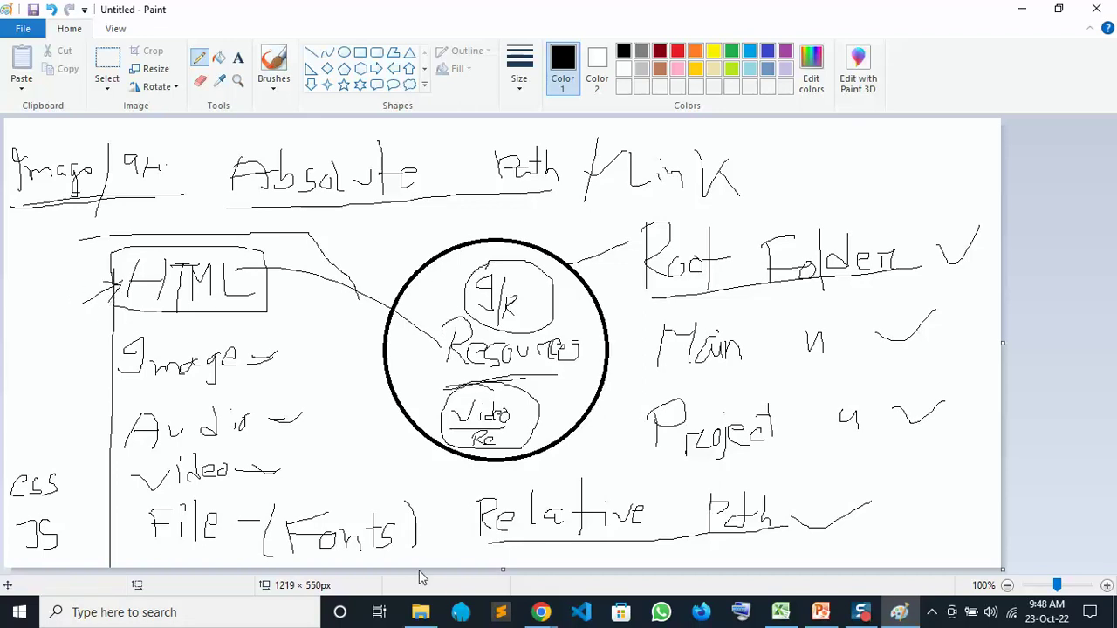
Step: Switch to File Explorer and point out index.html alongside the file and image folders in basis_seip, selecting index.html
{"action": "left_click", "coordinate": [421, 612]}
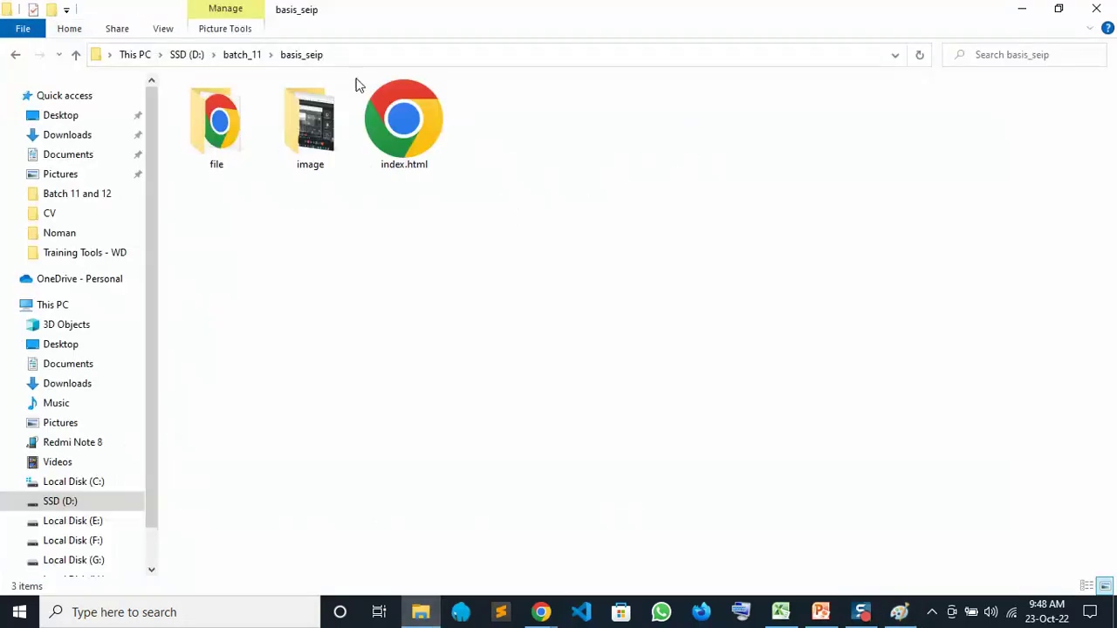
{"action": "left_click_drag", "start_coordinate": [415, 137], "coordinate": [414, 164]}
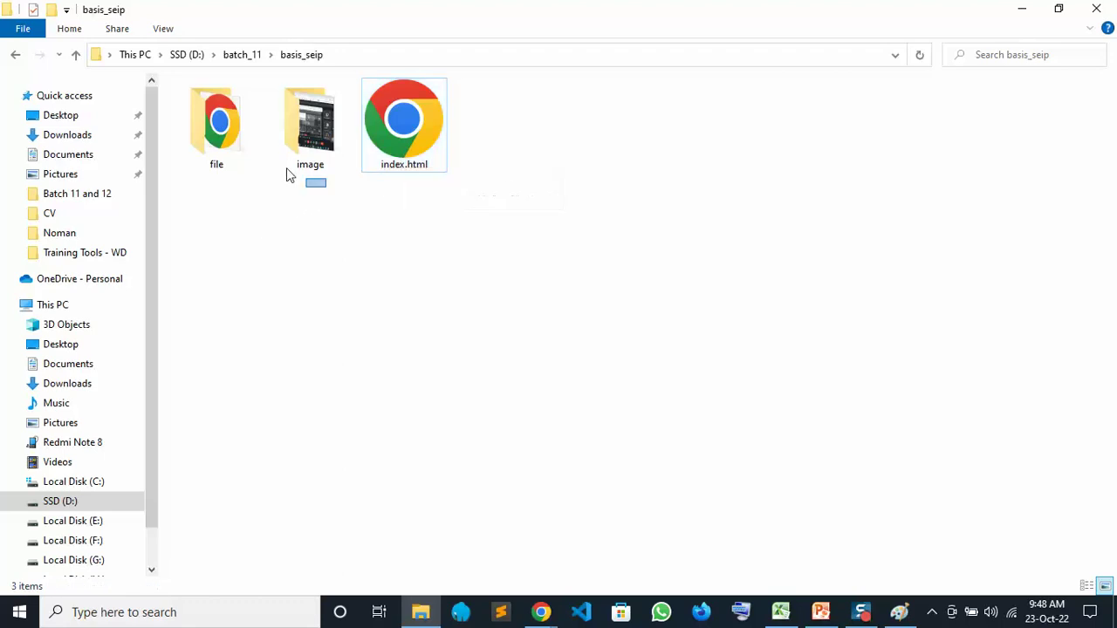
{"action": "left_click_drag", "start_coordinate": [325, 190], "coordinate": [172, 120]}
{"action": "left_click", "coordinate": [397, 151]}
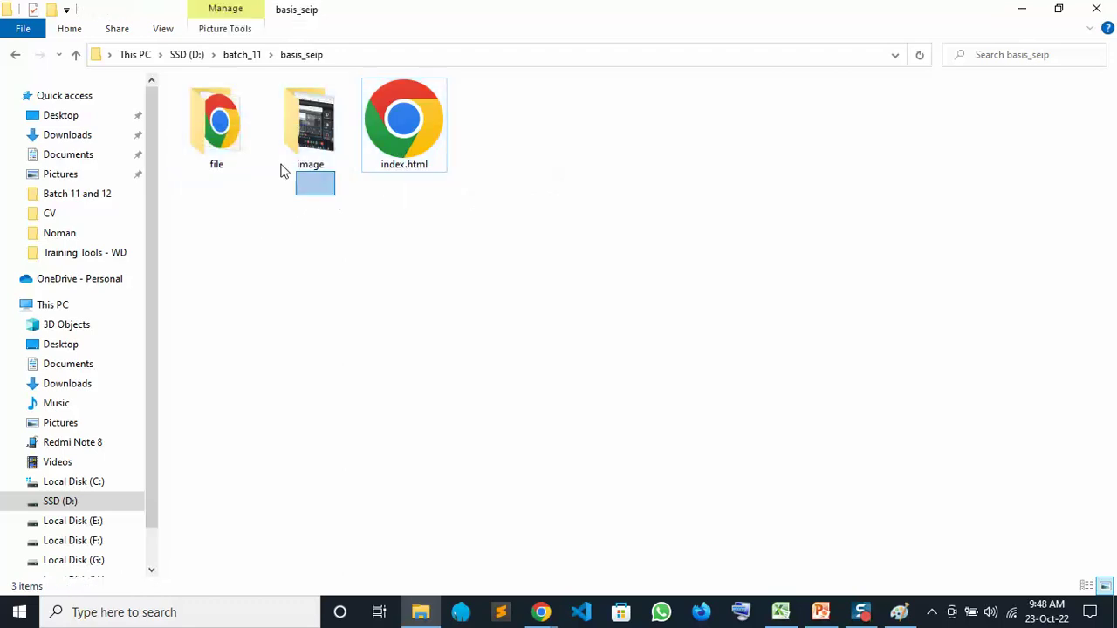
{"action": "left_click_drag", "start_coordinate": [334, 200], "coordinate": [196, 135]}
{"action": "left_click", "coordinate": [424, 165]}
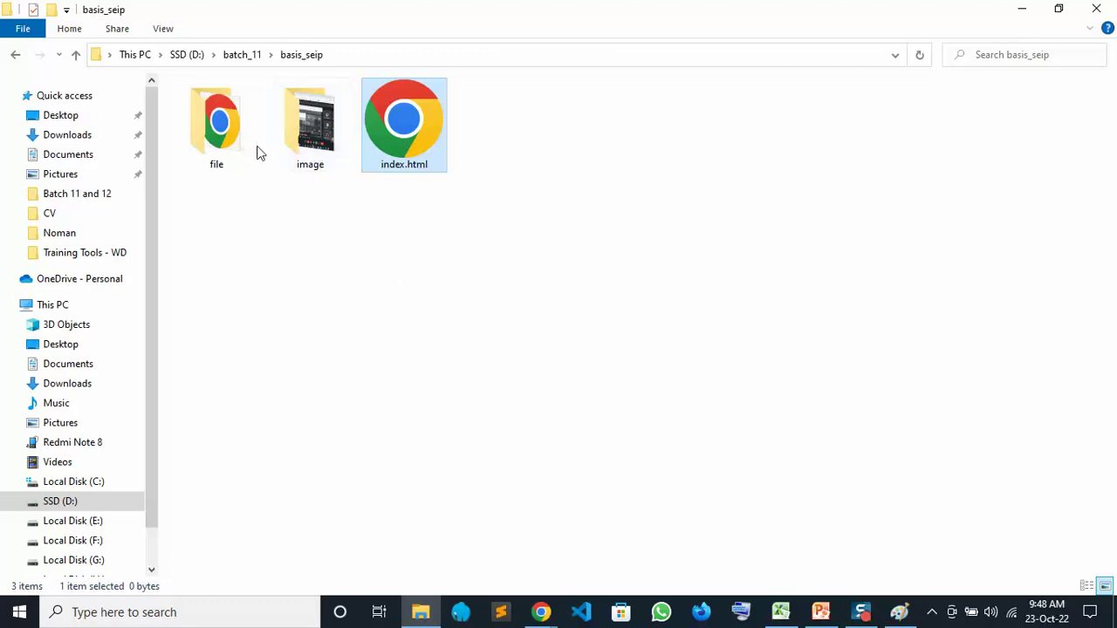
Step: Switch to the Google Meet call in Chrome, look through the participant list up to its beginning, and close it
{"action": "left_click_drag", "start_coordinate": [416, 137], "coordinate": [466, 356]}
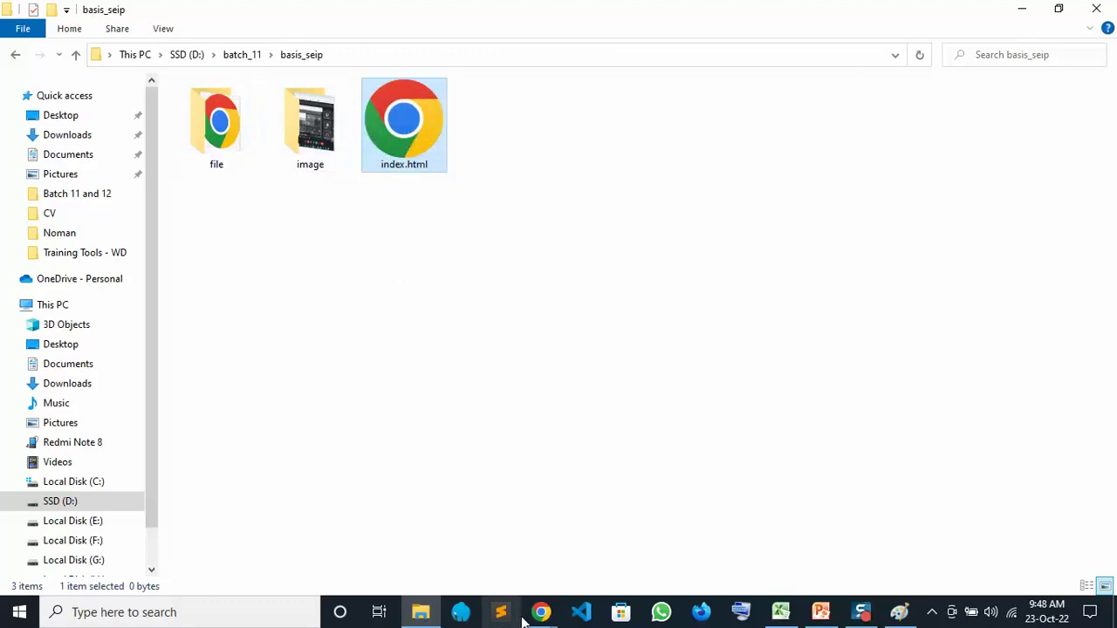
{"action": "mouse_move", "coordinate": [541, 613]}
{"action": "left_click", "coordinate": [431, 540]}
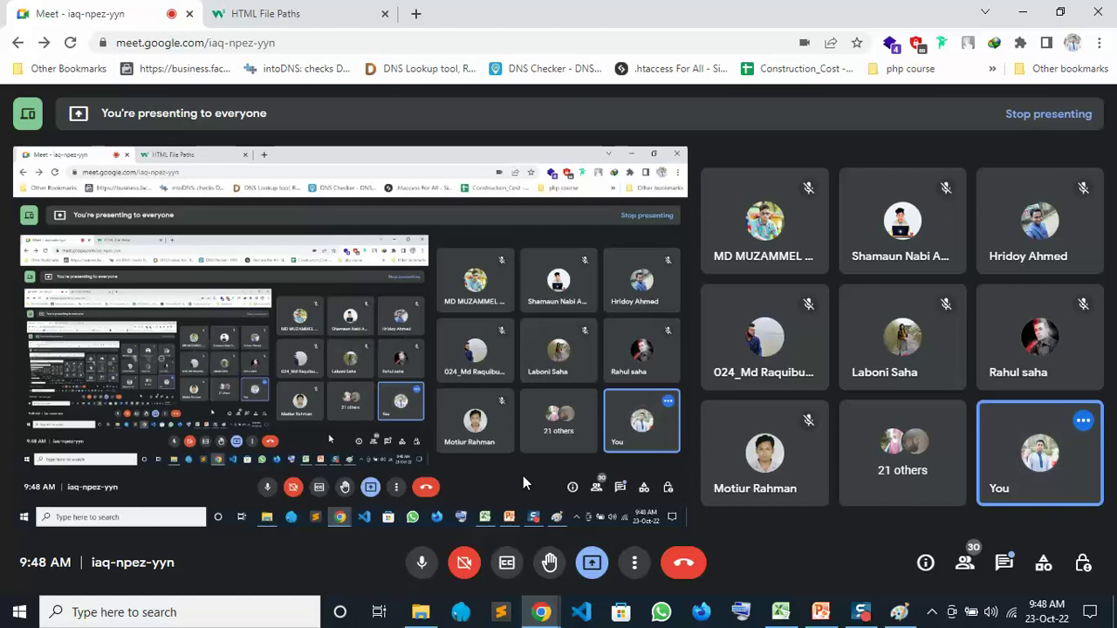
{"action": "left_click", "coordinate": [972, 569]}
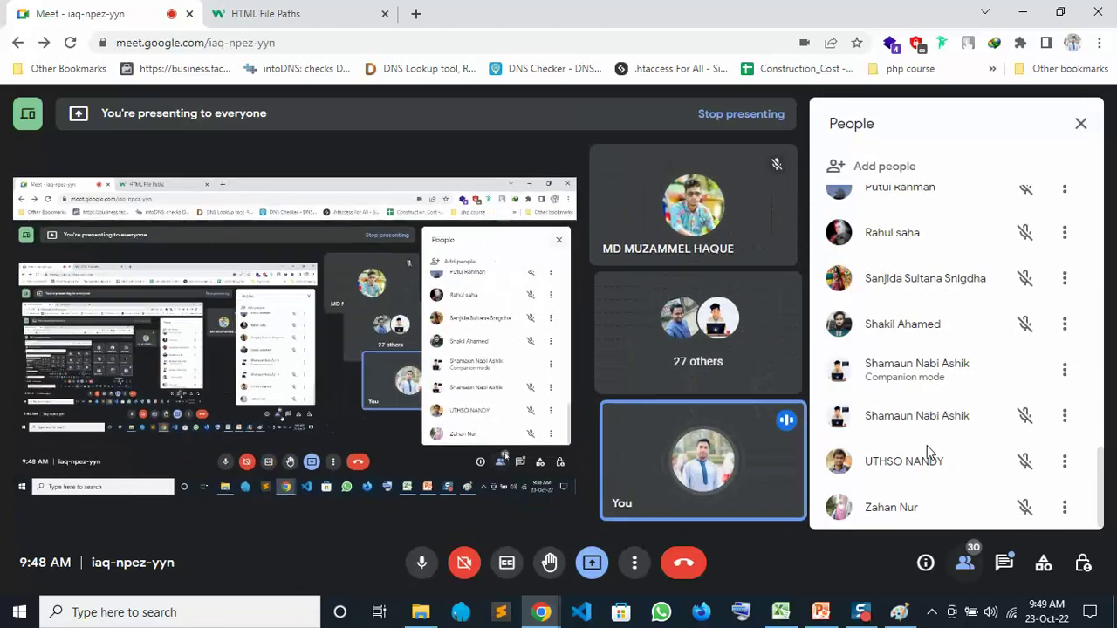
{"action": "scroll", "coordinate": [929, 452], "scroll_direction": "up", "scroll_amount": 2}
{"action": "scroll", "coordinate": [930, 452], "scroll_direction": "up", "scroll_amount": 10}
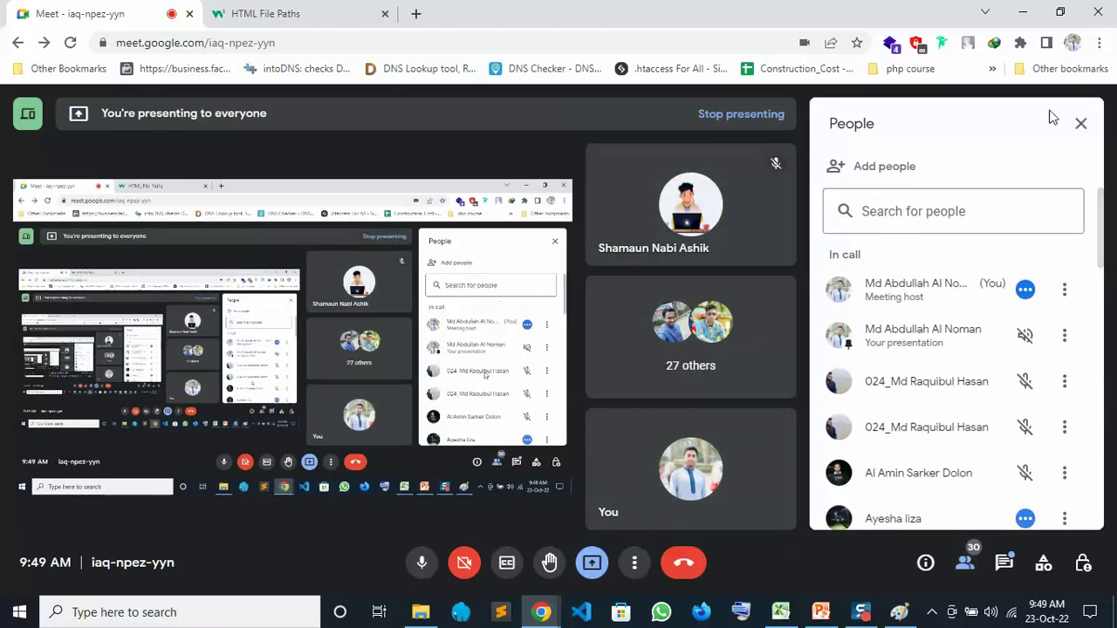
{"action": "left_click", "coordinate": [1082, 125]}
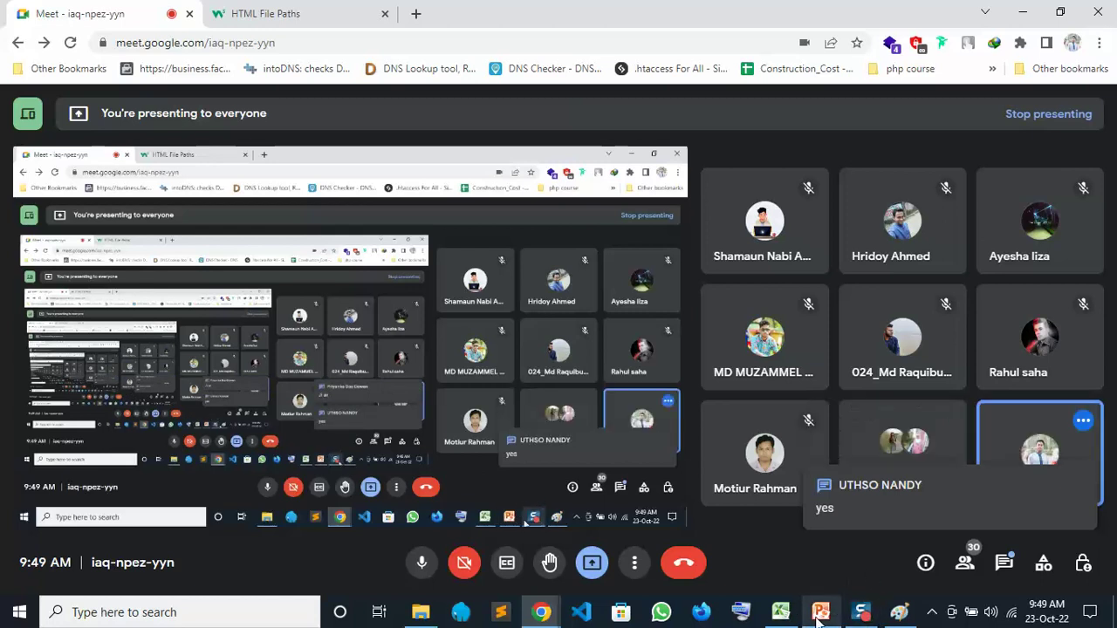
Step: Switch to the Link / Path slide in PowerPoint and place the text cursor in the Absolute Link address
{"action": "mouse_move", "coordinate": [900, 619]}
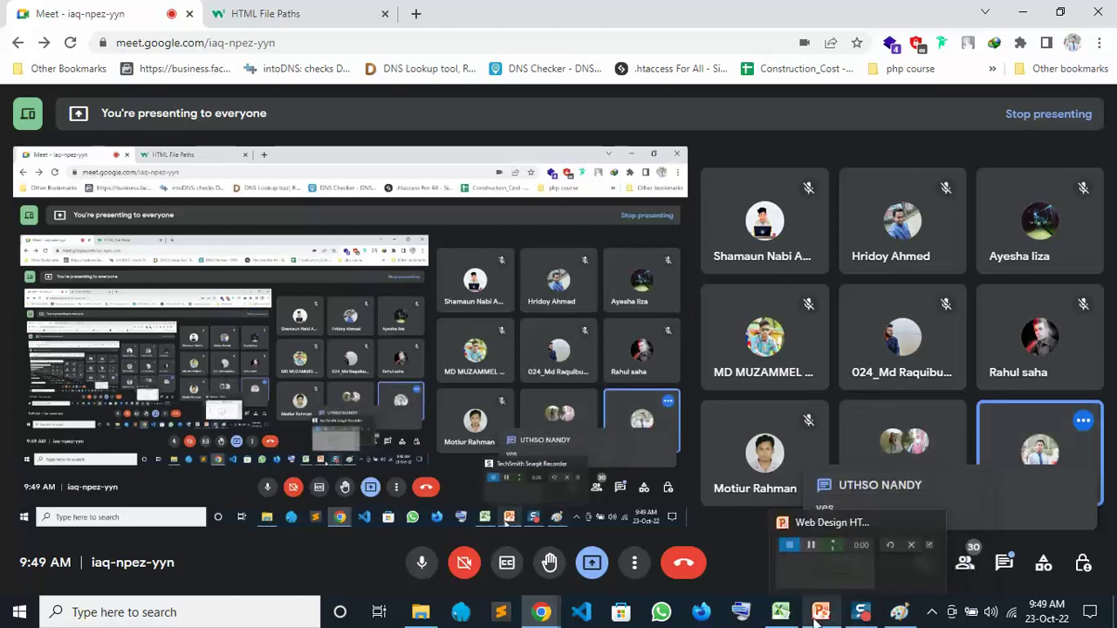
{"action": "mouse_move", "coordinate": [779, 618]}
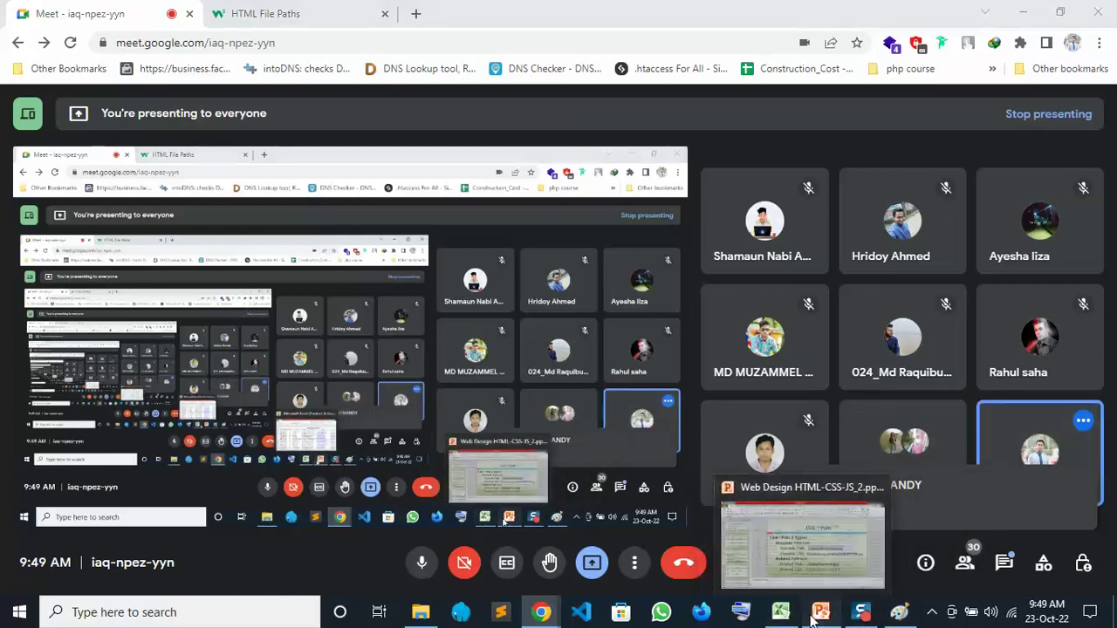
{"action": "left_click", "coordinate": [820, 611]}
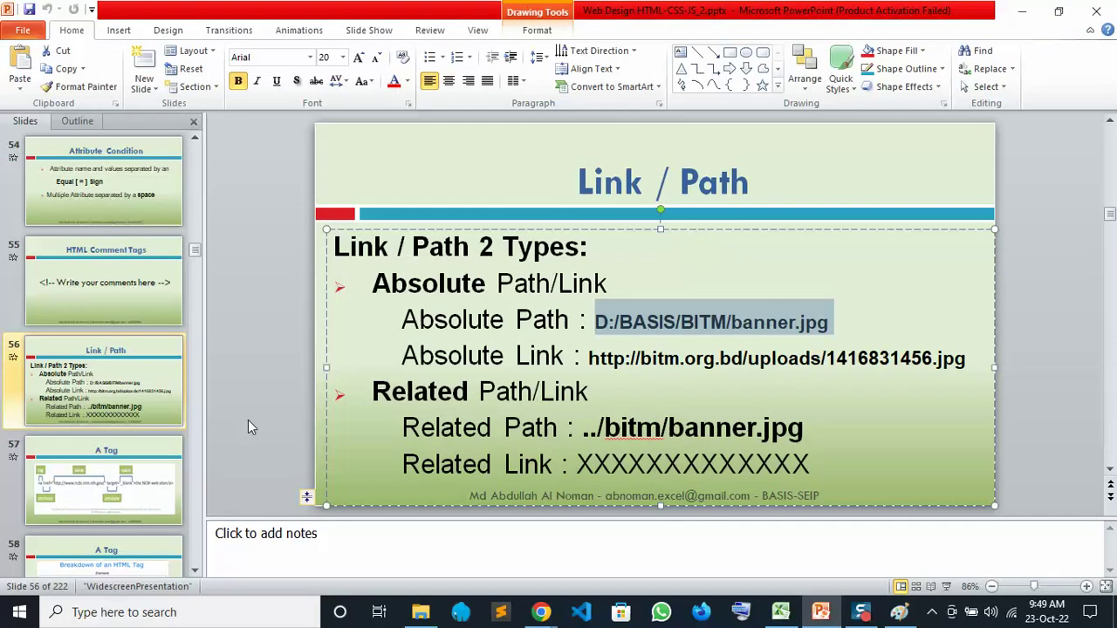
{"action": "left_click", "coordinate": [614, 338]}
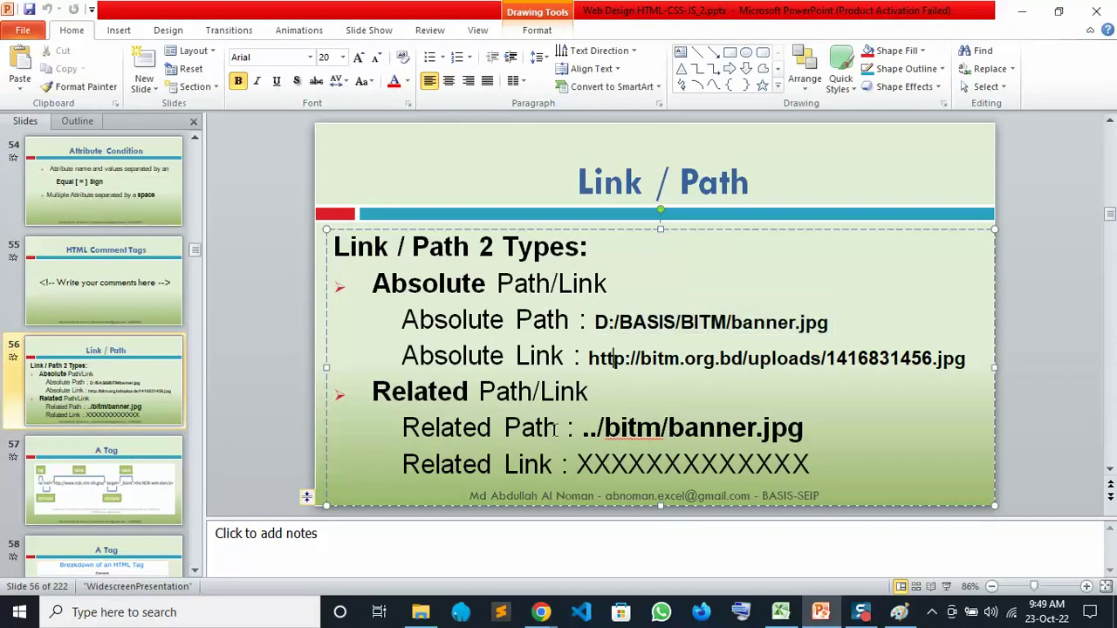